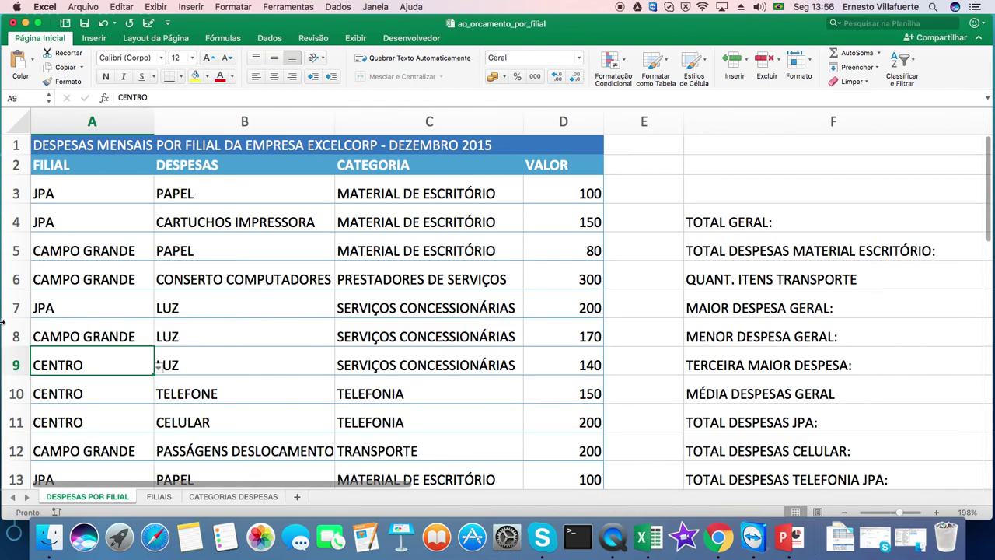
{"action": "left_click", "coordinate": [16, 194]}
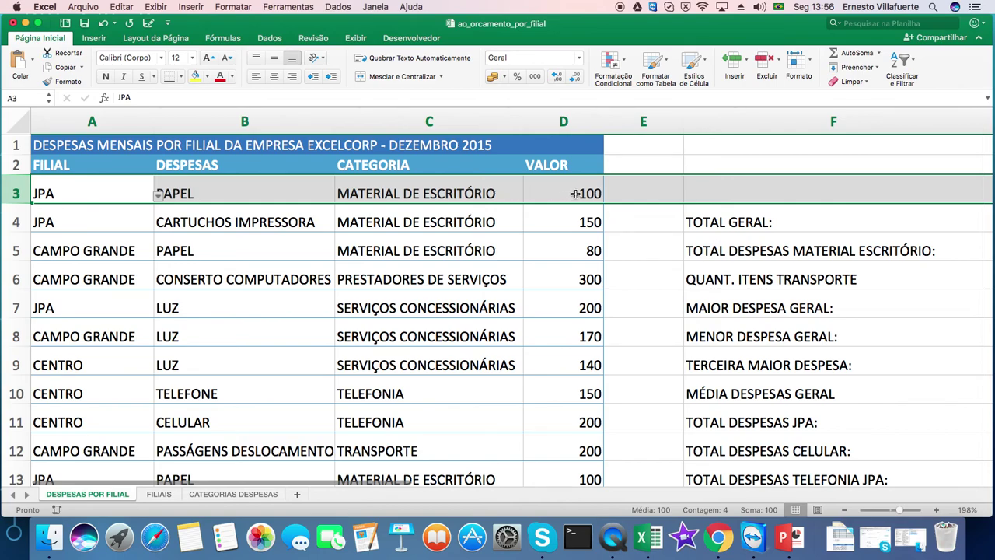
{"action": "left_click", "coordinate": [17, 222]}
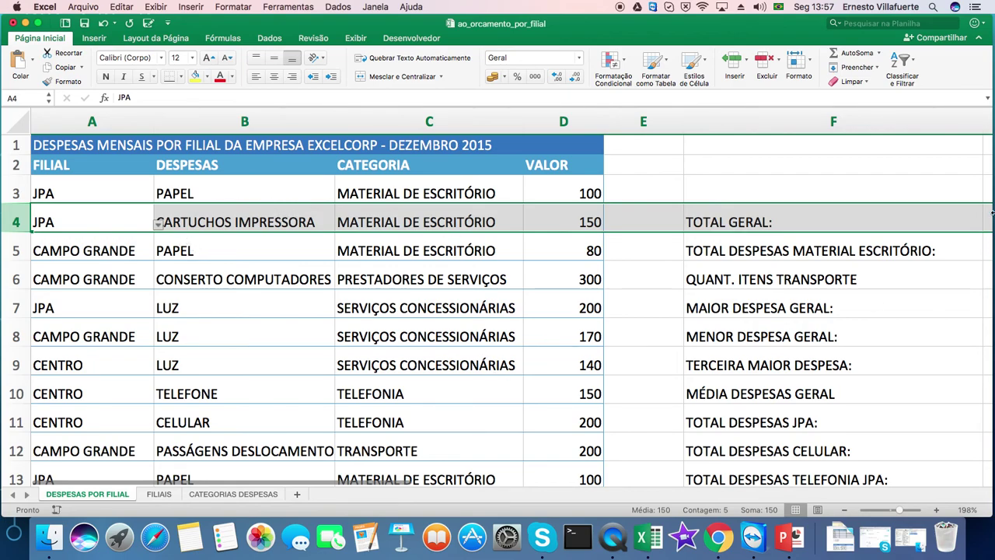
Enter the label TOTAL: in cell B20, directly below the last expense row.
{"action": "left_click_drag", "start_coordinate": [988, 185], "coordinate": [981, 279]}
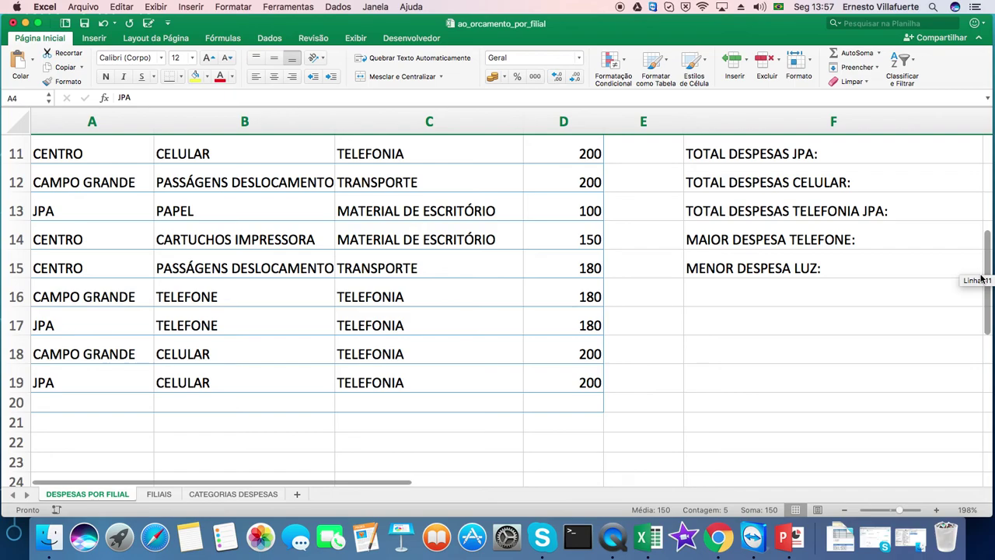
{"action": "mouse_move", "coordinate": [981, 279]}
{"action": "left_mouse_down"}
{"action": "mouse_move", "coordinate": [981, 206]}
{"action": "mouse_move", "coordinate": [981, 275]}
{"action": "left_mouse_up"}
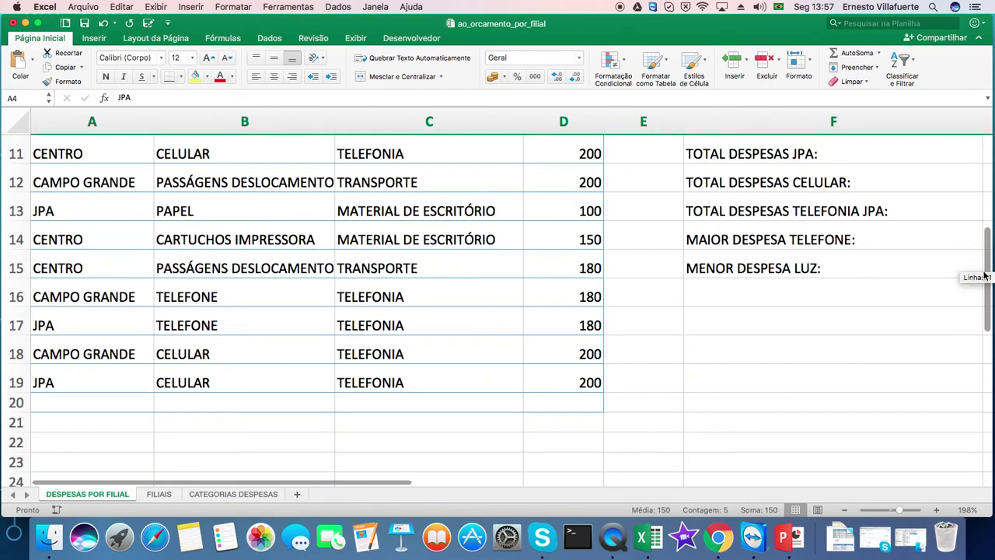
{"action": "left_click", "coordinate": [78, 405]}
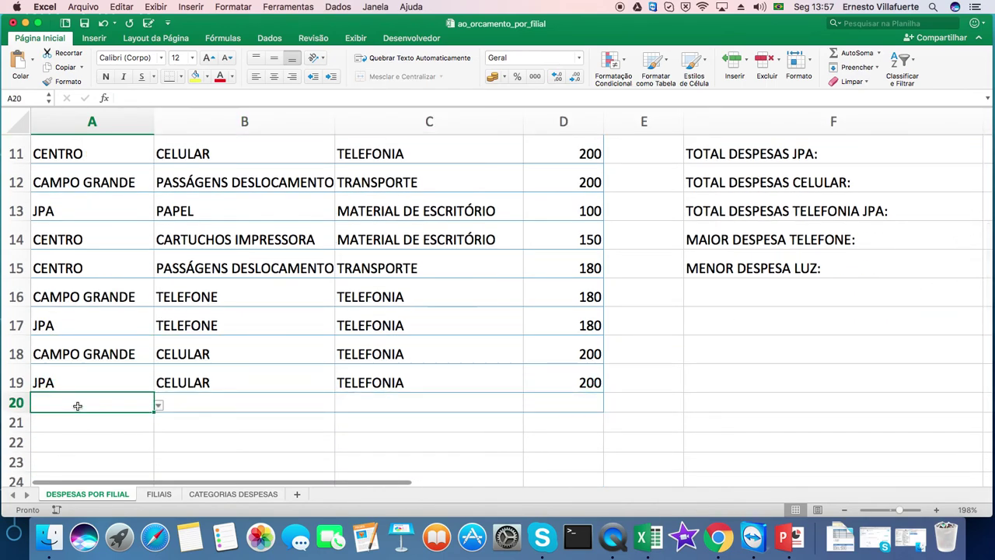
{"action": "type", "text": "t"}
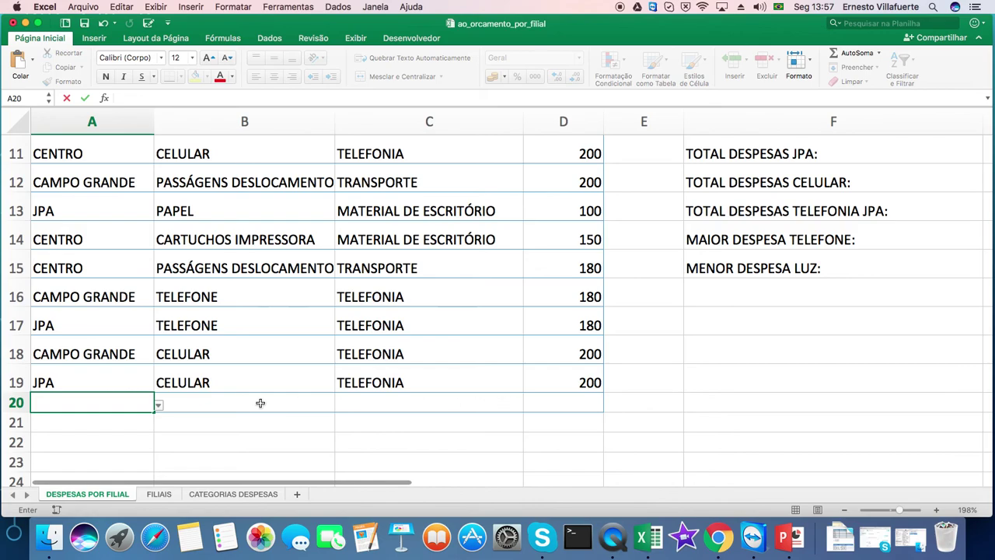
{"action": "left_click", "coordinate": [261, 402]}
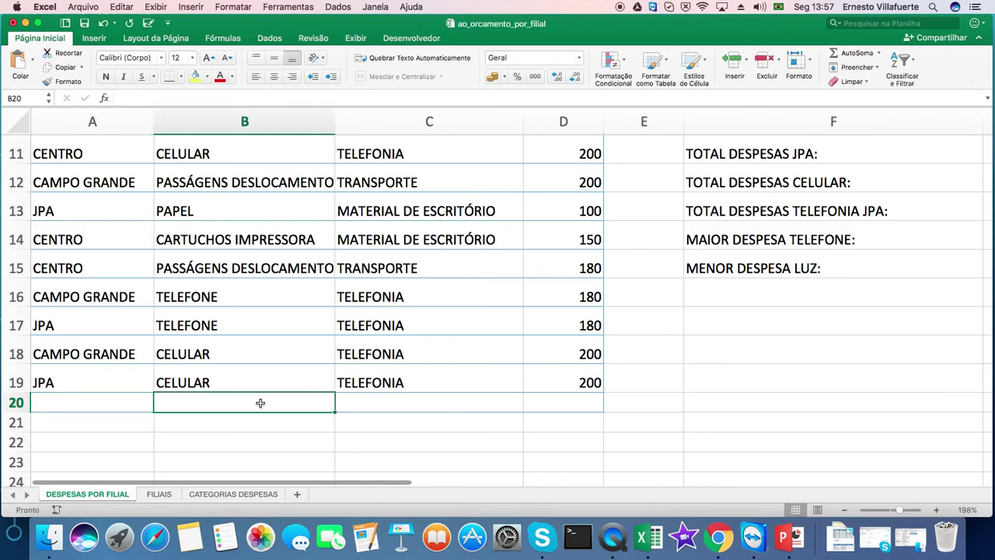
{"action": "type", "text": "TOTAL:"}
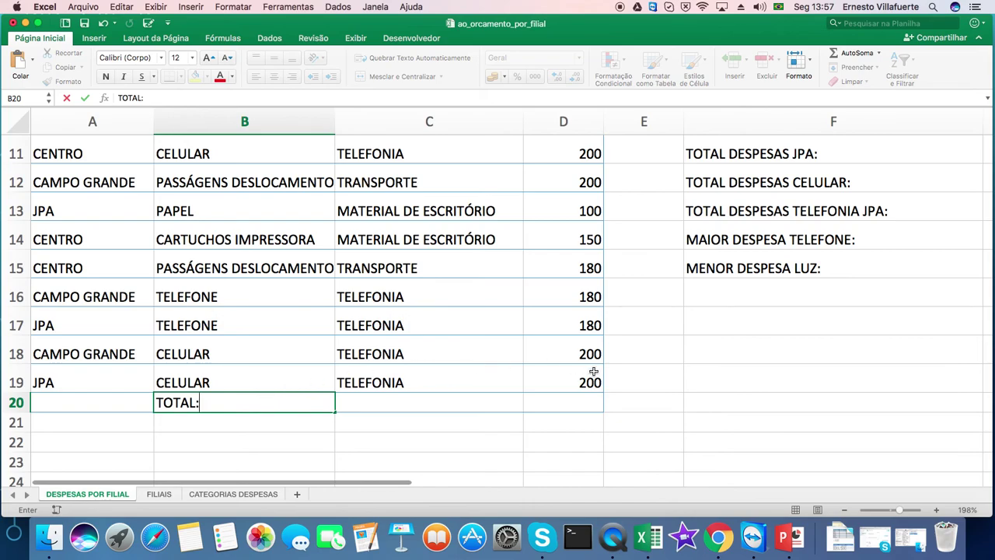
{"action": "left_click", "coordinate": [564, 400]}
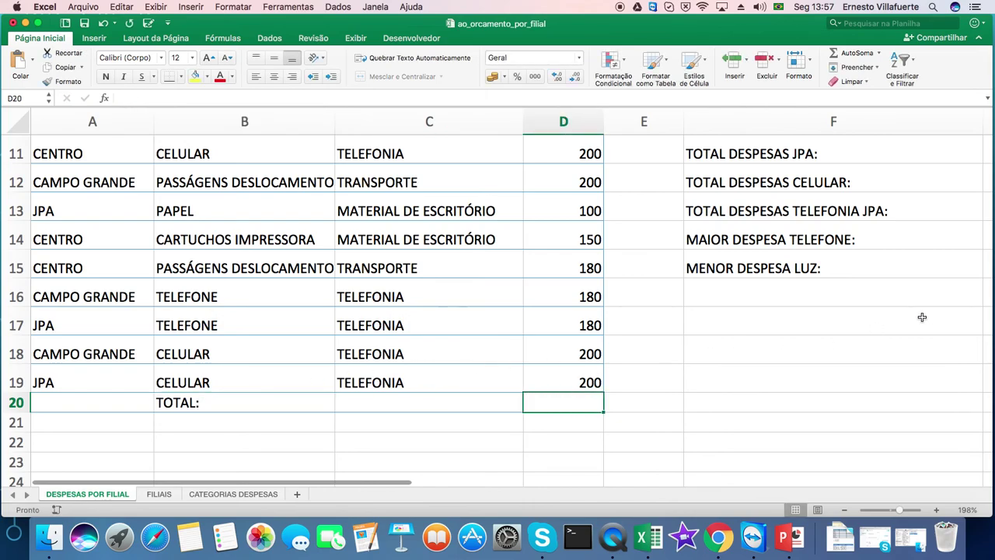
Format the expense values in D3:D19 as accounting currency in R$.
{"action": "left_click_drag", "start_coordinate": [989, 231], "coordinate": [961, 158]}
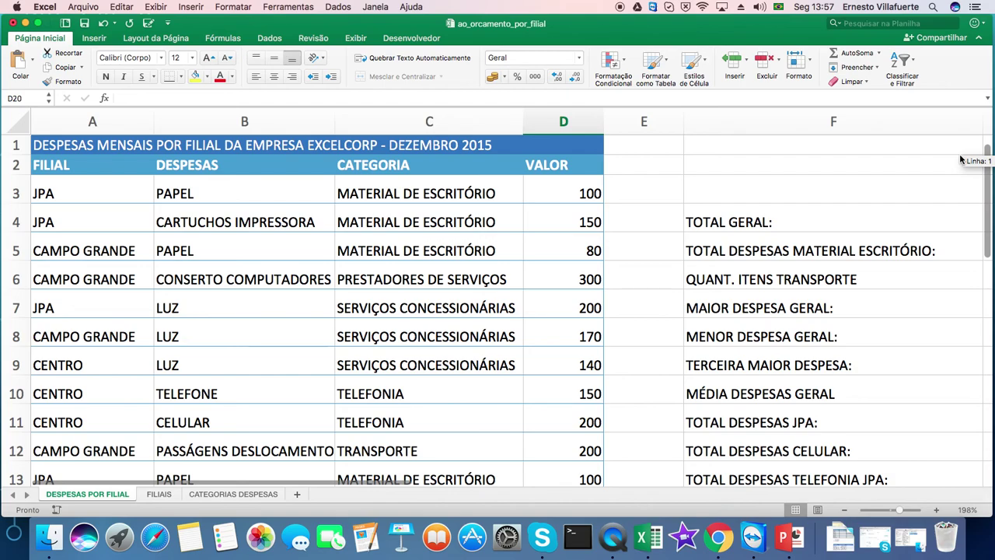
{"action": "left_click_drag", "start_coordinate": [961, 158], "coordinate": [967, 149]}
{"action": "left_click_drag", "start_coordinate": [591, 190], "coordinate": [582, 354]}
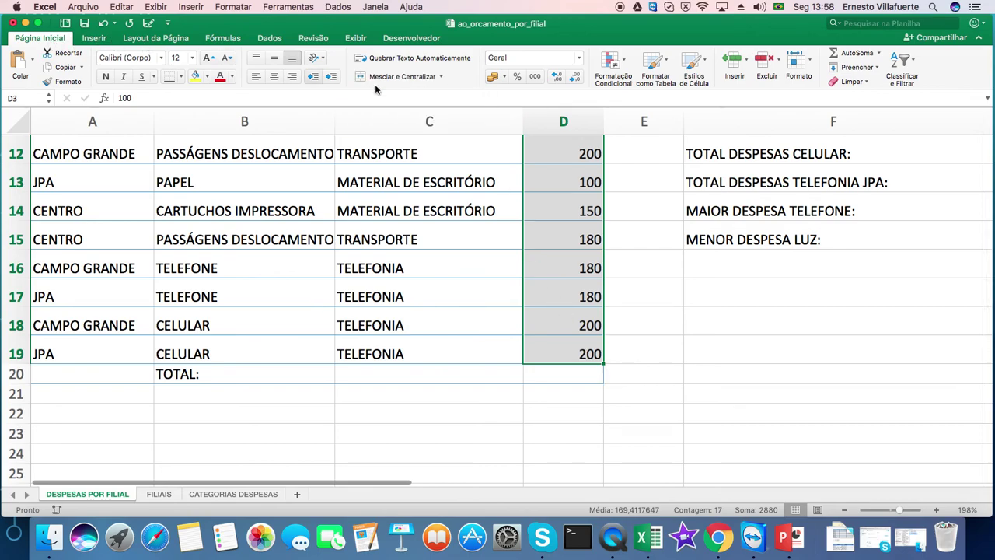
{"action": "left_click", "coordinate": [492, 79]}
{"action": "scroll", "coordinate": [778, 272], "scroll_direction": "up", "scroll_amount": 5}
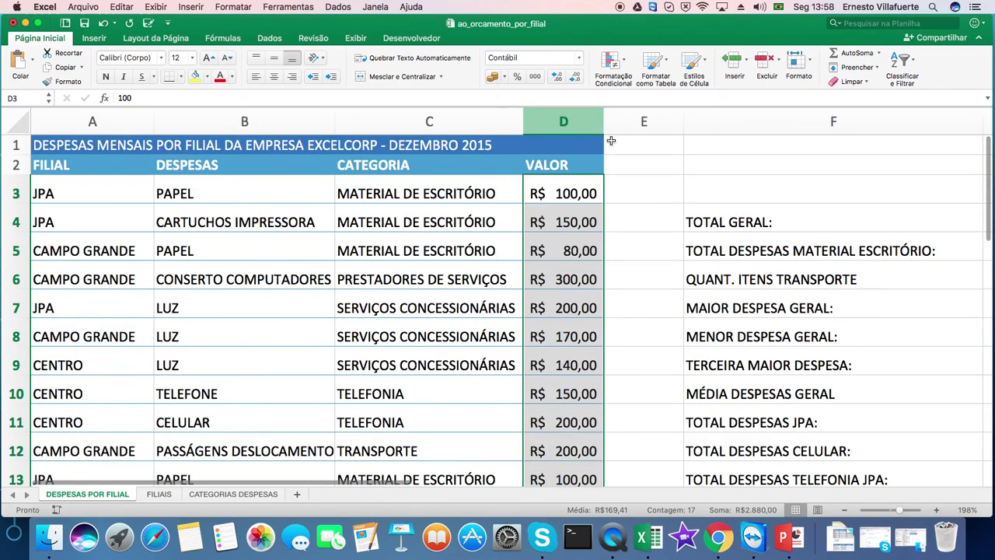
Total the expense values of D3:D19 in cell D20 with AutoSum.
{"action": "left_click_drag", "start_coordinate": [990, 169], "coordinate": [987, 251]}
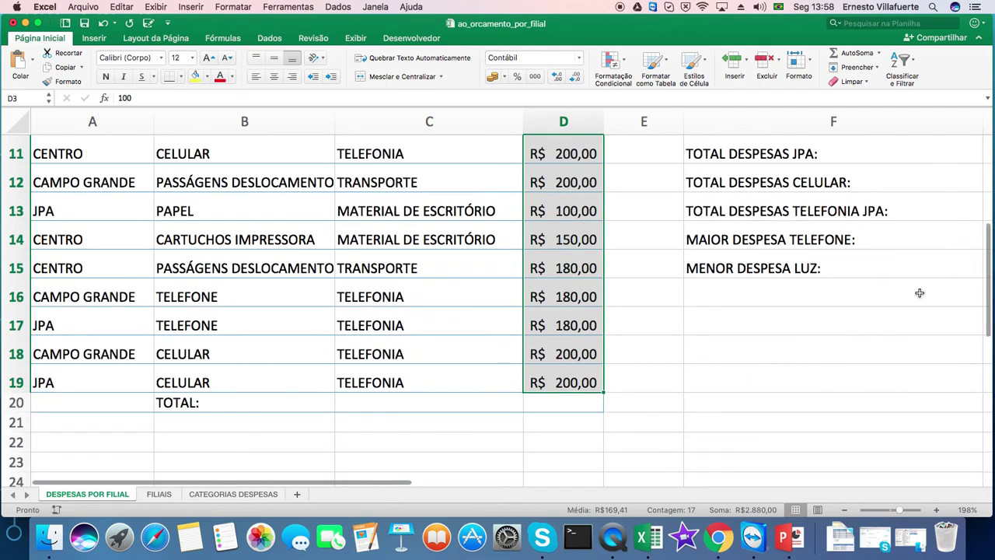
{"action": "left_click", "coordinate": [564, 403]}
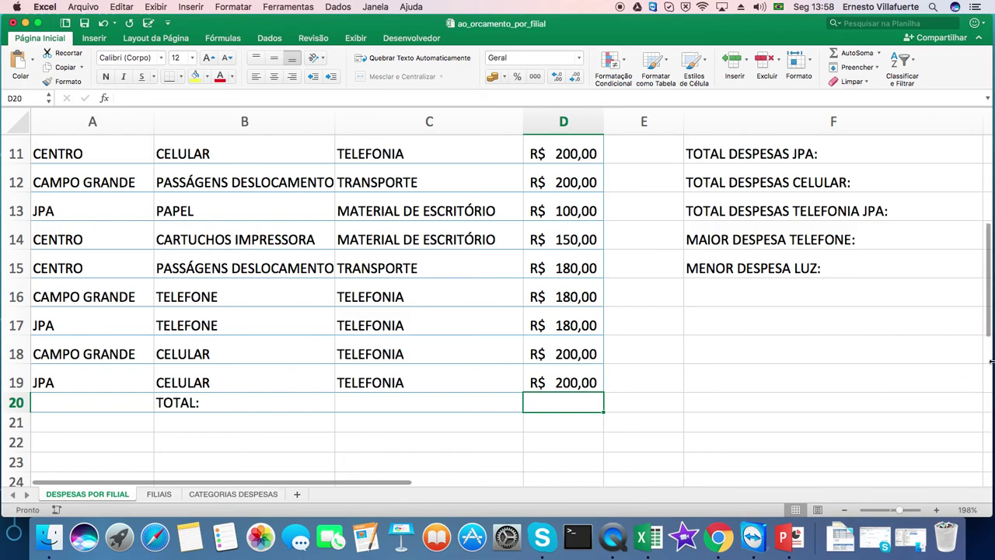
{"action": "left_click_drag", "start_coordinate": [991, 331], "coordinate": [989, 302]}
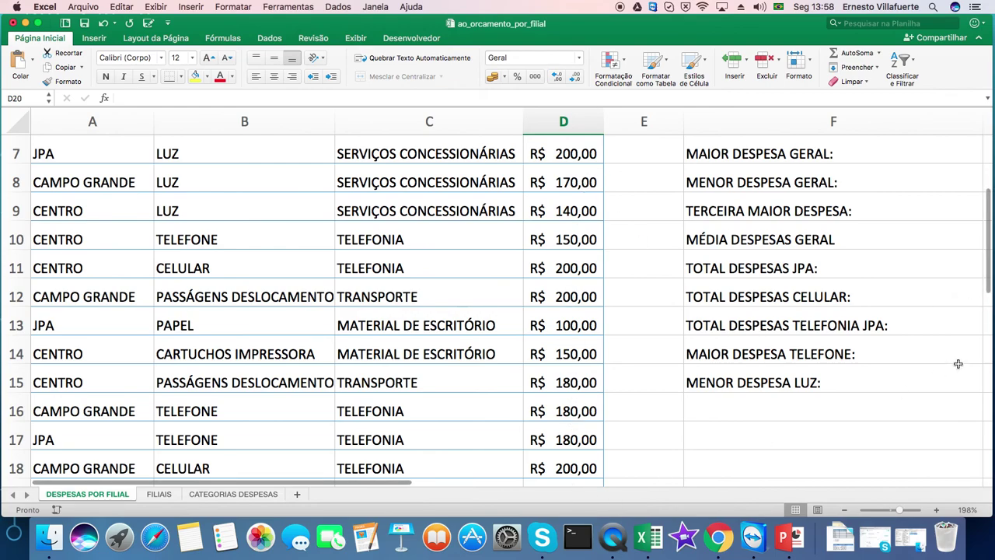
{"action": "left_click_drag", "start_coordinate": [987, 260], "coordinate": [990, 290]}
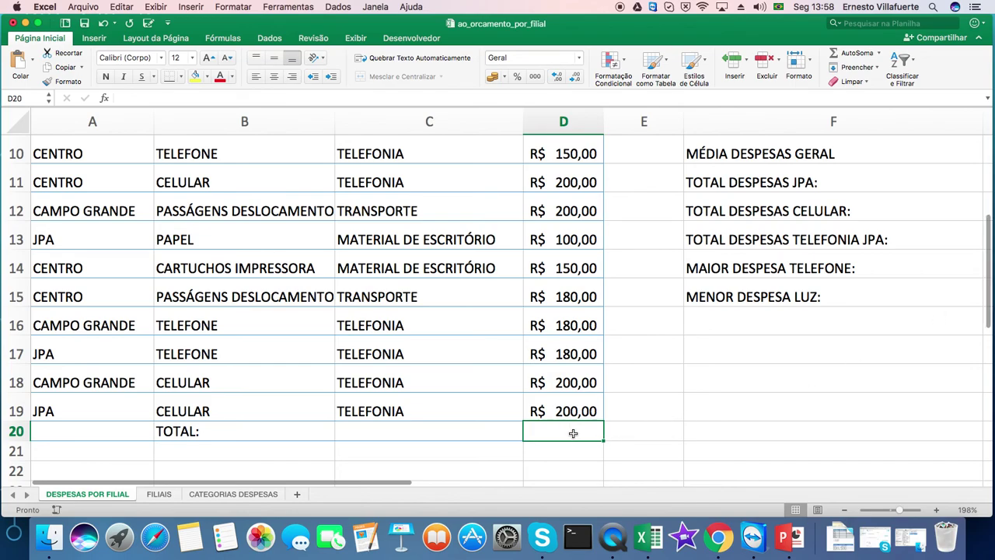
{"action": "left_click_drag", "start_coordinate": [986, 284], "coordinate": [986, 222]}
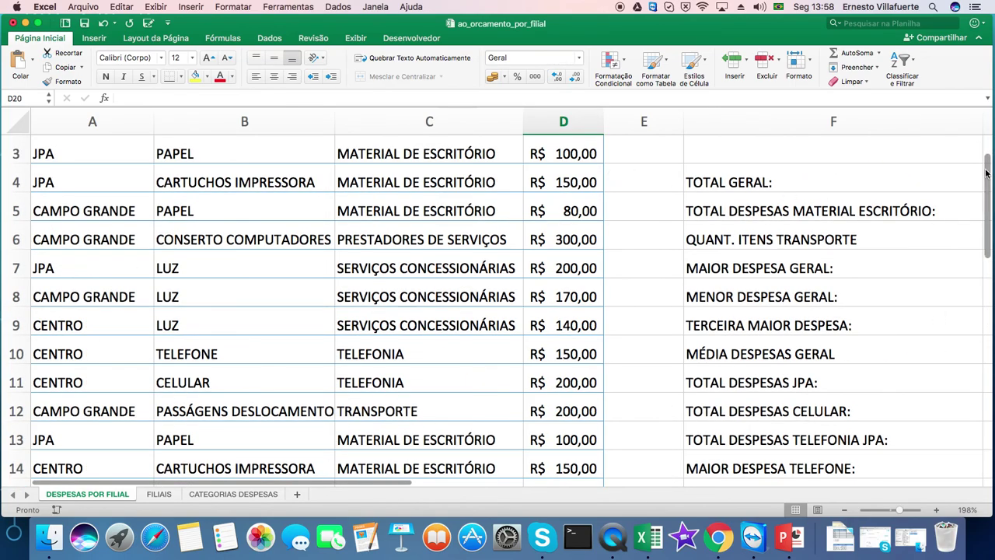
{"action": "scroll", "coordinate": [598, 179], "scroll_direction": "up", "scroll_amount": 2}
{"action": "left_click_drag", "start_coordinate": [563, 194], "coordinate": [572, 408]}
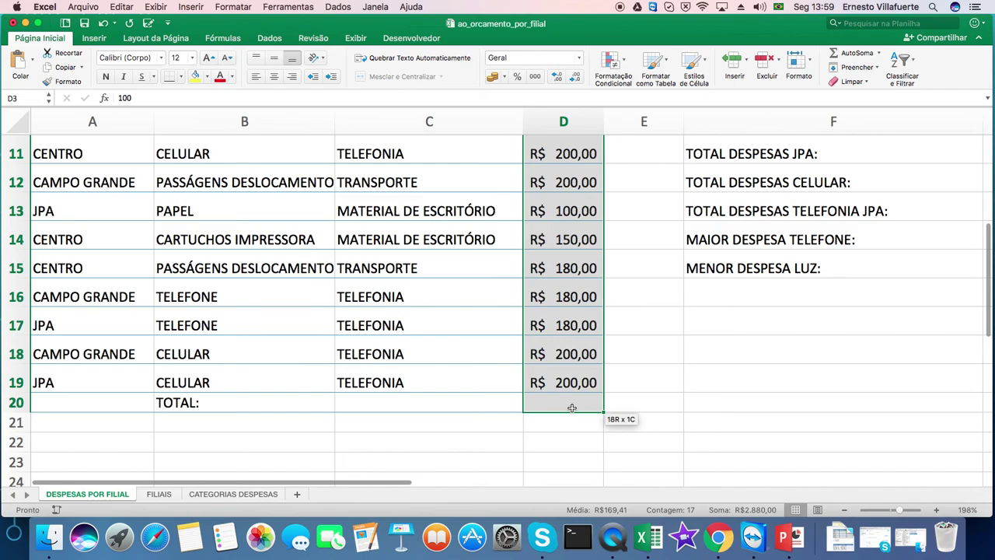
{"action": "left_click_drag", "start_coordinate": [573, 408], "coordinate": [571, 408]}
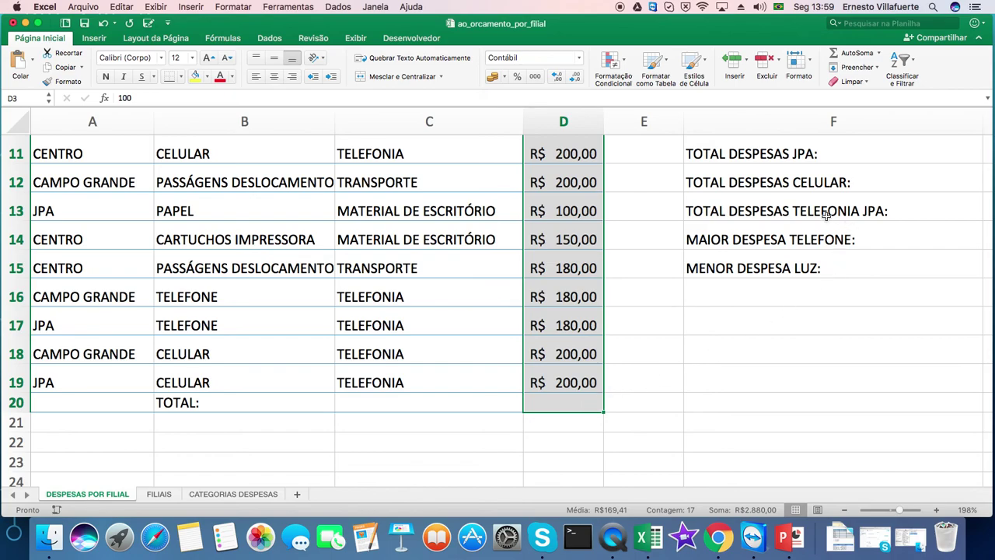
{"action": "left_click", "coordinate": [853, 54]}
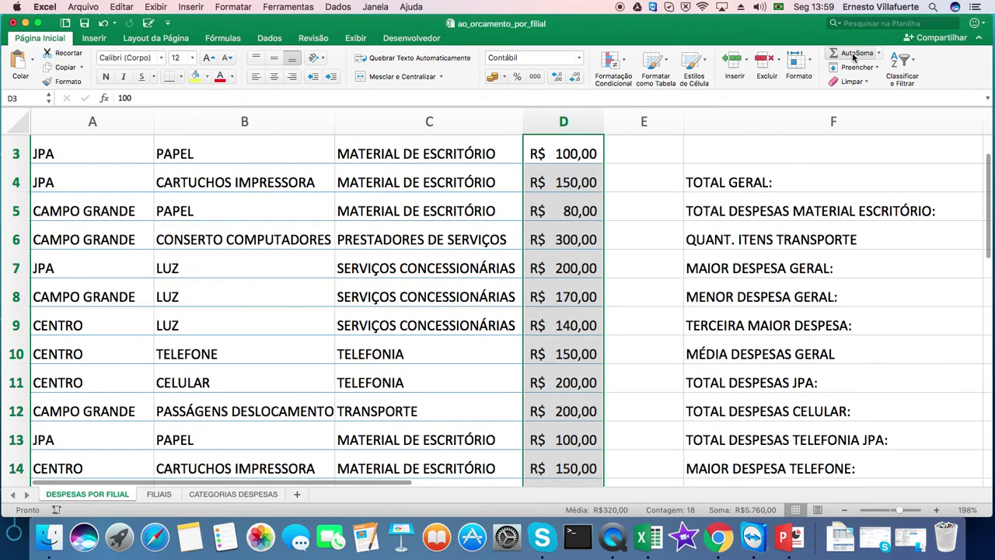
Widen column D slightly so the total fits, and select cell D20.
{"action": "left_click_drag", "start_coordinate": [986, 175], "coordinate": [944, 260]}
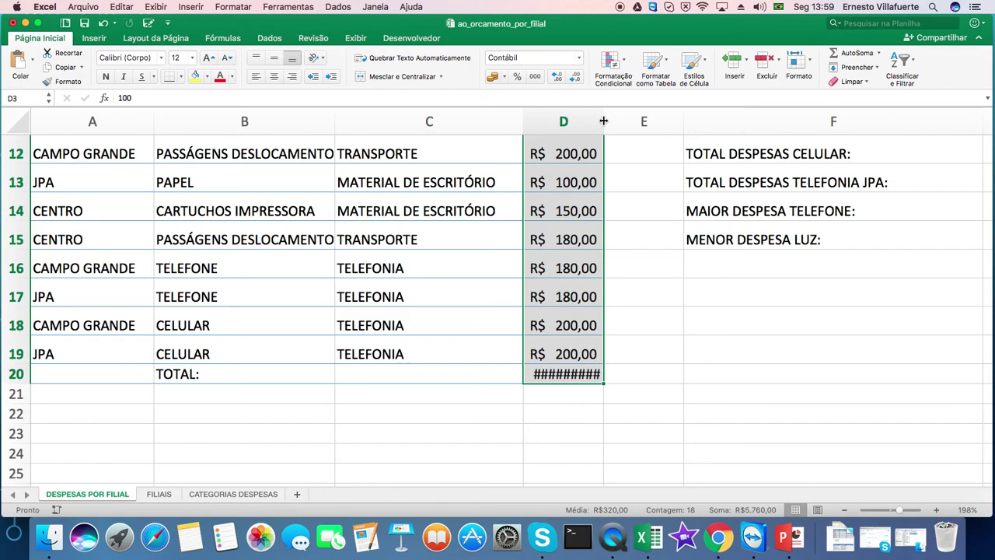
{"action": "left_click_drag", "start_coordinate": [604, 121], "coordinate": [609, 123]}
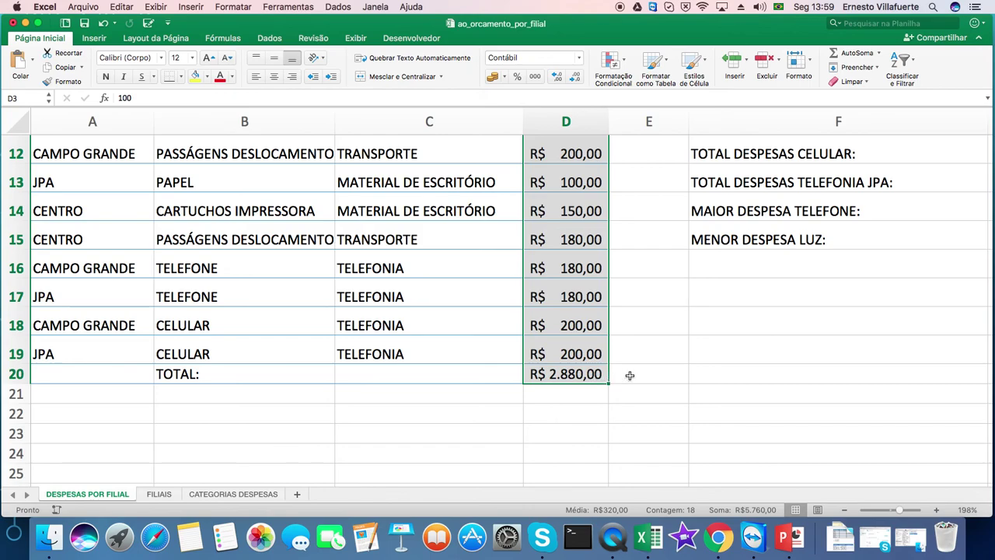
{"action": "left_click", "coordinate": [575, 374]}
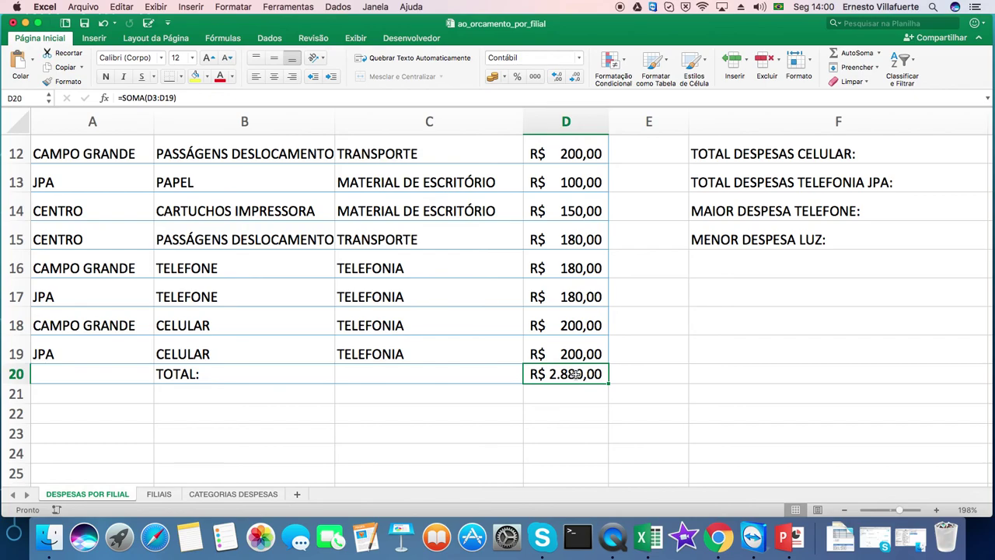
View the functions offered with AutoSum and examine the function name SOMA in the formula of cell D20.
{"action": "left_click", "coordinate": [881, 55]}
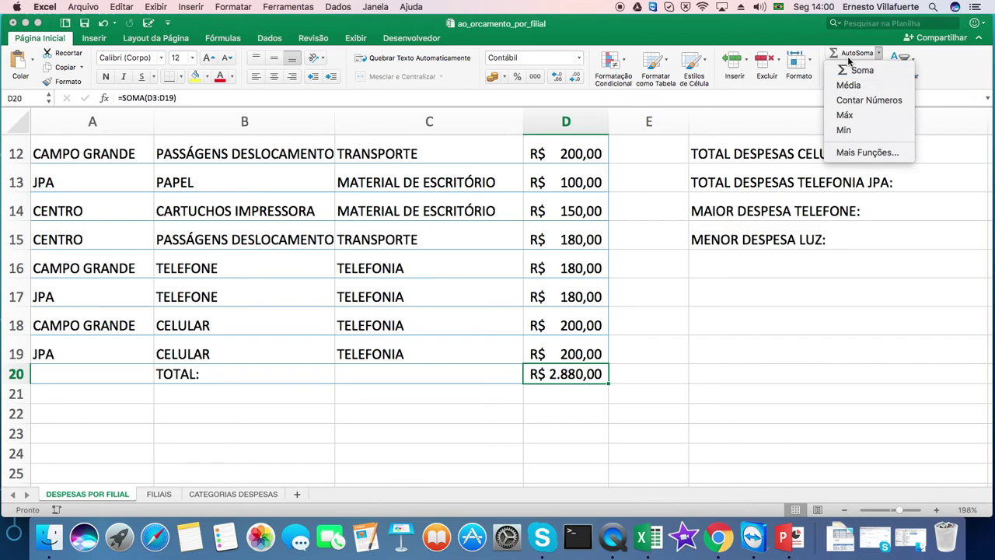
{"action": "left_click", "coordinate": [576, 376]}
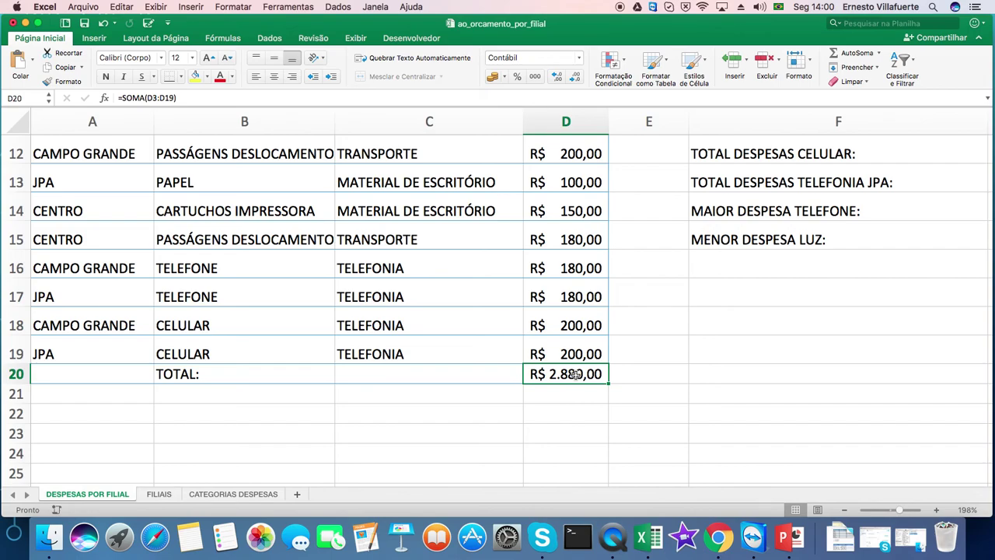
{"action": "double_click", "coordinate": [576, 374]}
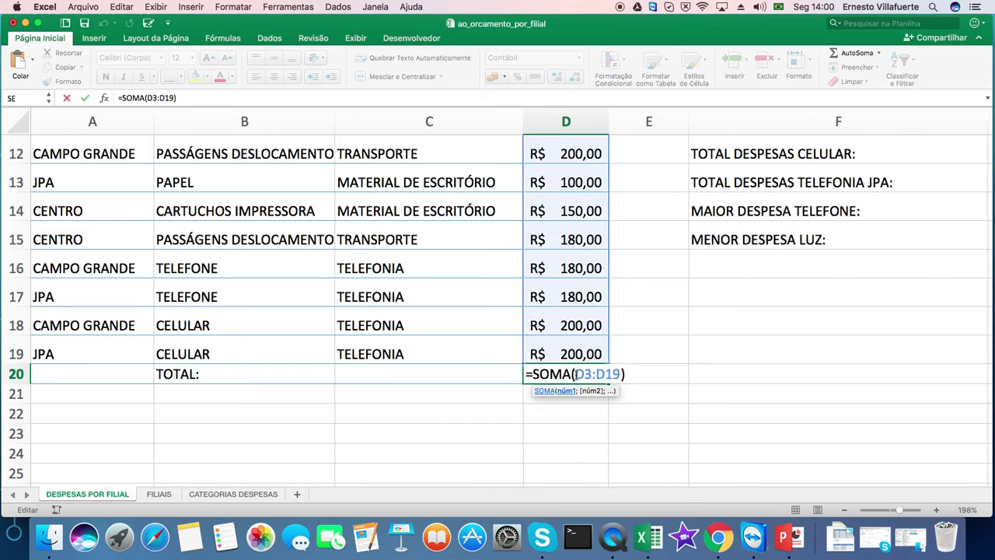
{"action": "left_click_drag", "start_coordinate": [526, 374], "coordinate": [629, 375]}
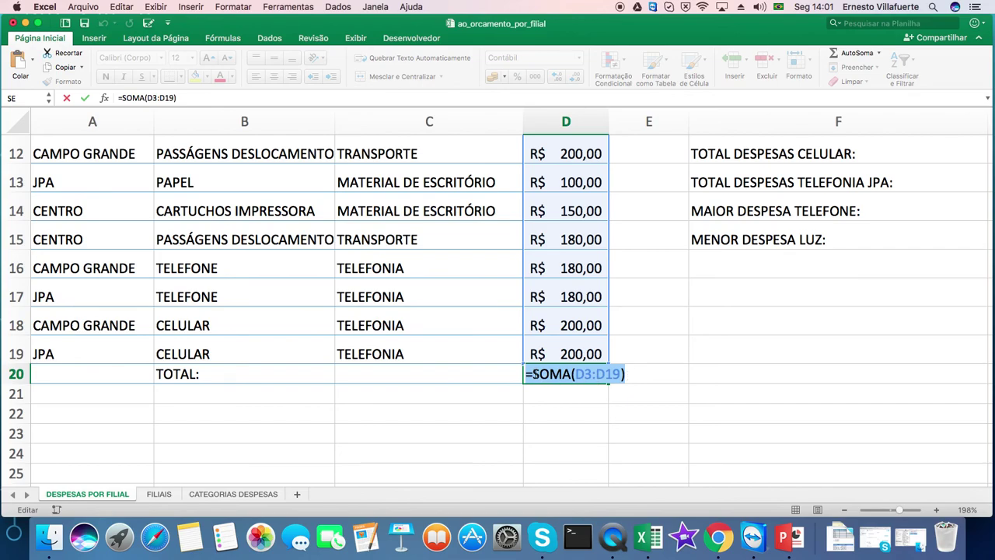
{"action": "left_click", "coordinate": [533, 374]}
{"action": "left_click_drag", "start_coordinate": [533, 374], "coordinate": [570, 374]}
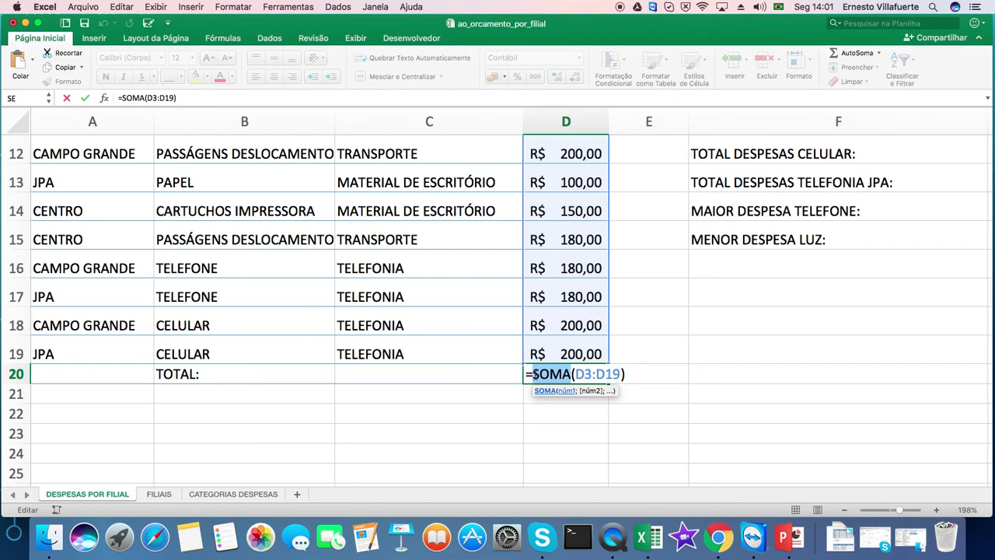
{"action": "left_click_drag", "start_coordinate": [533, 374], "coordinate": [572, 374]}
{"action": "left_click", "coordinate": [573, 374]}
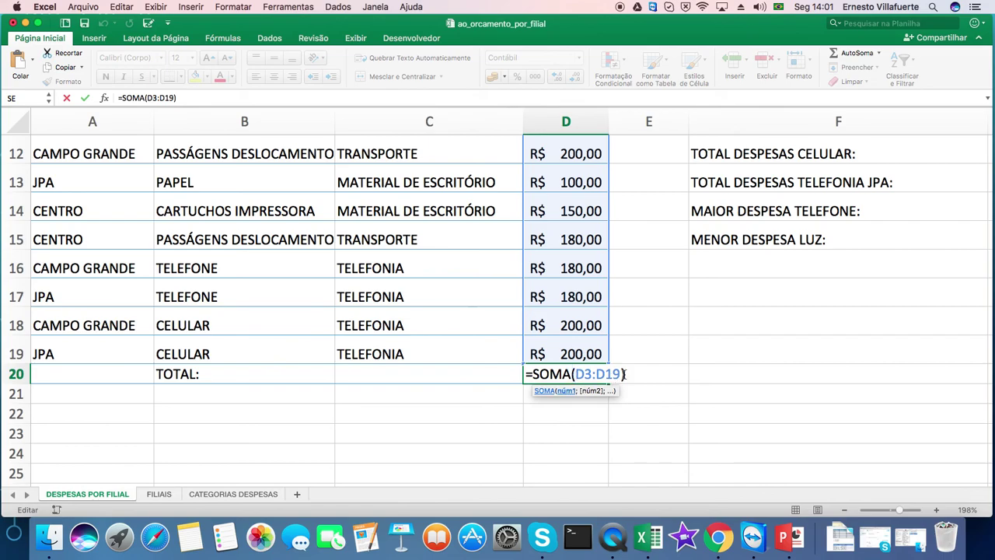
Examine the range argument D3:D19 inside the SOMA formula of cell D20 against the values in column D.
{"action": "left_click_drag", "start_coordinate": [620, 373], "coordinate": [575, 374]}
{"action": "left_click_drag", "start_coordinate": [575, 374], "coordinate": [619, 374]}
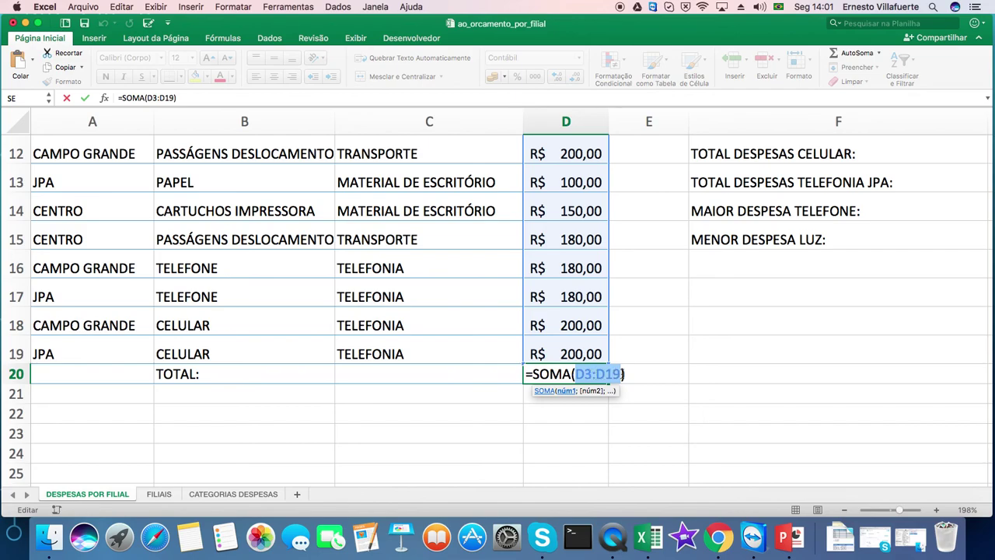
{"action": "left_click_drag", "start_coordinate": [576, 374], "coordinate": [619, 376]}
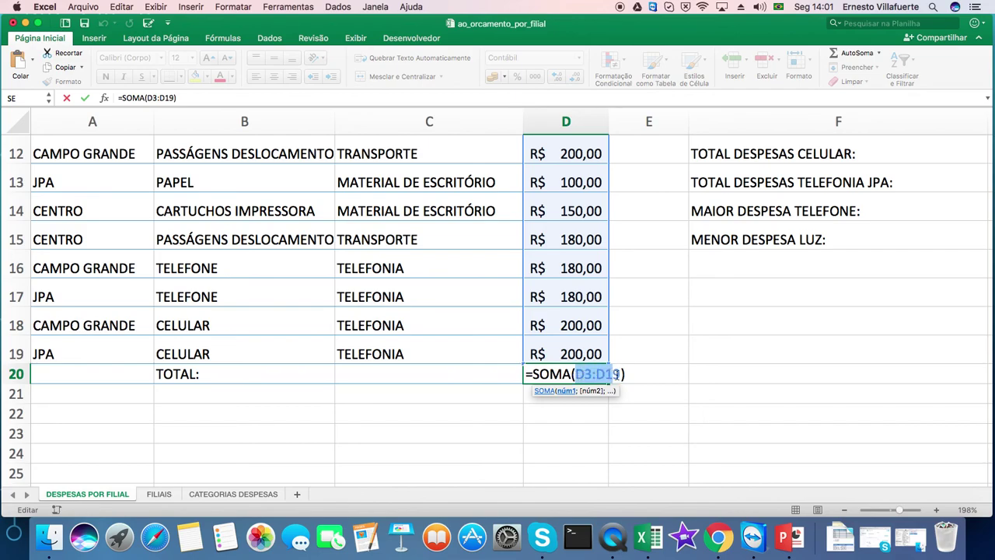
{"action": "left_click", "coordinate": [577, 374]}
{"action": "left_click_drag", "start_coordinate": [577, 374], "coordinate": [620, 374]}
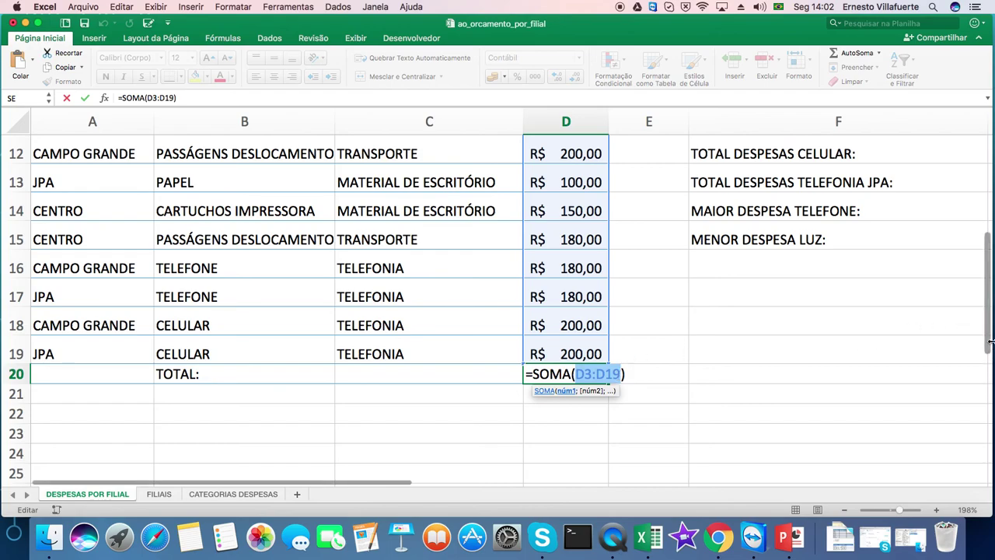
{"action": "left_click_drag", "start_coordinate": [990, 342], "coordinate": [978, 326]}
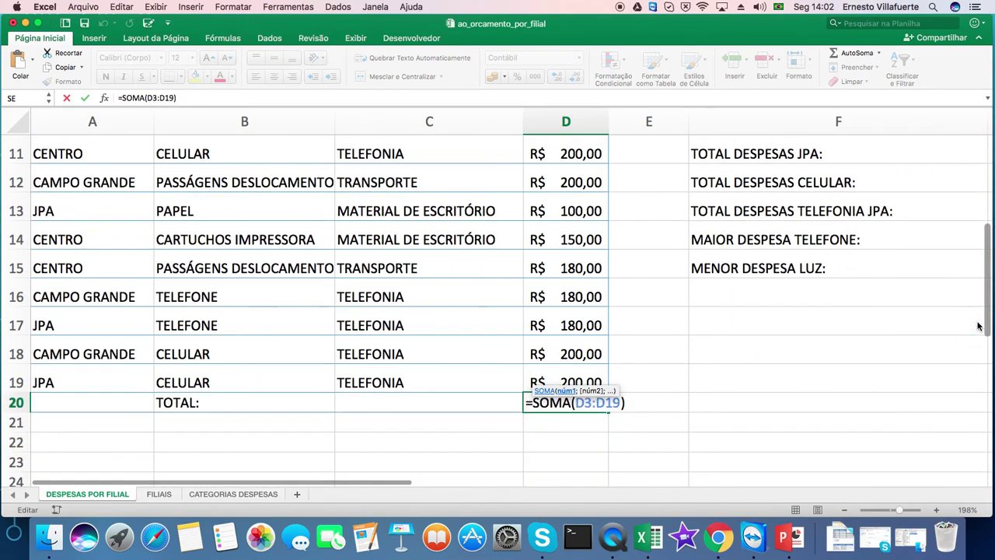
{"action": "left_click_drag", "start_coordinate": [575, 402], "coordinate": [620, 402]}
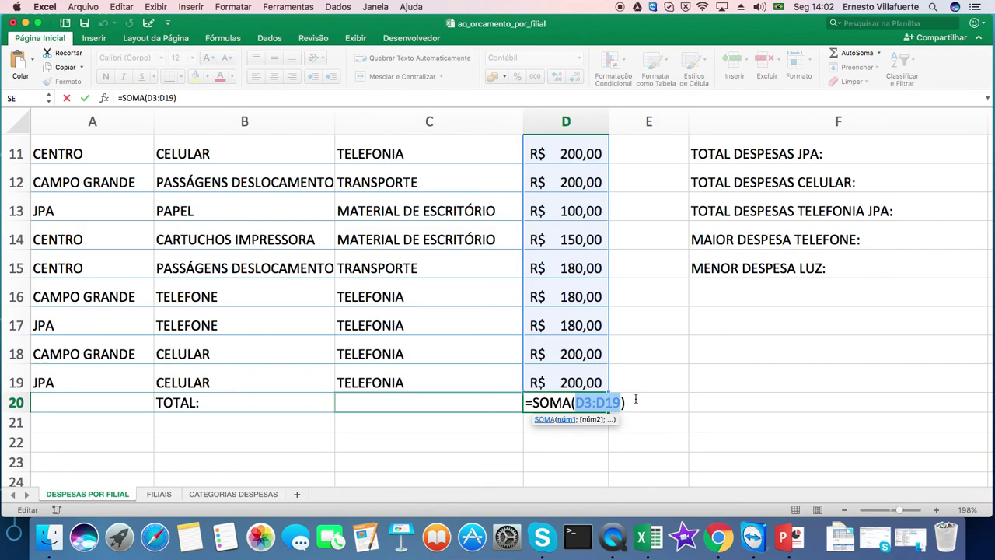
{"action": "left_click", "coordinate": [635, 400]}
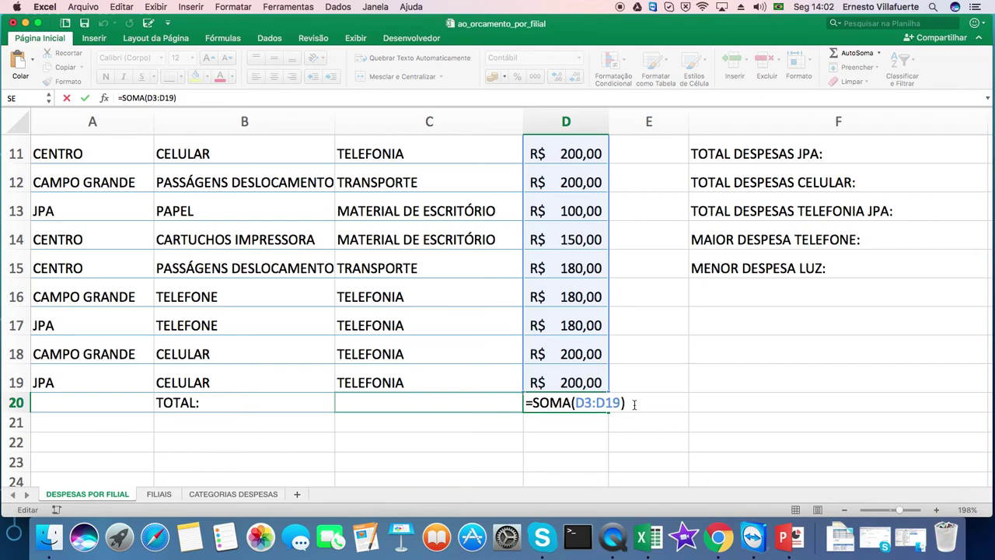
Examine the SOMA formula with its range D3:D19 in cell D20, leaving the cell selected.
{"action": "key", "text": "Return"}
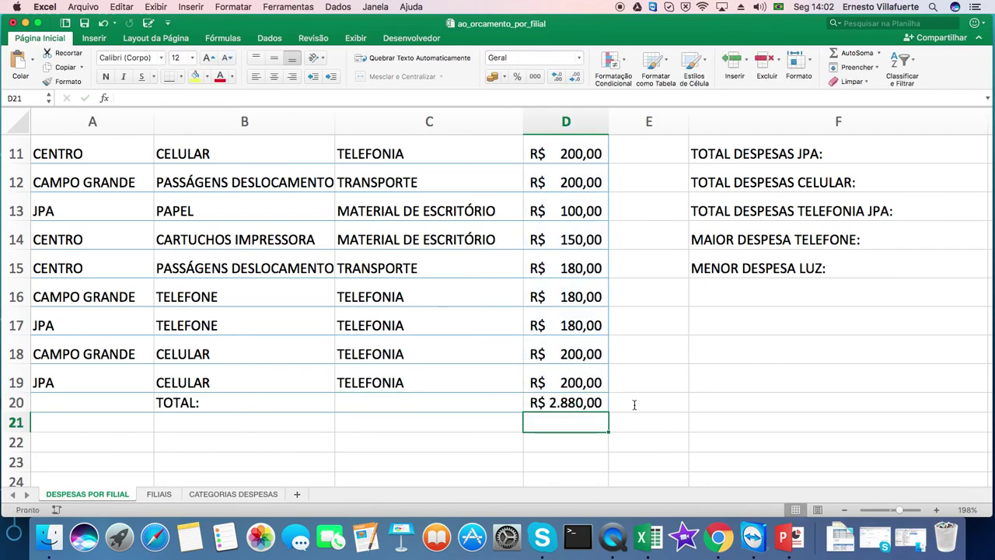
{"action": "left_click", "coordinate": [582, 402]}
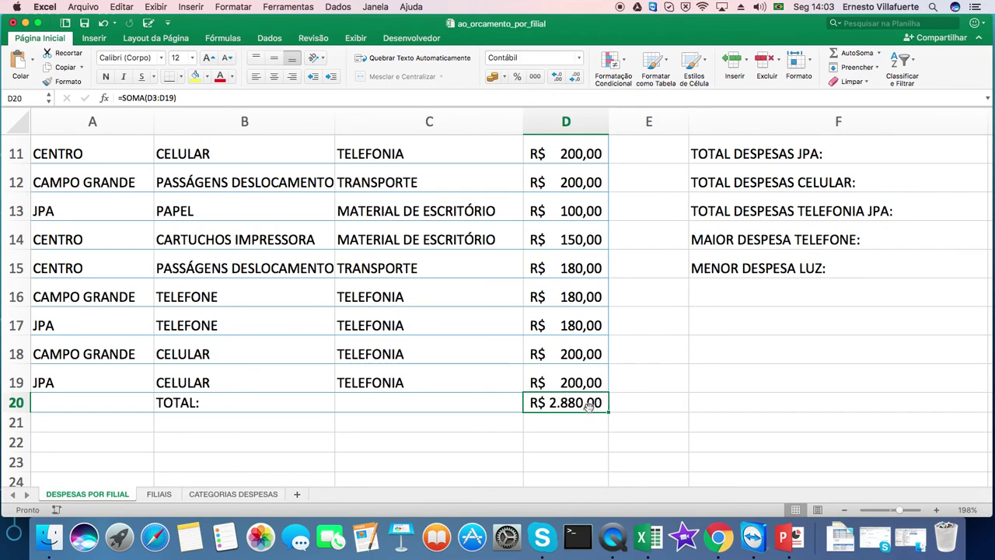
{"action": "double_click", "coordinate": [588, 406]}
{"action": "key", "text": "Escape"}
{"action": "double_click", "coordinate": [582, 405]}
{"action": "left_click_drag", "start_coordinate": [527, 403], "coordinate": [630, 403]}
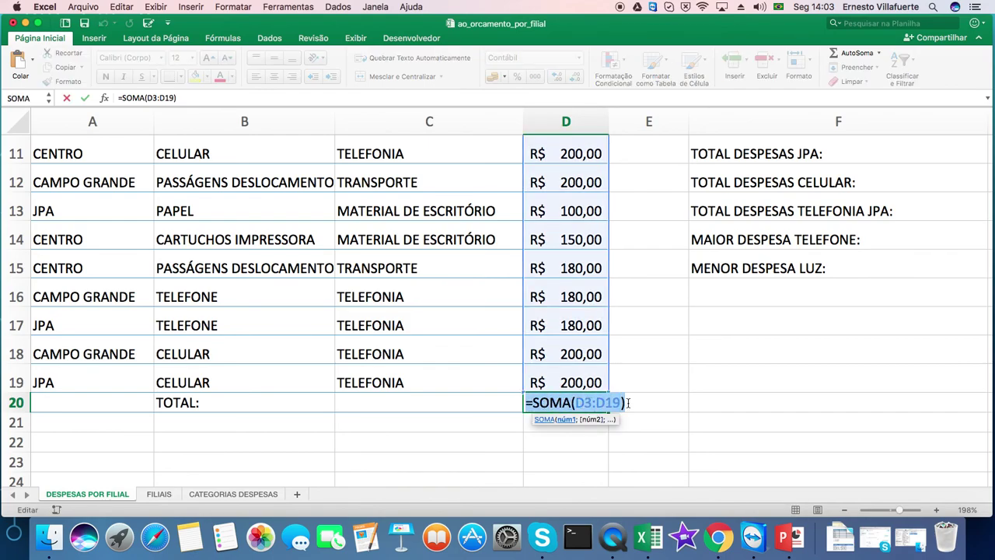
{"action": "left_click", "coordinate": [575, 403]}
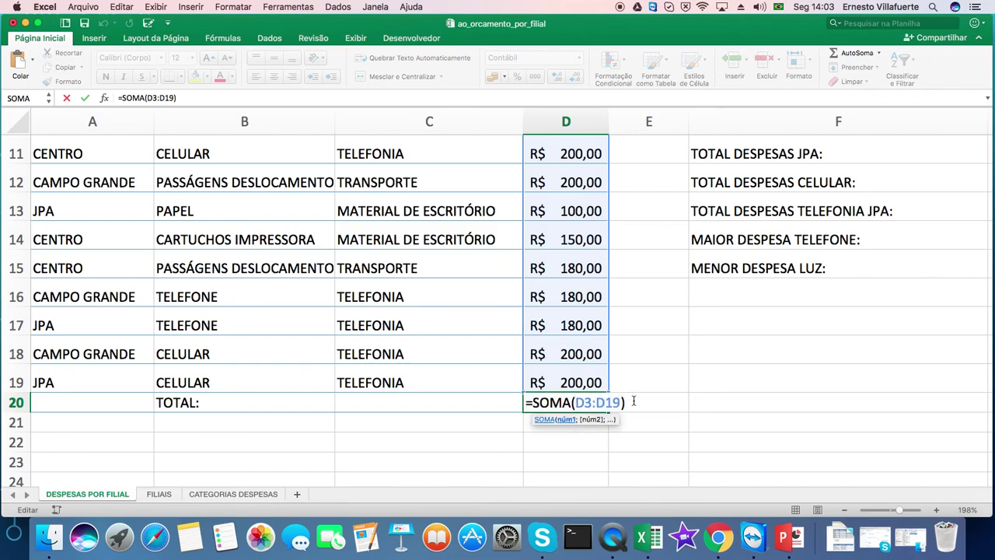
{"action": "key", "text": "ctrl+Return"}
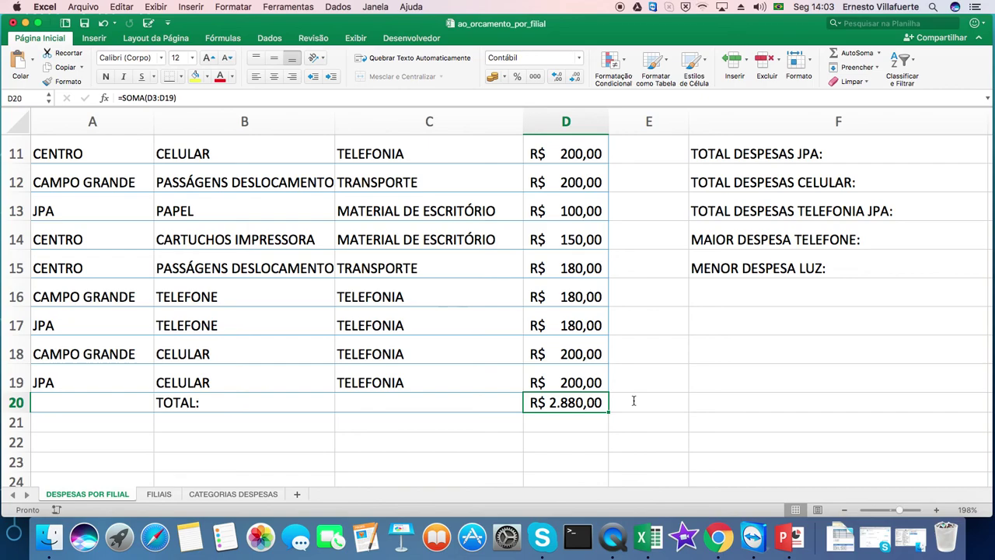
Undo the total in cell D20 and insert the SOMA function there from the formula builder's complete function list.
{"action": "key", "text": "super+z"}
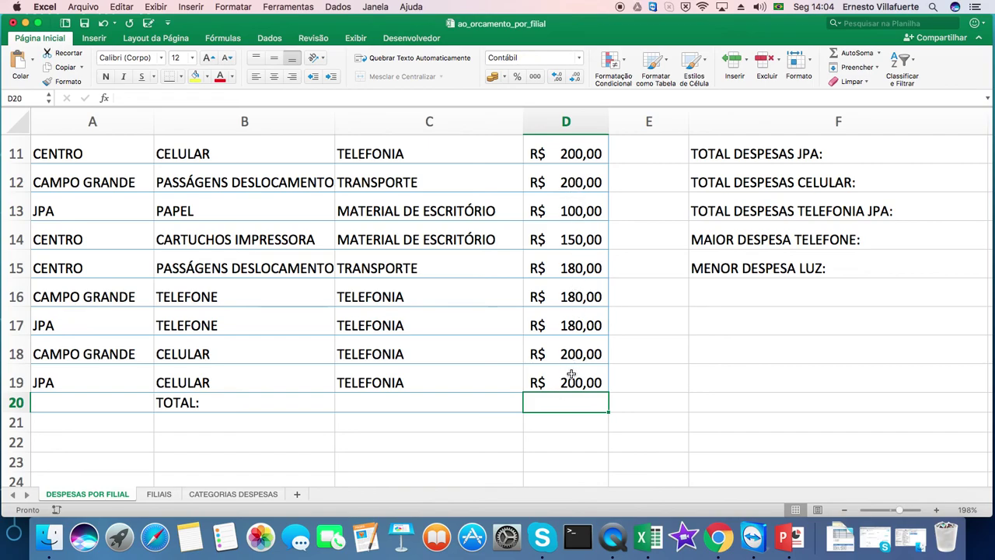
{"action": "left_click", "coordinate": [105, 99]}
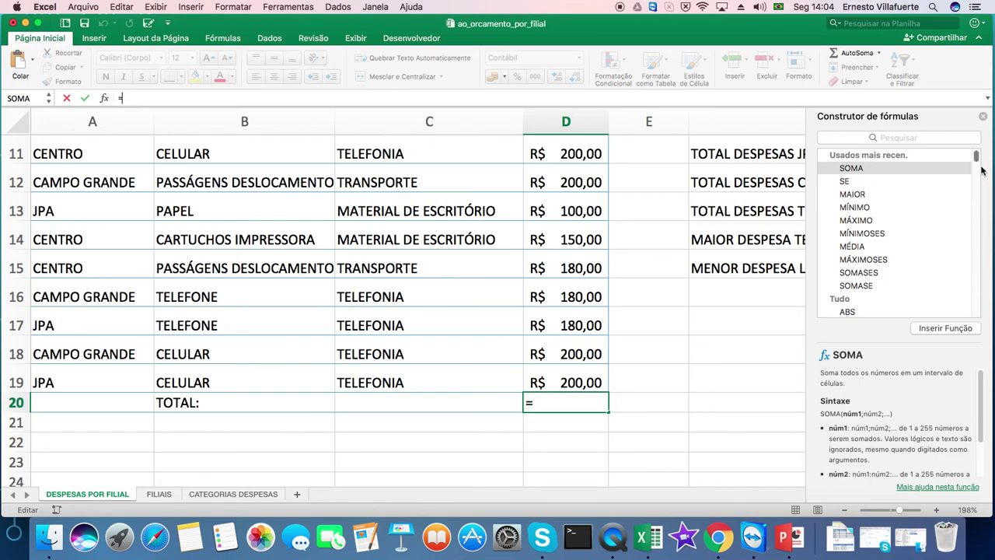
{"action": "left_click_drag", "start_coordinate": [975, 156], "coordinate": [975, 160]}
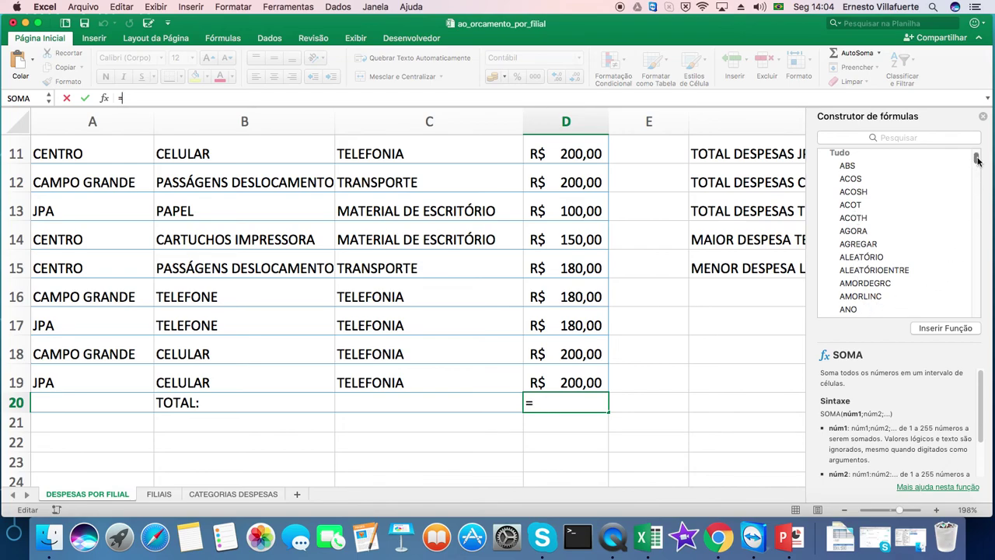
{"action": "left_click_drag", "start_coordinate": [977, 160], "coordinate": [977, 154]}
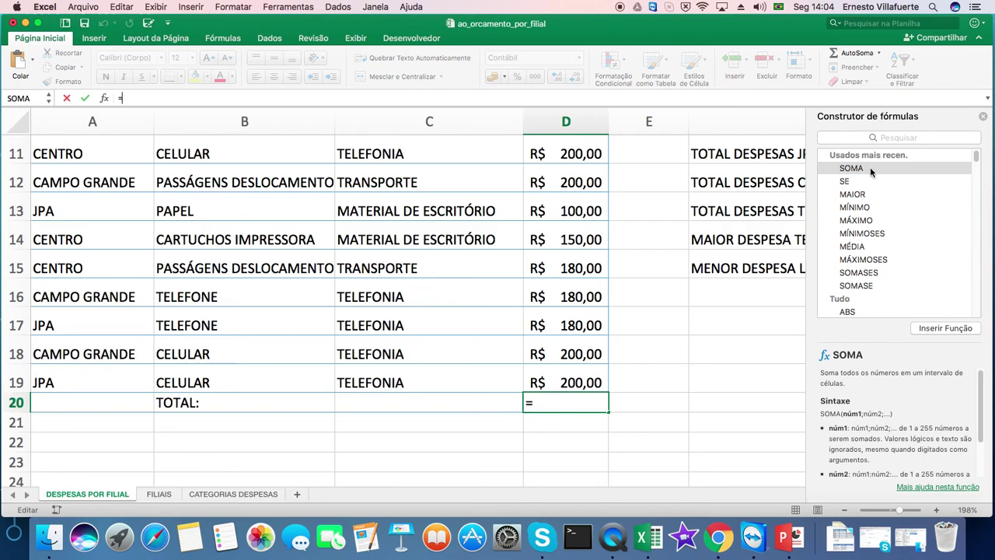
{"action": "left_click_drag", "start_coordinate": [978, 160], "coordinate": [976, 159]}
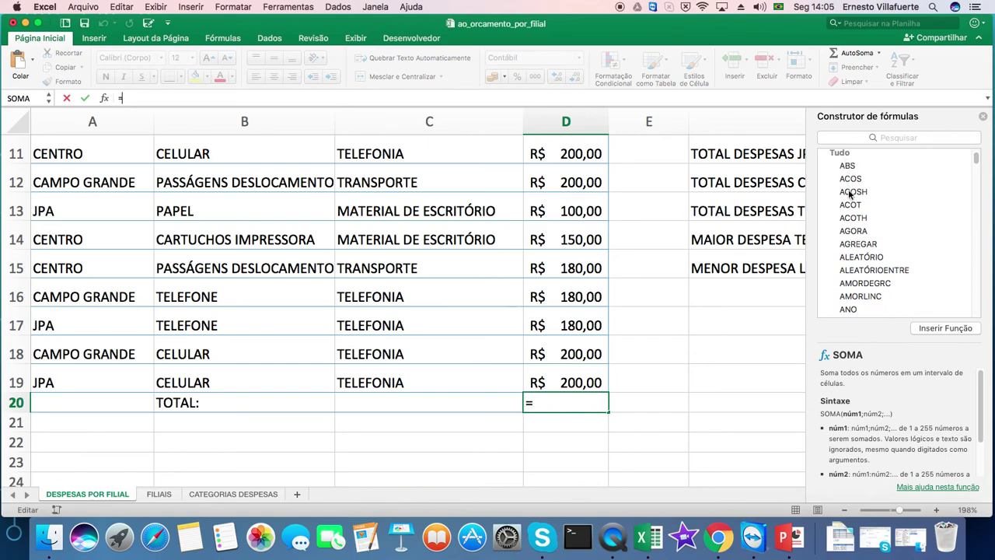
{"action": "left_click_drag", "start_coordinate": [976, 161], "coordinate": [977, 174]}
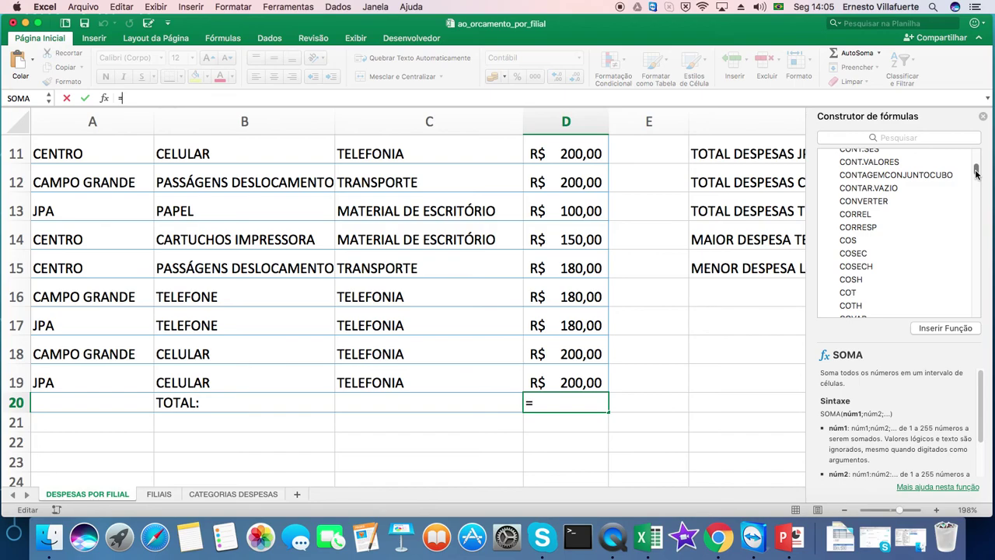
{"action": "left_click_drag", "start_coordinate": [976, 174], "coordinate": [983, 229]}
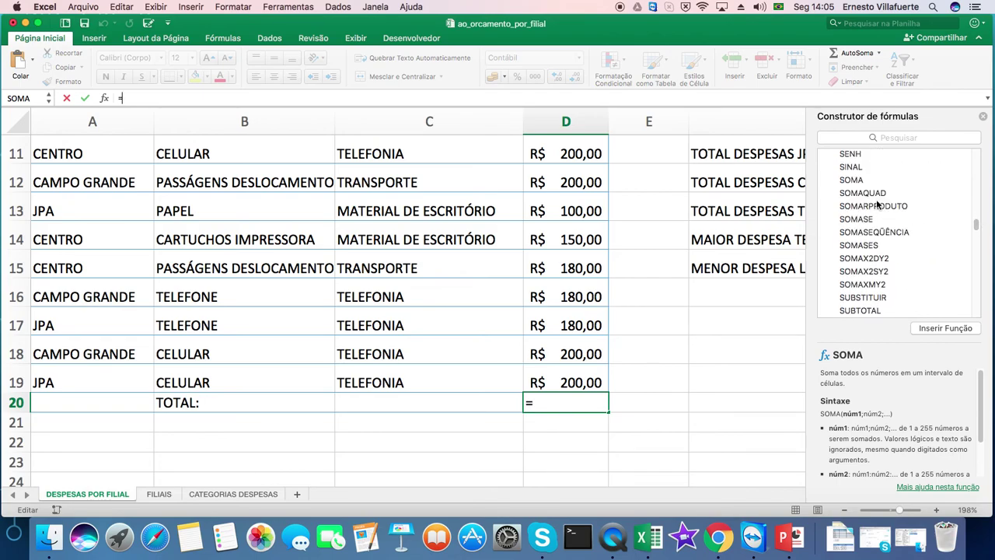
{"action": "left_click", "coordinate": [859, 182]}
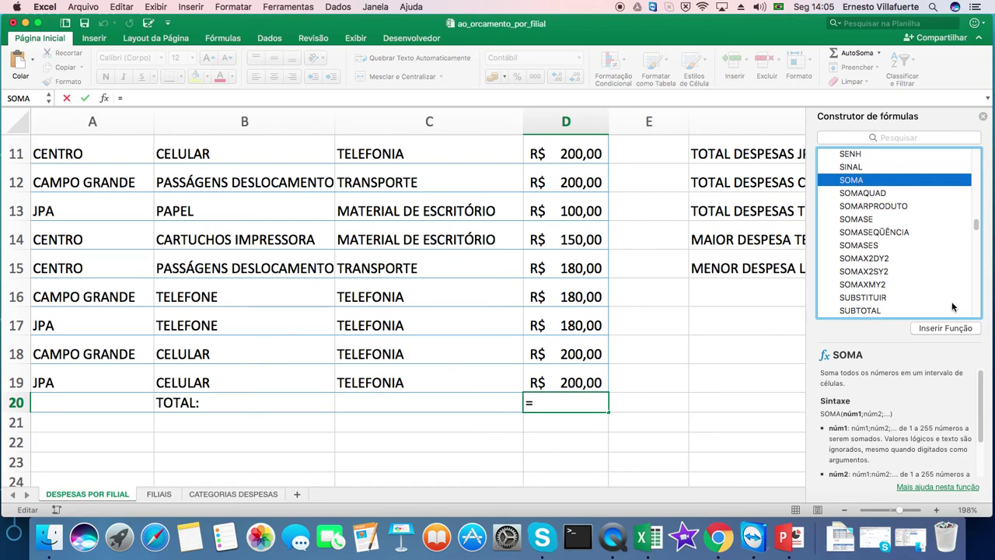
{"action": "left_click", "coordinate": [938, 327]}
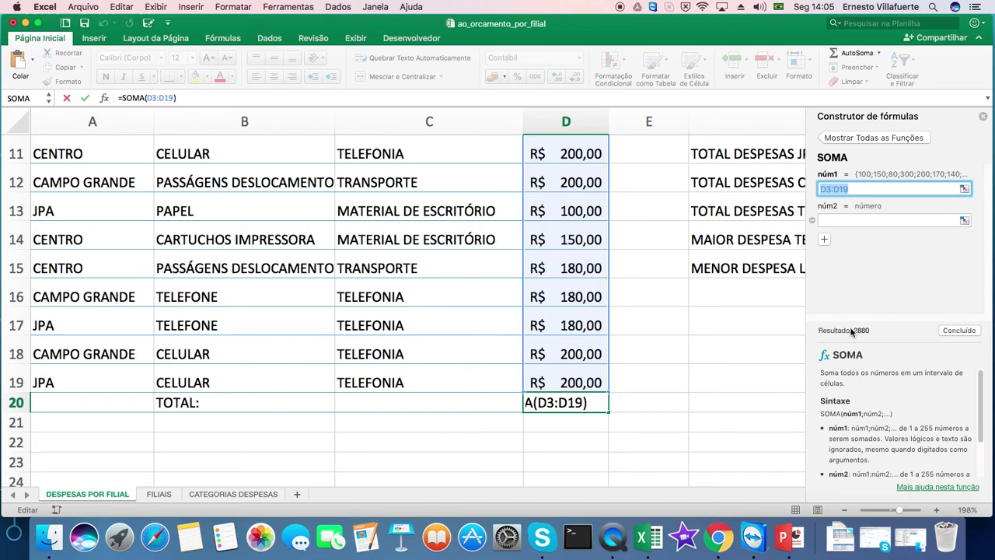
Clear the suggested núm1 argument, pick the expense values D3:D19 on the sheet instead, and complete the SOMA function.
{"action": "left_click", "coordinate": [864, 189]}
{"action": "mouse_move", "coordinate": [806, 304]}
{"action": "left_mouse_down"}
{"action": "mouse_move", "coordinate": [805, 222]}
{"action": "mouse_move", "coordinate": [801, 292]}
{"action": "left_mouse_up"}
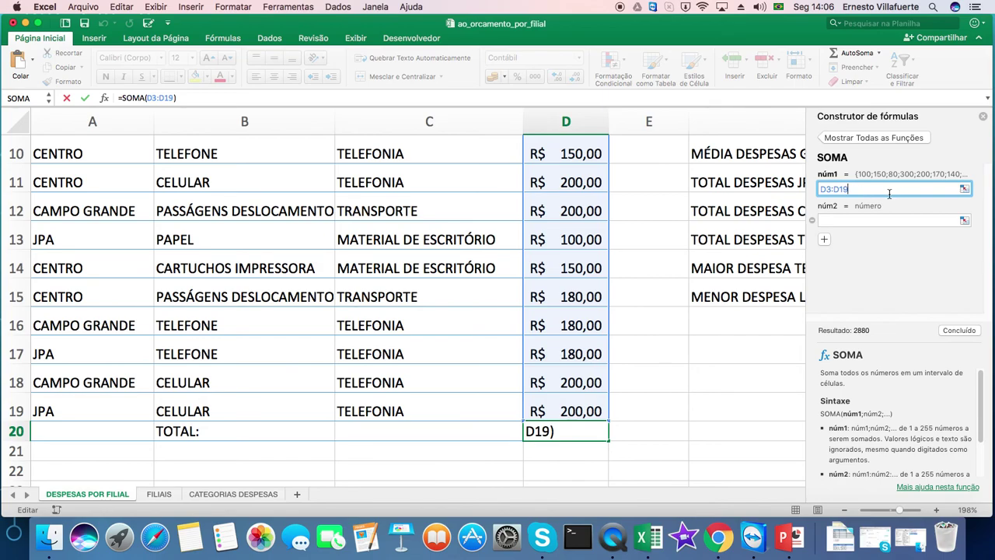
{"action": "left_click_drag", "start_coordinate": [854, 188], "coordinate": [819, 188]}
{"action": "key", "text": "BackSpace"}
{"action": "left_click", "coordinate": [965, 190]}
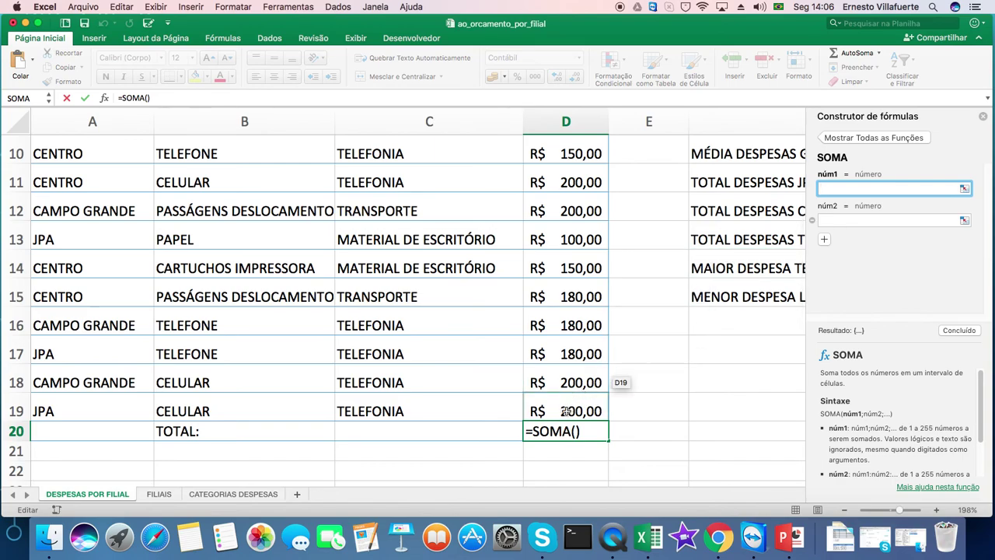
{"action": "left_click_drag", "start_coordinate": [566, 411], "coordinate": [560, 179]}
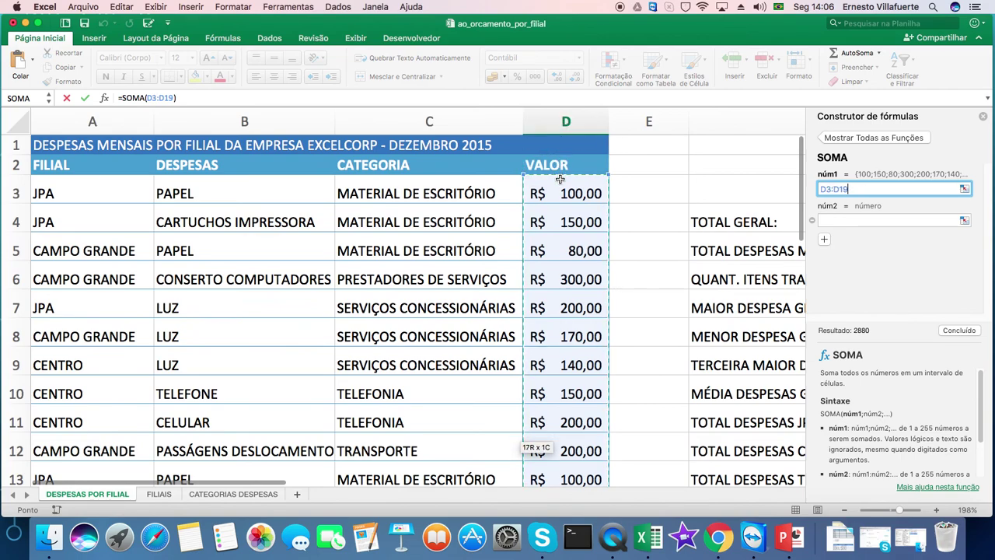
{"action": "left_click_drag", "start_coordinate": [560, 179], "coordinate": [560, 179]}
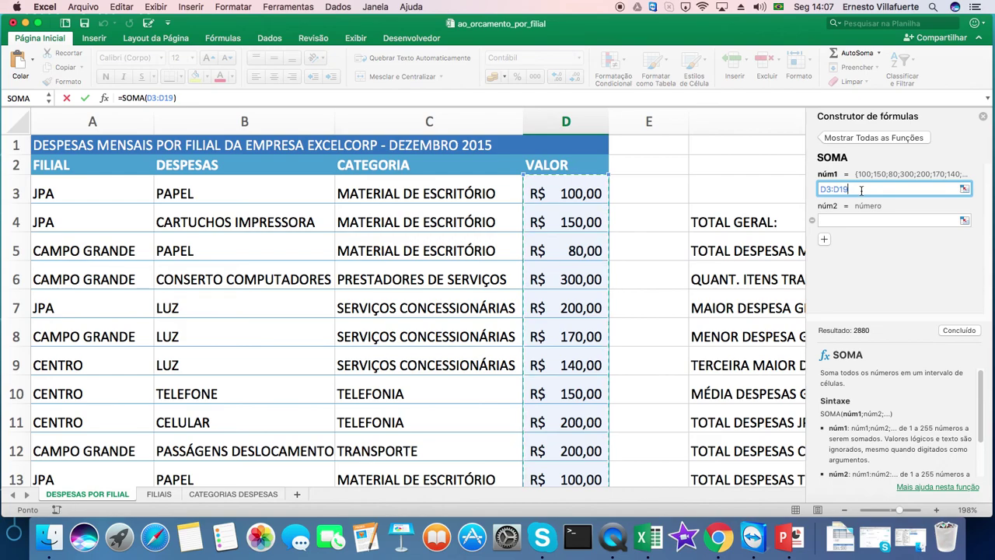
{"action": "left_click", "coordinate": [959, 332]}
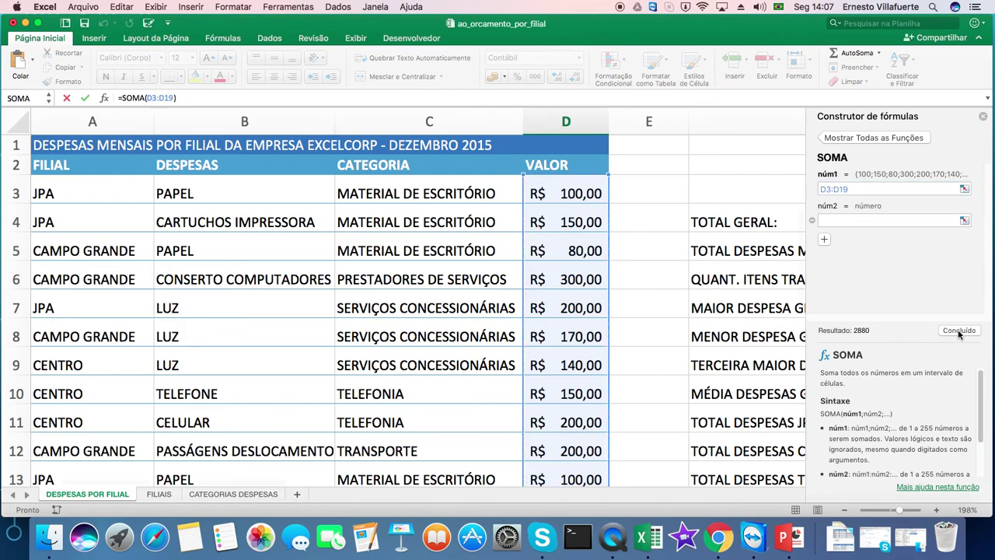
Check the SOMA formula in cell D20 and close the formula builder.
{"action": "left_click", "coordinate": [570, 460]}
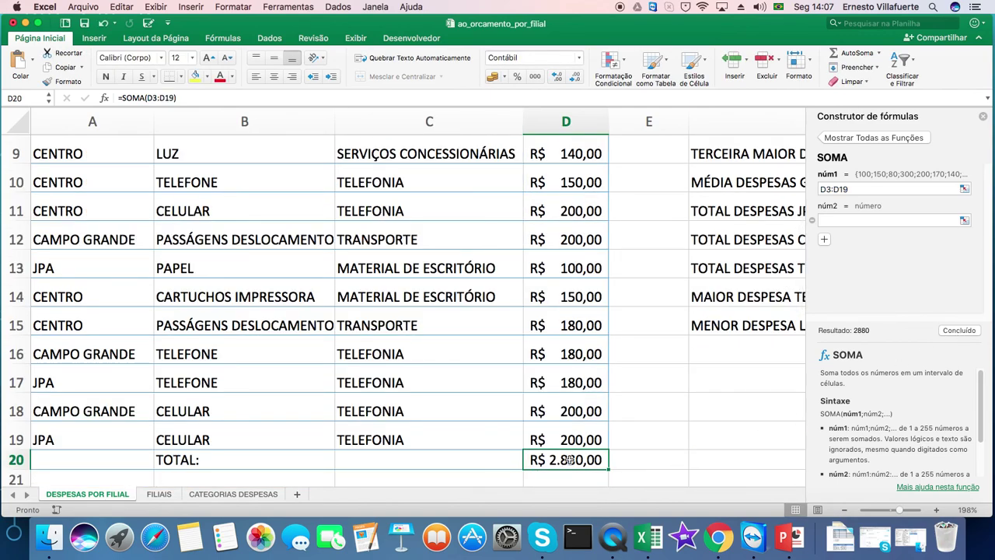
{"action": "double_click", "coordinate": [570, 460]}
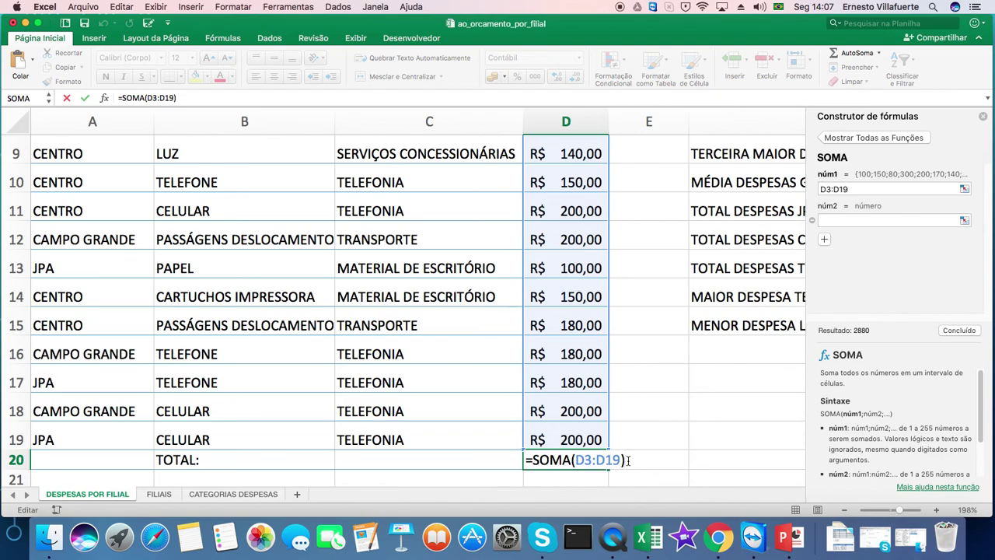
{"action": "key", "text": "Return"}
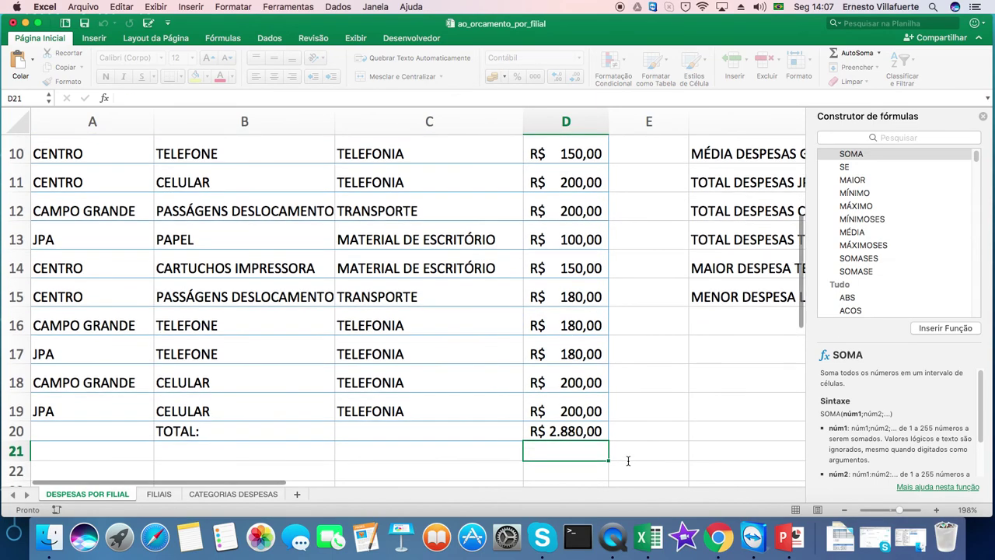
{"action": "key", "text": "Up"}
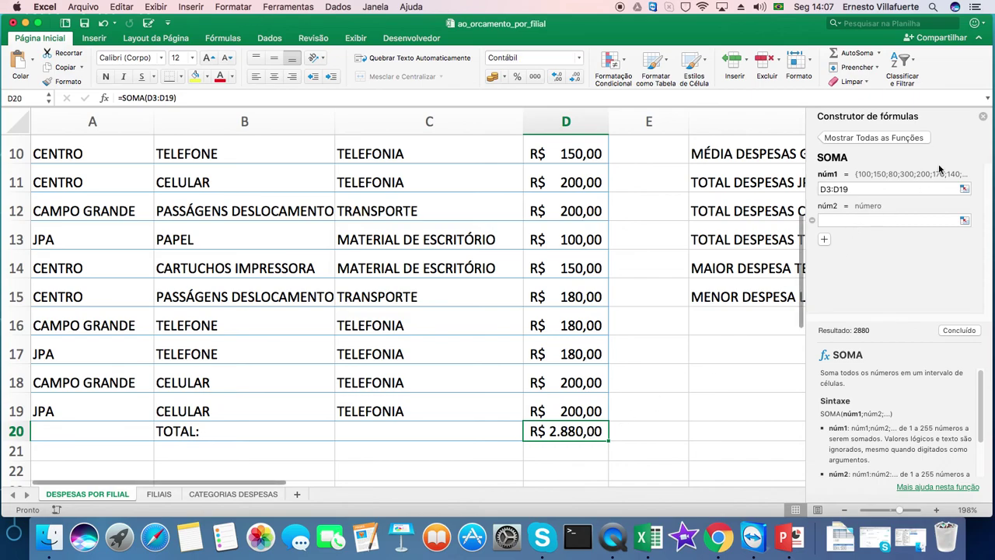
{"action": "left_click", "coordinate": [982, 117]}
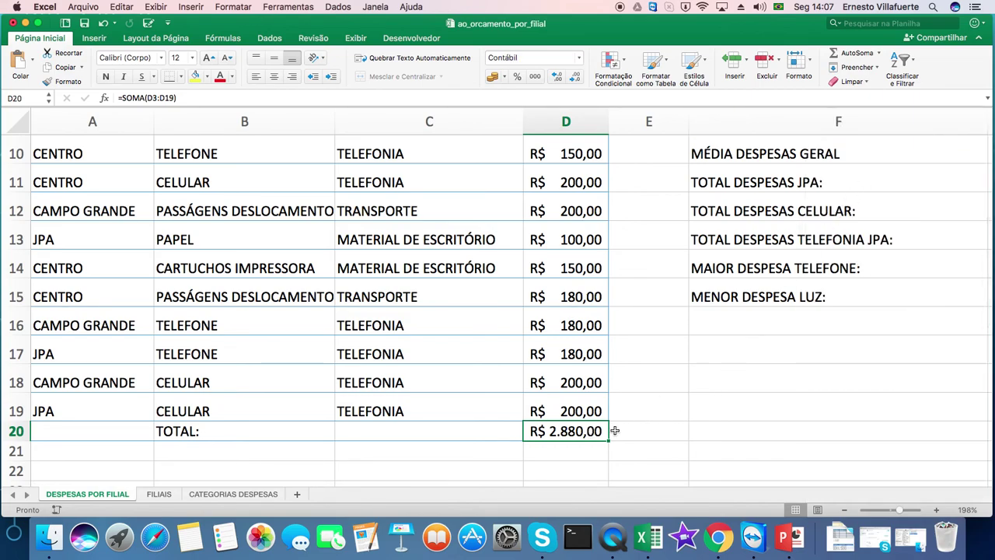
Link cell G4 beside TOTAL GERAL to the expenses total with the formula =D20.
{"action": "left_click_drag", "start_coordinate": [989, 321], "coordinate": [986, 297]}
{"action": "left_click_drag", "start_coordinate": [991, 224], "coordinate": [991, 186]}
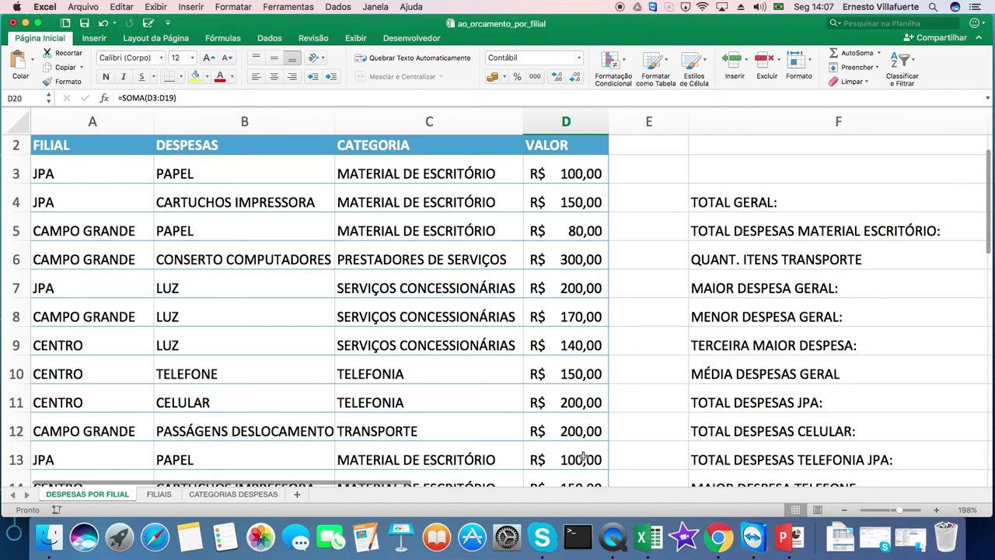
{"action": "left_click_drag", "start_coordinate": [279, 487], "coordinate": [479, 510]}
{"action": "left_click", "coordinate": [535, 201]}
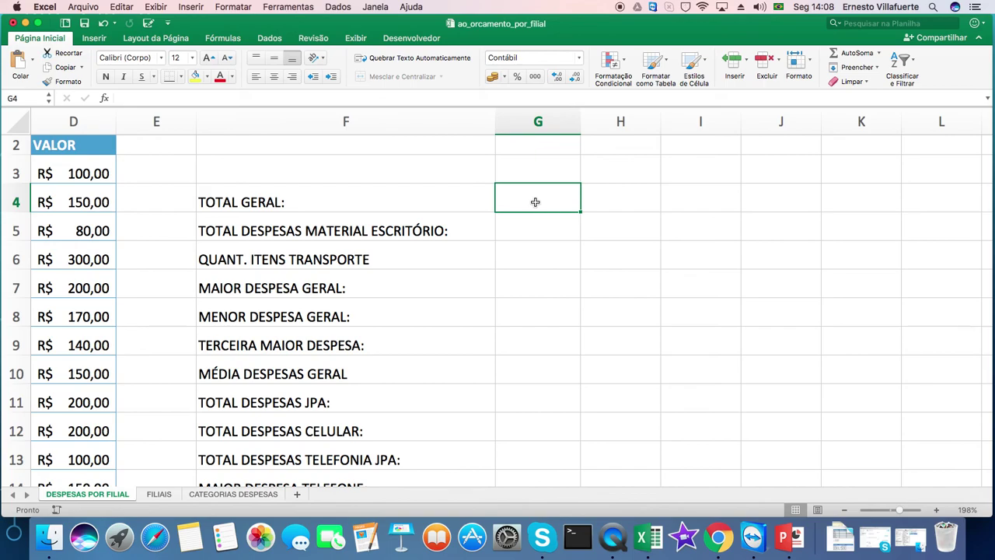
{"action": "mouse_move", "coordinate": [989, 195]}
{"action": "left_mouse_down"}
{"action": "mouse_move", "coordinate": [987, 273]}
{"action": "mouse_move", "coordinate": [986, 202]}
{"action": "left_mouse_up"}
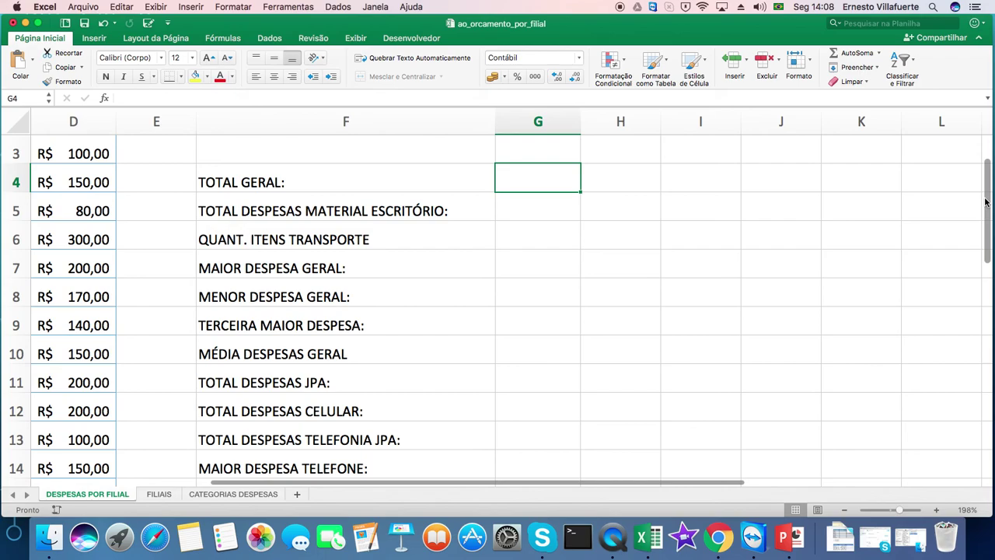
{"action": "type", "text": "="}
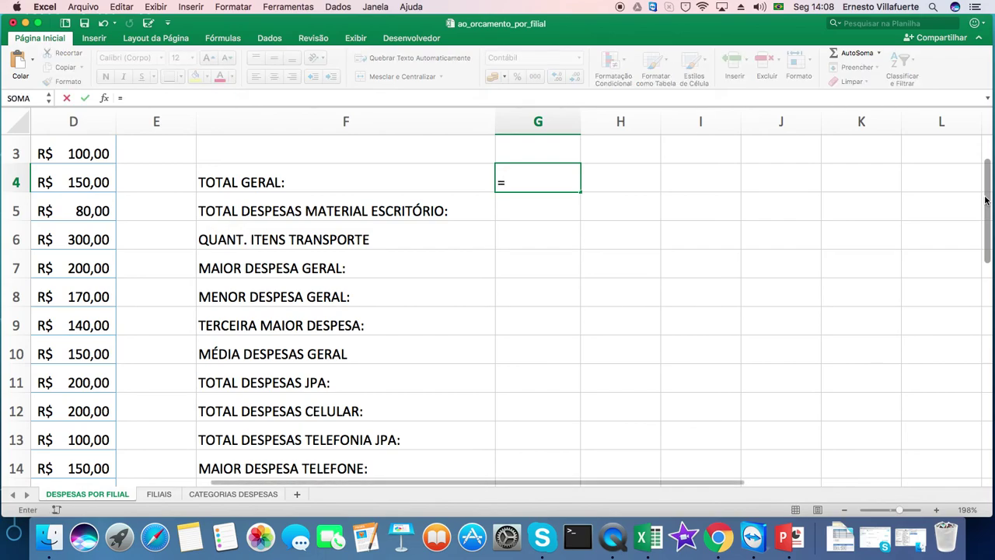
{"action": "left_click_drag", "start_coordinate": [985, 201], "coordinate": [992, 261]}
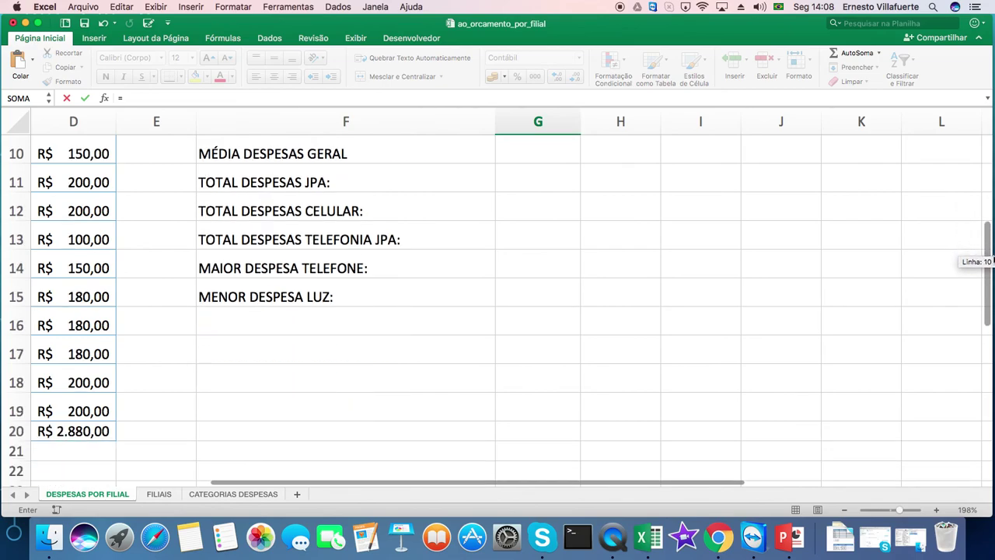
{"action": "left_click", "coordinate": [75, 432]}
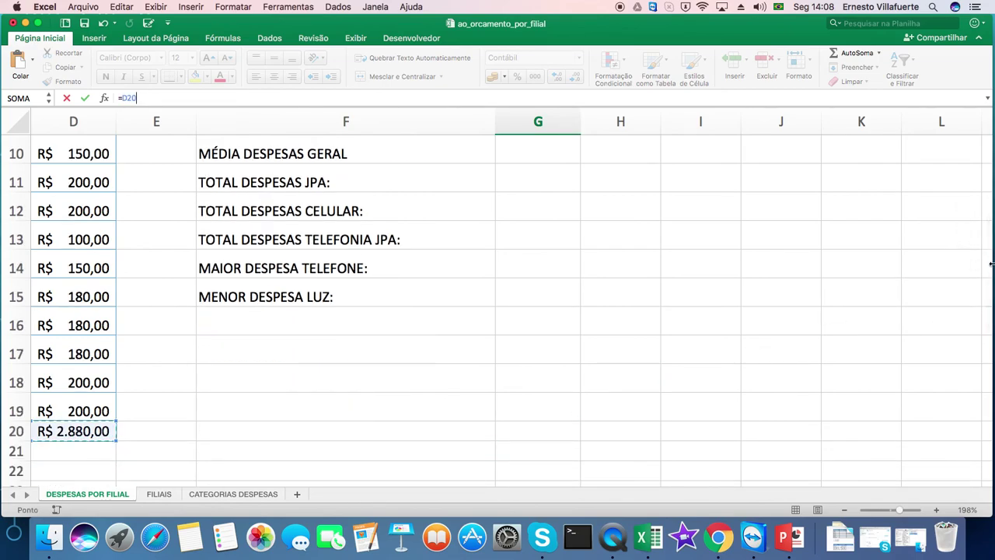
{"action": "left_click_drag", "start_coordinate": [986, 309], "coordinate": [986, 219]}
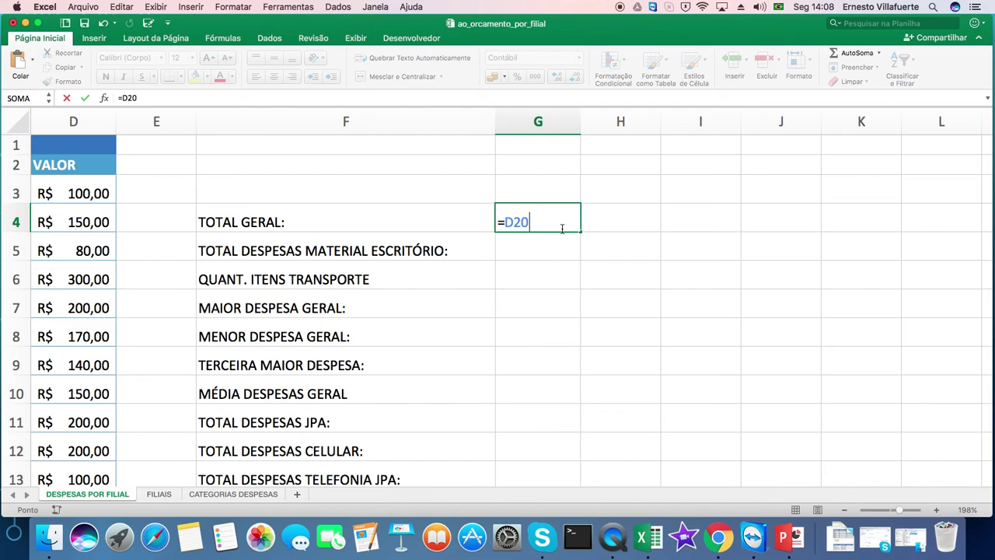
{"action": "key", "text": "Return"}
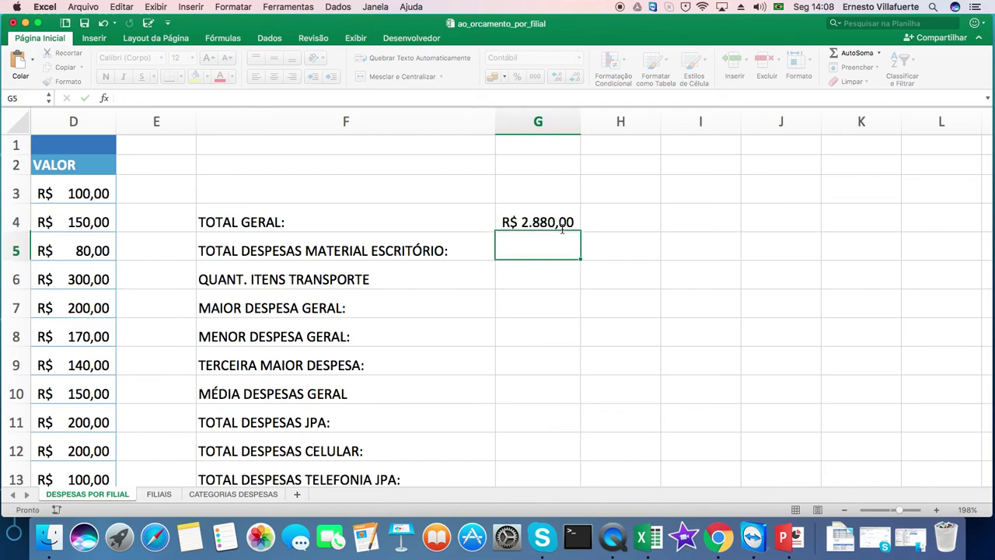
Compare the reference in cell G4 with the SOMA formula in cell D20.
{"action": "left_click", "coordinate": [549, 224]}
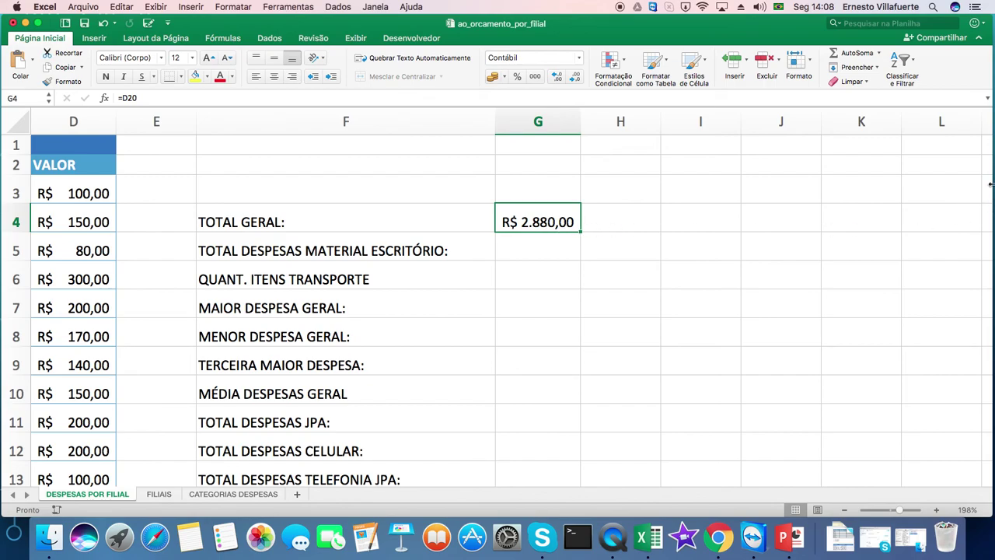
{"action": "mouse_move", "coordinate": [989, 179]}
{"action": "left_click_drag", "start_coordinate": [988, 179], "coordinate": [988, 269]}
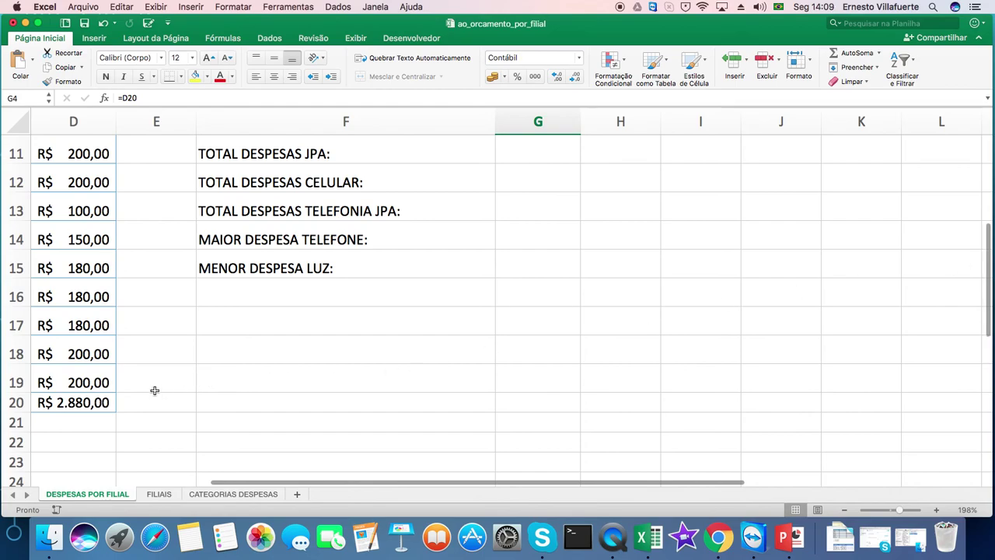
{"action": "left_click", "coordinate": [95, 401]}
{"action": "left_click_drag", "start_coordinate": [467, 483], "coordinate": [316, 484]}
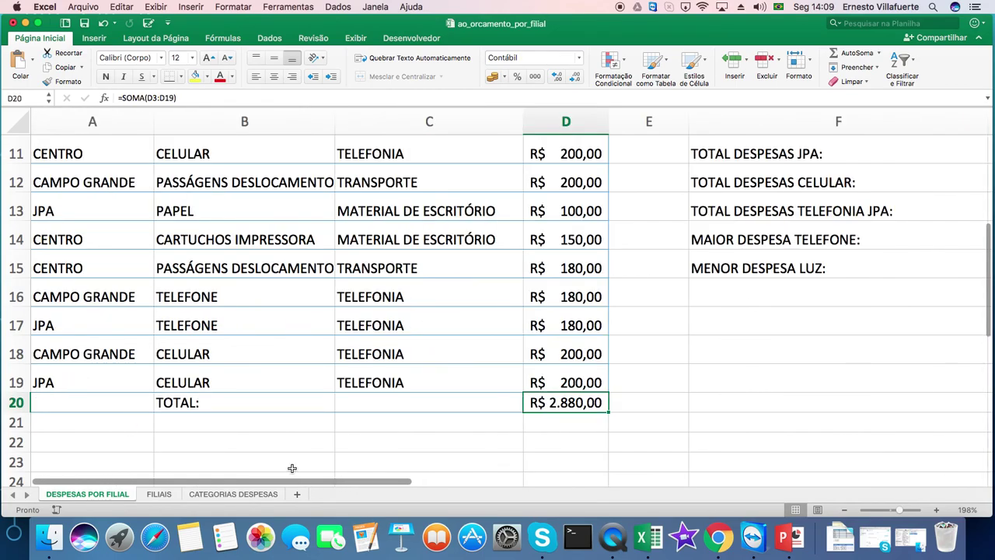
Set the JPA telephone expense in cell D17 to 200.
{"action": "left_click", "coordinate": [50, 325]}
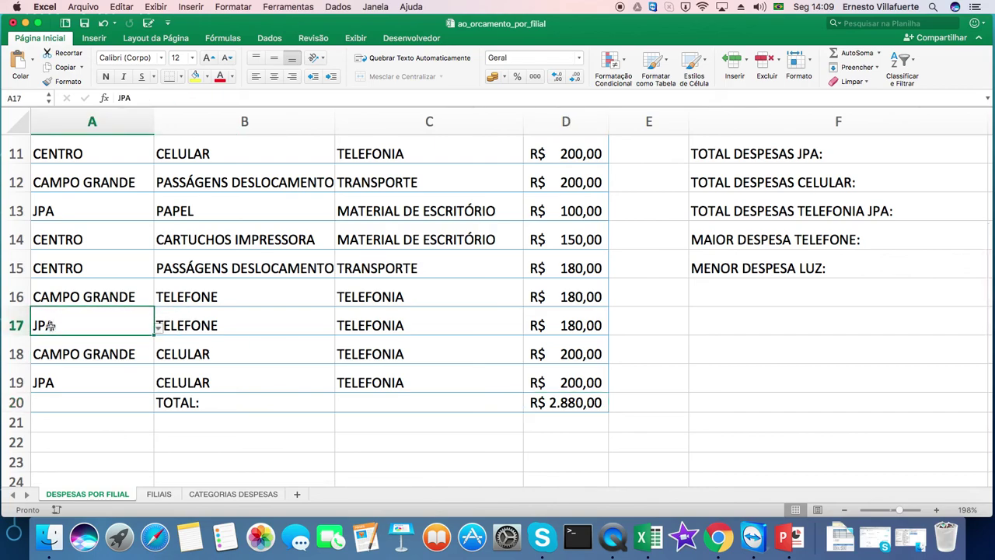
{"action": "left_click", "coordinate": [574, 325]}
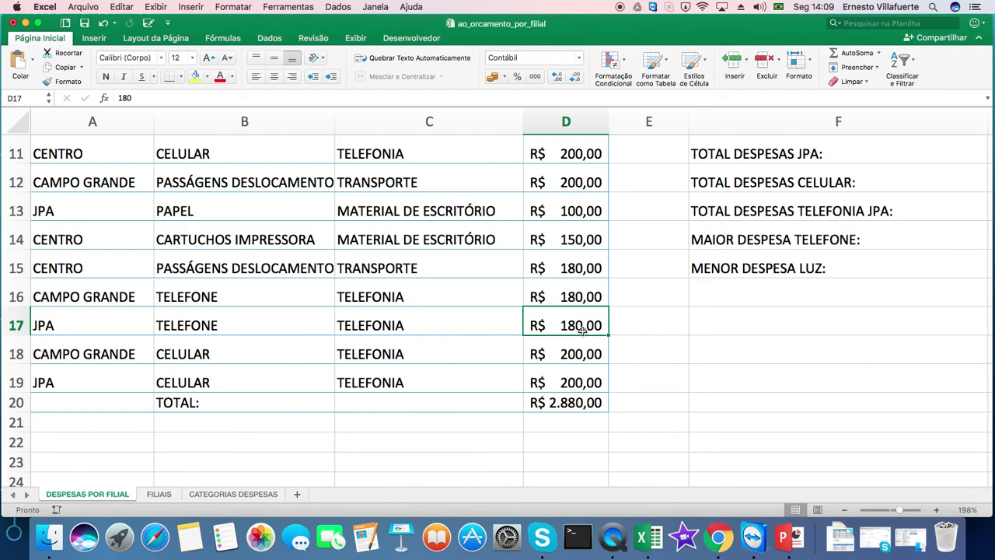
{"action": "type", "text": "200"}
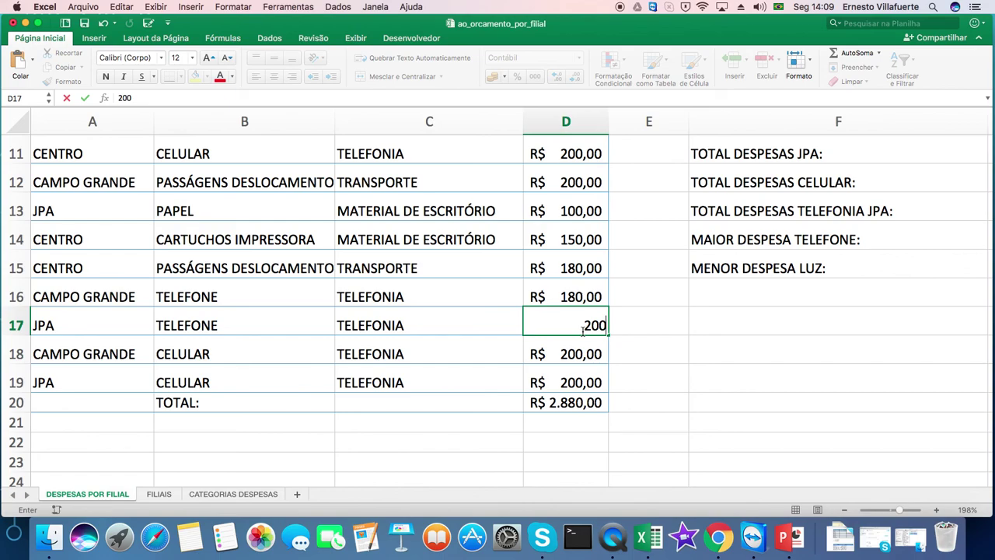
{"action": "key", "text": "Return"}
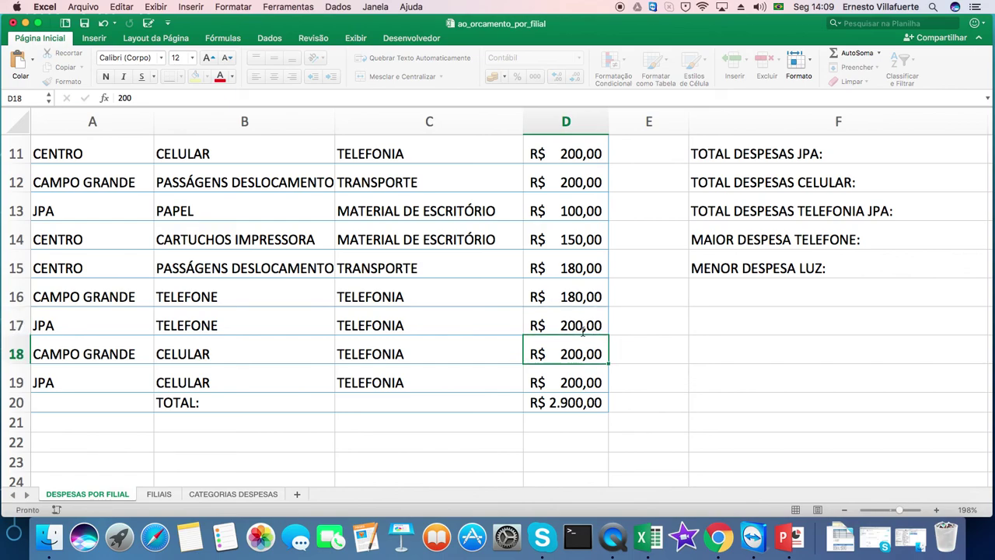
Check how the SOMA total in D20 and the linked TOTAL GERAL in G4 respond to the changed expense.
{"action": "left_click", "coordinate": [576, 402]}
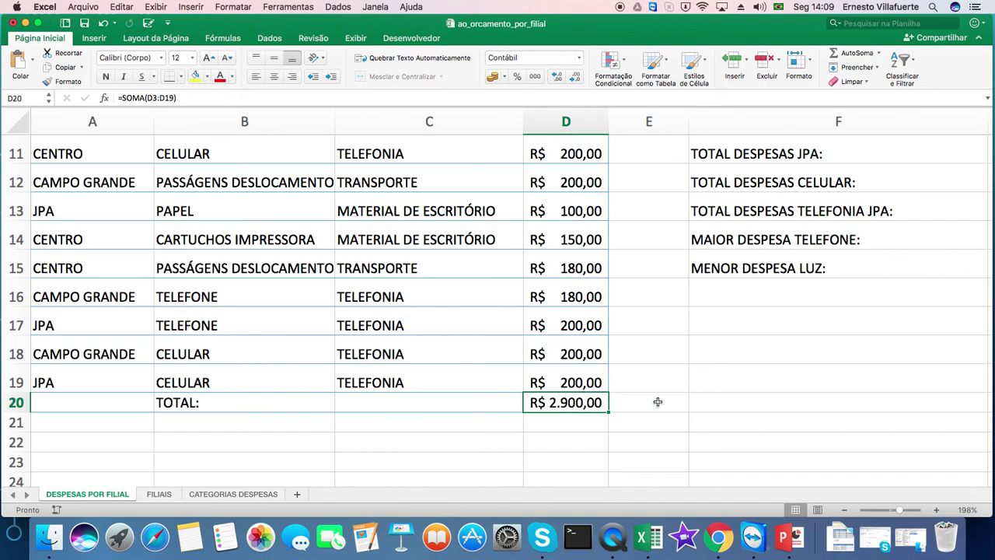
{"action": "left_click_drag", "start_coordinate": [989, 333], "coordinate": [986, 266]}
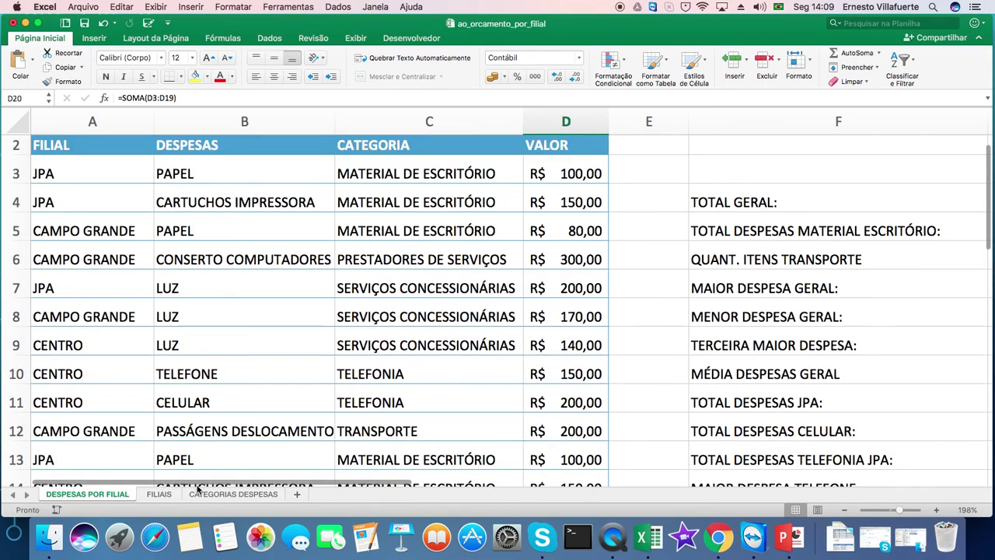
{"action": "left_click_drag", "start_coordinate": [208, 484], "coordinate": [440, 510]}
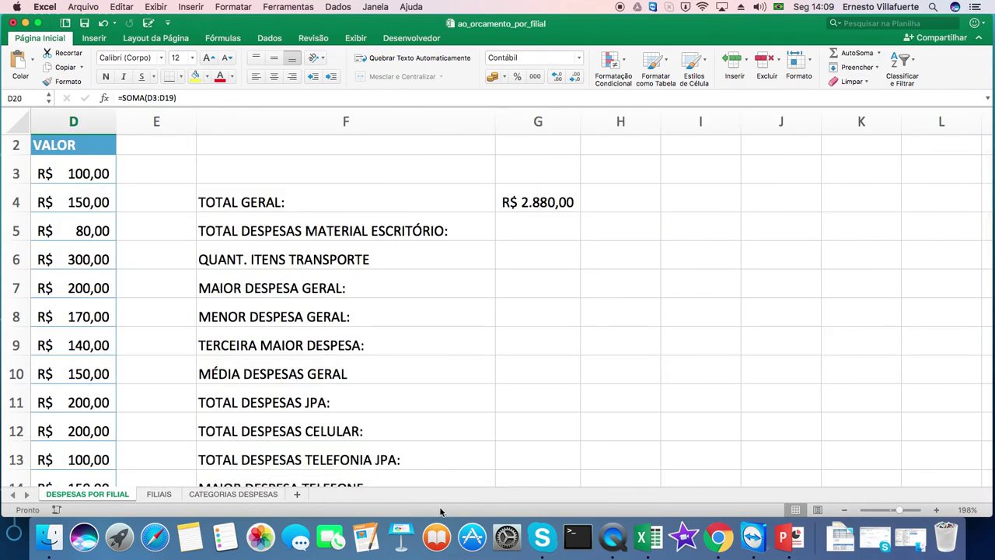
{"action": "left_click", "coordinate": [554, 200]}
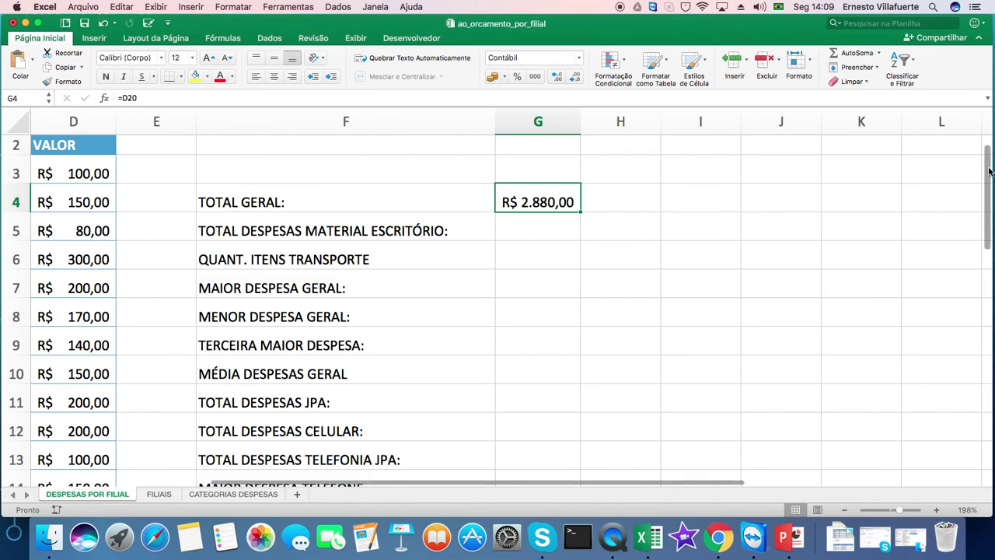
{"action": "left_click_drag", "start_coordinate": [989, 167], "coordinate": [970, 280]}
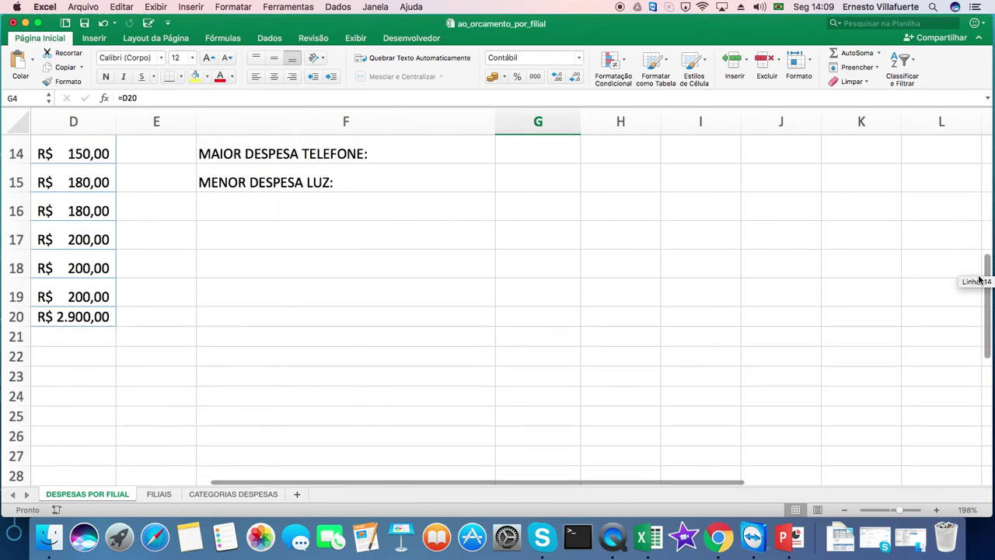
{"action": "left_click", "coordinate": [62, 318]}
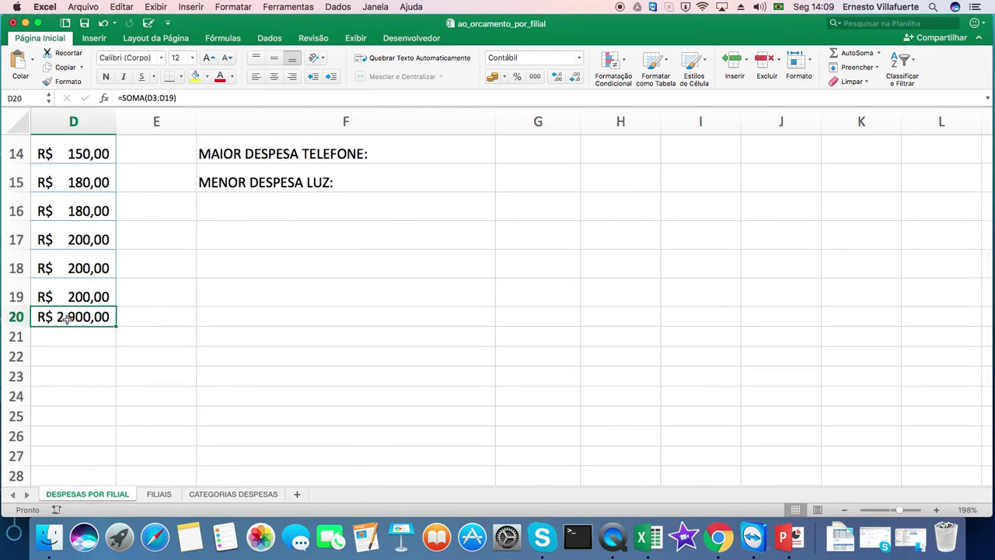
{"action": "left_click_drag", "start_coordinate": [990, 270], "coordinate": [981, 167]}
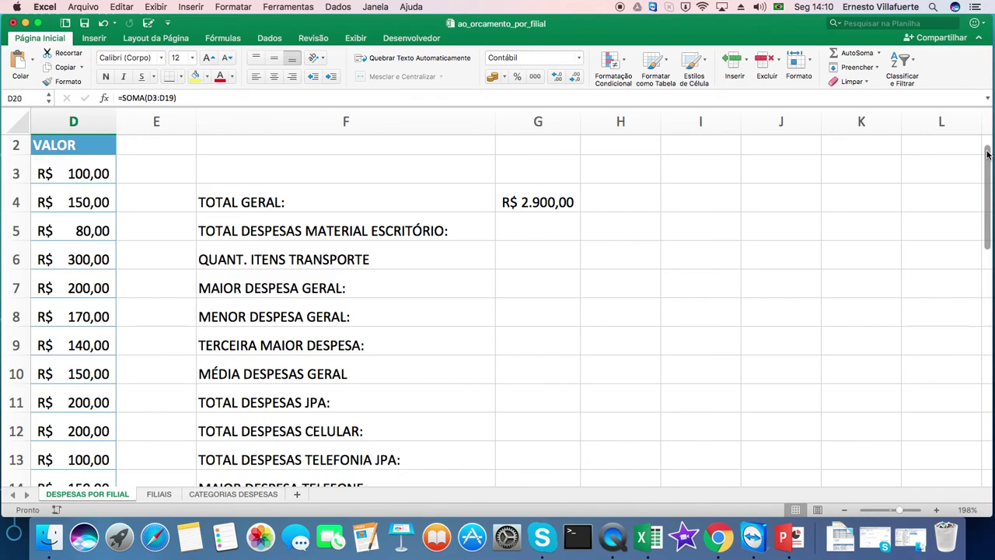
{"action": "left_click", "coordinate": [542, 202]}
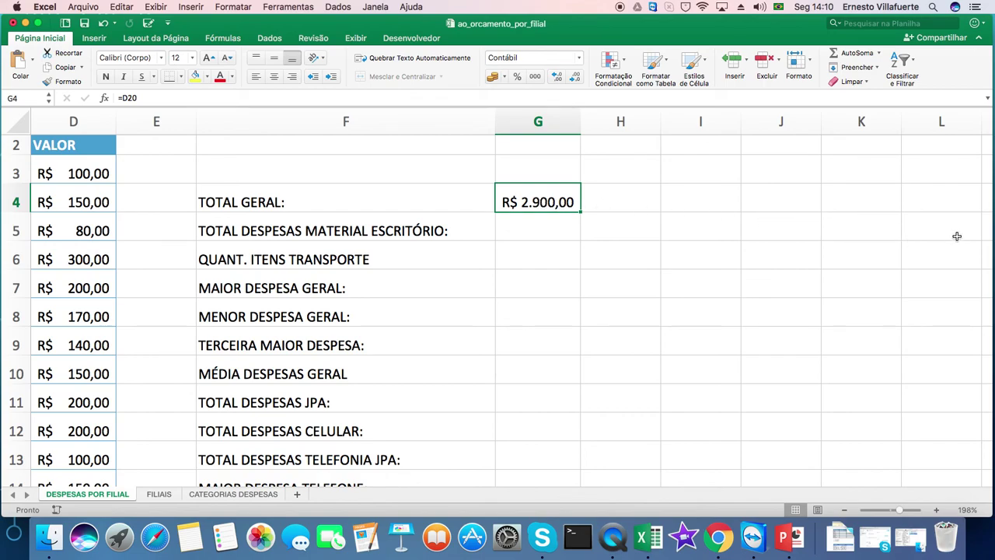
Inspect the D3:D19 range inside the SOMA formula of cell D20 and leave the formula as it is.
{"action": "left_click_drag", "start_coordinate": [655, 486], "coordinate": [573, 479]}
{"action": "left_click_drag", "start_coordinate": [989, 205], "coordinate": [971, 297]}
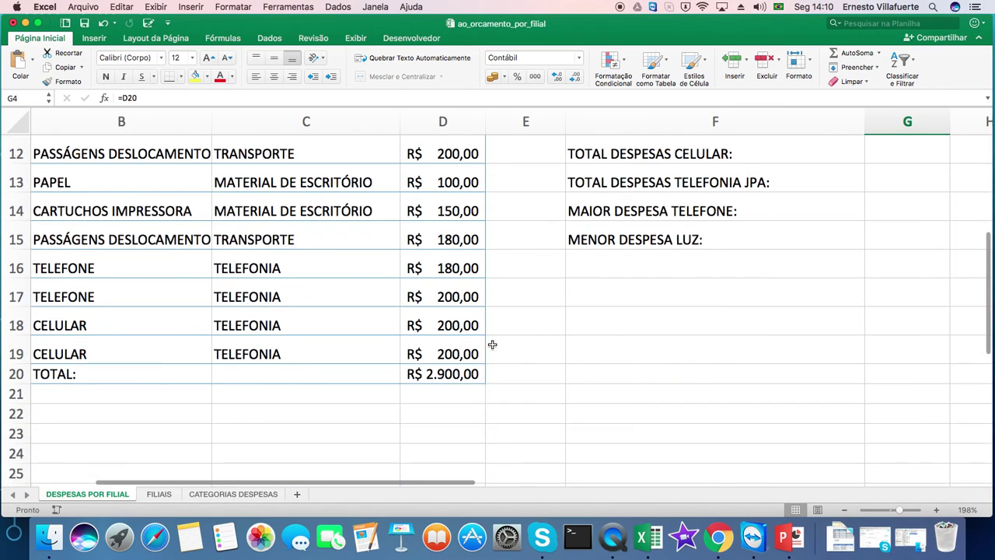
{"action": "left_click", "coordinate": [452, 374]}
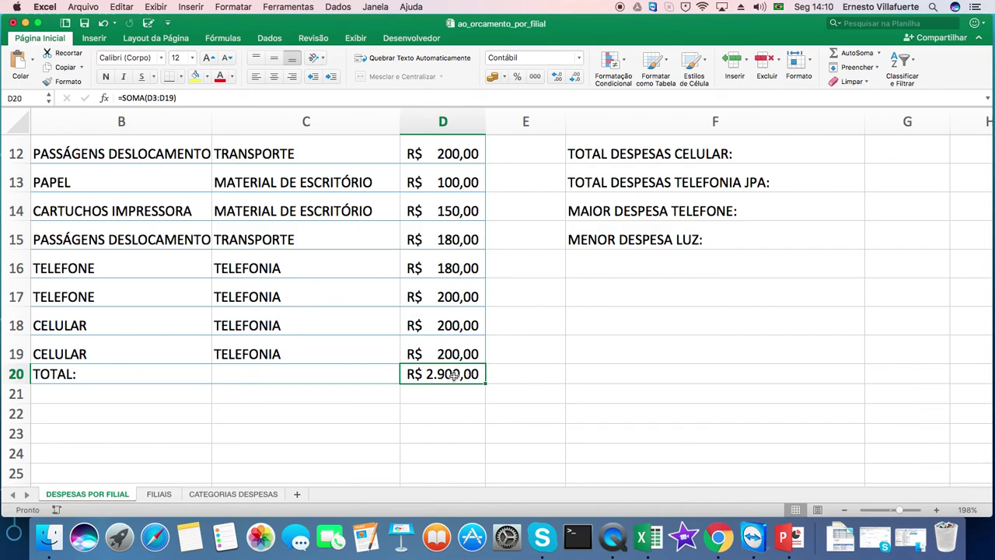
{"action": "double_click", "coordinate": [454, 374]}
{"action": "left_click_drag", "start_coordinate": [454, 374], "coordinate": [499, 374]}
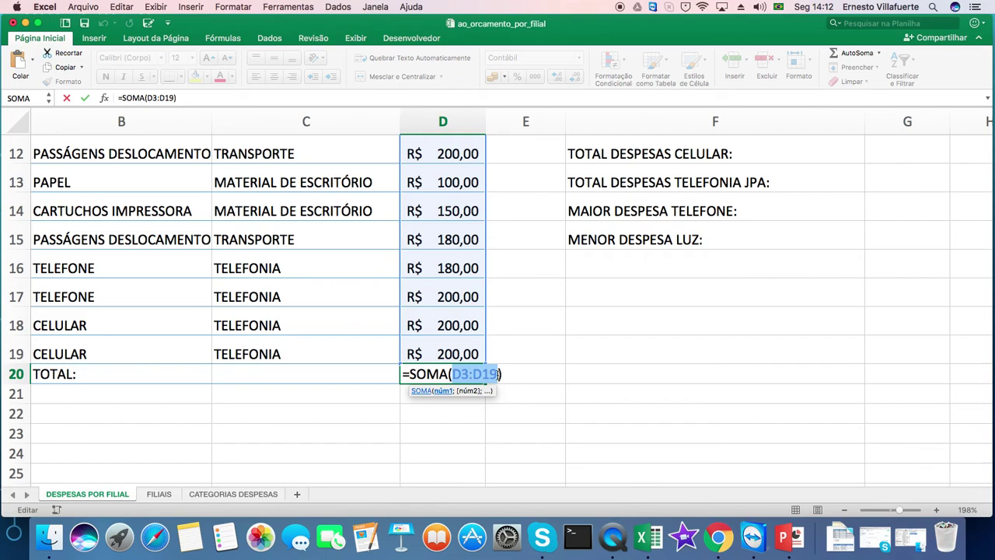
{"action": "key", "text": "Return"}
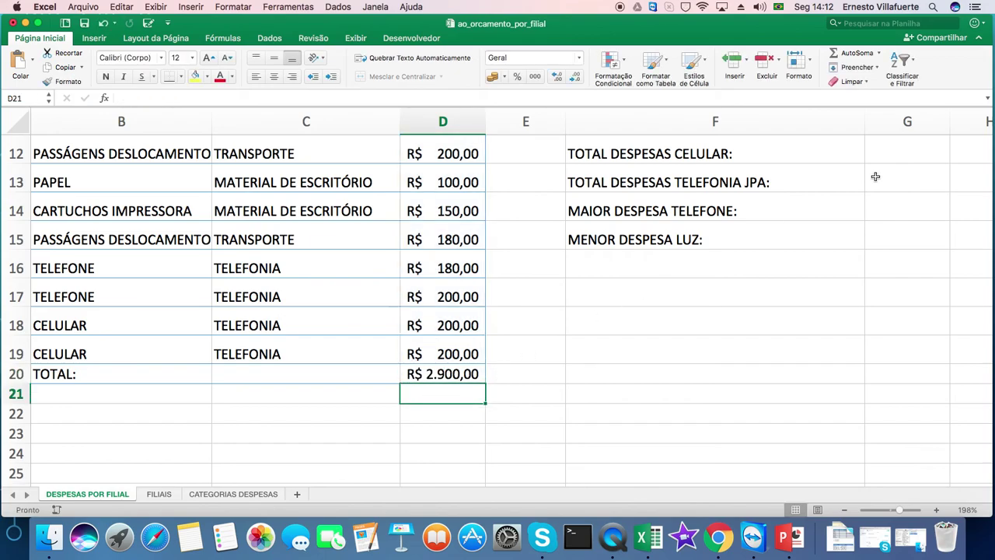
Review the TOTAL DESPESAS MATERIAL ESCRITÓRIO item in row 5 alongside the expense category and value columns.
{"action": "left_click_drag", "start_coordinate": [989, 304], "coordinate": [989, 216]}
{"action": "left_click_drag", "start_coordinate": [459, 486], "coordinate": [573, 501]}
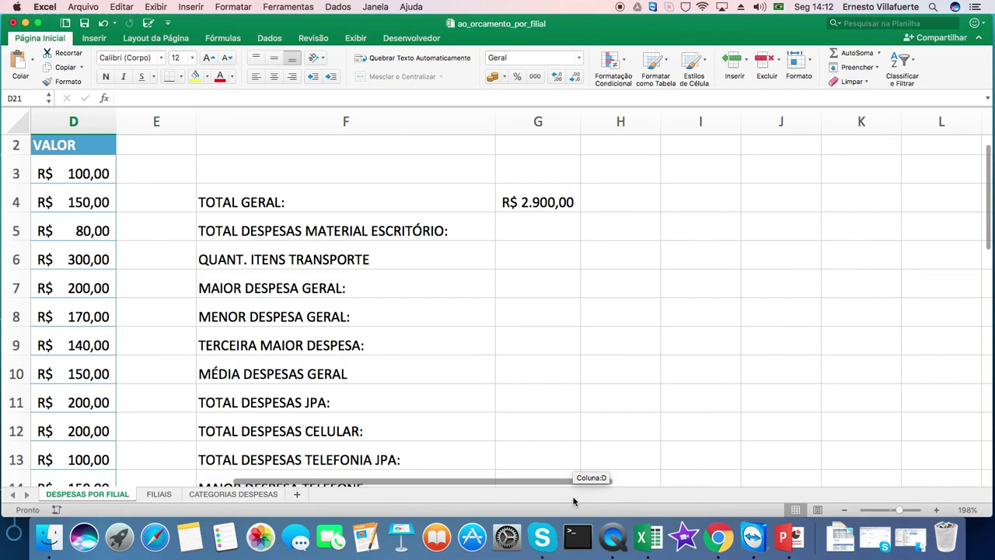
{"action": "left_click", "coordinate": [530, 235]}
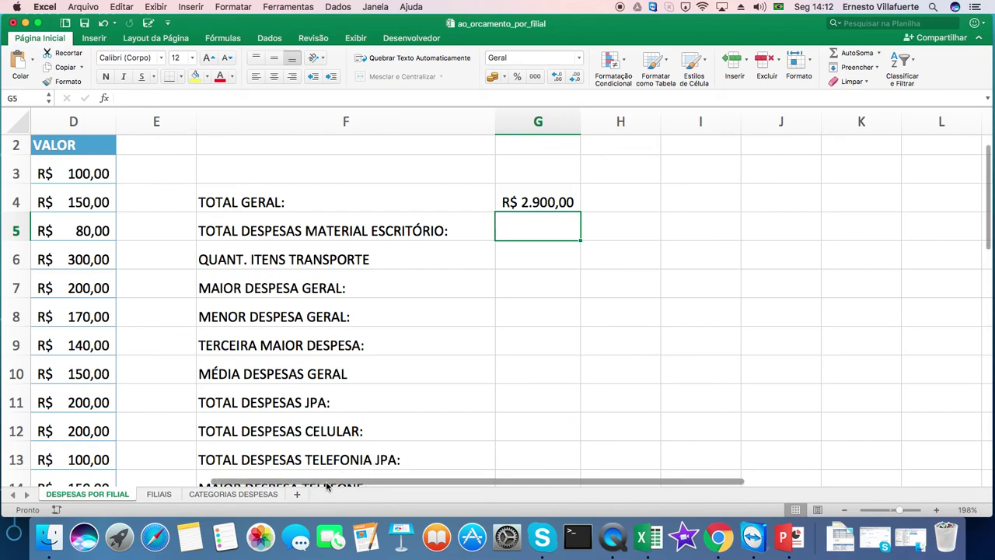
{"action": "mouse_move", "coordinate": [326, 486]}
{"action": "left_mouse_down"}
{"action": "mouse_move", "coordinate": [202, 471]}
{"action": "mouse_move", "coordinate": [314, 485]}
{"action": "left_mouse_up"}
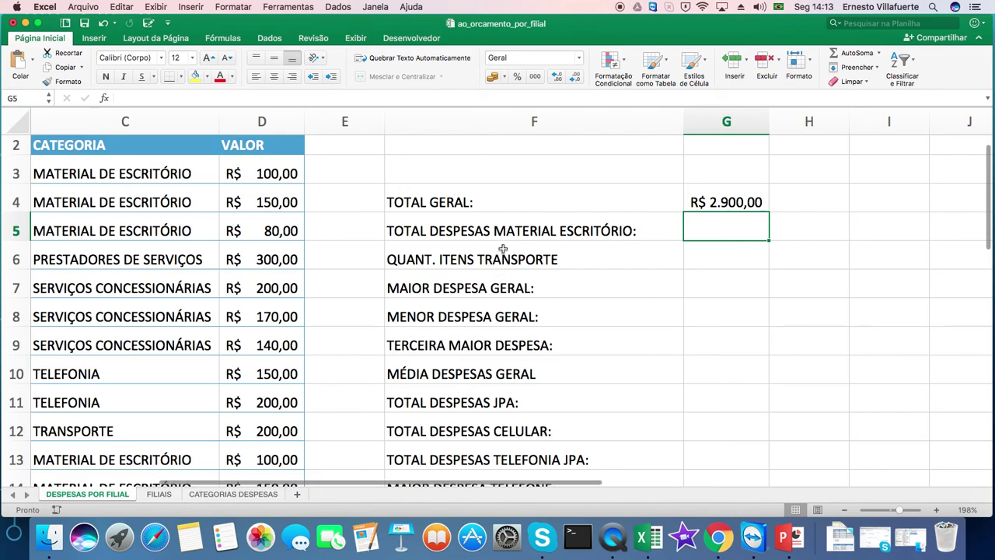
{"action": "left_click", "coordinate": [481, 230]}
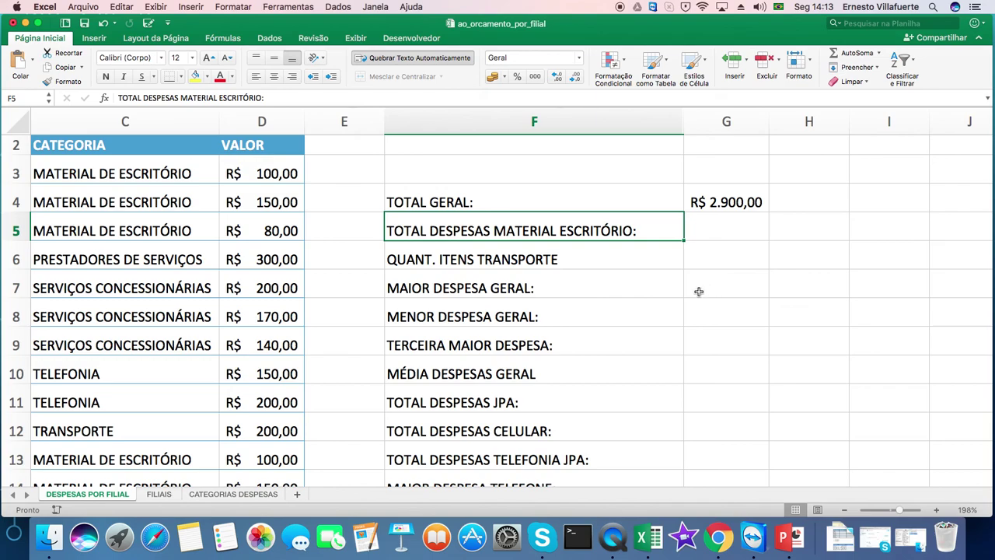
Insert two blank cells at F10, above MÉDIA DESPESAS GERAL, shifting the existing labels down.
{"action": "left_click", "coordinate": [404, 373]}
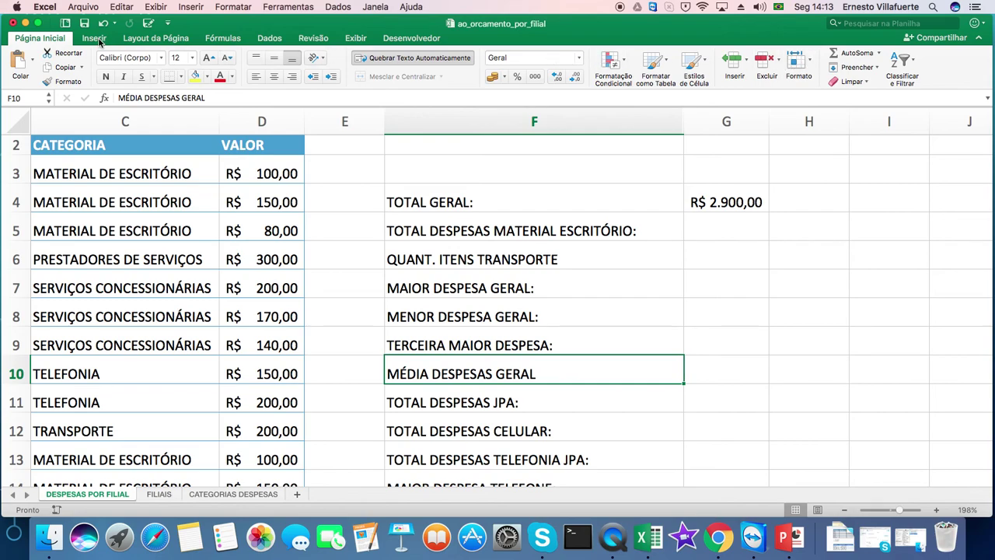
{"action": "left_click", "coordinate": [746, 59]}
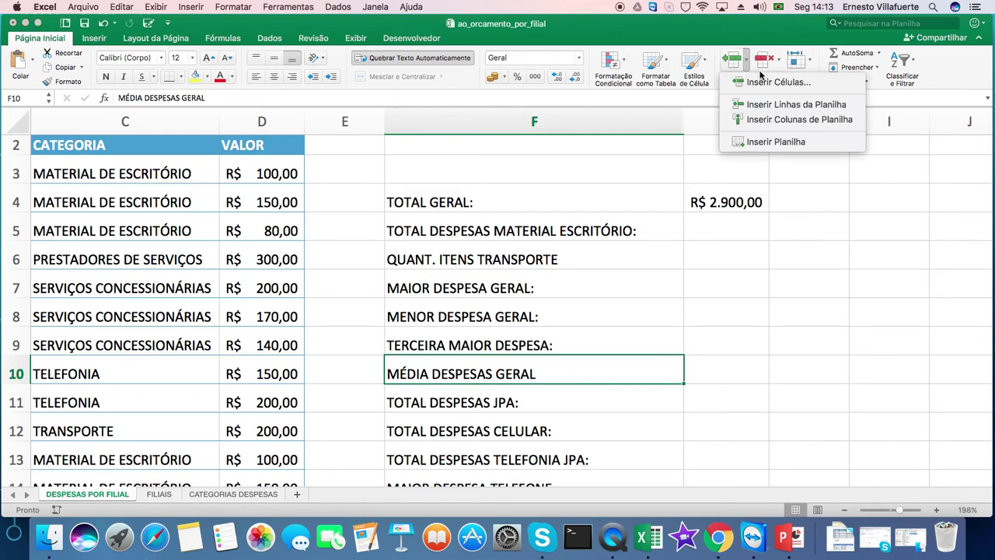
{"action": "left_click", "coordinate": [766, 82]}
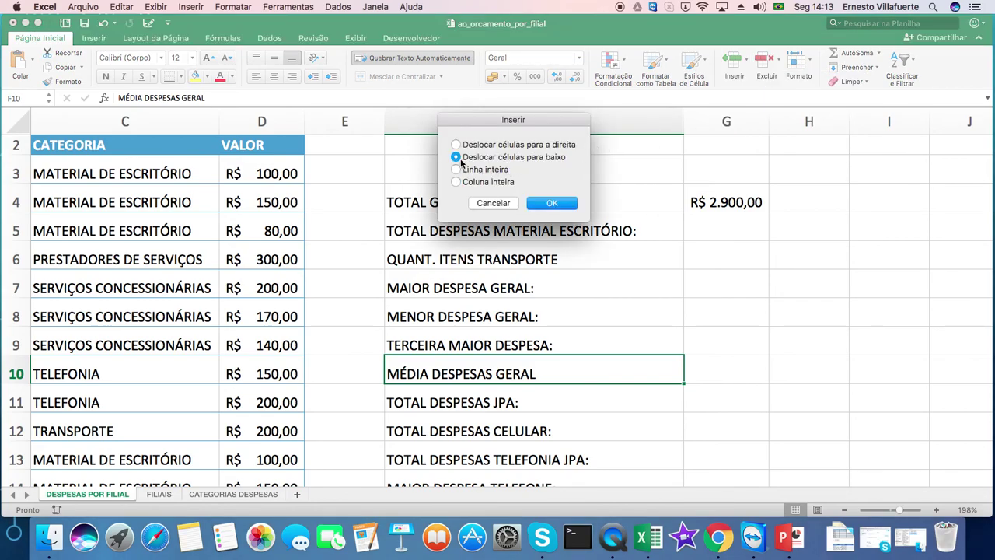
{"action": "left_click", "coordinate": [549, 207]}
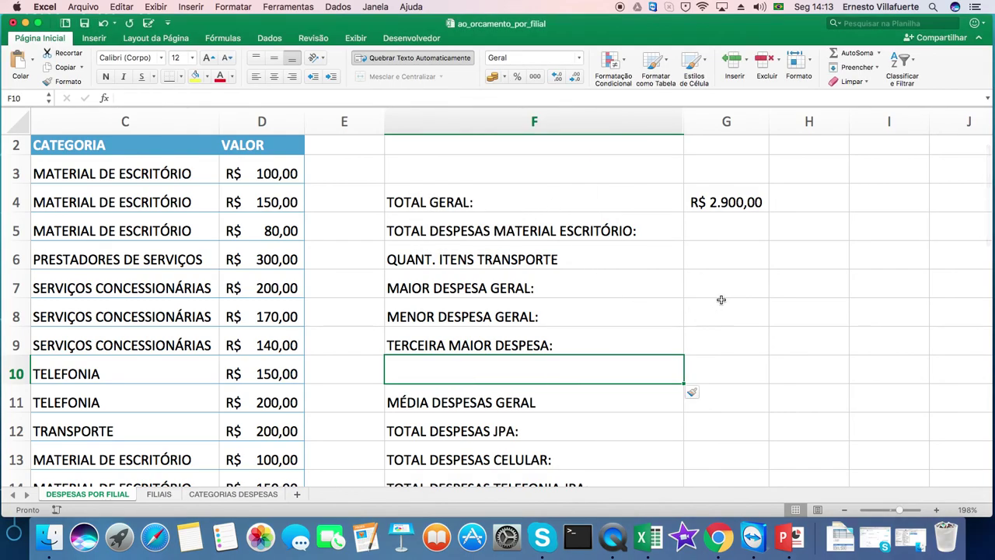
{"action": "left_click", "coordinate": [746, 60]}
{"action": "left_click", "coordinate": [756, 81]}
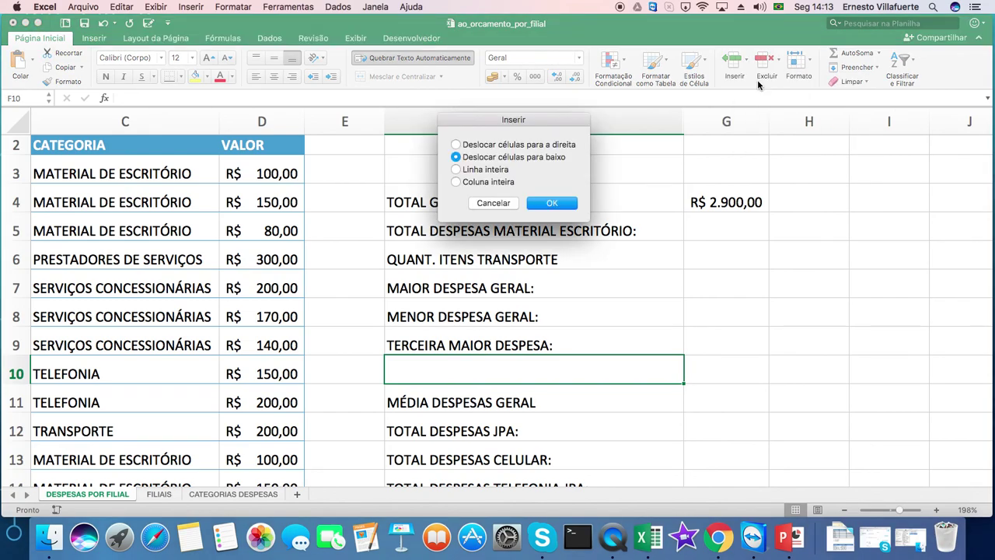
{"action": "left_click", "coordinate": [548, 203]}
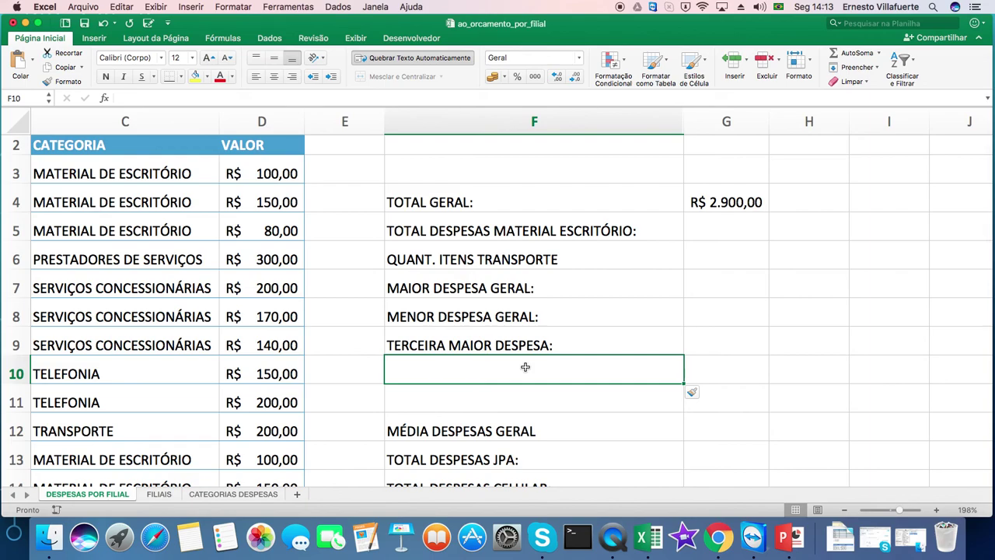
Enter the label TOTAL DE LANÇAMENTOS DE DESPESAS in cell F10.
{"action": "type", "text": "to"}
{"action": "key", "text": "BackSpace"}
{"action": "key", "text": "BackSpace"}
{"action": "key", "text": "BackSpace"}
{"action": "type", "text": "OT"}
{"action": "key", "text": "BackSpace"}
{"action": "key", "text": "BackSpace"}
{"action": "type", "text": "O"}
{"action": "key", "text": "BackSpace"}
{"action": "type", "text": "TOTAL DE LANÇAMENTOS DE DESPESAS"}
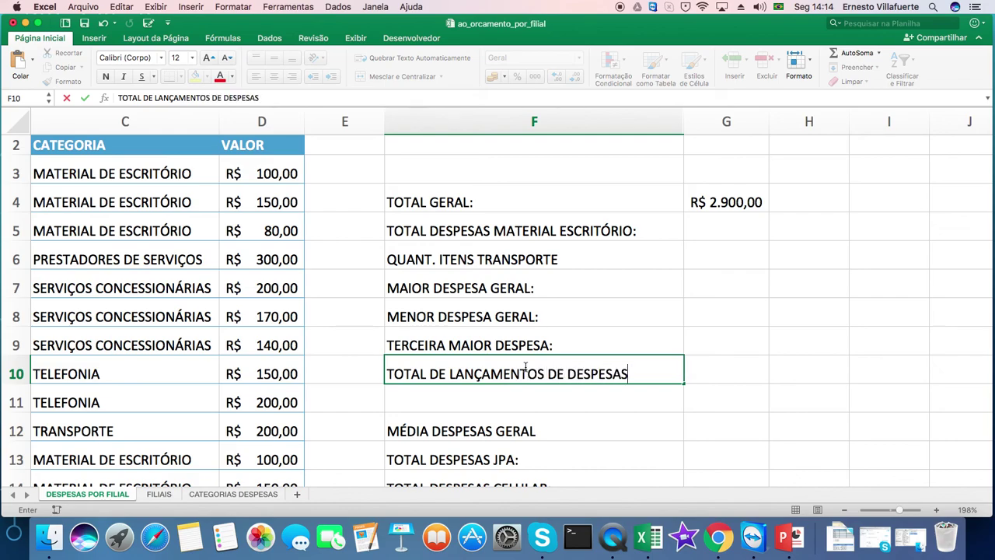
{"action": "key", "text": "Return"}
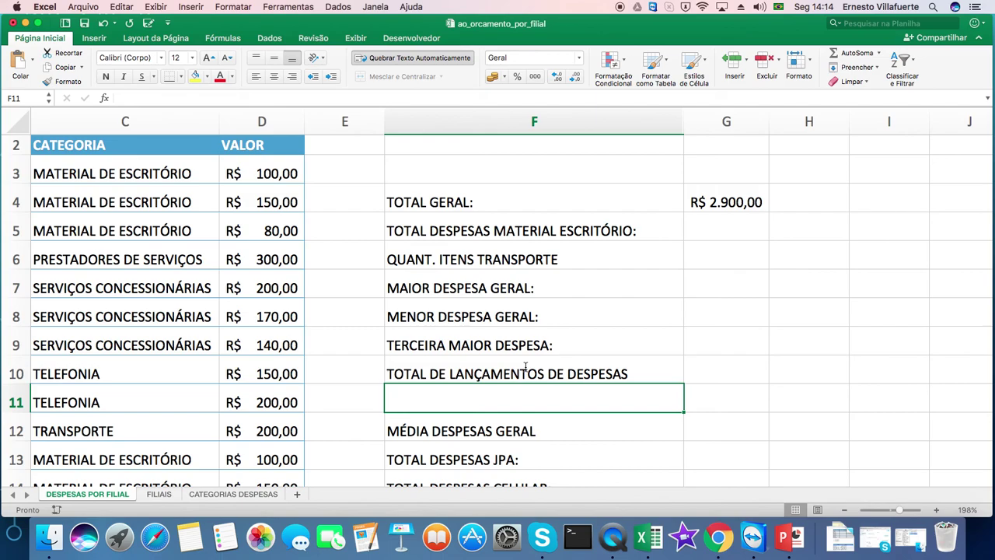
Enter the label ITENS SEM LANÇAMENTO in cell F11.
{"action": "type", "text": "ITENS"}
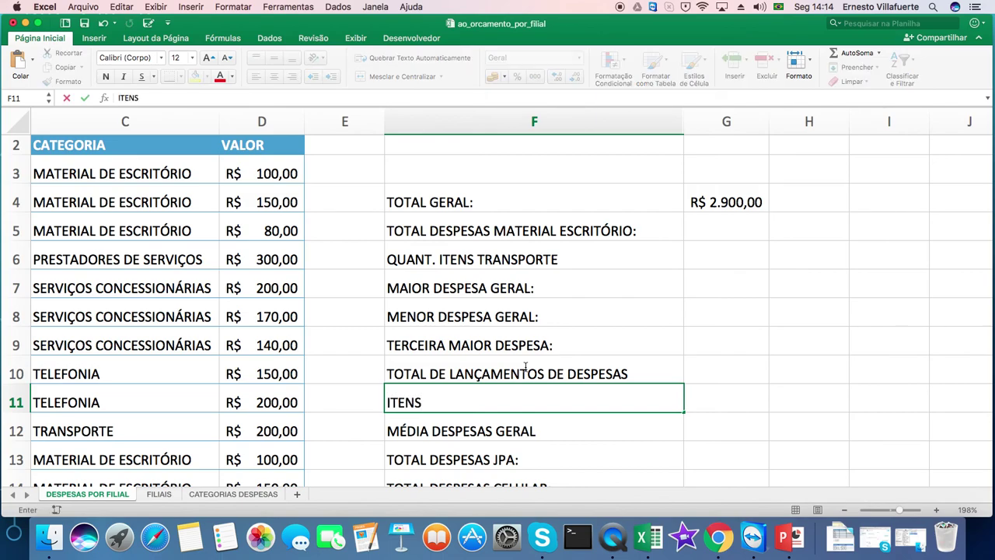
{"action": "type", "text": " SEM LANÇAMENTO"}
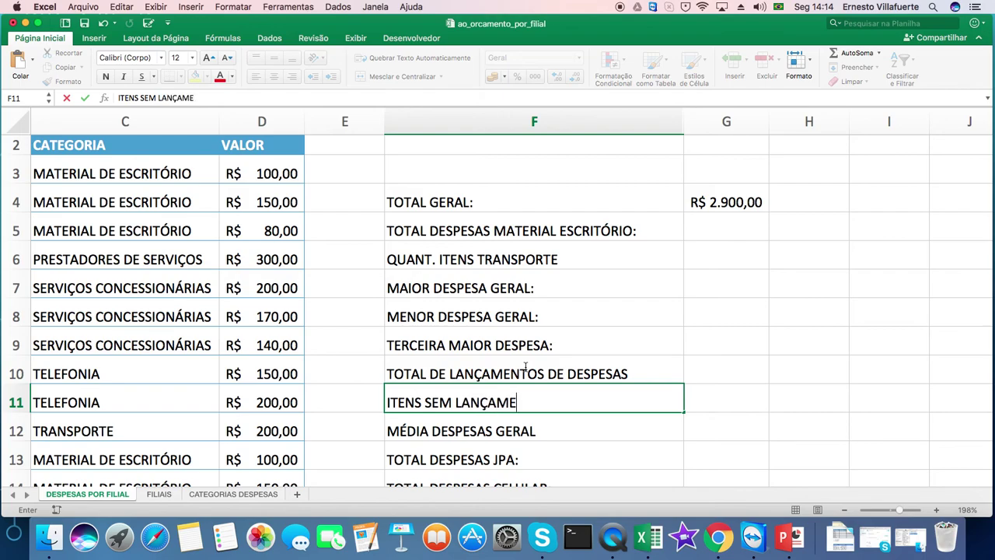
{"action": "left_click", "coordinate": [671, 371]}
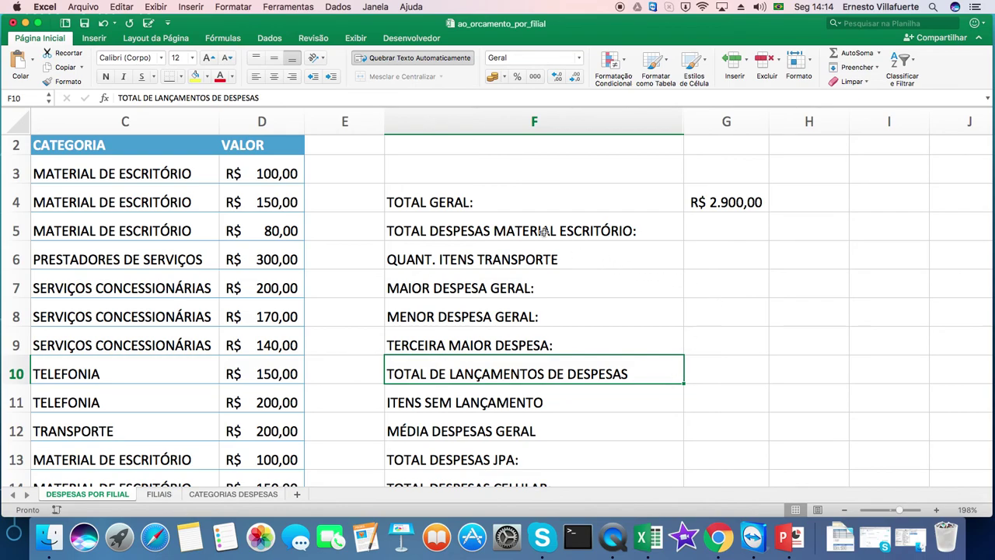
{"action": "left_click_drag", "start_coordinate": [493, 226], "coordinate": [491, 249]}
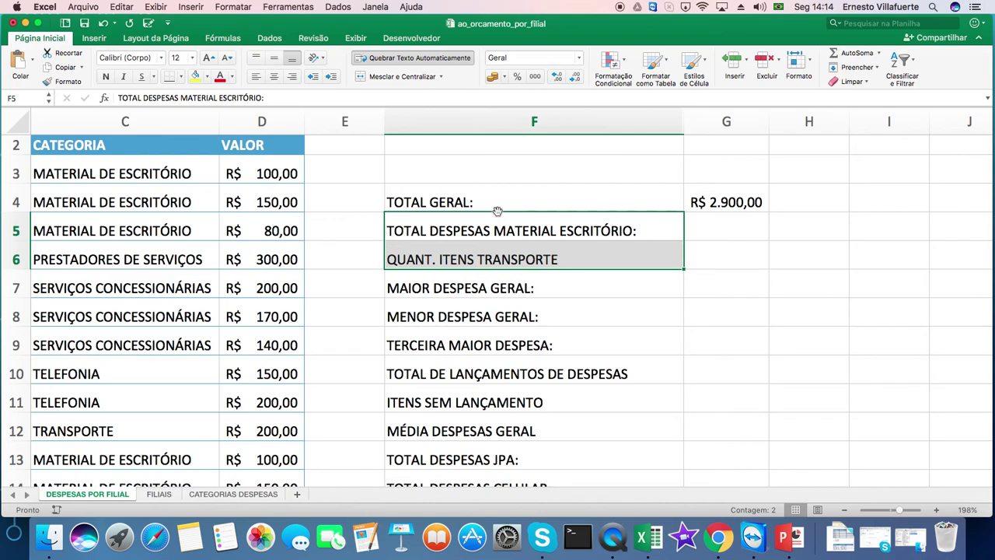
{"action": "left_click_drag", "start_coordinate": [497, 211], "coordinate": [479, 457]}
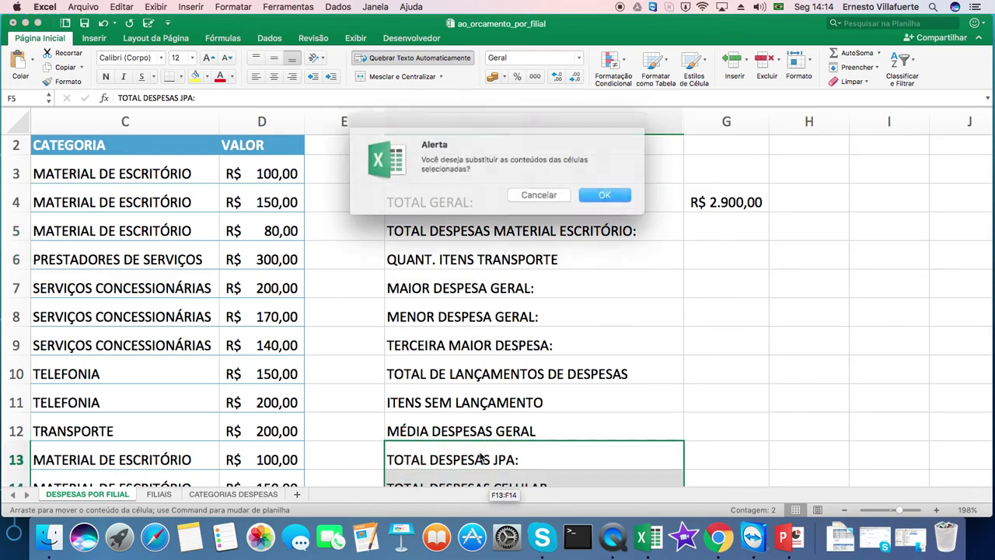
{"action": "left_click", "coordinate": [556, 196]}
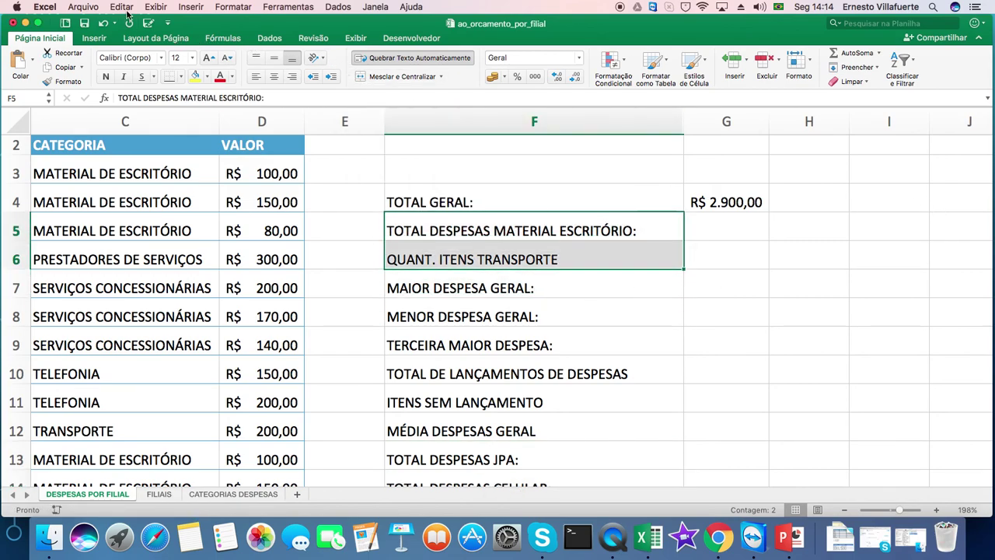
Move the labels TOTAL DESPESAS MATERIAL ESCRITÓRIO and QUANT. ITENS TRANSPORTE from F5:F6 to just above TOTAL DESPESAS JPA, shifting the cells.
{"action": "right_click", "coordinate": [433, 231]}
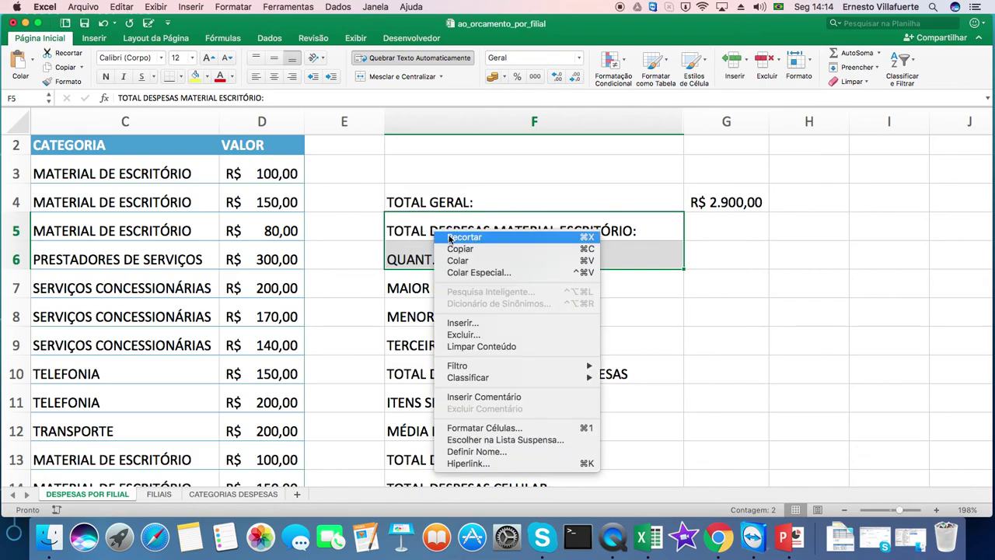
{"action": "left_click", "coordinate": [451, 237]}
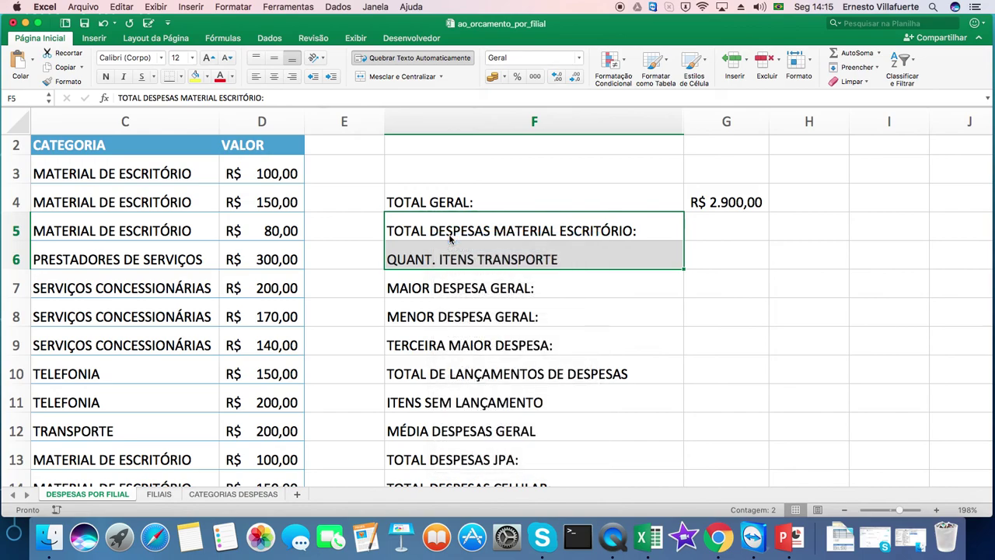
{"action": "left_click_drag", "start_coordinate": [987, 226], "coordinate": [987, 254]}
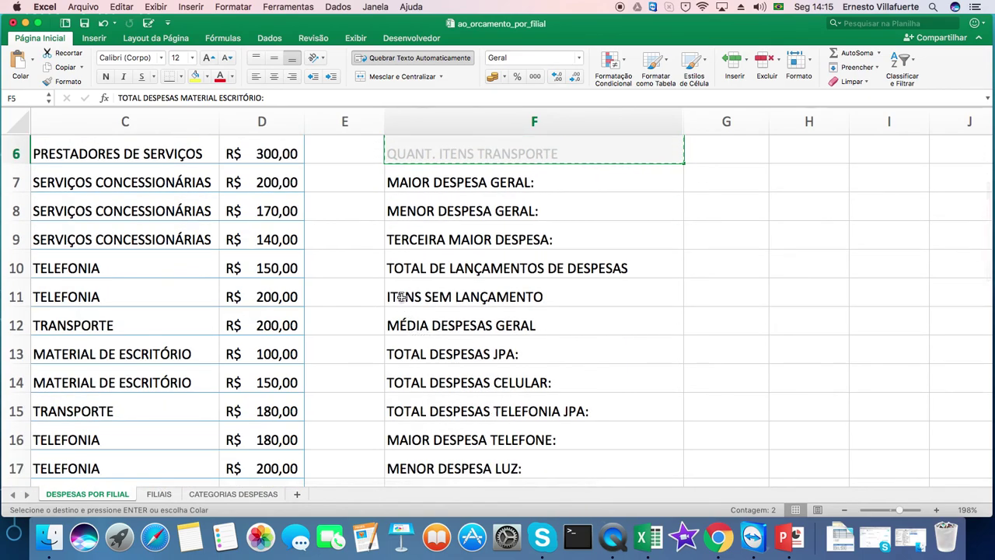
{"action": "left_click", "coordinate": [403, 351]}
{"action": "right_click", "coordinate": [404, 351]}
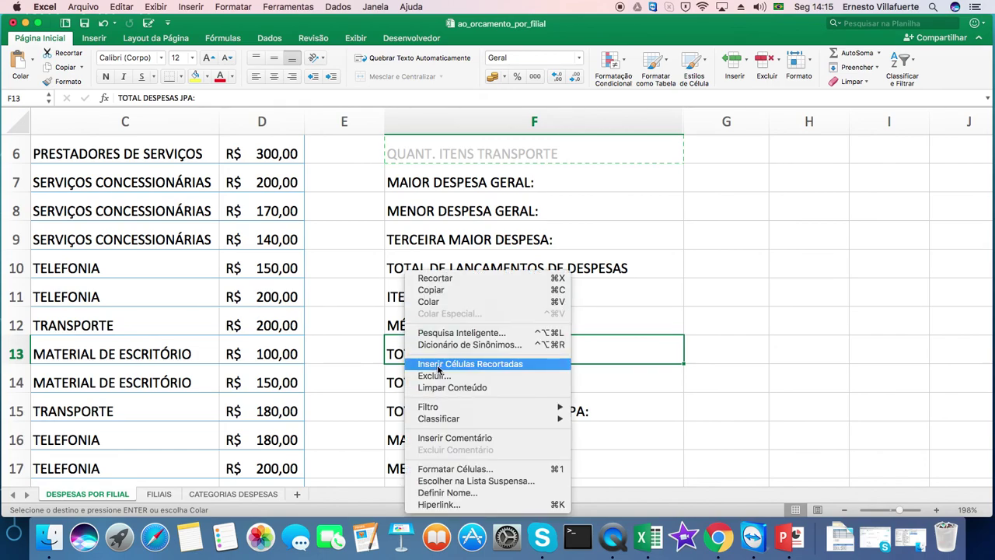
{"action": "left_click", "coordinate": [438, 364]}
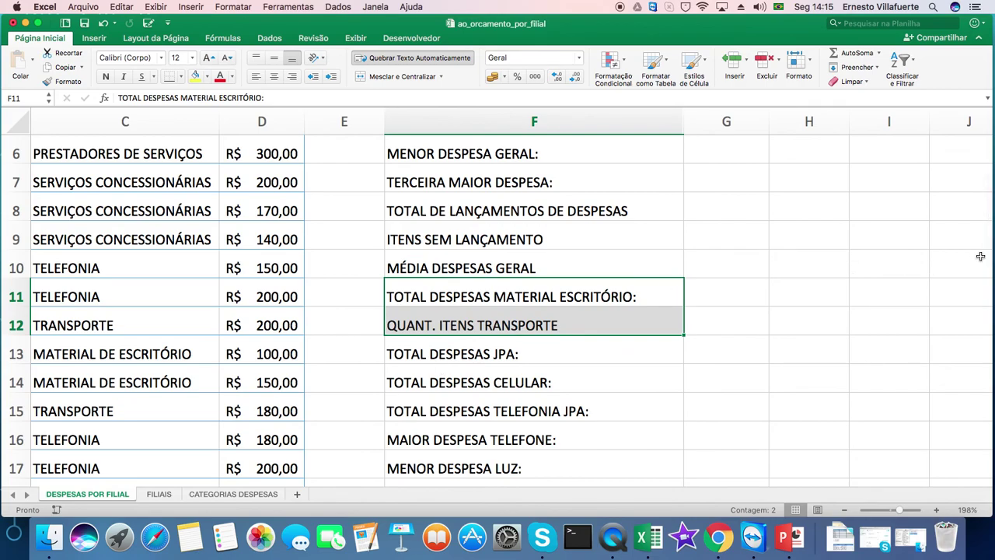
Insert the MÁXIMO function in cell G5, beside MAIOR DESPESA GERAL.
{"action": "left_click_drag", "start_coordinate": [989, 255], "coordinate": [989, 230]}
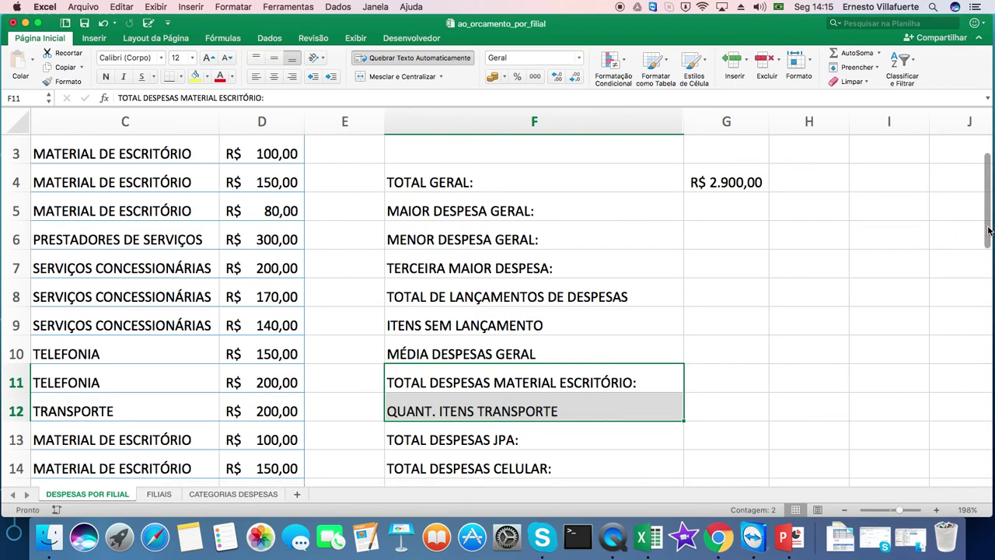
{"action": "left_click", "coordinate": [733, 313]}
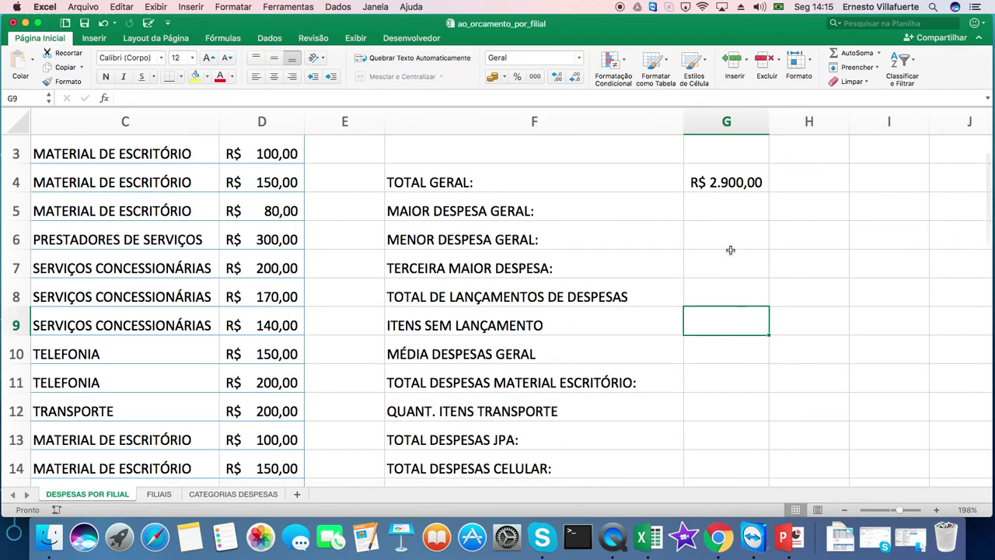
{"action": "left_click", "coordinate": [717, 212]}
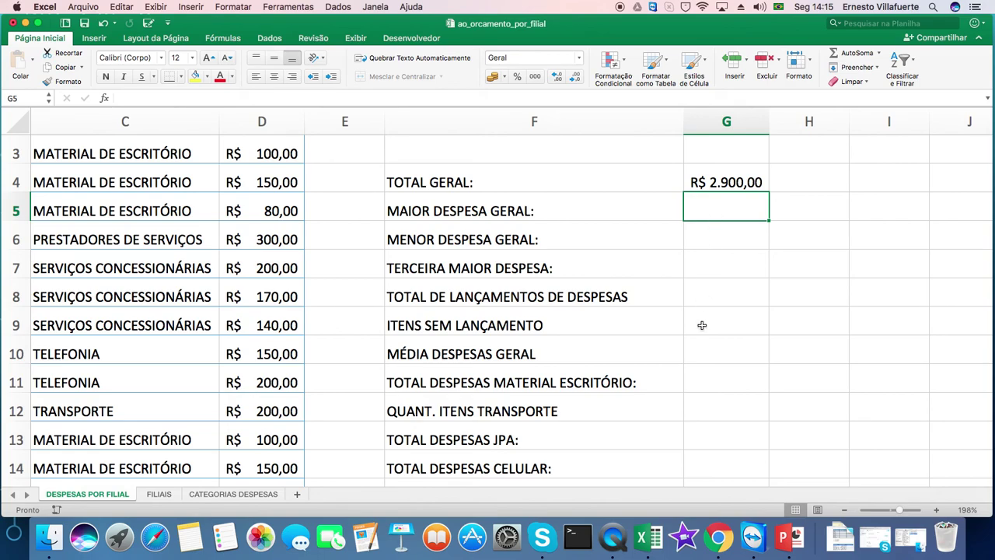
{"action": "left_click_drag", "start_coordinate": [596, 486], "coordinate": [464, 485]}
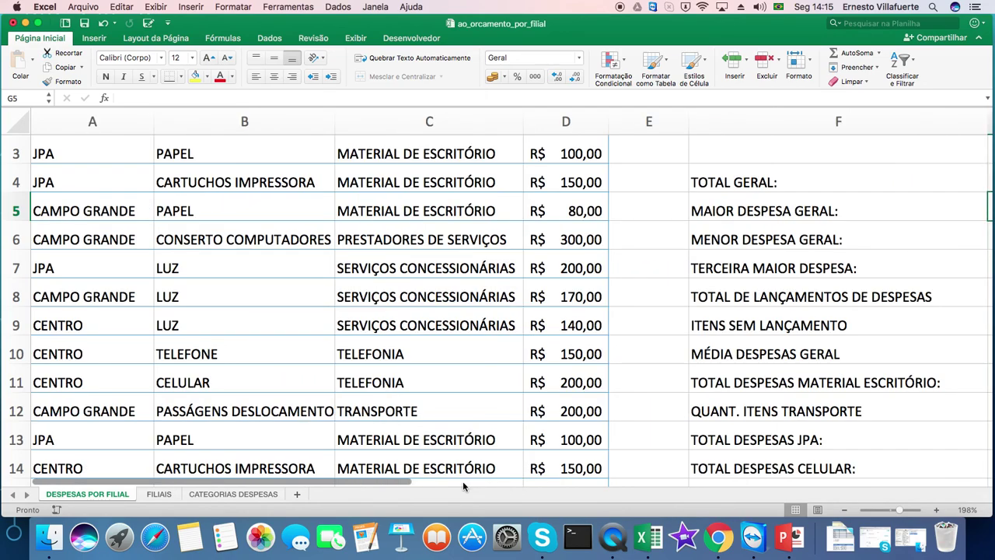
{"action": "left_click_drag", "start_coordinate": [399, 481], "coordinate": [627, 525]}
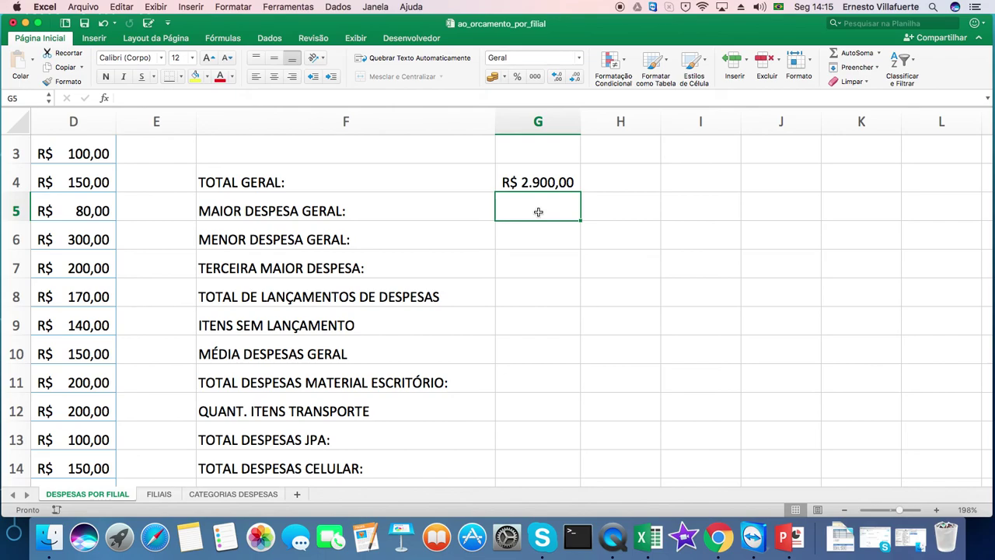
{"action": "left_click", "coordinate": [105, 98]}
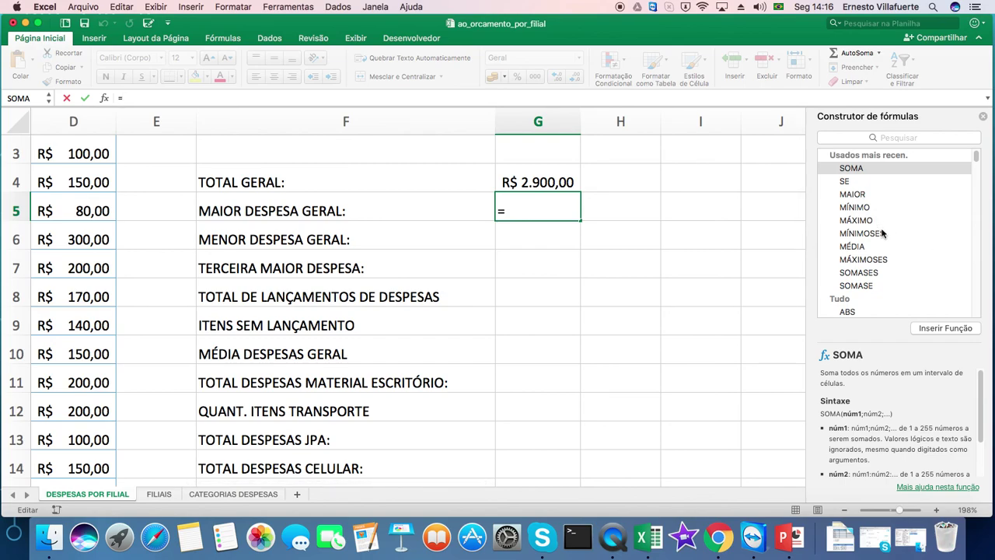
{"action": "left_click", "coordinate": [856, 220]}
{"action": "left_click", "coordinate": [959, 330]}
{"action": "left_click", "coordinate": [959, 329]}
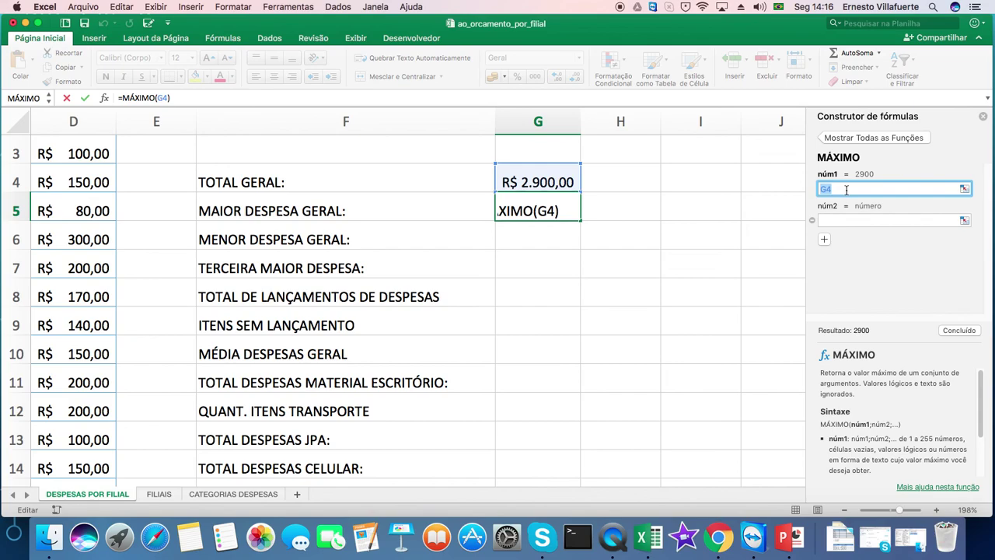
Replace the suggested first argument of the MÁXIMO function with the VALOR range D3:D19 and complete the formula.
{"action": "key", "text": "BackSpace"}
{"action": "left_click_drag", "start_coordinate": [267, 482], "coordinate": [241, 489]}
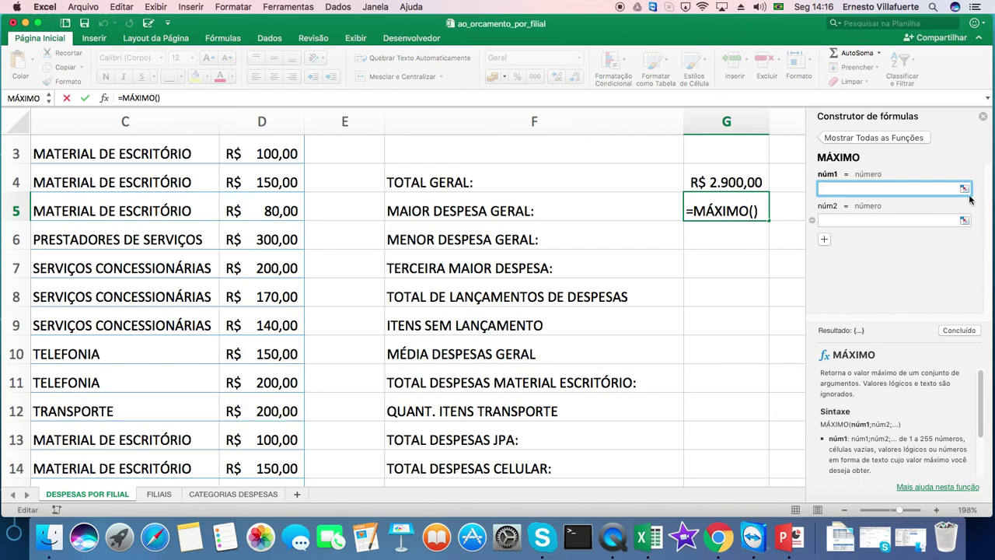
{"action": "scroll", "coordinate": [800, 225], "scroll_direction": "up", "scroll_amount": 1}
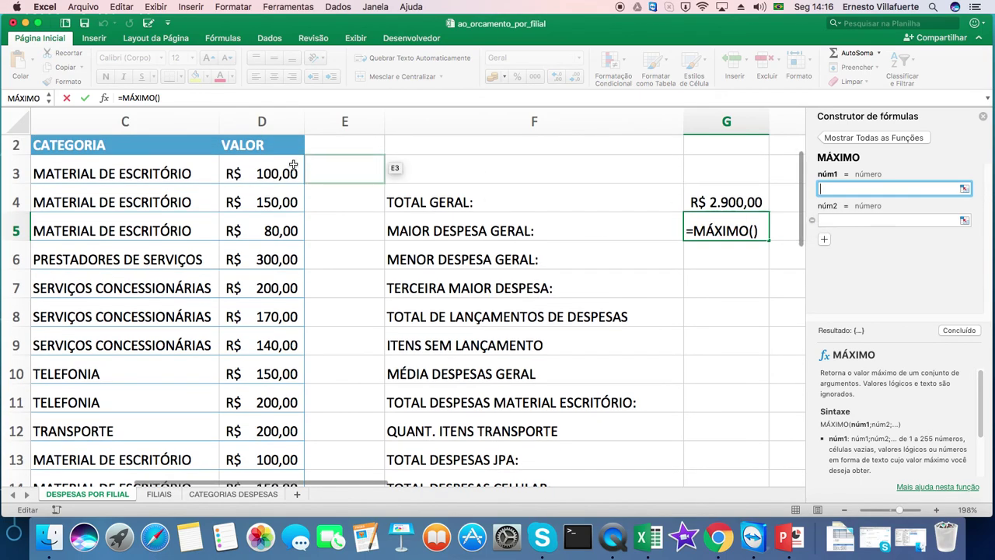
{"action": "left_click_drag", "start_coordinate": [272, 171], "coordinate": [282, 285]}
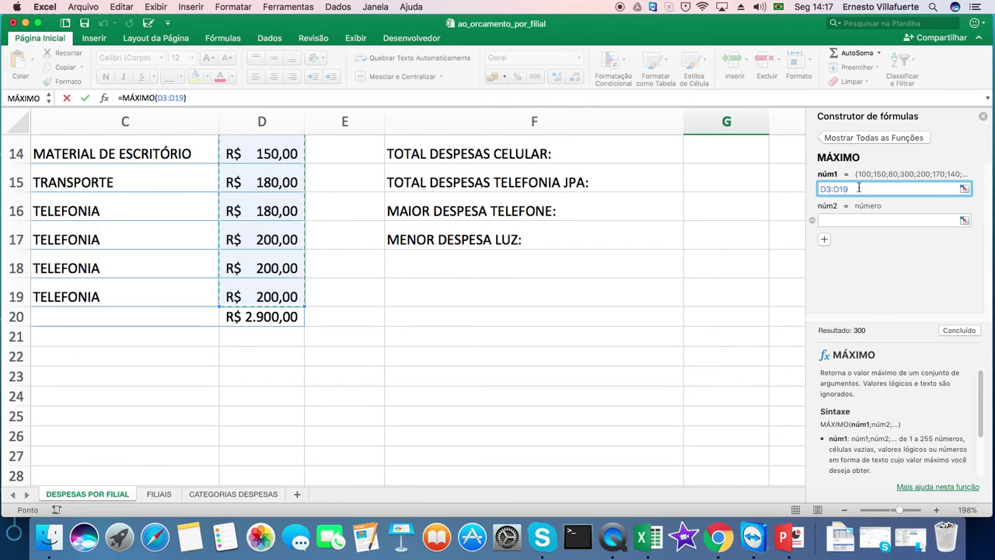
{"action": "left_click", "coordinate": [964, 330]}
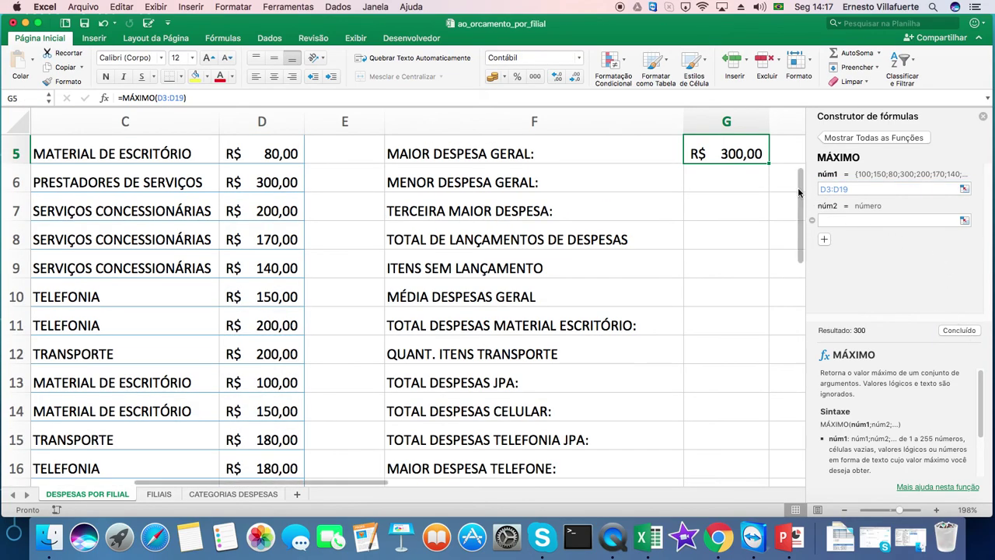
Check the expense record in row 6, including its branch, item and category, against the MAIOR DESPESA GERAL result in G5.
{"action": "scroll", "coordinate": [801, 190], "scroll_direction": "up", "scroll_amount": 2}
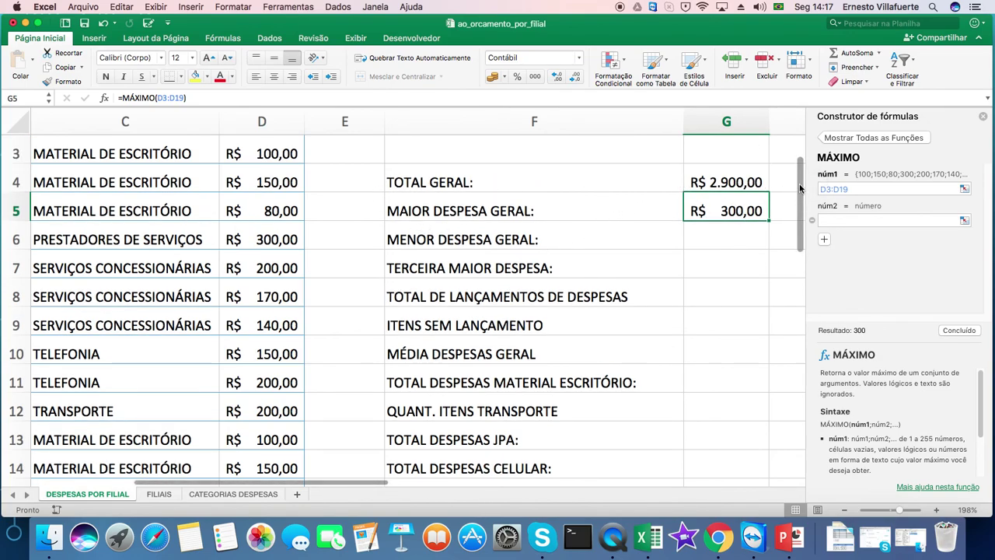
{"action": "left_click_drag", "start_coordinate": [799, 193], "coordinate": [801, 176]}
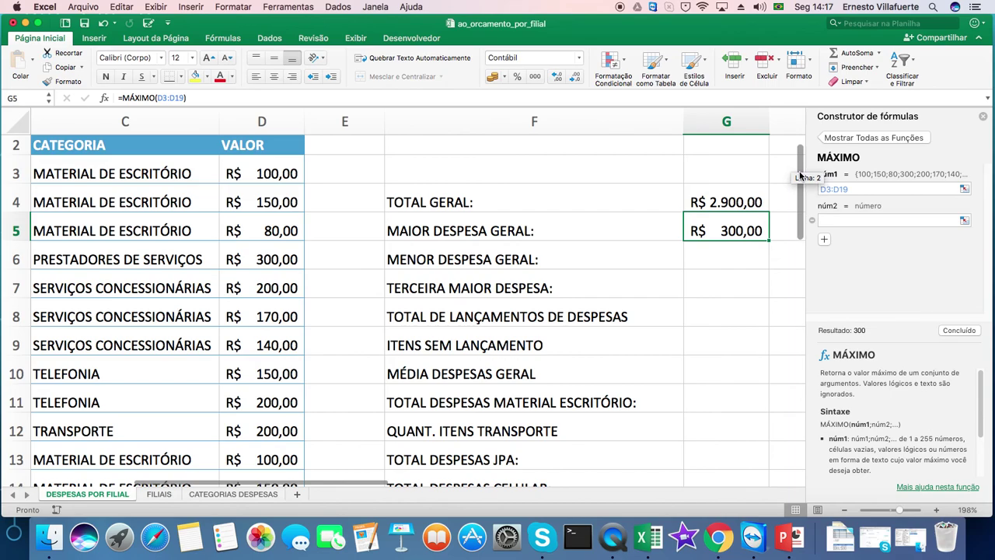
{"action": "left_click_drag", "start_coordinate": [801, 175], "coordinate": [798, 195]}
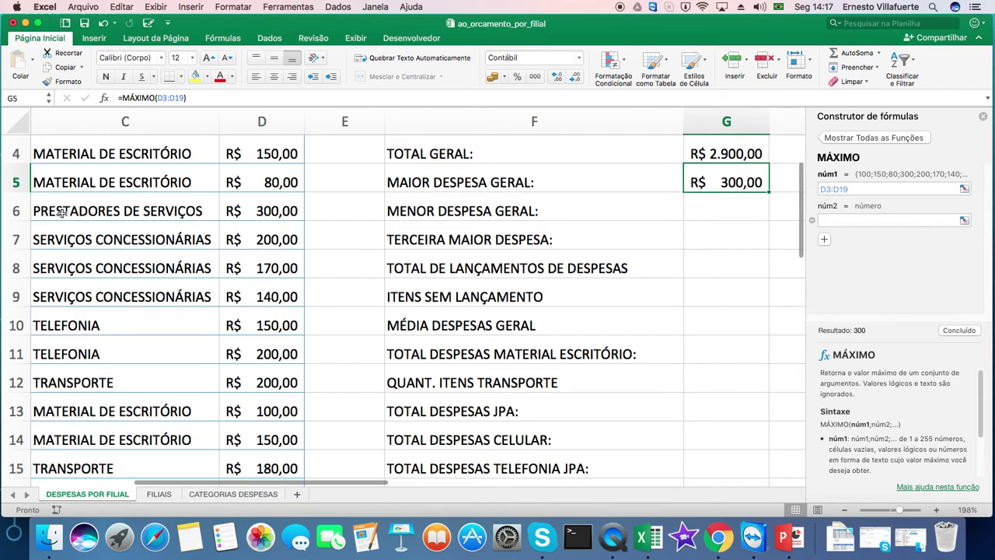
{"action": "left_click", "coordinate": [10, 211]}
{"action": "left_click_drag", "start_coordinate": [269, 486], "coordinate": [155, 491]}
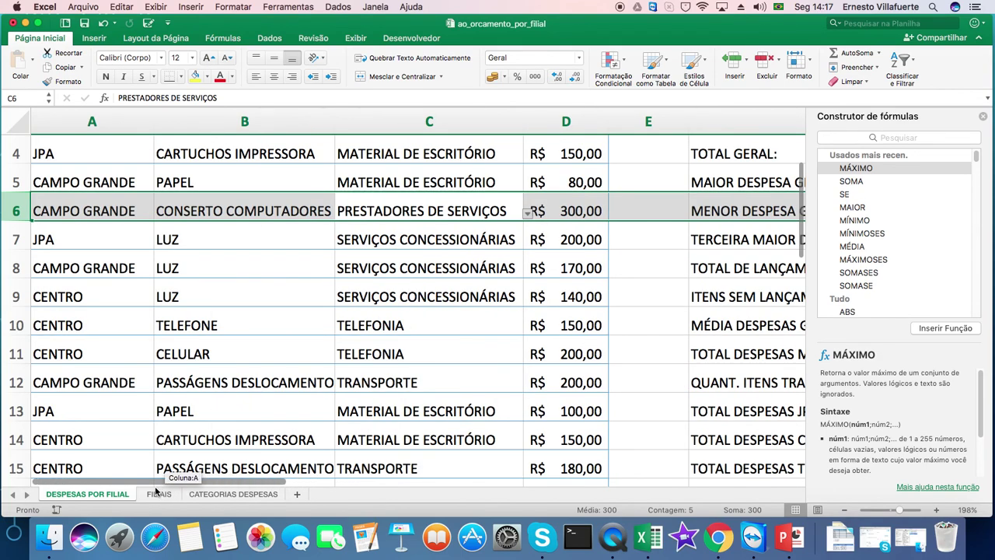
{"action": "left_click_drag", "start_coordinate": [156, 492], "coordinate": [156, 490]}
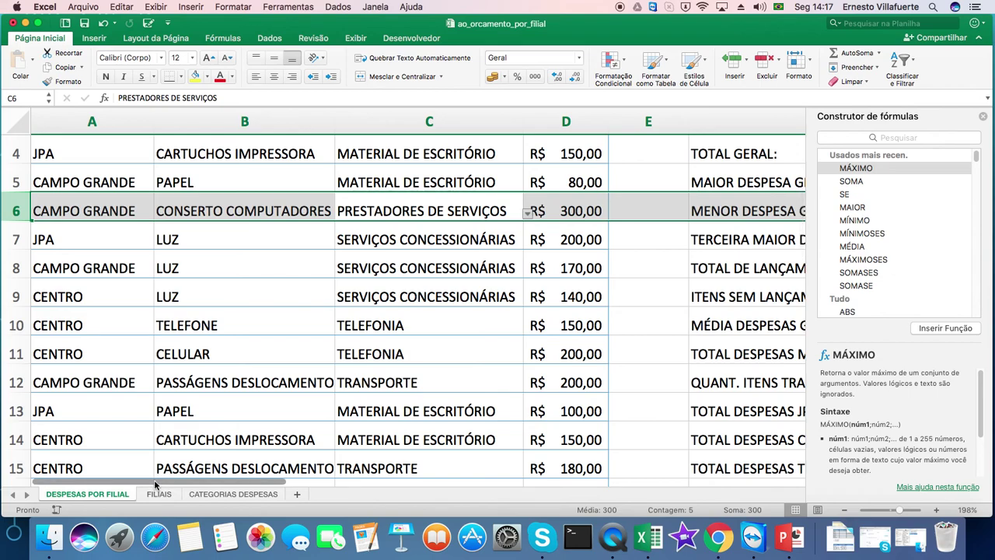
{"action": "left_click_drag", "start_coordinate": [155, 486], "coordinate": [284, 501]}
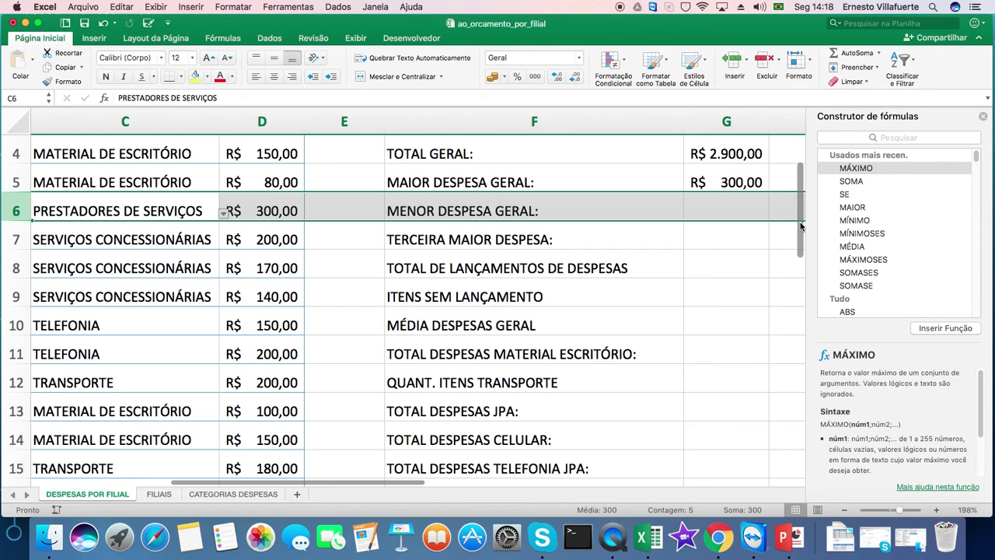
{"action": "mouse_move", "coordinate": [801, 225]}
{"action": "left_mouse_down"}
{"action": "mouse_move", "coordinate": [800, 283]}
{"action": "mouse_move", "coordinate": [801, 214]}
{"action": "left_mouse_up"}
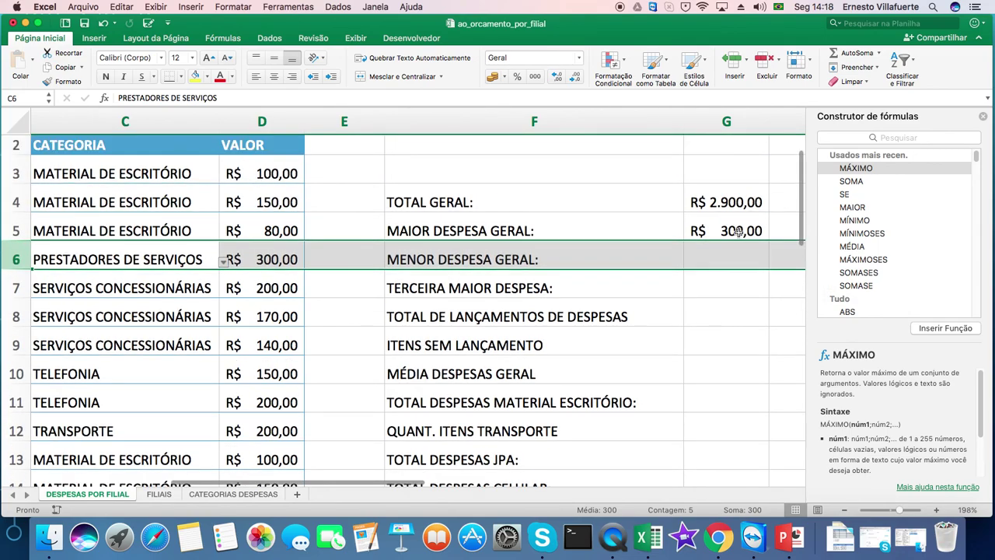
{"action": "left_click", "coordinate": [738, 231]}
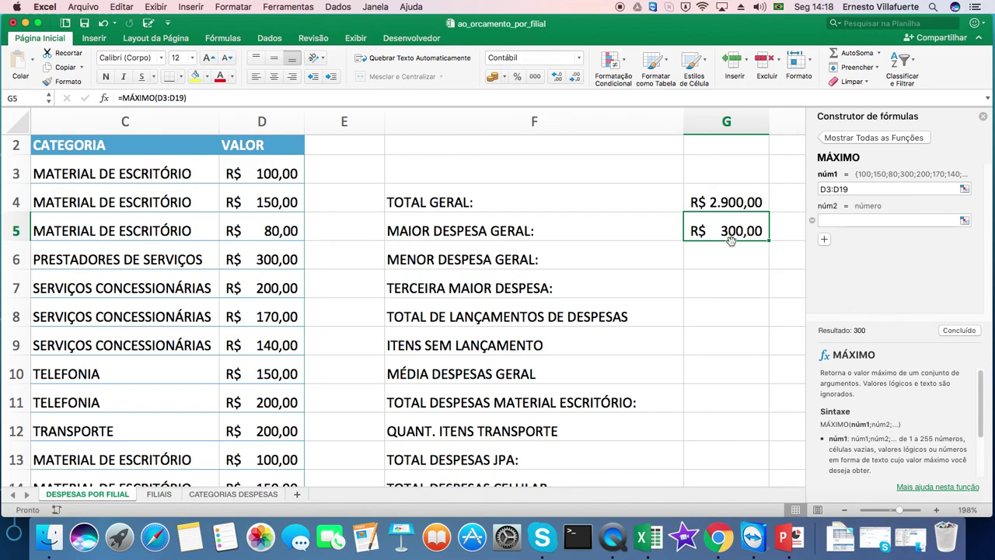
Copy the formula text =MÁXIMO(D3:D19) from G5 and paste it as text into cell H5.
{"action": "left_click_drag", "start_coordinate": [233, 486], "coordinate": [390, 515]}
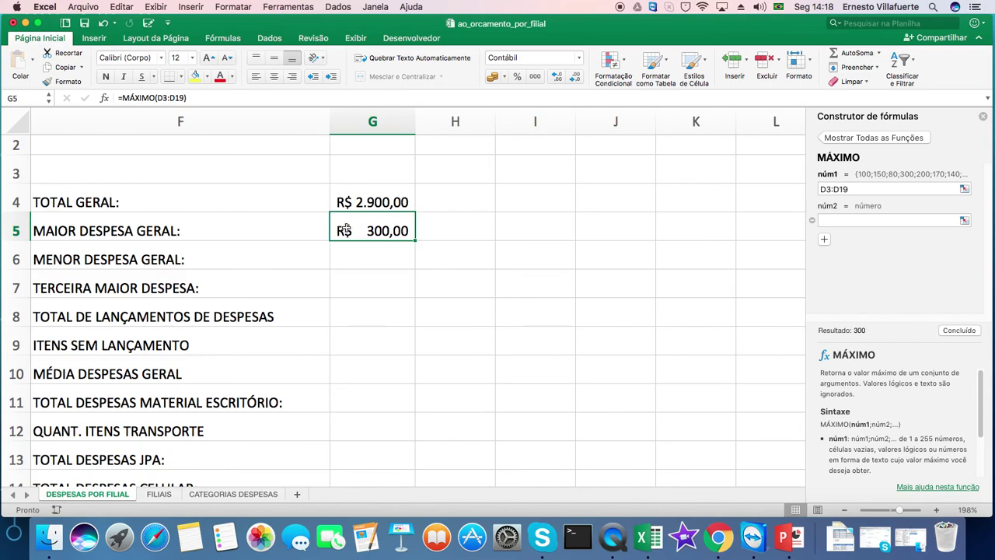
{"action": "double_click", "coordinate": [339, 229]}
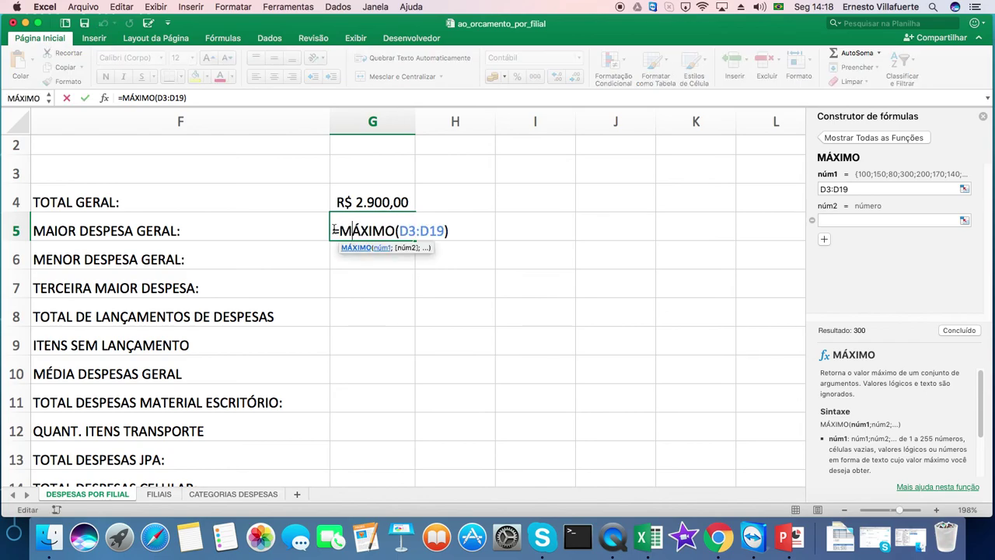
{"action": "left_click_drag", "start_coordinate": [333, 230], "coordinate": [455, 230]}
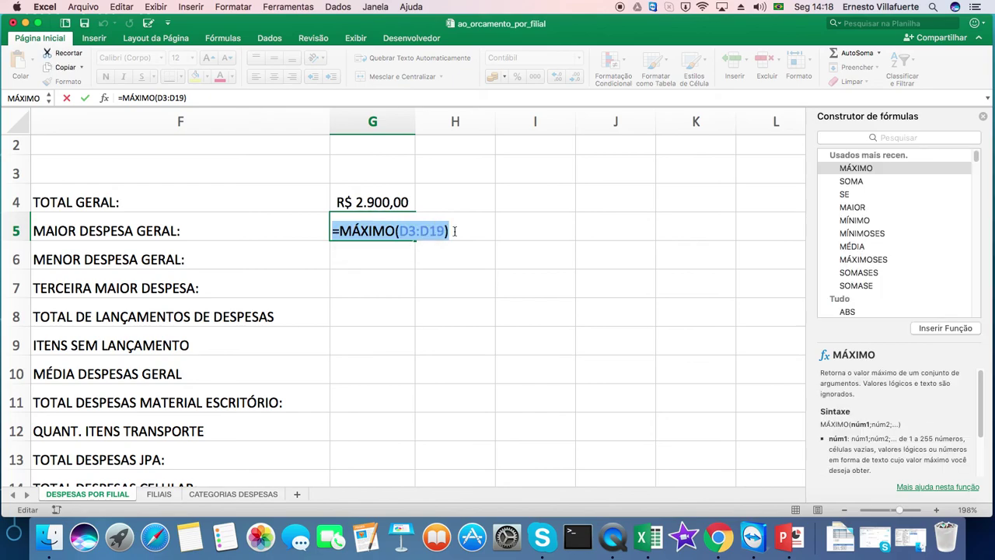
{"action": "key", "text": "super+c"}
{"action": "key", "text": "Escape"}
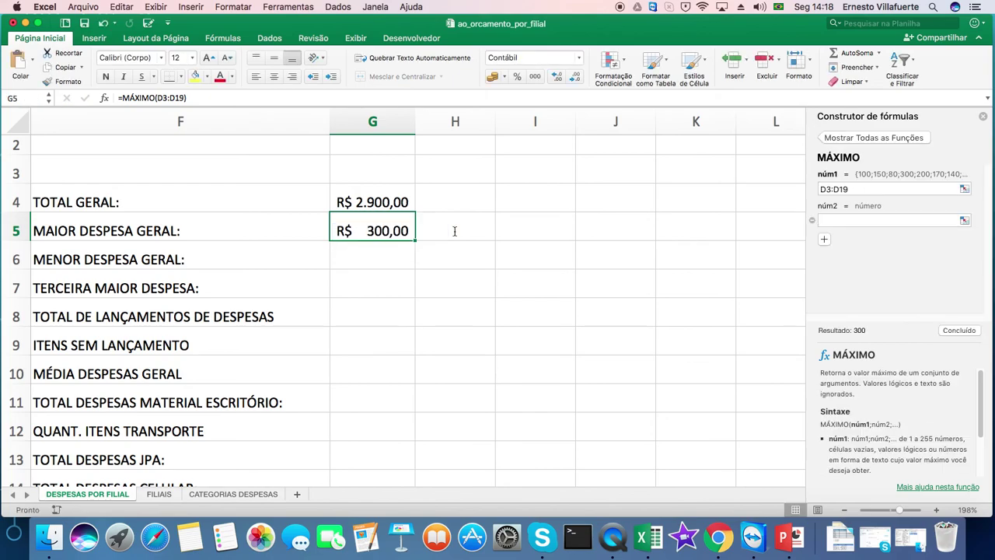
{"action": "left_click", "coordinate": [455, 230]}
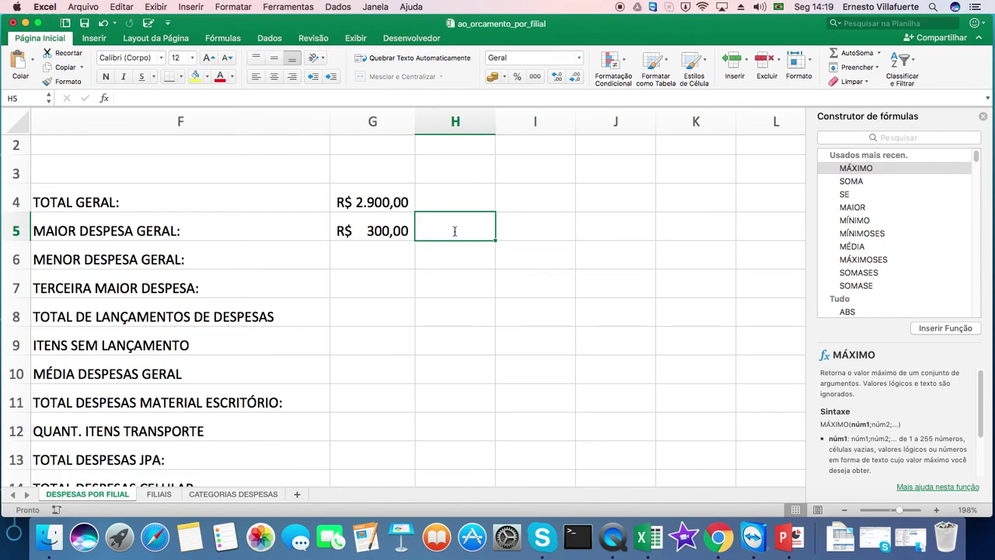
{"action": "double_click", "coordinate": [455, 231]}
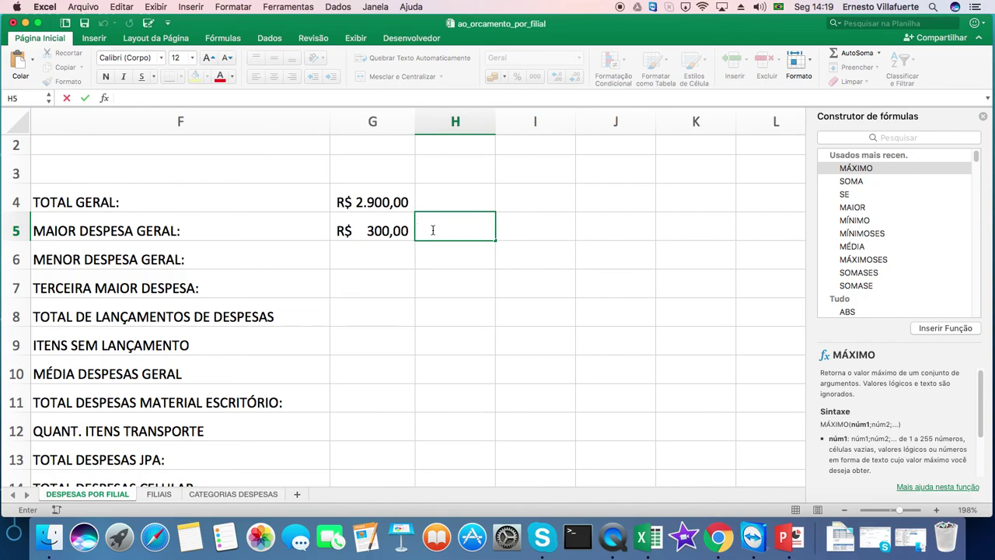
{"action": "right_click", "coordinate": [434, 230]}
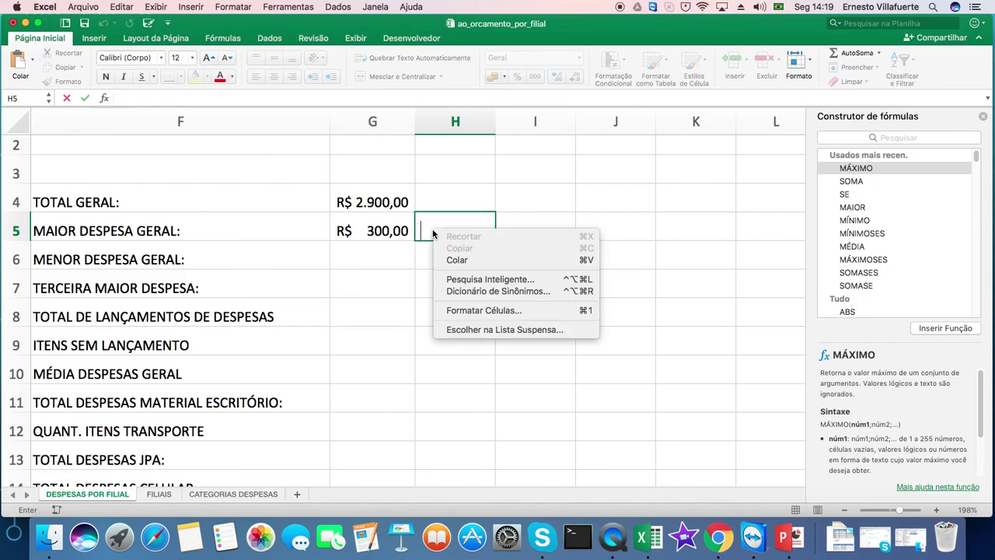
{"action": "left_click", "coordinate": [458, 261]}
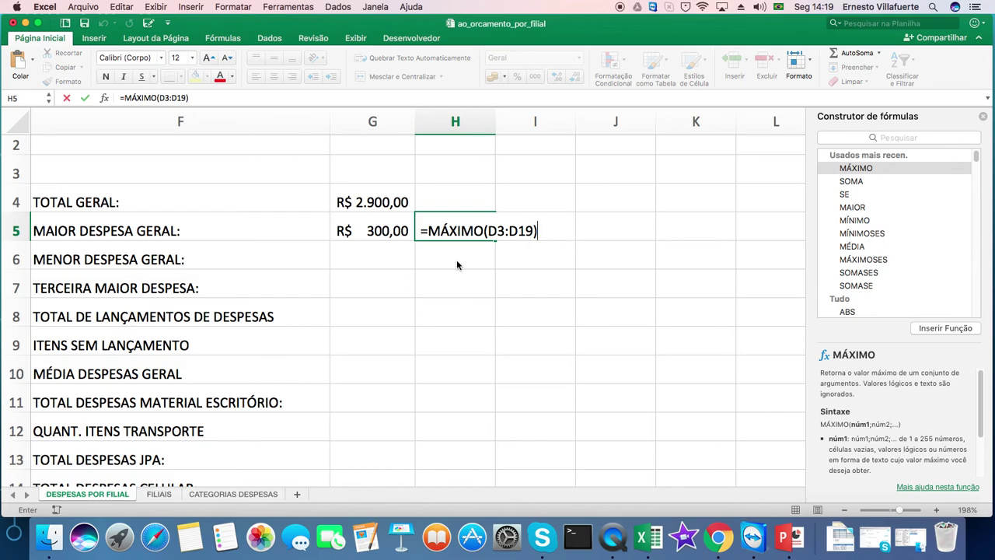
{"action": "key", "text": "Return"}
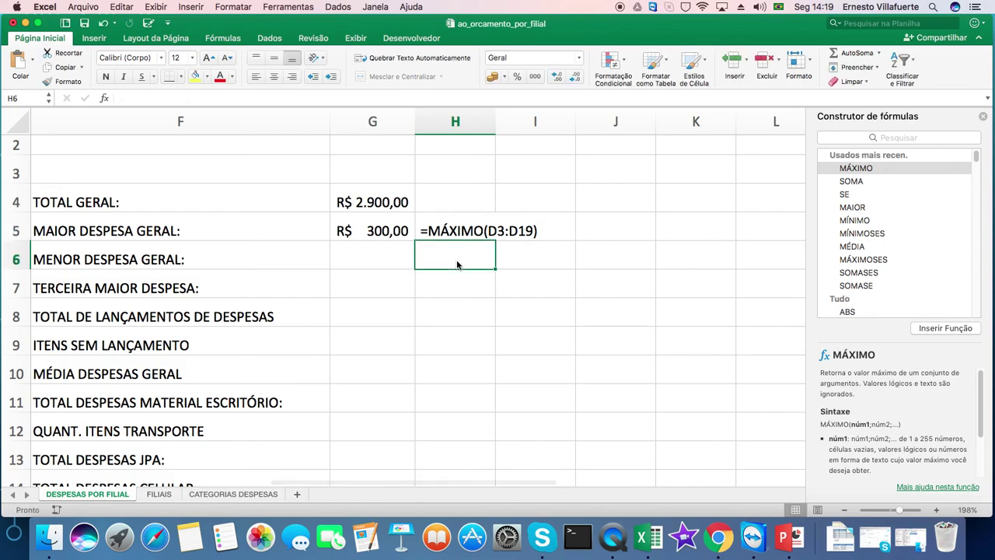
Insert the MÍNIMO function in cell G6, beside MENOR DESPESA GERAL.
{"action": "left_click", "coordinate": [379, 234]}
{"action": "left_click", "coordinate": [378, 255]}
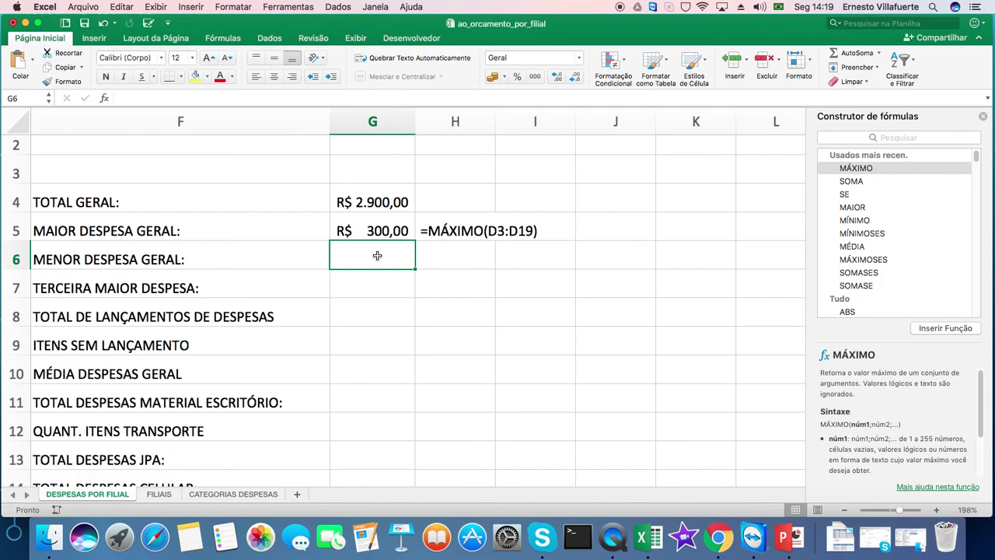
{"action": "left_click", "coordinate": [856, 222]}
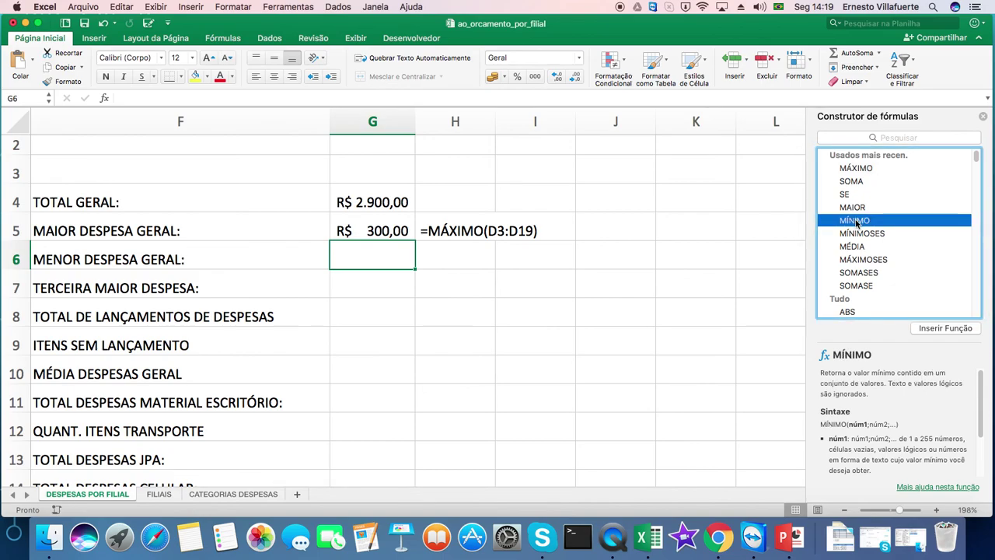
{"action": "left_click", "coordinate": [946, 328]}
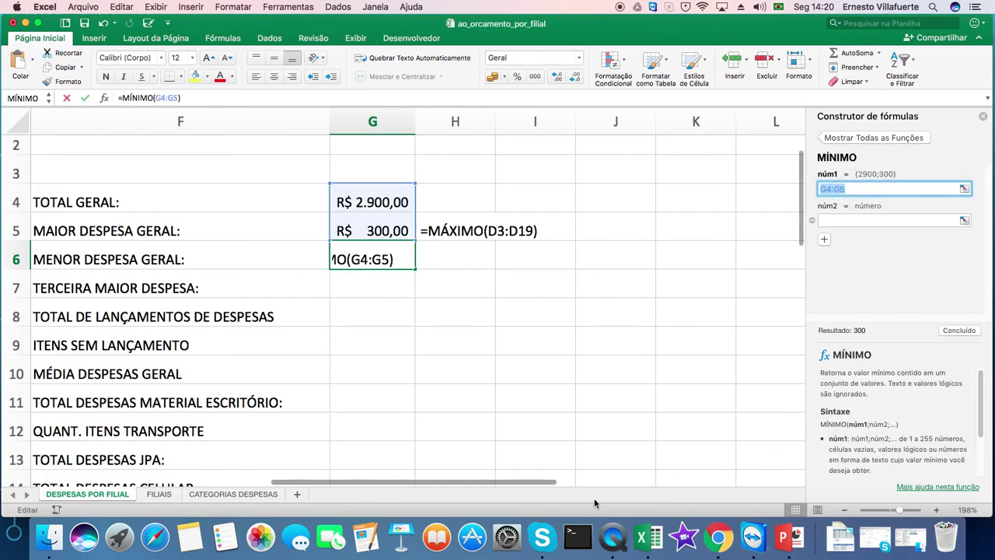
Replace the suggested first argument of the MÍNIMO function with the VALOR range D3:D19 and complete the formula.
{"action": "left_click_drag", "start_coordinate": [522, 482], "coordinate": [316, 482]}
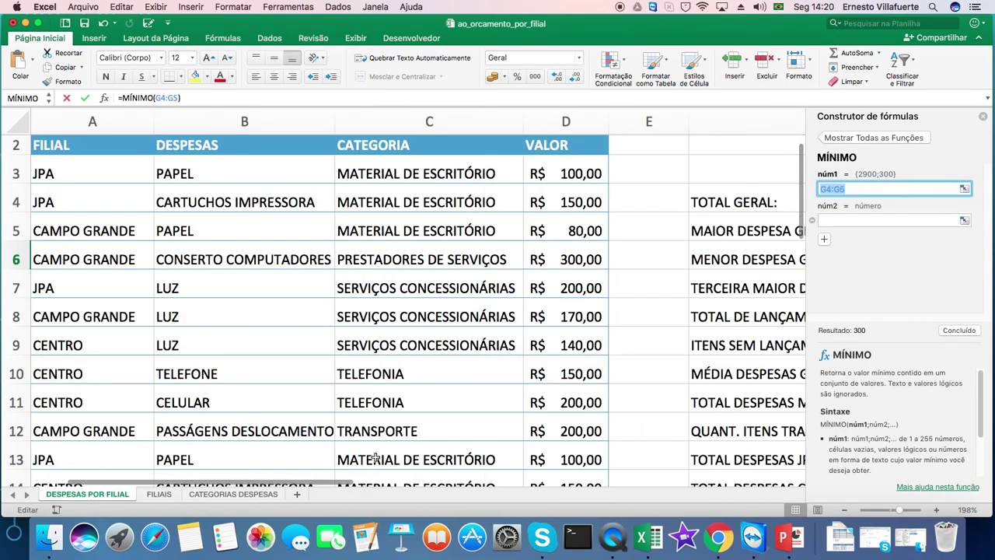
{"action": "left_click_drag", "start_coordinate": [568, 172], "coordinate": [549, 414]}
{"action": "left_click_drag", "start_coordinate": [317, 480], "coordinate": [427, 482]}
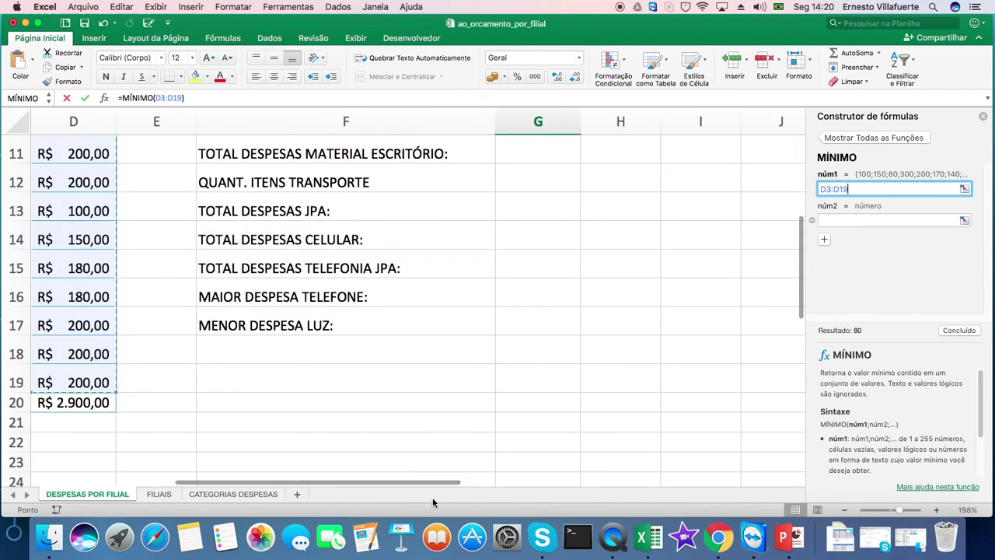
{"action": "left_click", "coordinate": [968, 334]}
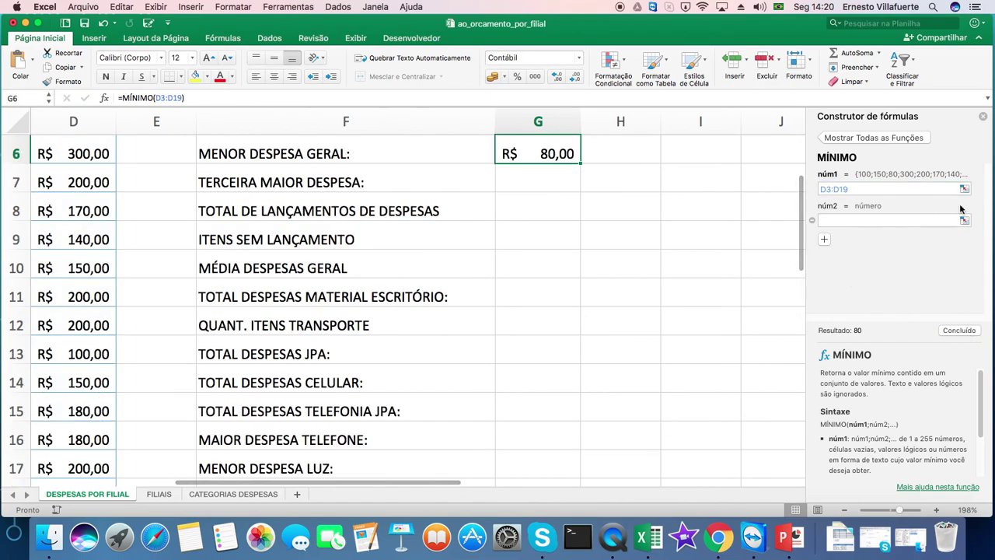
Check the amounts in the VALOR column from D3 to D19 against the MENOR DESPESA GERAL result in G6.
{"action": "left_click_drag", "start_coordinate": [804, 215], "coordinate": [800, 195]}
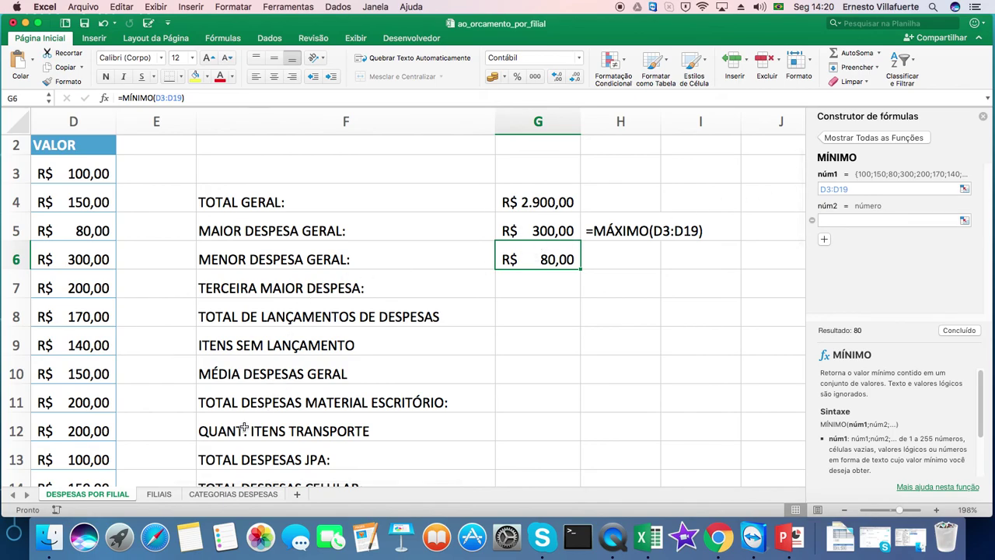
{"action": "left_click_drag", "start_coordinate": [77, 175], "coordinate": [74, 223]}
{"action": "left_click", "coordinate": [73, 224]}
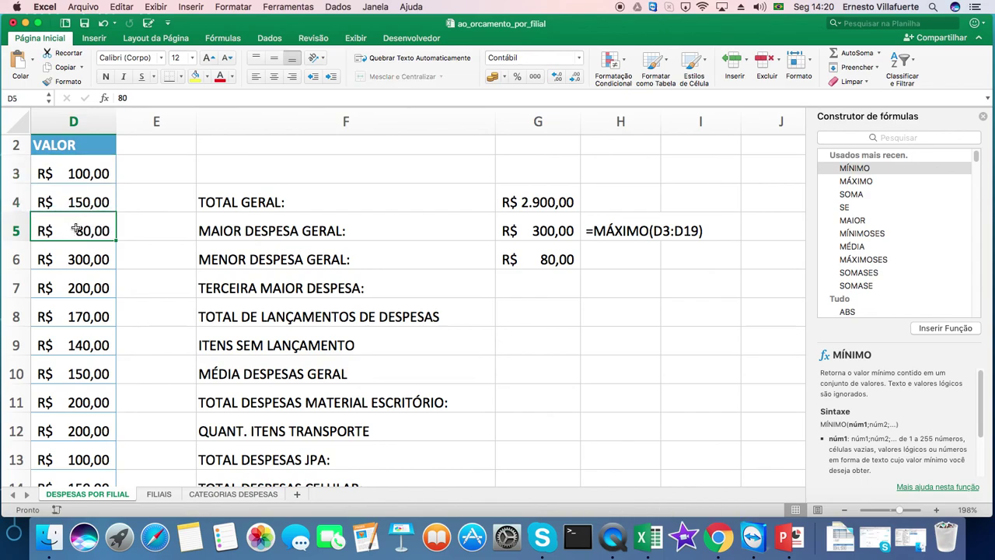
{"action": "left_click_drag", "start_coordinate": [75, 253], "coordinate": [80, 477]}
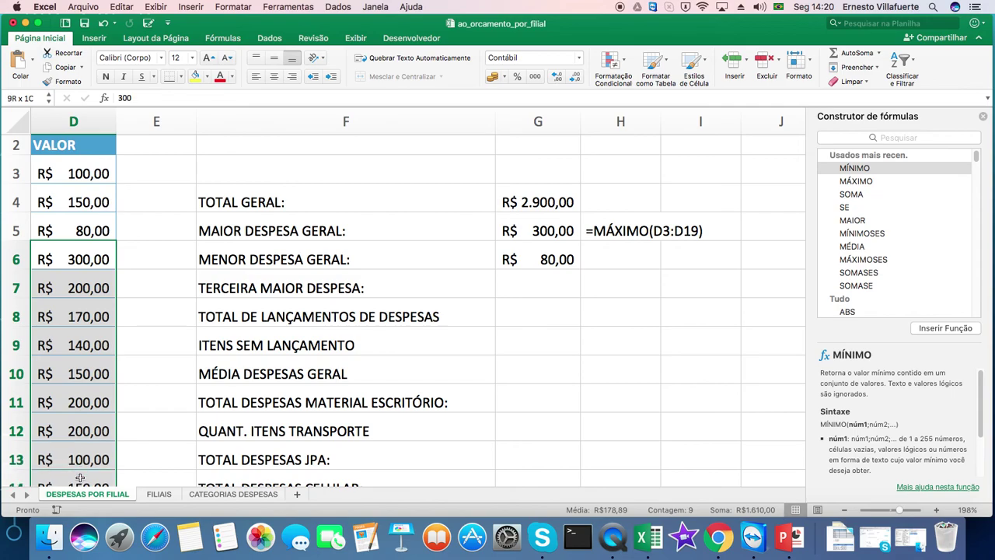
{"action": "left_click_drag", "start_coordinate": [78, 460], "coordinate": [68, 376]}
{"action": "left_click", "coordinate": [68, 376]}
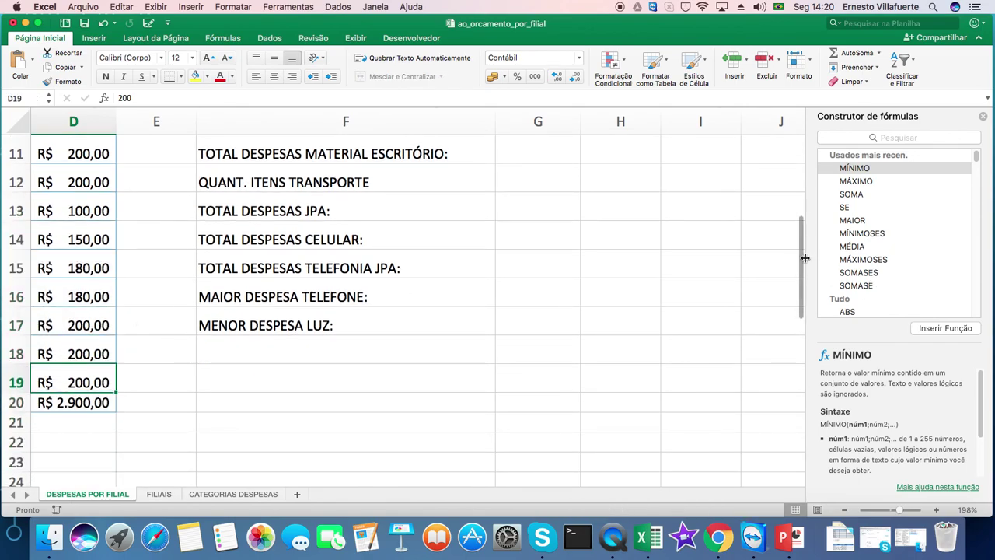
{"action": "left_click_drag", "start_coordinate": [801, 261], "coordinate": [806, 200]}
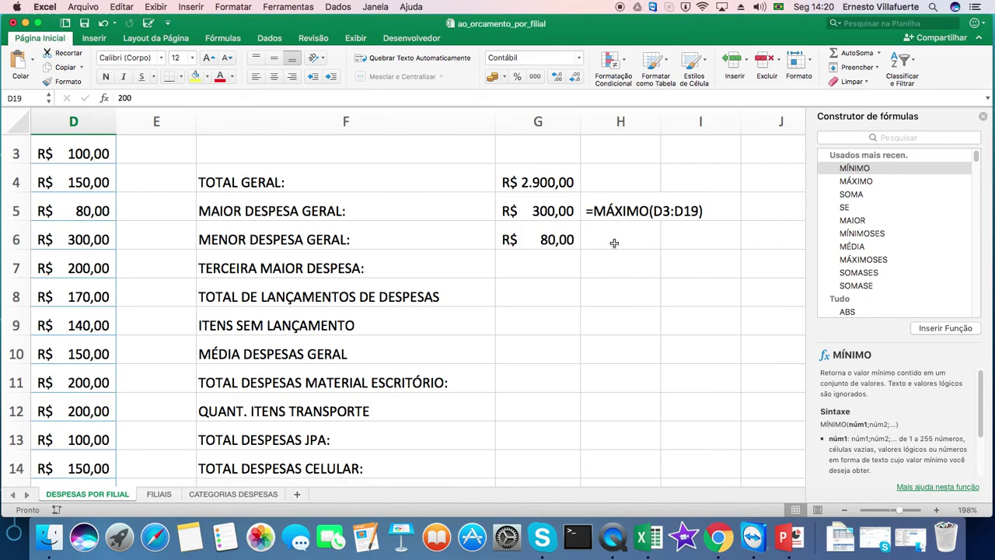
Copy the formula text =MÍNIMO(D3:D19) from G6 and paste it as text into cell H6.
{"action": "left_click", "coordinate": [540, 242]}
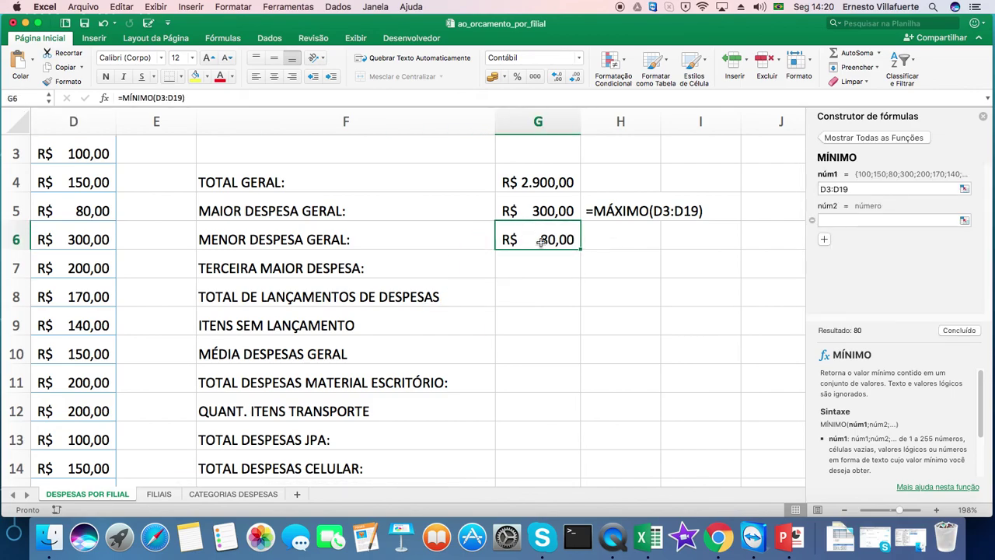
{"action": "double_click", "coordinate": [540, 242]}
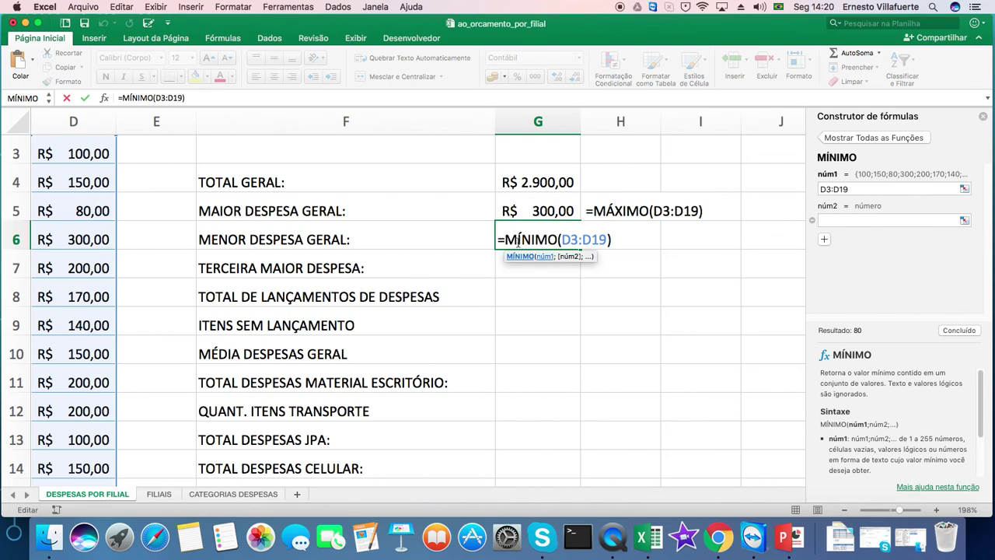
{"action": "left_click_drag", "start_coordinate": [500, 240], "coordinate": [627, 247]}
{"action": "key", "text": "super+c"}
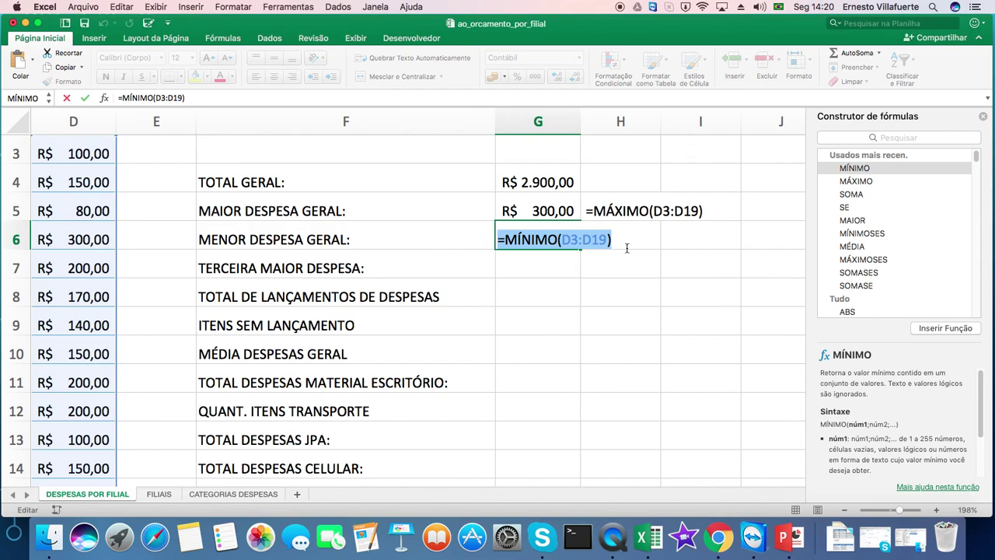
{"action": "key", "text": "Escape"}
{"action": "left_click", "coordinate": [613, 239]}
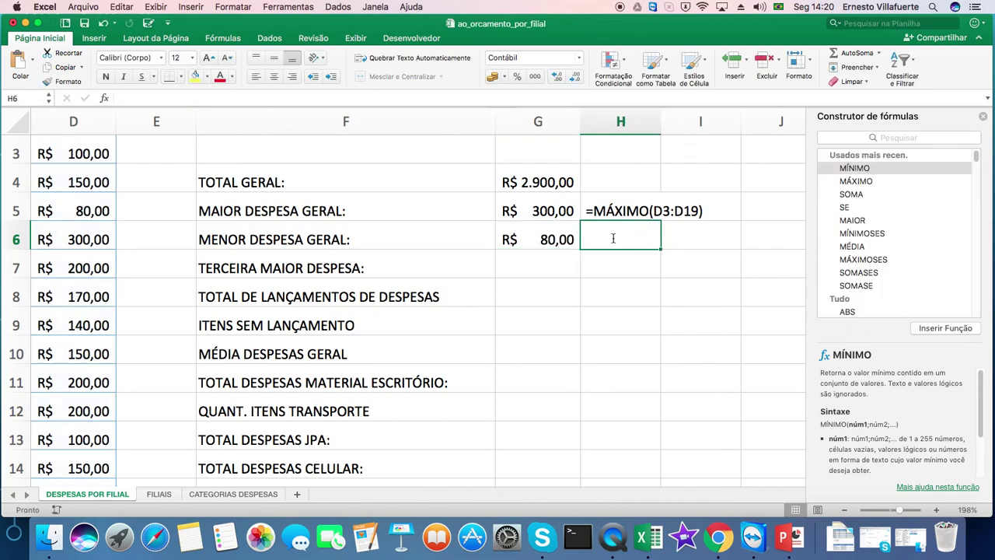
{"action": "type", "text": "=MÁXIMO(D3:D19)"}
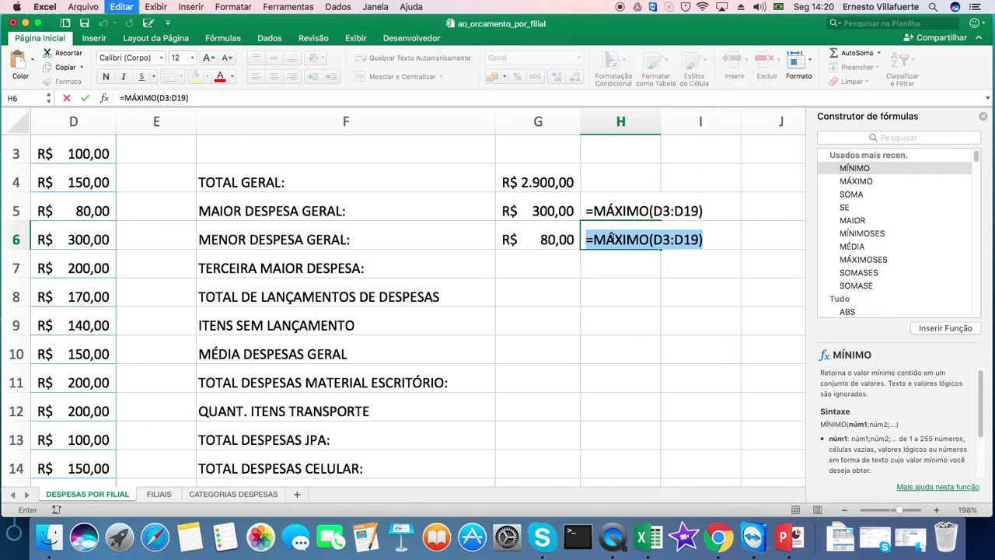
{"action": "key", "text": "super+v"}
{"action": "key", "text": "Return"}
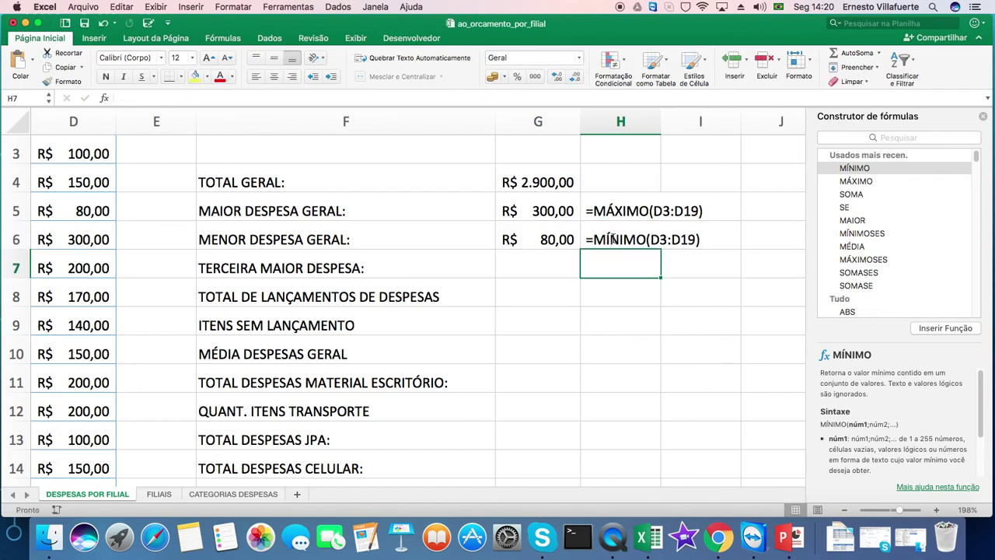
Insert the MAIOR function in G7, beside TERCEIRA MAIOR DESPESA, with the VALOR range D3:D19 as its matriz argument.
{"action": "left_click", "coordinate": [542, 260]}
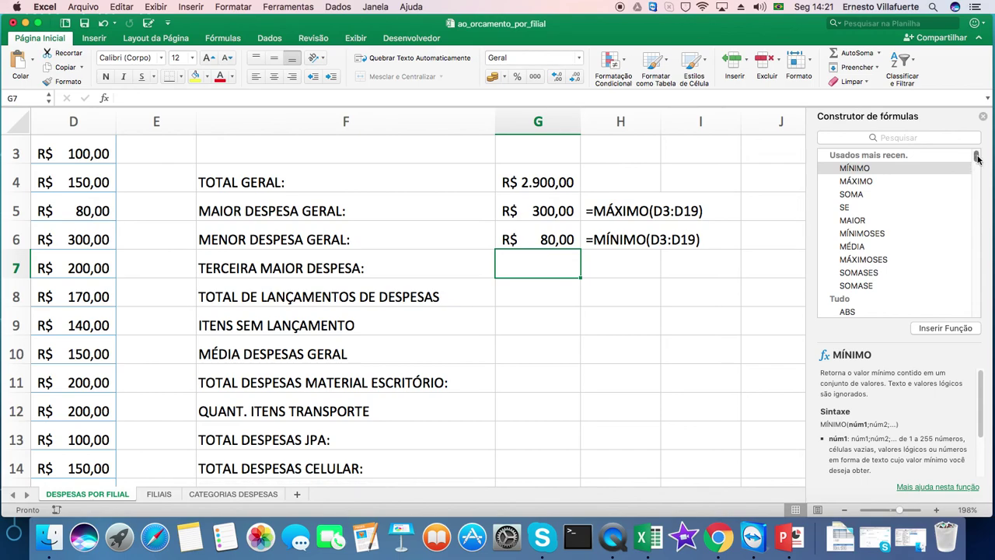
{"action": "left_click", "coordinate": [852, 223]}
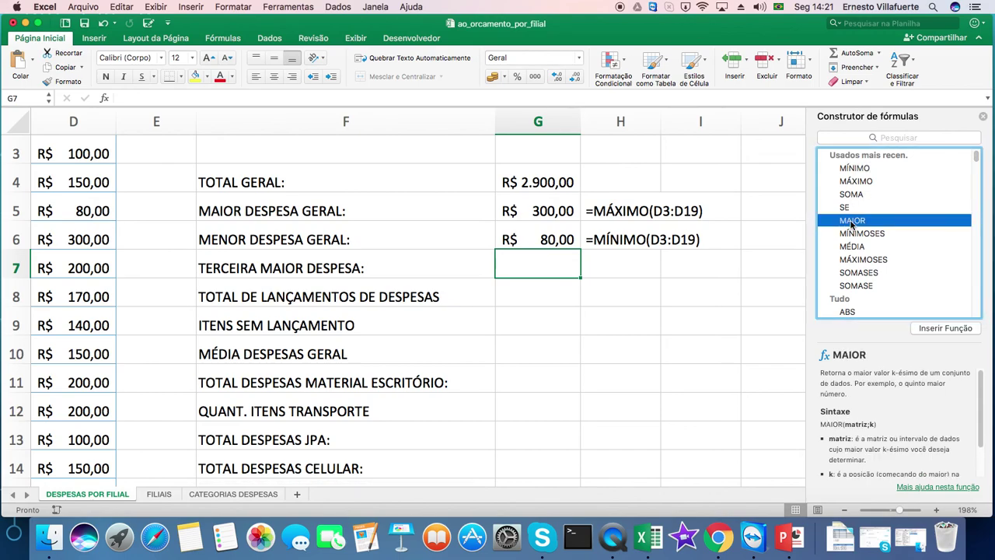
{"action": "left_click", "coordinate": [932, 330]}
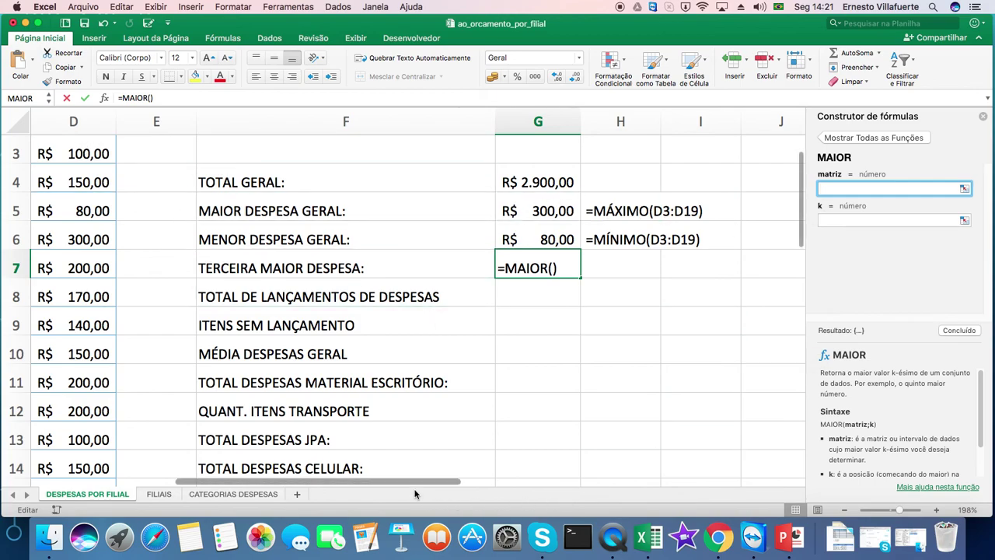
{"action": "left_click_drag", "start_coordinate": [421, 481], "coordinate": [347, 483]}
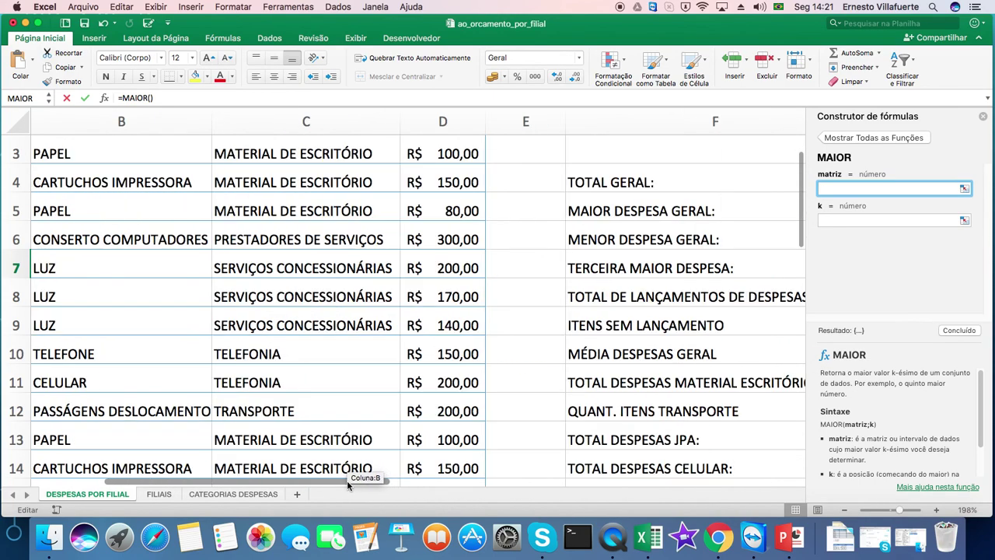
{"action": "left_click_drag", "start_coordinate": [804, 166], "coordinate": [803, 157]}
{"action": "left_click_drag", "start_coordinate": [423, 188], "coordinate": [443, 241]}
{"action": "left_click_drag", "start_coordinate": [217, 483], "coordinate": [466, 483]}
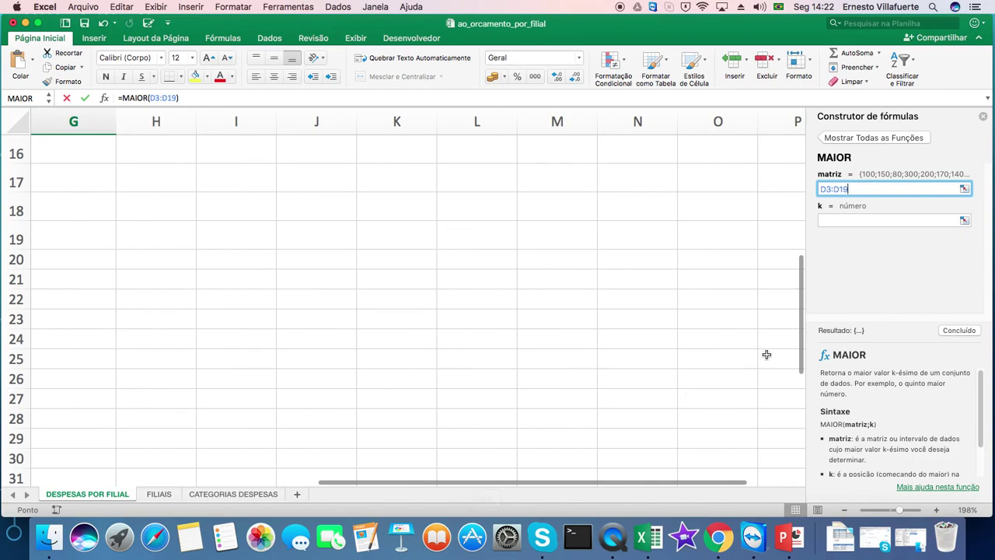
{"action": "left_click_drag", "start_coordinate": [801, 286], "coordinate": [797, 180]}
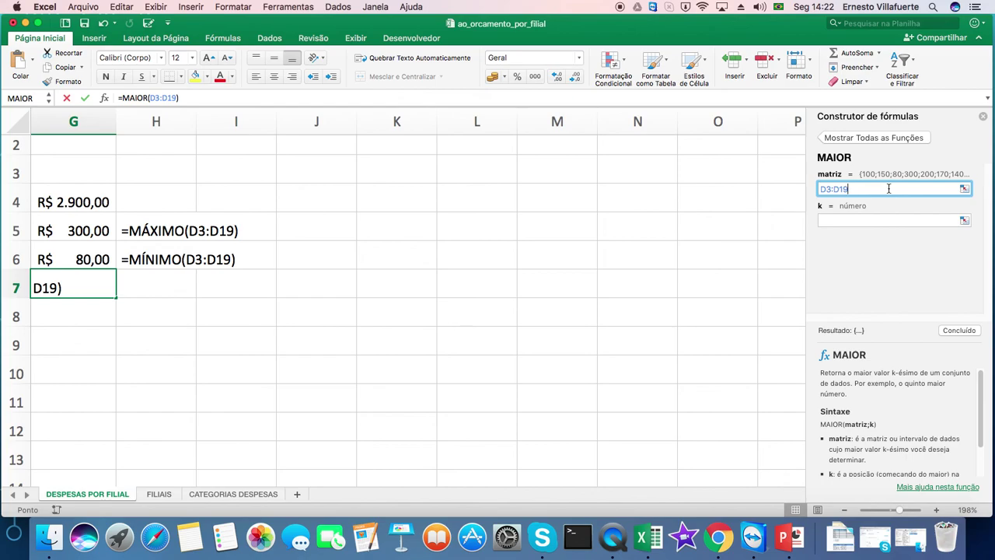
Set the k argument of the MAIOR function to 3 and complete the formula.
{"action": "left_click", "coordinate": [833, 219]}
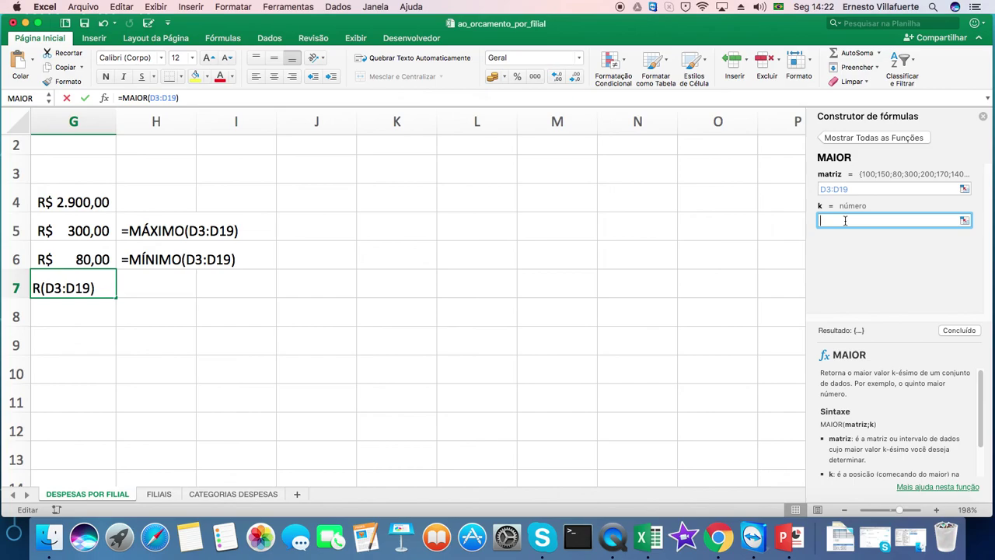
{"action": "type", "text": "3"}
{"action": "left_click", "coordinate": [963, 332]}
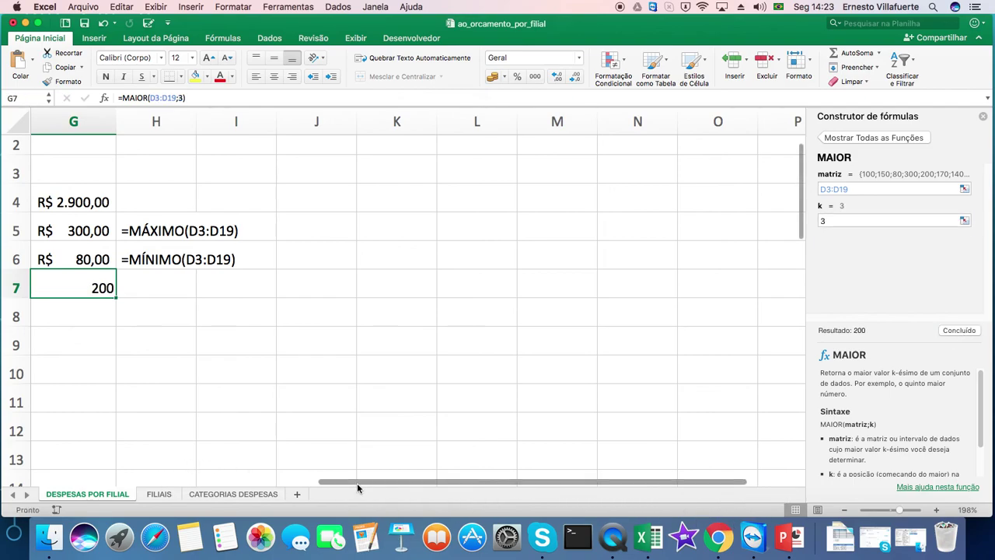
{"action": "left_click_drag", "start_coordinate": [357, 483], "coordinate": [278, 486]}
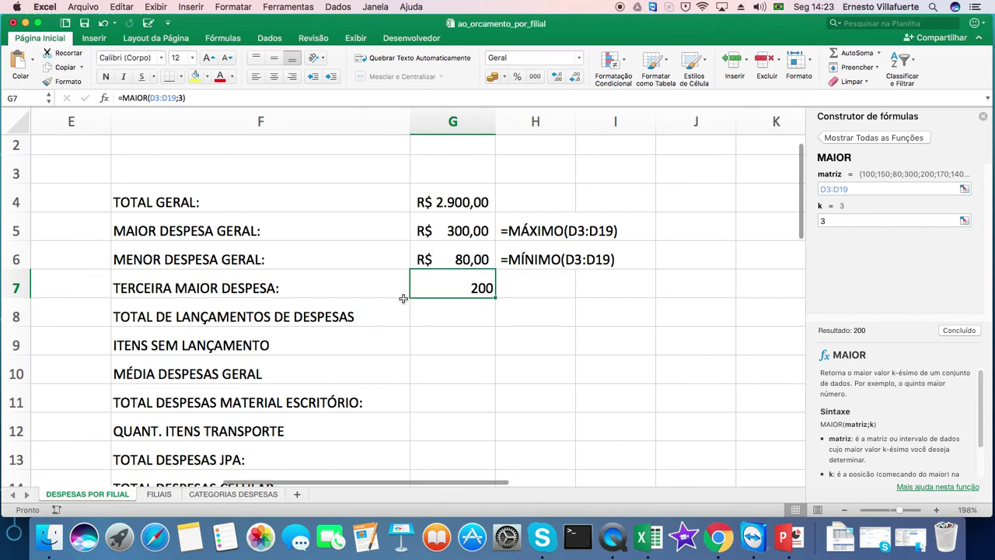
Try to carry the currency format of G6 down to G7 with autofill set to Preencher Somente Formatação.
{"action": "left_click", "coordinate": [460, 258]}
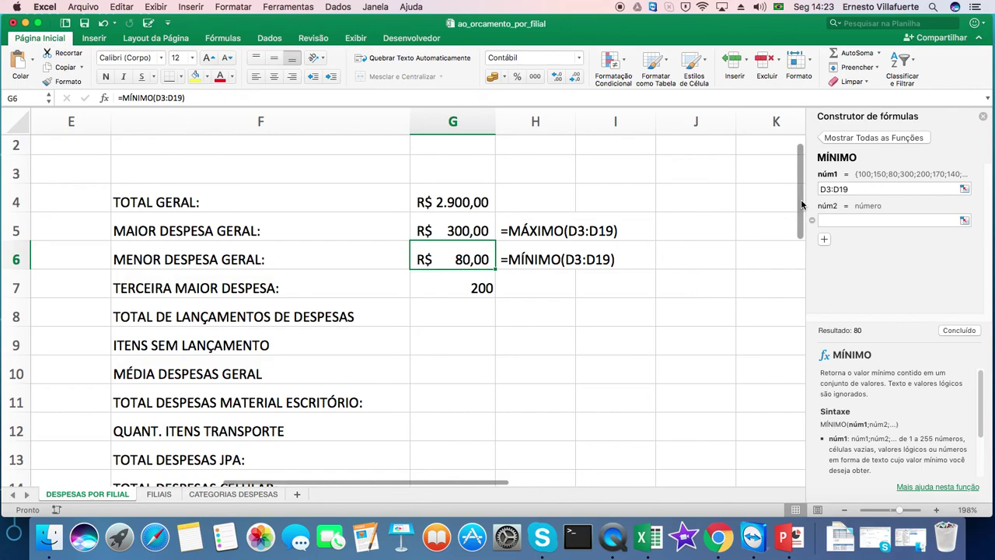
{"action": "left_click_drag", "start_coordinate": [802, 212], "coordinate": [802, 221]}
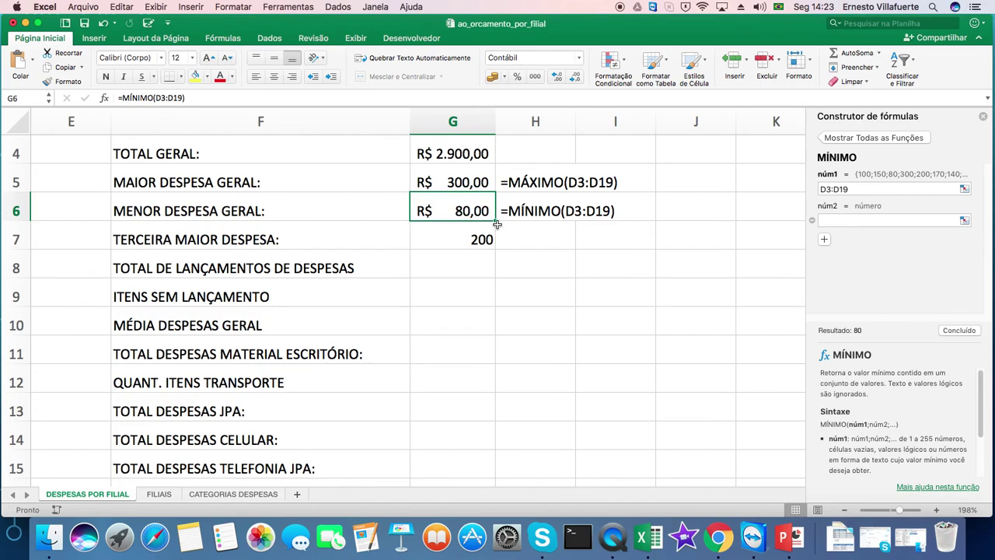
{"action": "left_click_drag", "start_coordinate": [495, 221], "coordinate": [495, 242]}
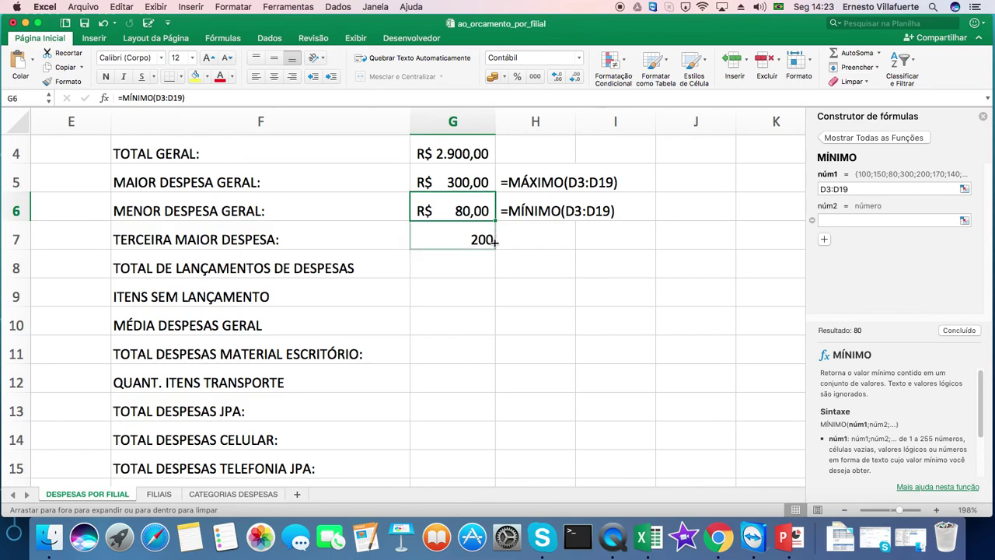
{"action": "left_click_drag", "start_coordinate": [495, 242], "coordinate": [496, 248]}
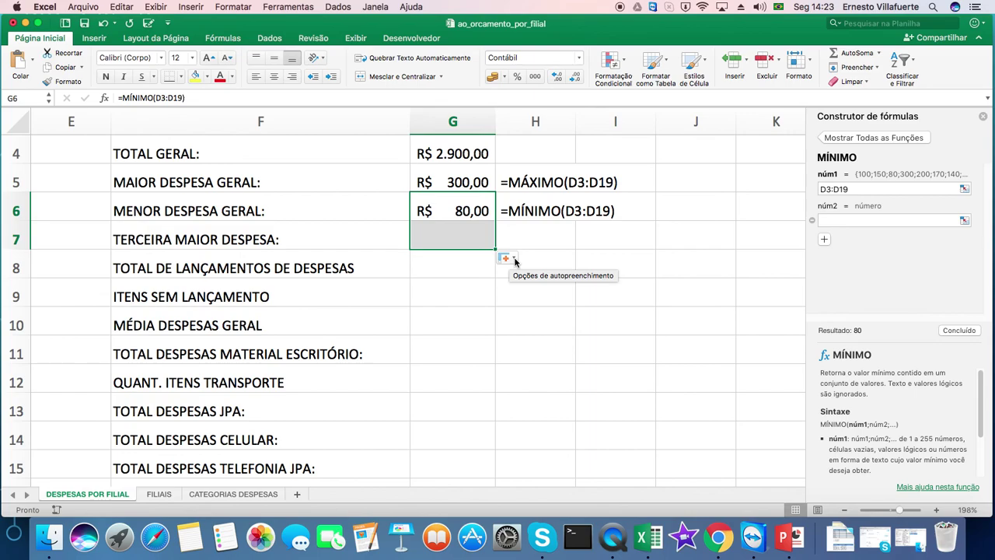
{"action": "left_click", "coordinate": [515, 261]}
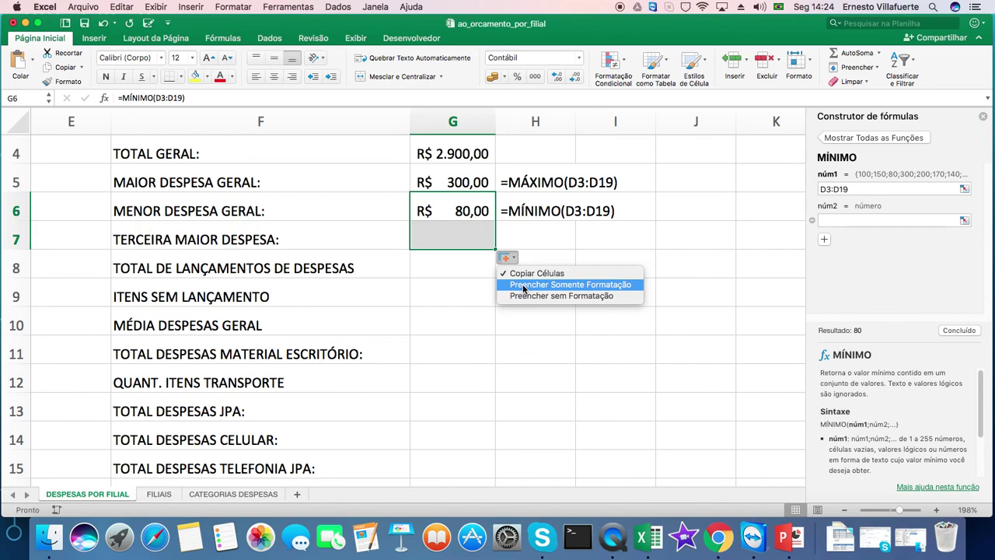
{"action": "left_click", "coordinate": [524, 286]}
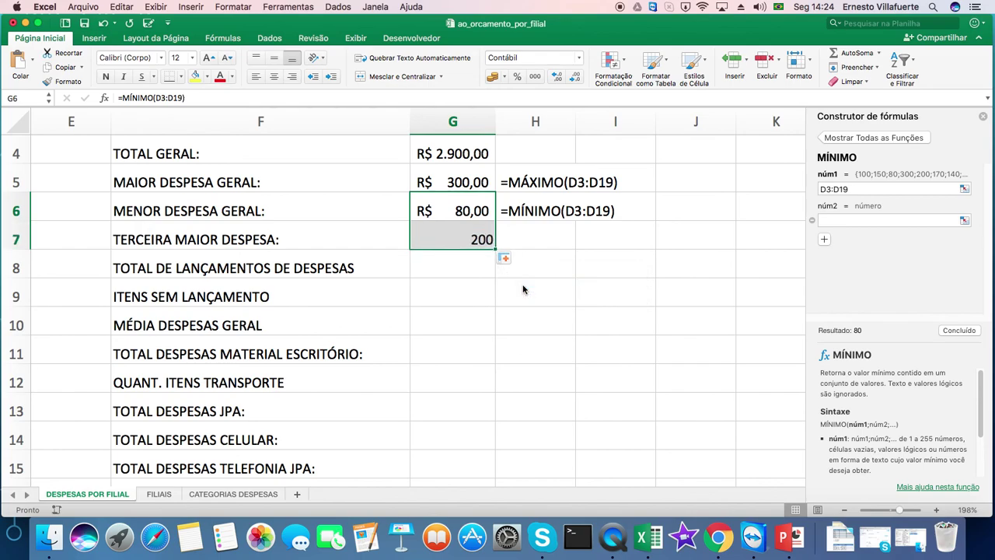
Fill only the formatting of G6 down to G7, and apply the accounting number format to both cells.
{"action": "left_click", "coordinate": [458, 208]}
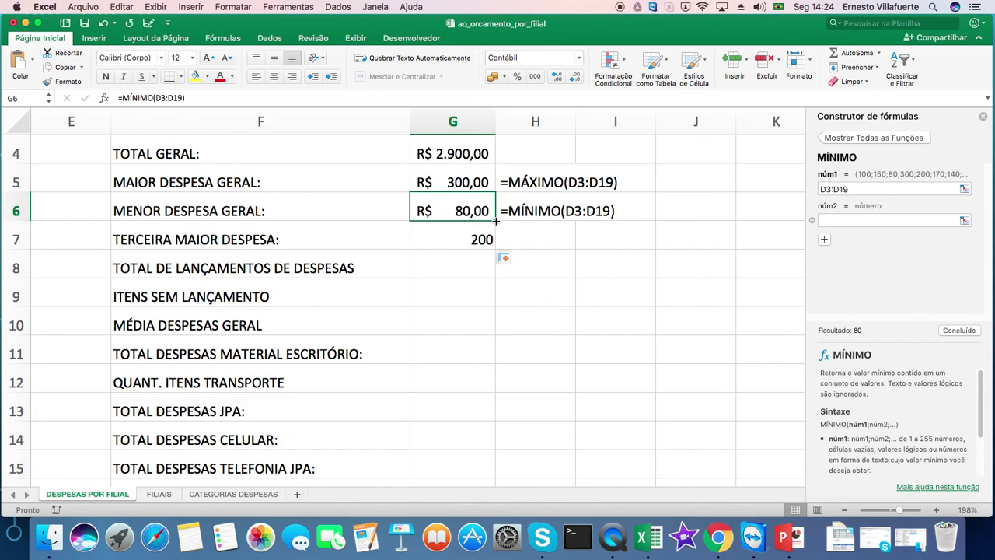
{"action": "left_click_drag", "start_coordinate": [496, 221], "coordinate": [496, 247]}
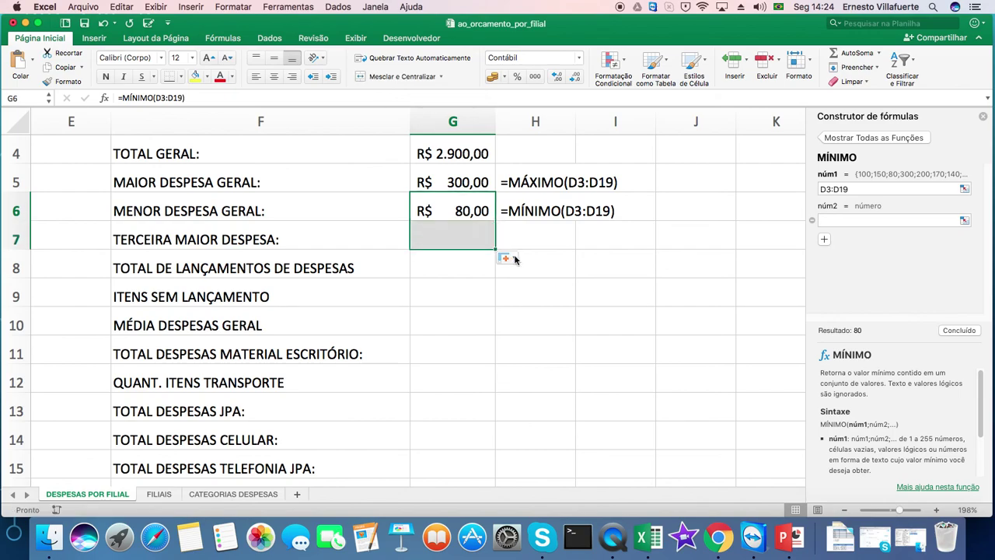
{"action": "left_click", "coordinate": [514, 259]}
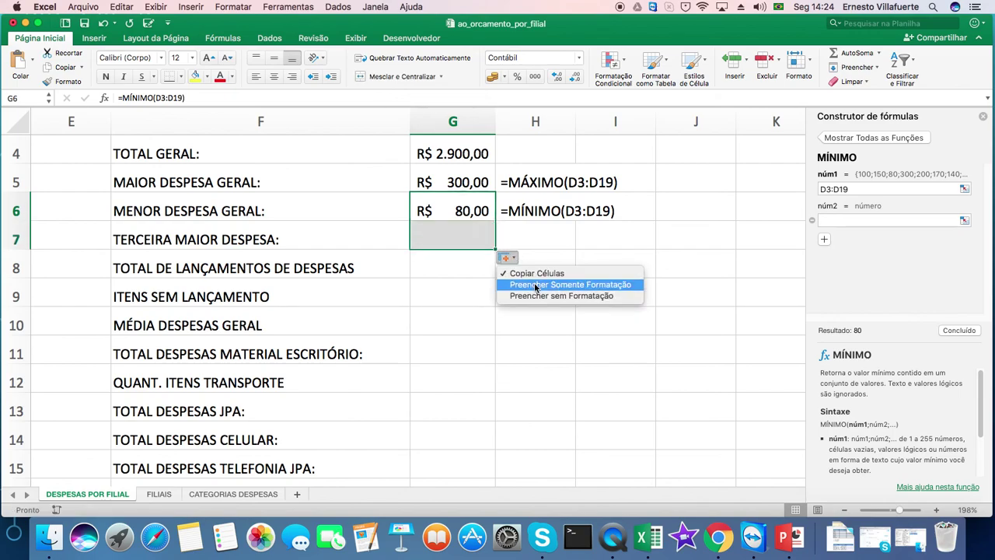
{"action": "left_click", "coordinate": [535, 286]}
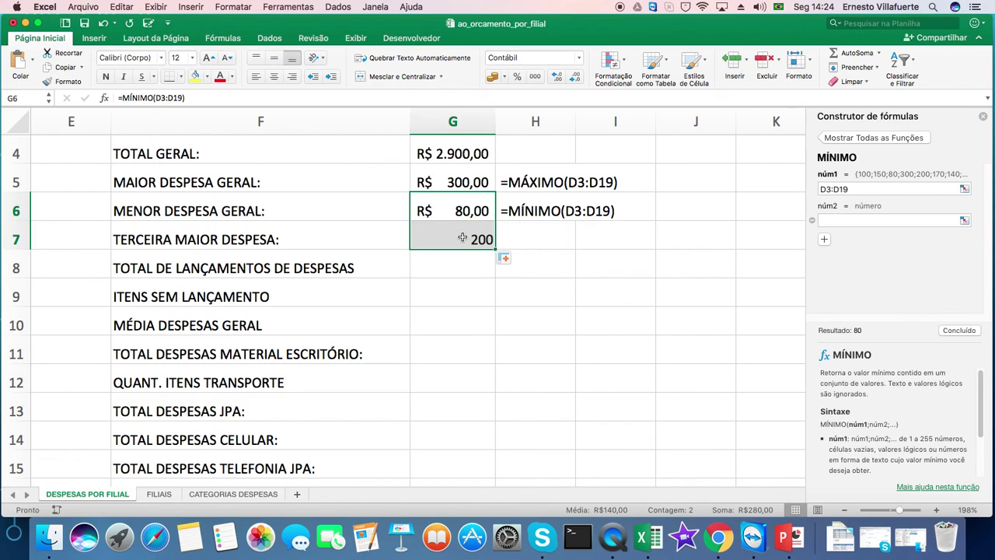
{"action": "left_click", "coordinate": [493, 79]}
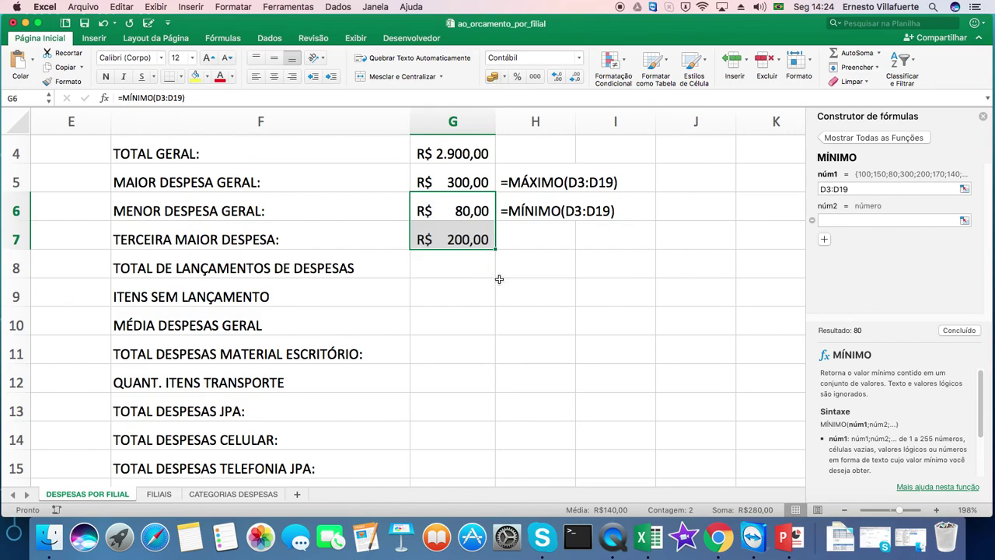
Copy the formula text =MAIOR(D3:D19;3) from G7 and paste it as text into cell H7.
{"action": "double_click", "coordinate": [475, 238]}
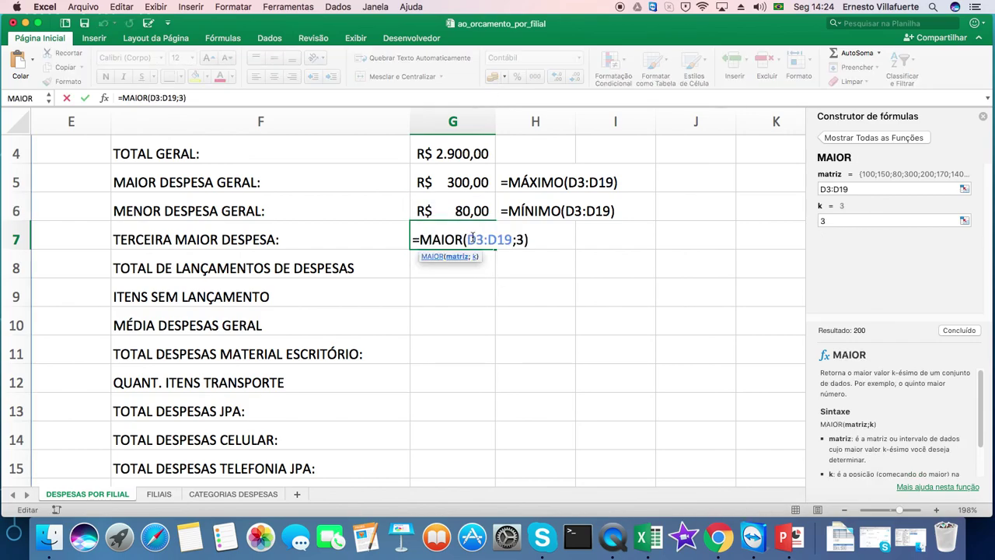
{"action": "left_click_drag", "start_coordinate": [412, 240], "coordinate": [533, 244]}
{"action": "key", "text": "super+c"}
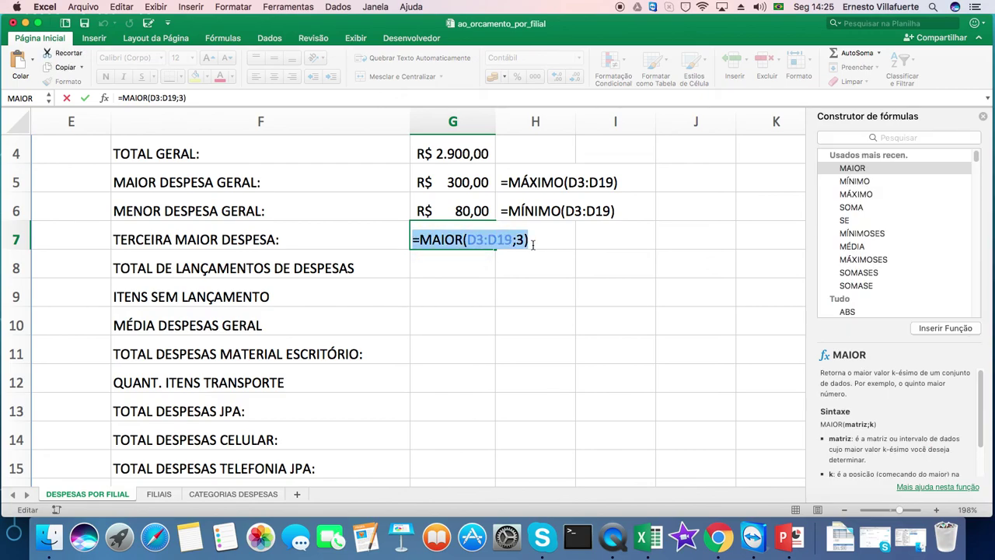
{"action": "key", "text": "Escape"}
{"action": "left_click", "coordinate": [530, 242]}
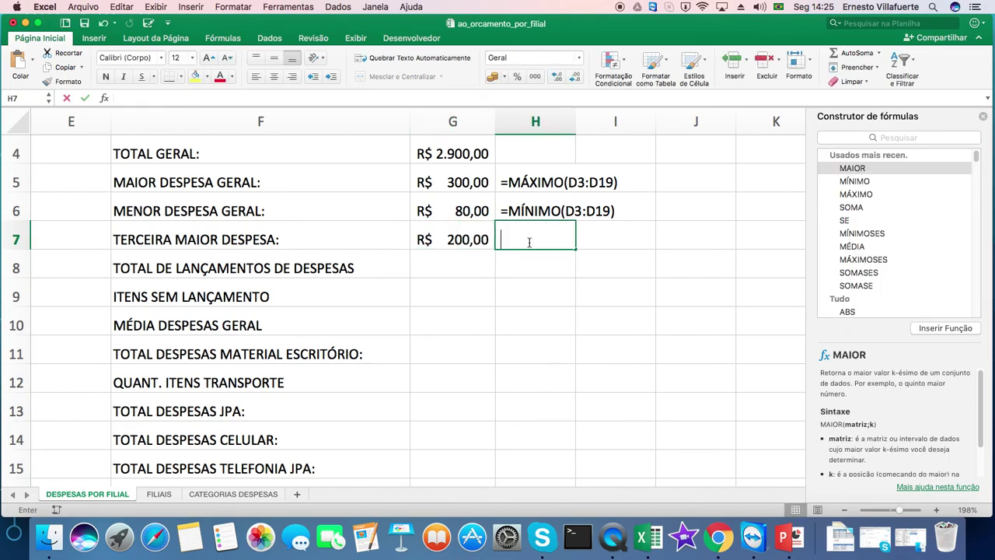
{"action": "key", "text": "super+v"}
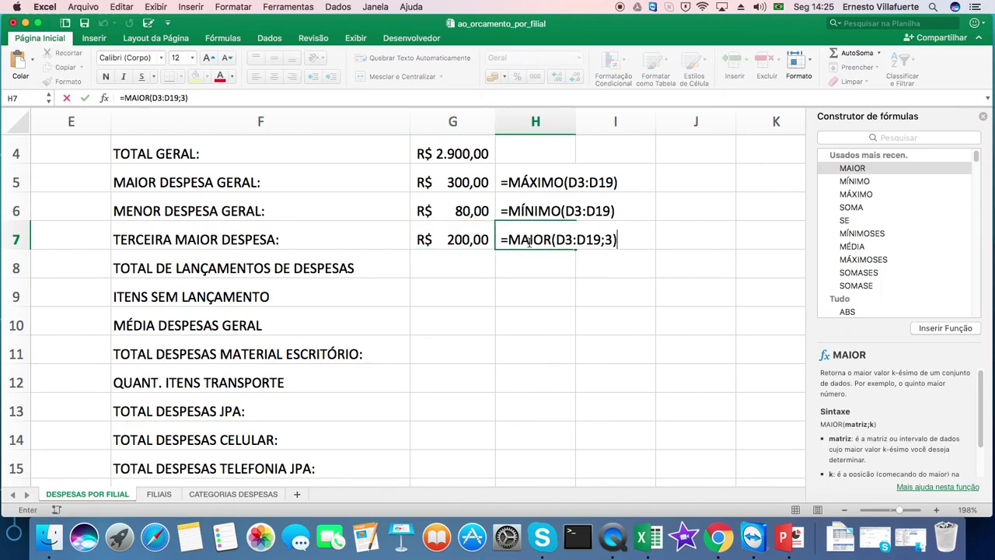
{"action": "key", "text": "Return"}
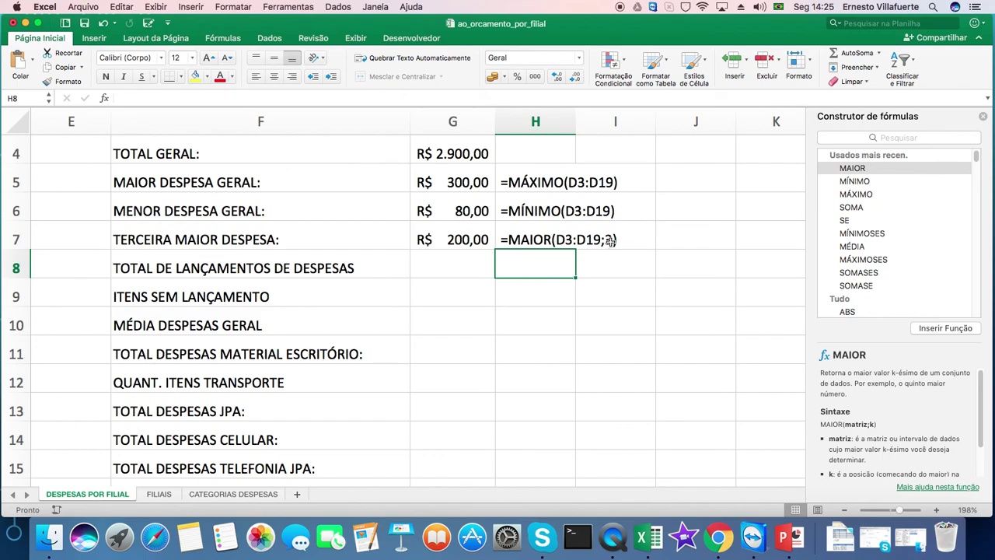
Insert the CONT.VALORES function in G8, beside TOTAL DE LANÇAMENTOS DE DESPESAS, with the range D3:D19 as valor1.
{"action": "left_click", "coordinate": [431, 265]}
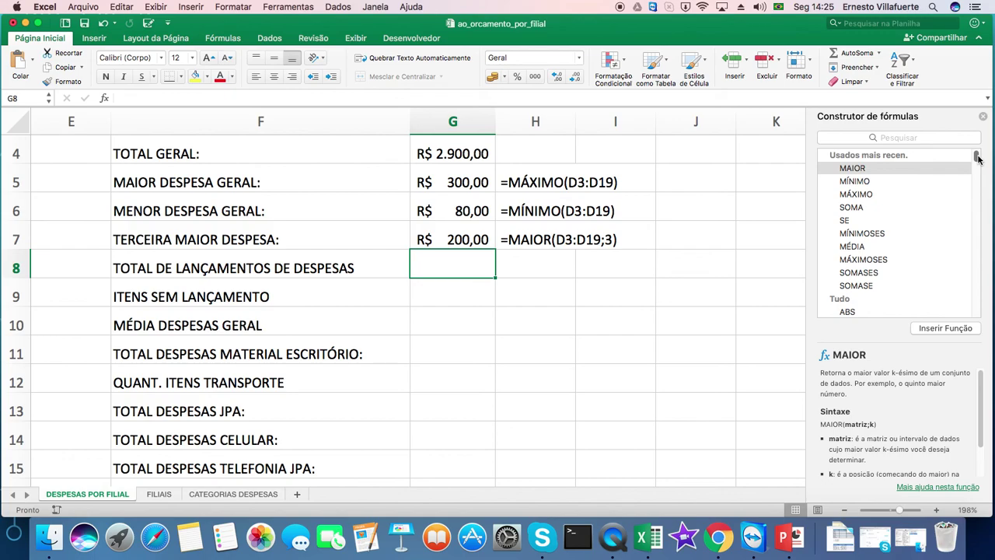
{"action": "left_click_drag", "start_coordinate": [978, 159], "coordinate": [973, 171]}
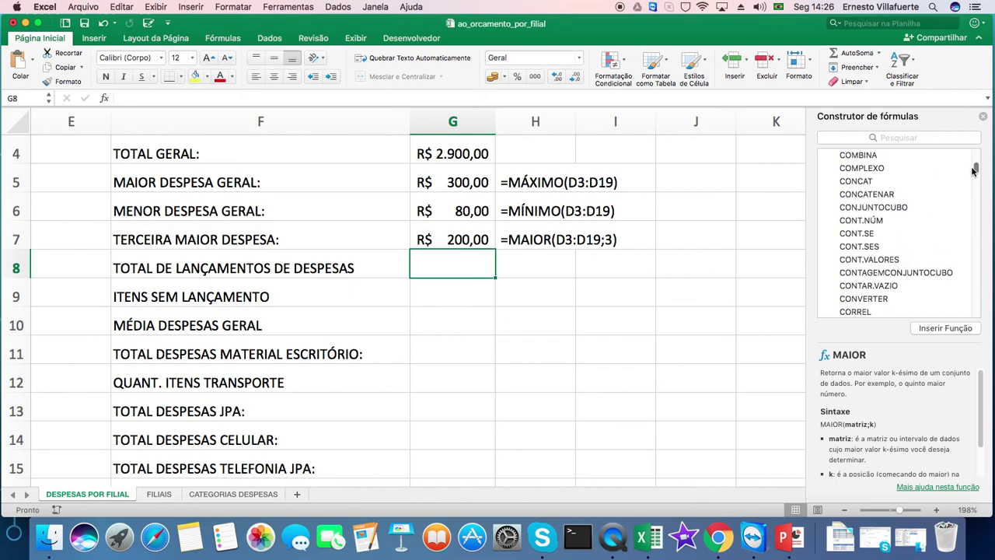
{"action": "left_click", "coordinate": [870, 262]}
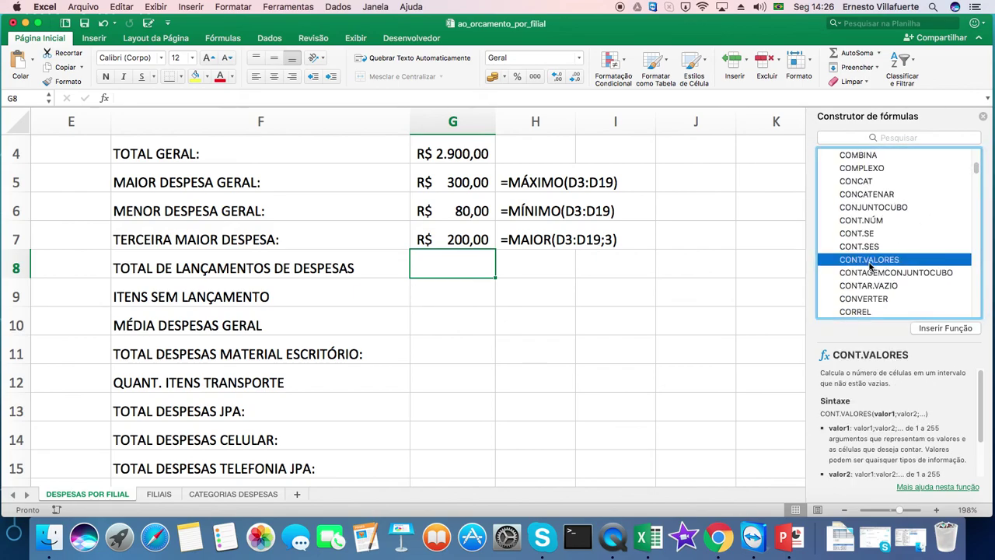
{"action": "left_click", "coordinate": [928, 328]}
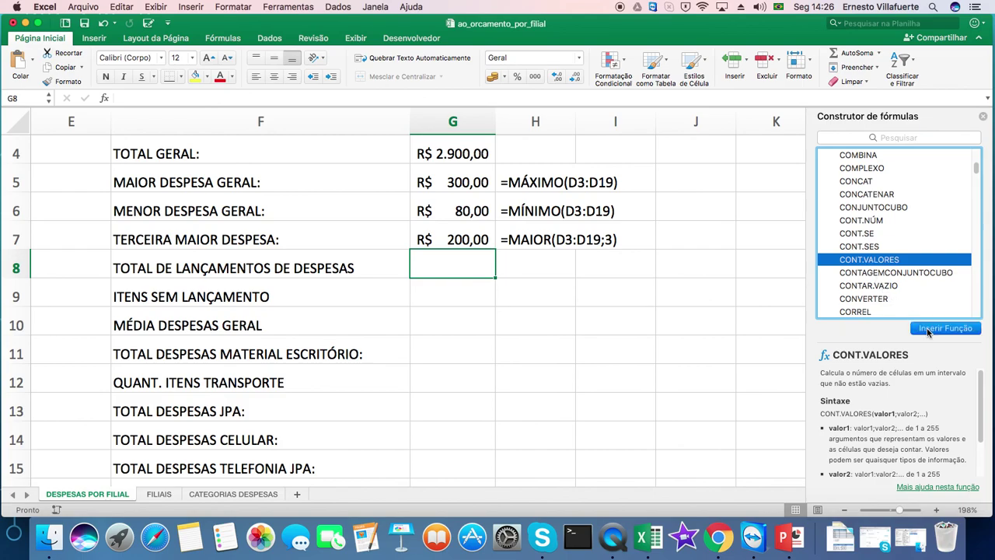
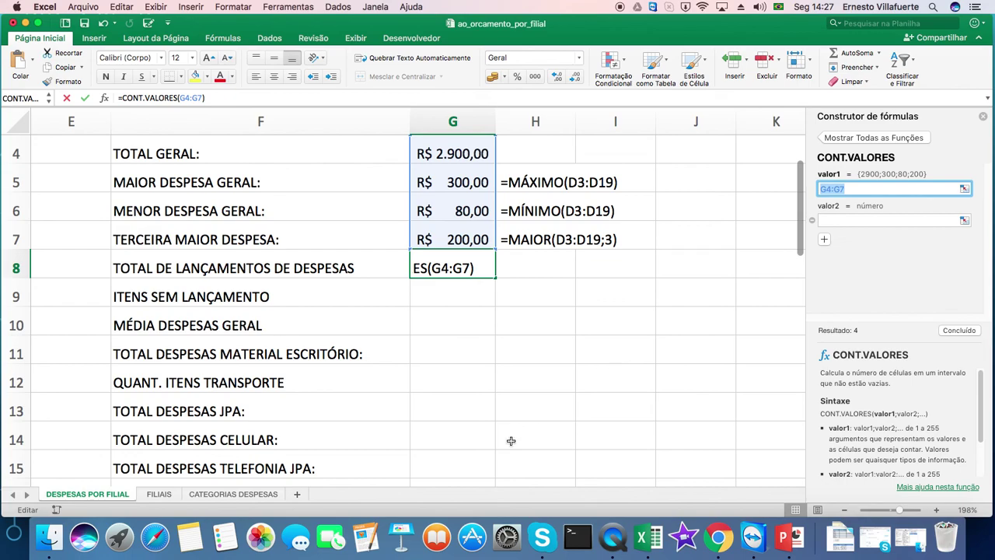
{"action": "left_click_drag", "start_coordinate": [336, 482], "coordinate": [223, 484]}
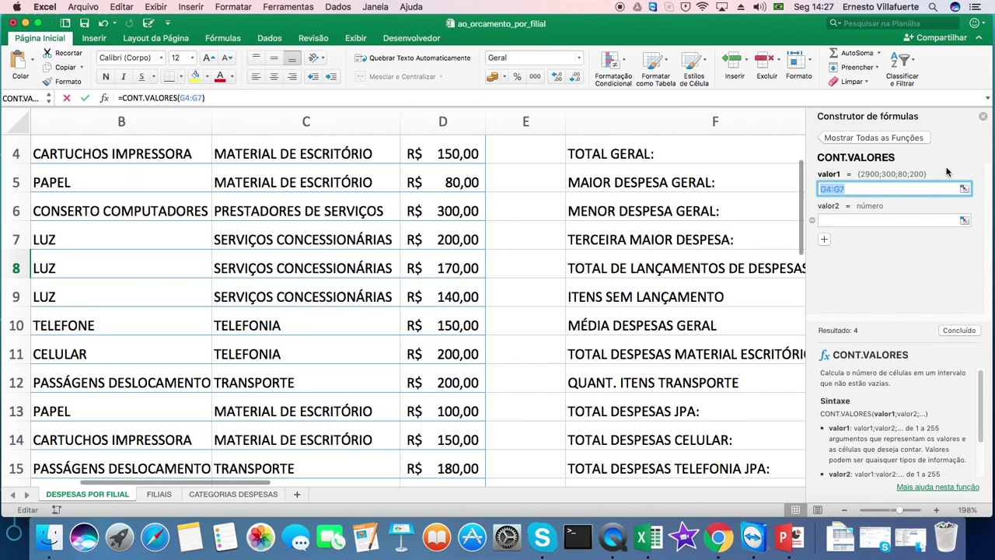
{"action": "left_click_drag", "start_coordinate": [805, 182], "coordinate": [800, 160]}
{"action": "left_click_drag", "start_coordinate": [451, 193], "coordinate": [445, 326]}
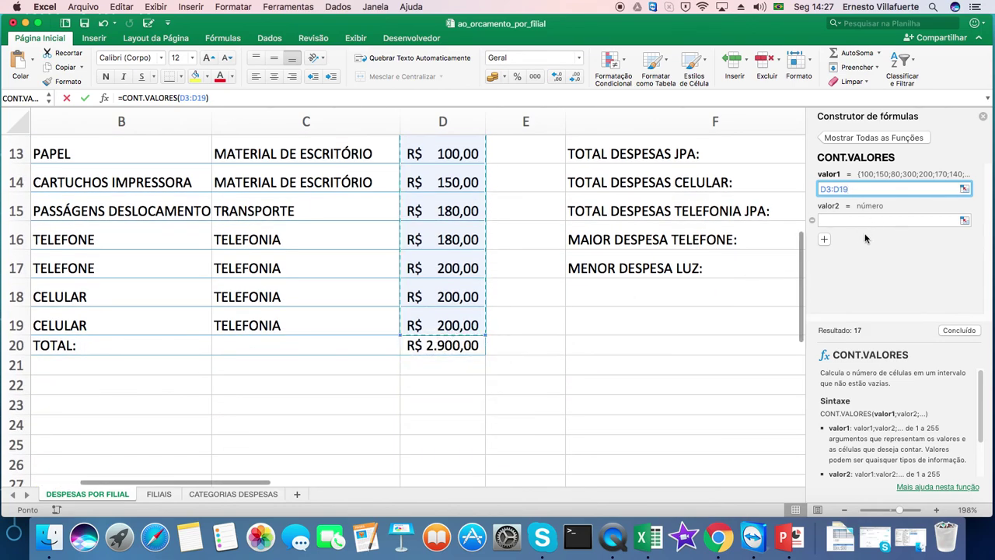
{"action": "left_click", "coordinate": [959, 331]}
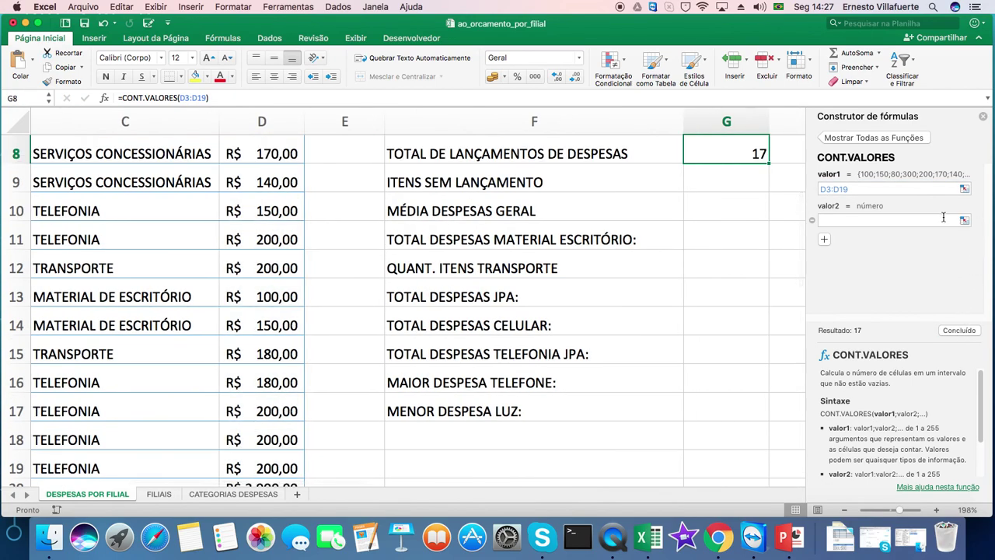
Copy the formula text =CONT.VALORES(D3:D19) from G8 and paste it as text into cell H8.
{"action": "left_click_drag", "start_coordinate": [799, 272], "coordinate": [800, 250]}
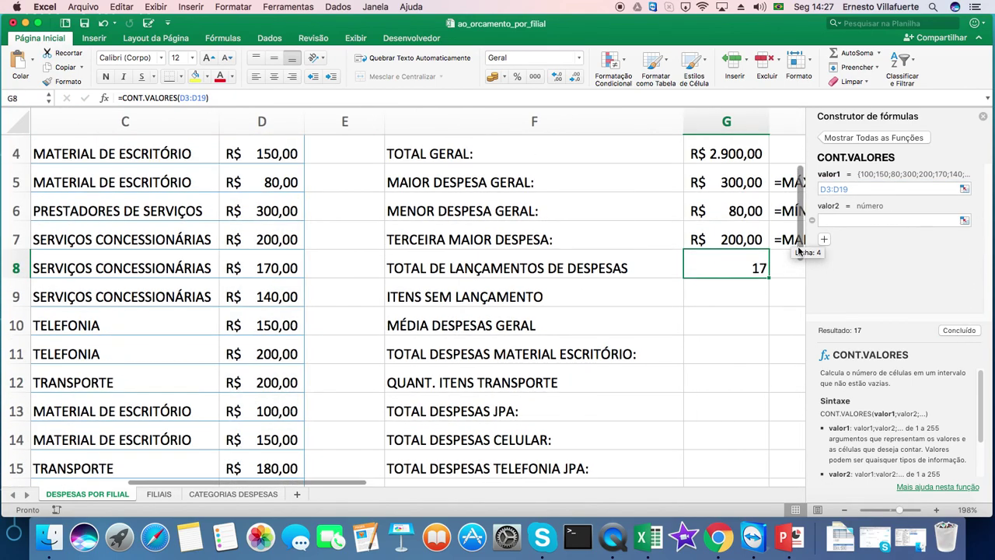
{"action": "left_click_drag", "start_coordinate": [348, 482], "coordinate": [466, 492]}
{"action": "double_click", "coordinate": [442, 268]}
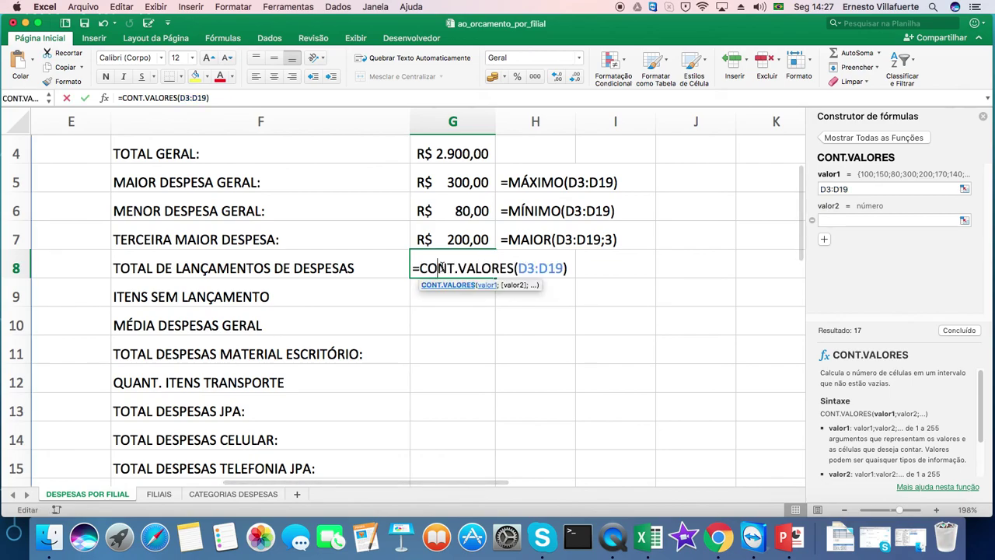
{"action": "left_click_drag", "start_coordinate": [415, 268], "coordinate": [573, 269]}
{"action": "key", "text": "super+c"}
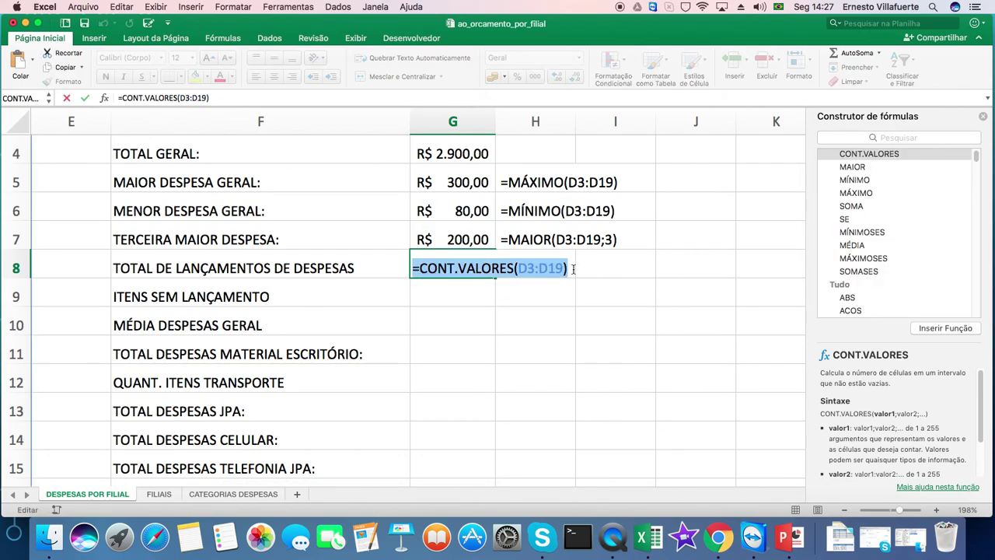
{"action": "key", "text": "Escape"}
{"action": "double_click", "coordinate": [540, 265]}
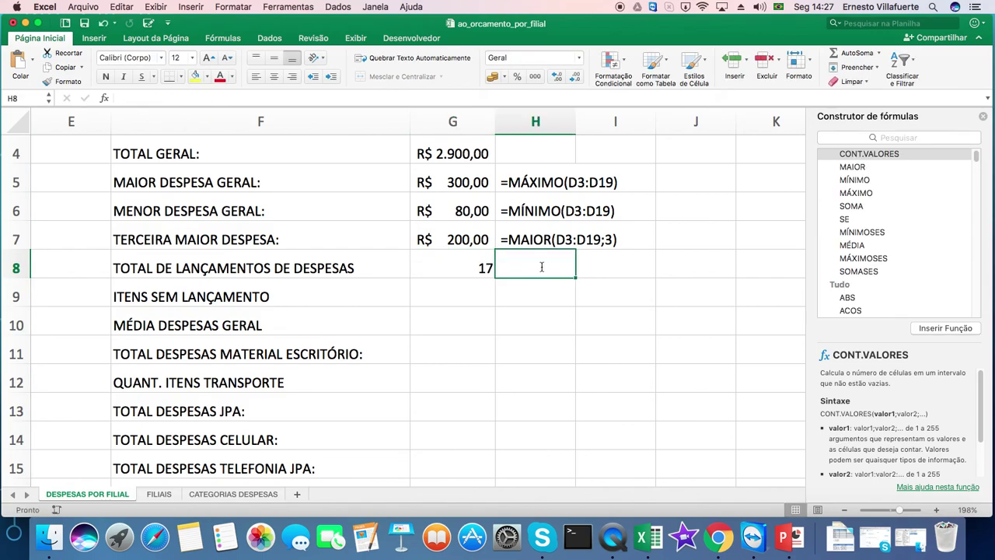
{"action": "key", "text": "super+v"}
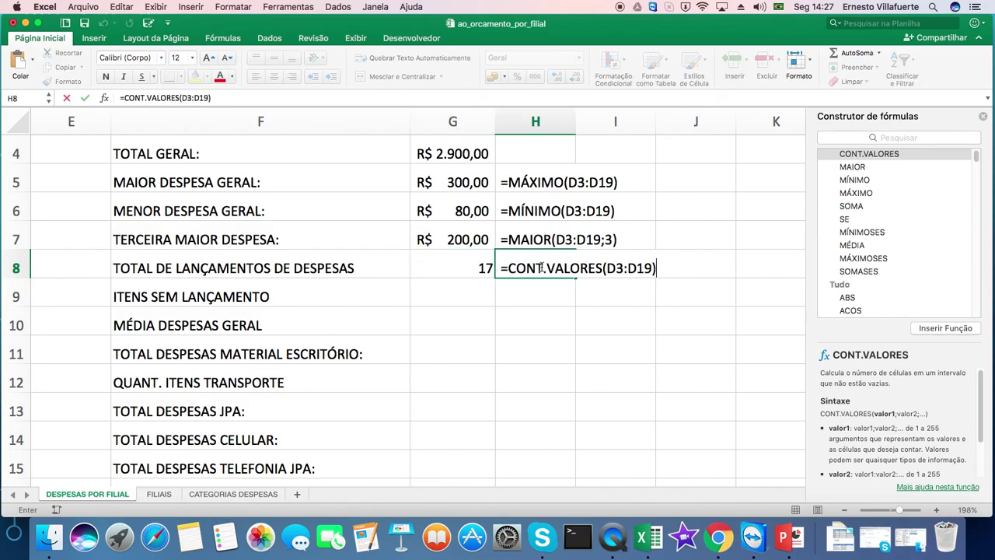
{"action": "key", "text": "Return"}
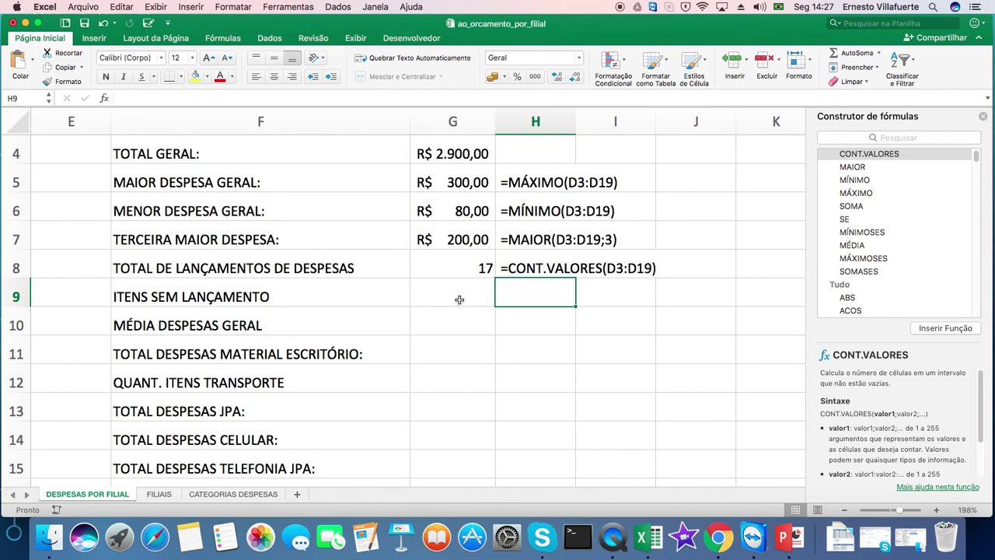
Search the function list for CONTAR and insert the CONTAR.VAZIO function in G9, beside ITENS SEM LANÇAMENTO.
{"action": "left_click", "coordinate": [459, 300]}
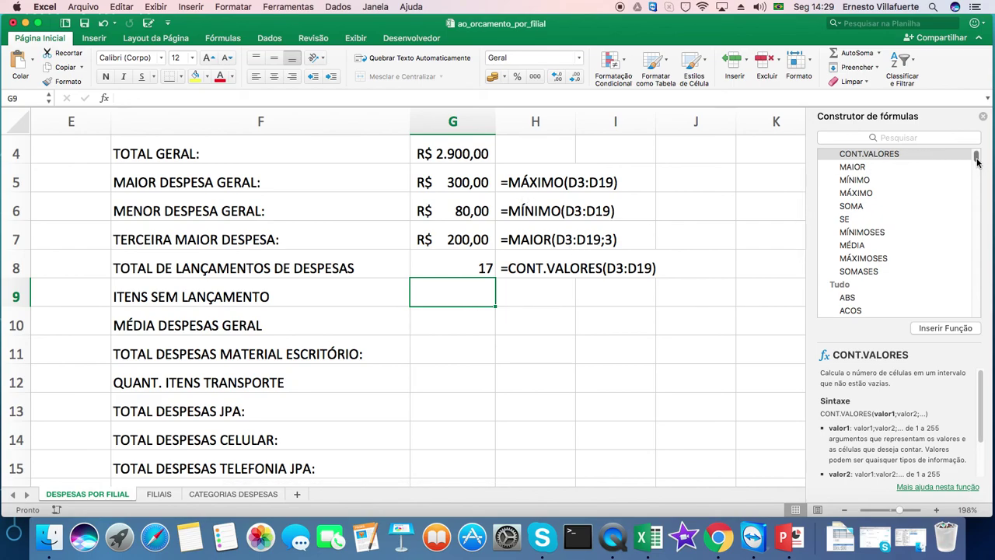
{"action": "left_click_drag", "start_coordinate": [977, 160], "coordinate": [980, 171]}
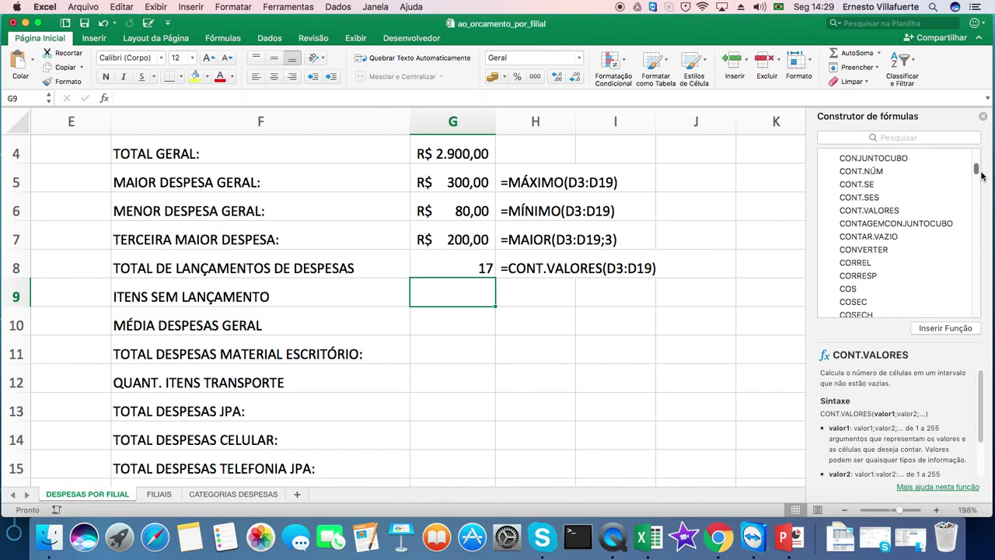
{"action": "left_click", "coordinate": [913, 137]}
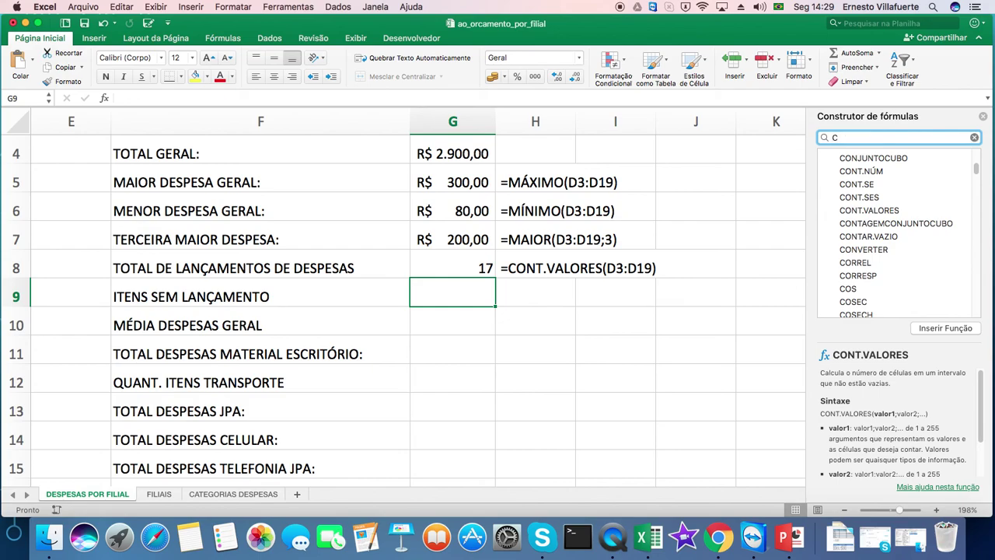
{"action": "type", "text": "ON"}
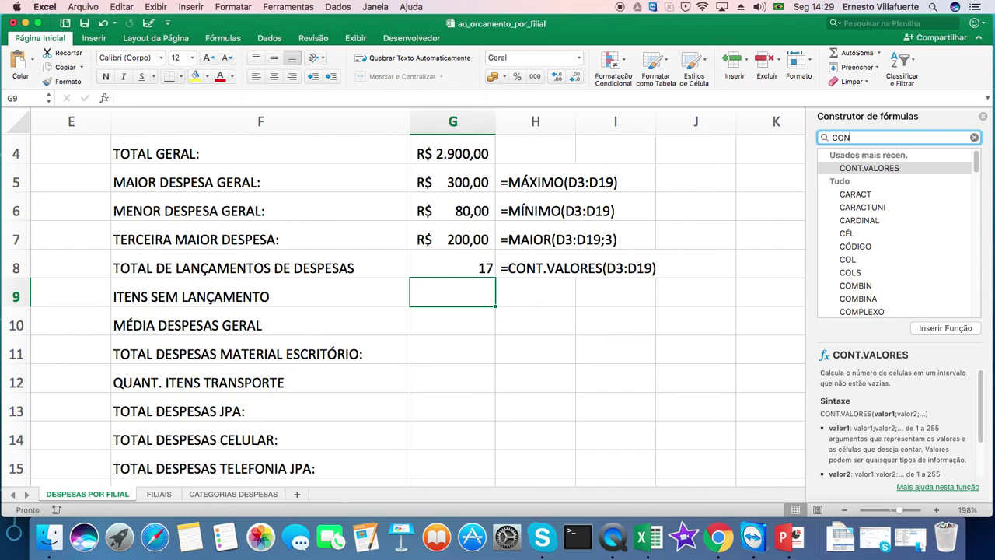
{"action": "type", "text": "TAR"}
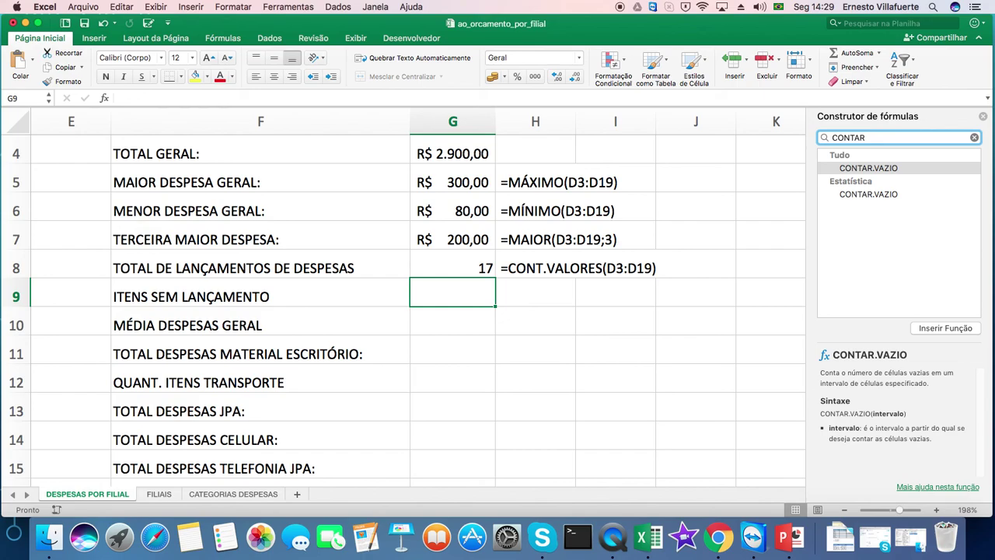
{"action": "left_click", "coordinate": [895, 170]}
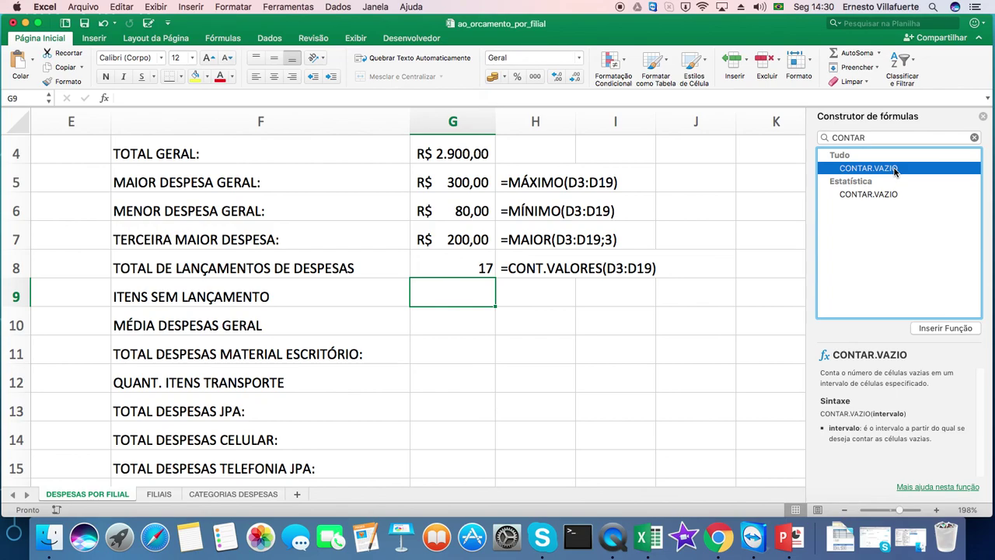
{"action": "left_click", "coordinate": [945, 328]}
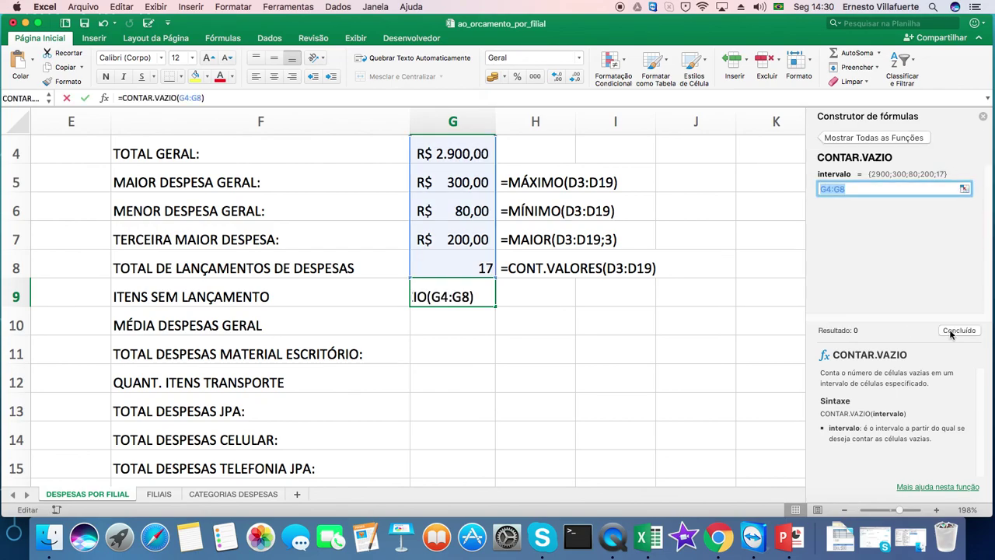
Set the intervalo argument of CONTAR.VAZIO to the expense values D3:D19 and complete the formula.
{"action": "left_click_drag", "start_coordinate": [472, 483], "coordinate": [319, 483]}
{"action": "left_click_drag", "start_coordinate": [803, 194], "coordinate": [802, 163]}
{"action": "left_click_drag", "start_coordinate": [561, 194], "coordinate": [567, 304]}
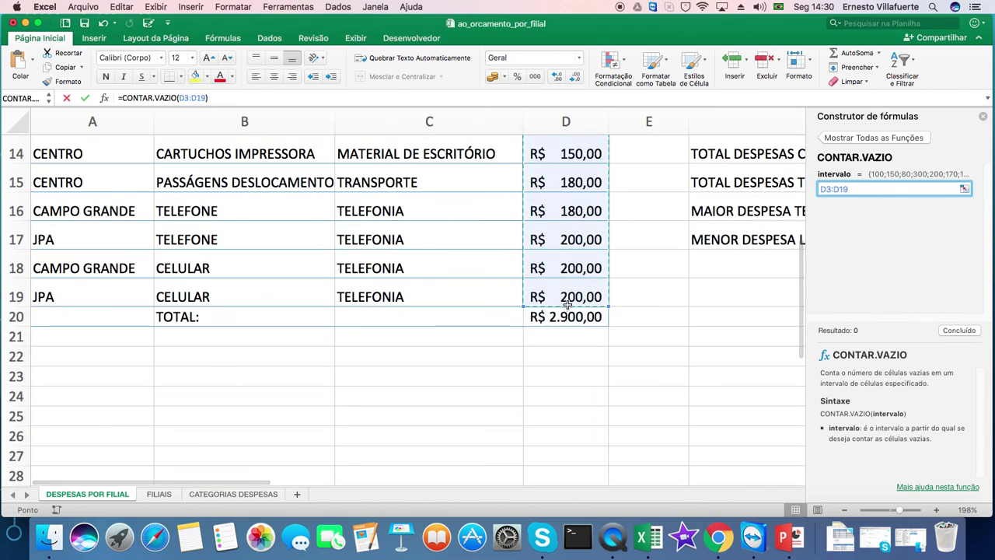
{"action": "left_click", "coordinate": [964, 332]}
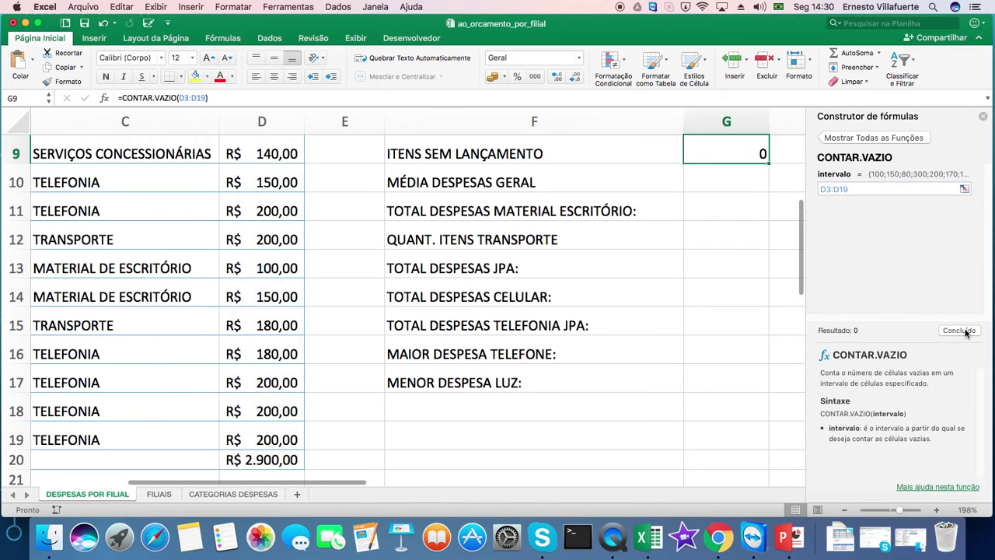
{"action": "scroll", "coordinate": [764, 248], "scroll_direction": "up", "scroll_amount": 2}
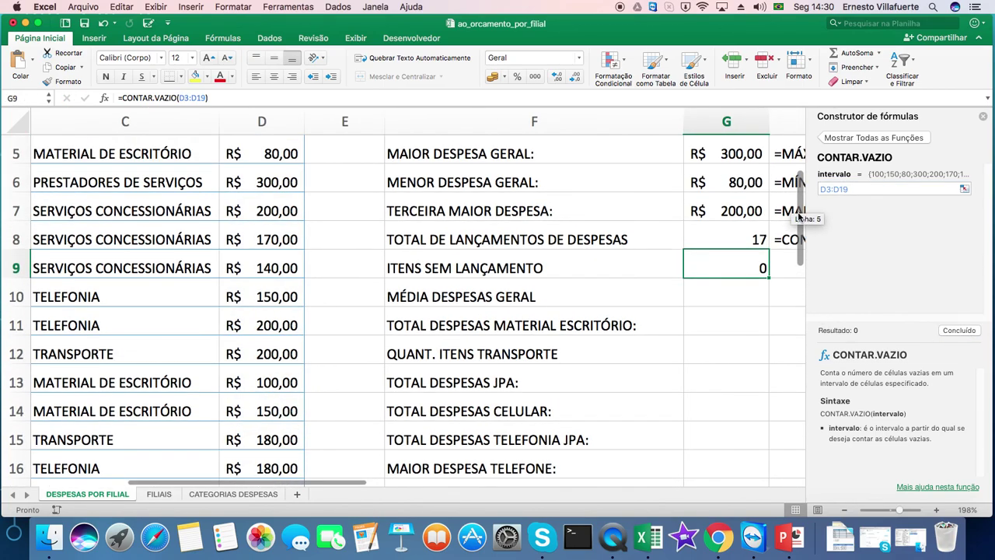
{"action": "left_click_drag", "start_coordinate": [348, 486], "coordinate": [412, 495]}
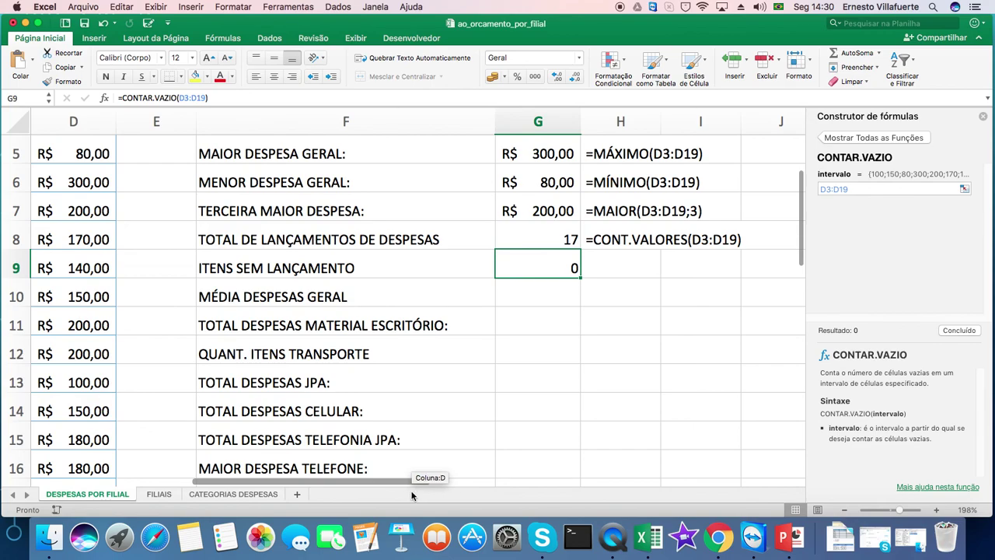
Clear the expense values in D9 and D10 to test the CONTAR.VAZIO count in G9.
{"action": "left_click", "coordinate": [88, 268]}
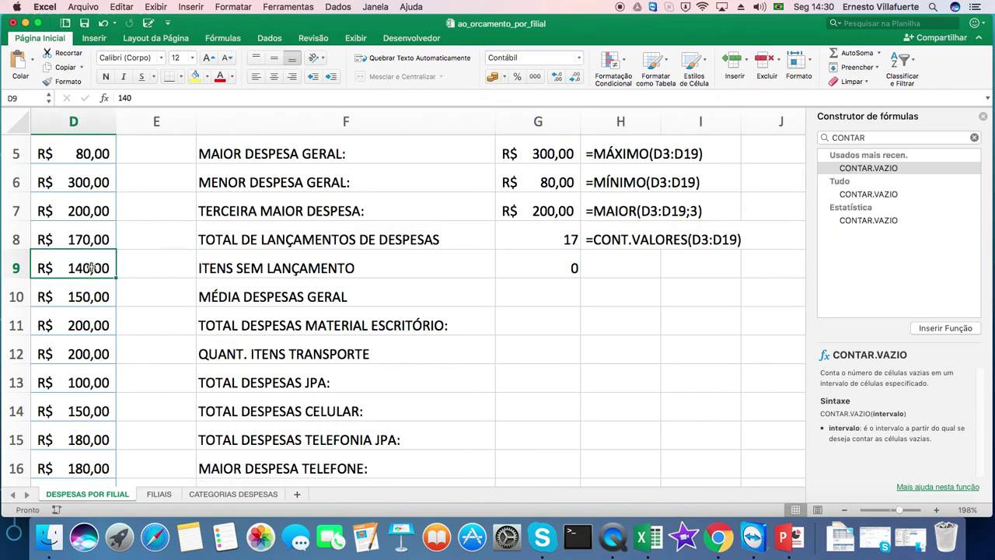
{"action": "key", "text": "Delete"}
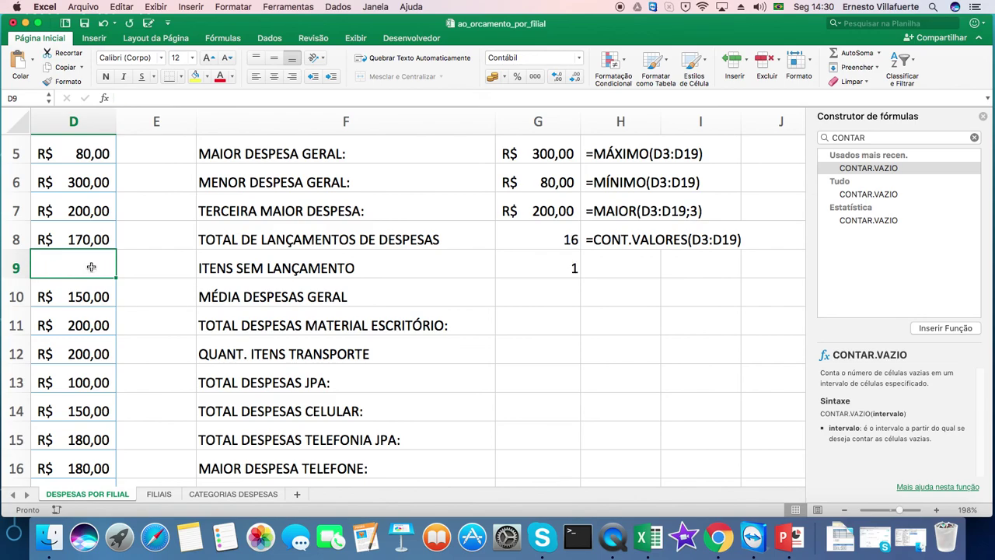
{"action": "left_click", "coordinate": [537, 267]}
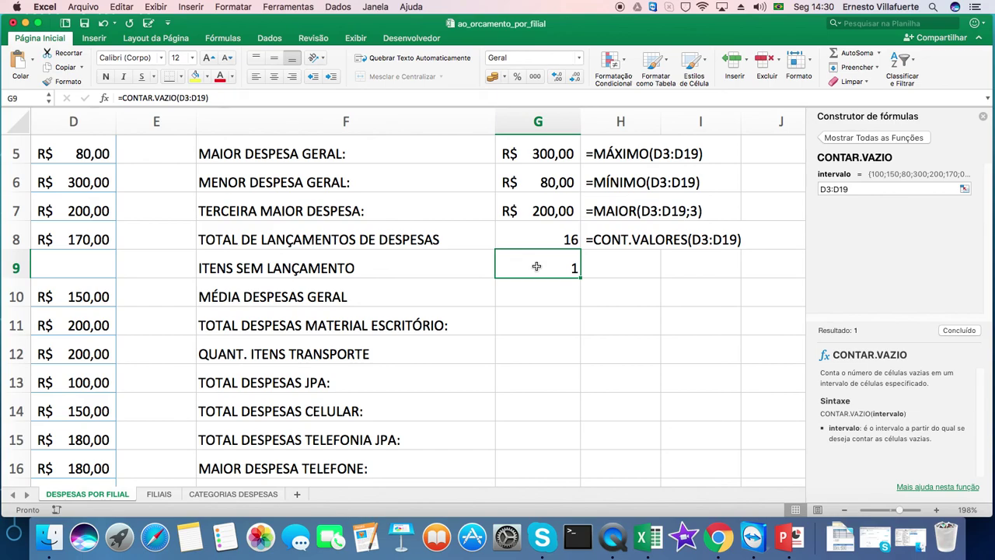
{"action": "left_click", "coordinate": [75, 298]}
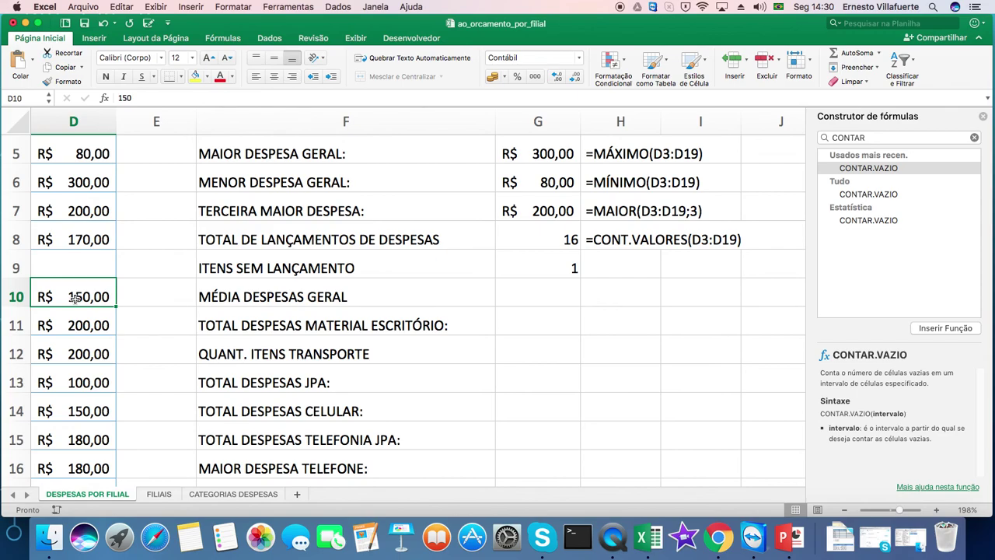
{"action": "key", "text": "Delete"}
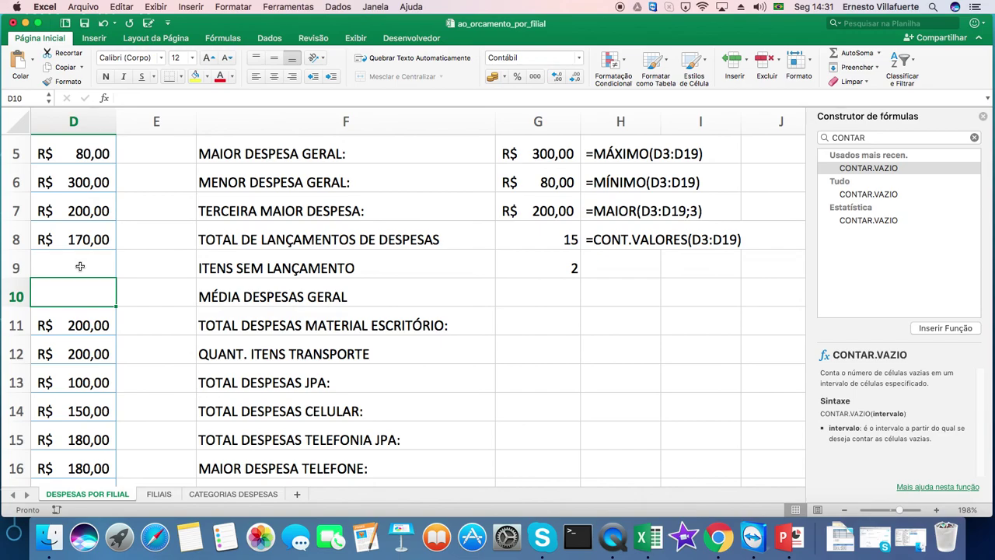
Re-enter the cleared expense values, 140 in D9 and 150 in D10.
{"action": "left_click", "coordinate": [80, 267]}
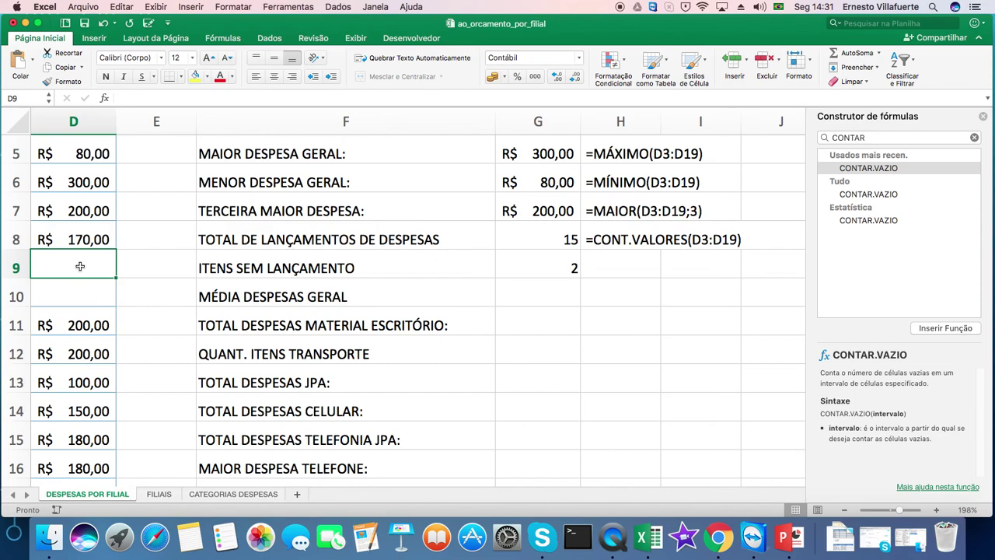
{"action": "type", "text": "140"}
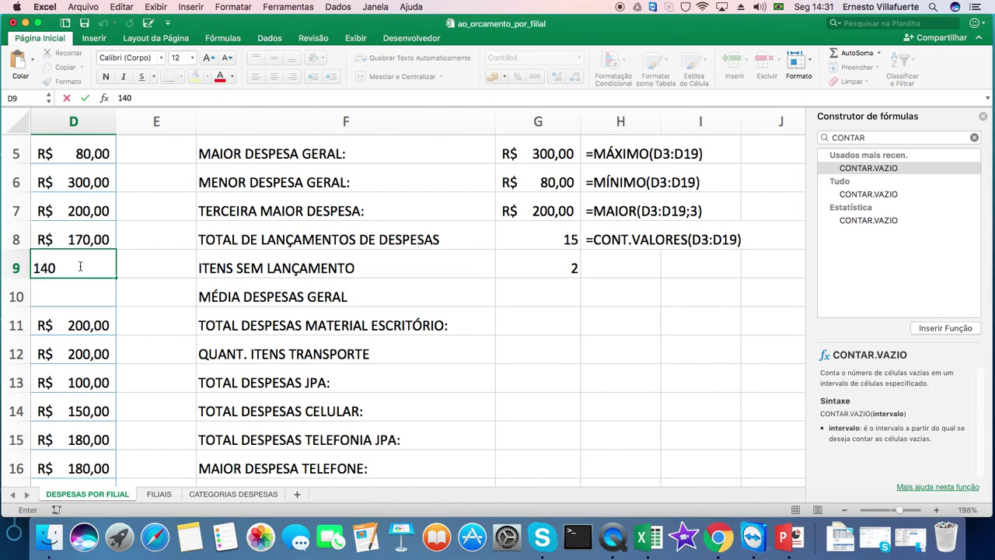
{"action": "key", "text": "Return"}
{"action": "type", "text": "150"}
{"action": "key", "text": "Return"}
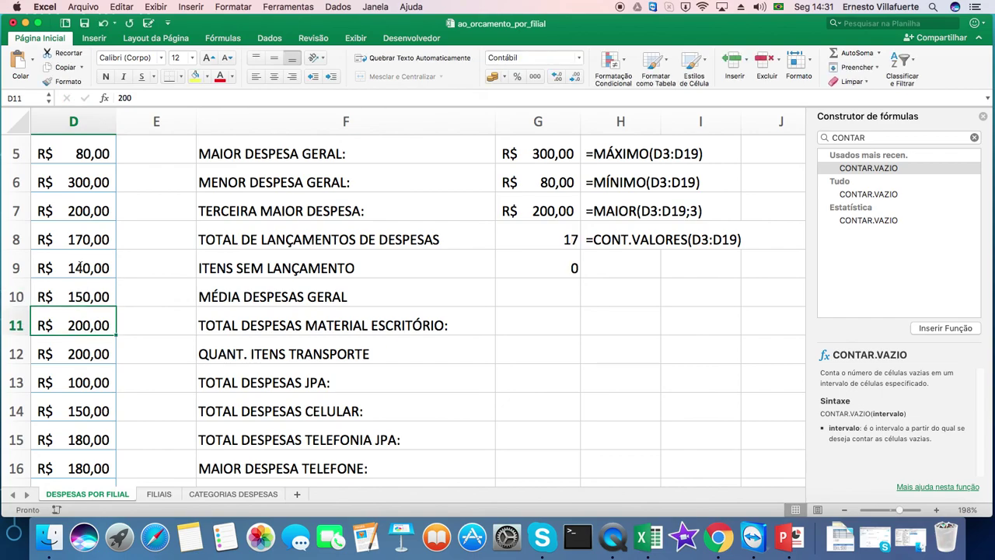
Copy the formula text =CONTAR.VAZIO(D3:D19) from cell G9, beside ITENS SEM LANÇAMENTO.
{"action": "left_click", "coordinate": [548, 259]}
{"action": "double_click", "coordinate": [548, 260]}
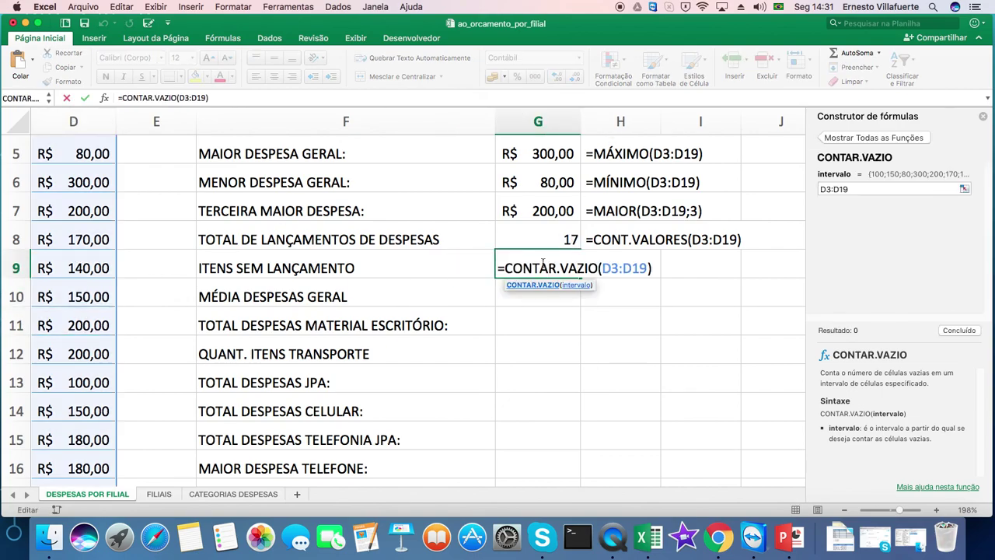
{"action": "left_click_drag", "start_coordinate": [500, 269], "coordinate": [658, 270]}
{"action": "key", "text": "super+c"}
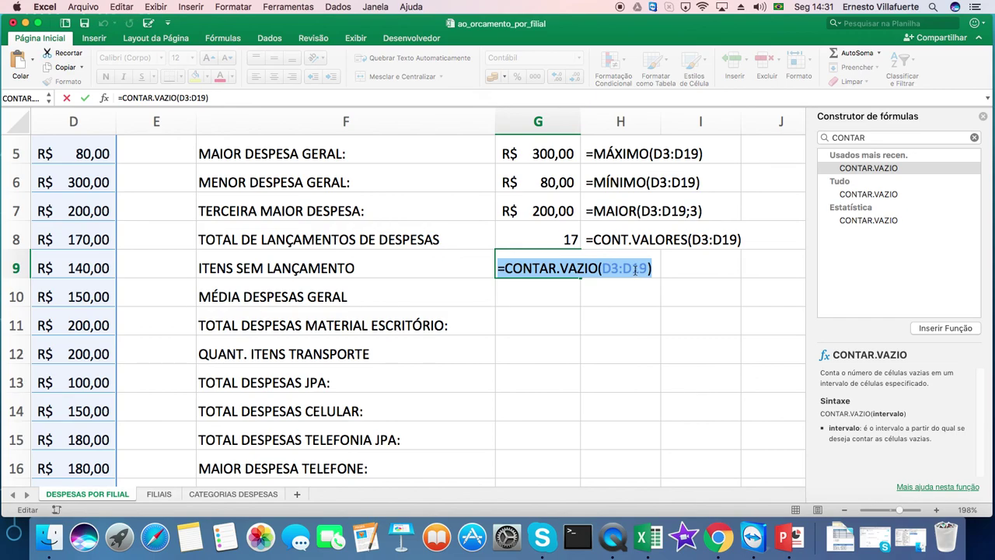
Copy the formula =CONTAR.VAZIO(D3:D19) from G9 into H9 as visible text.
{"action": "left_click", "coordinate": [633, 269]}
{"action": "double_click", "coordinate": [633, 269]}
{"action": "key", "text": "super+v"}
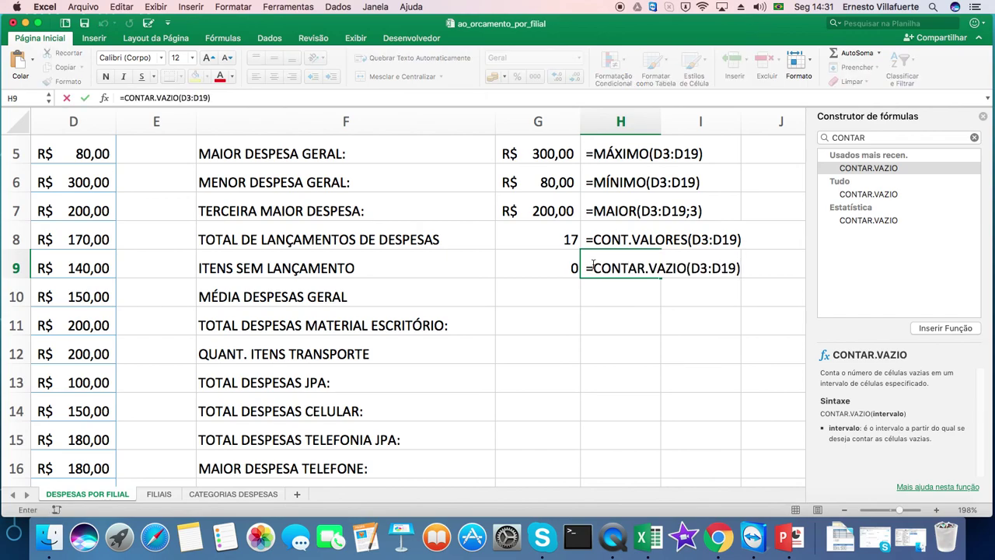
{"action": "left_click", "coordinate": [556, 288]}
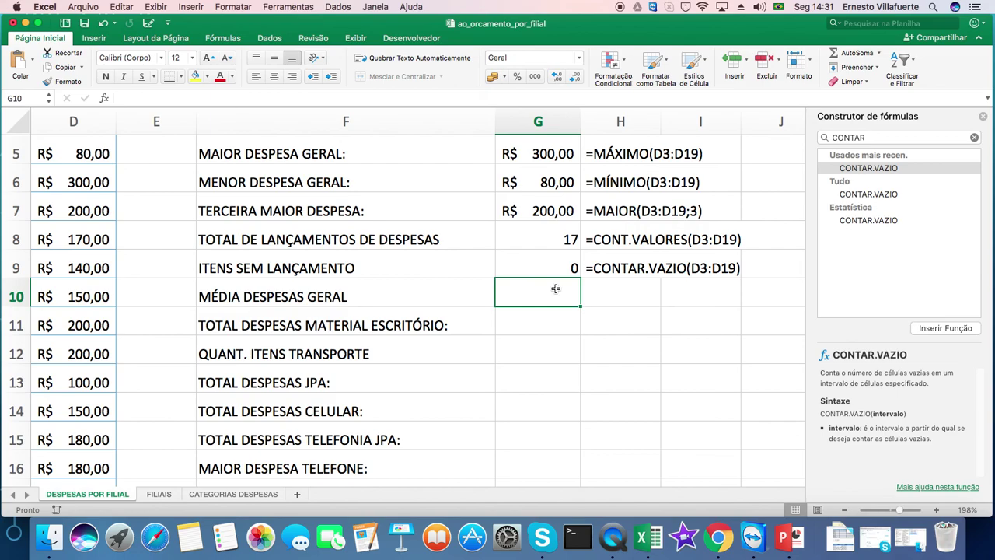
Insert the MÉDIA function from the formula builder into G10 for MÉDIA DESPESAS GERAL.
{"action": "left_click_drag", "start_coordinate": [226, 484], "coordinate": [201, 483]}
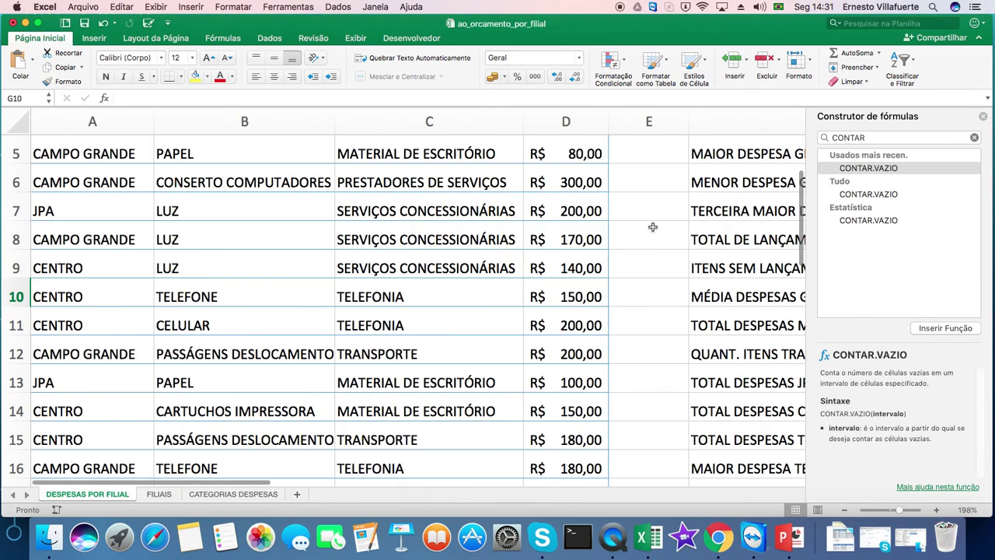
{"action": "left_click_drag", "start_coordinate": [800, 189], "coordinate": [788, 163]}
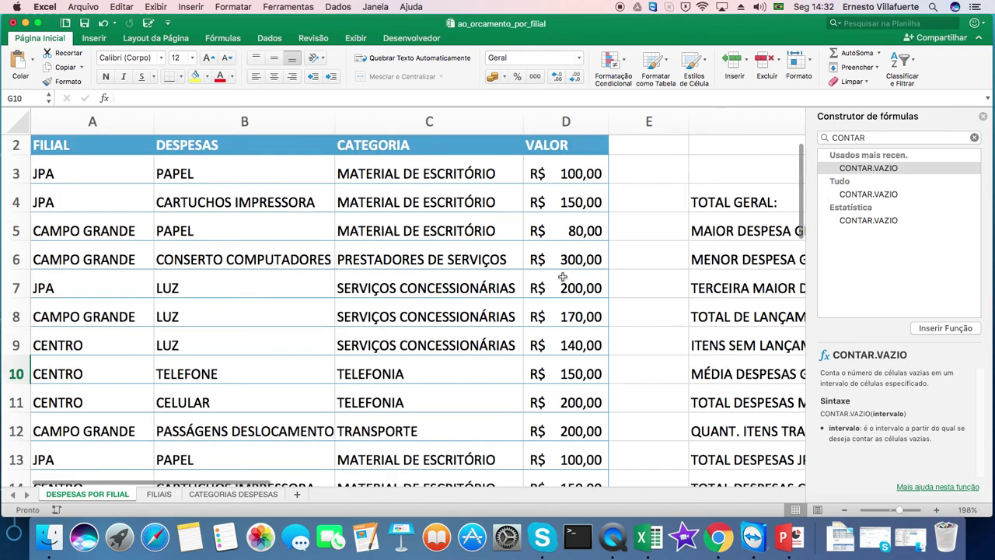
{"action": "left_click_drag", "start_coordinate": [124, 481], "coordinate": [332, 499]}
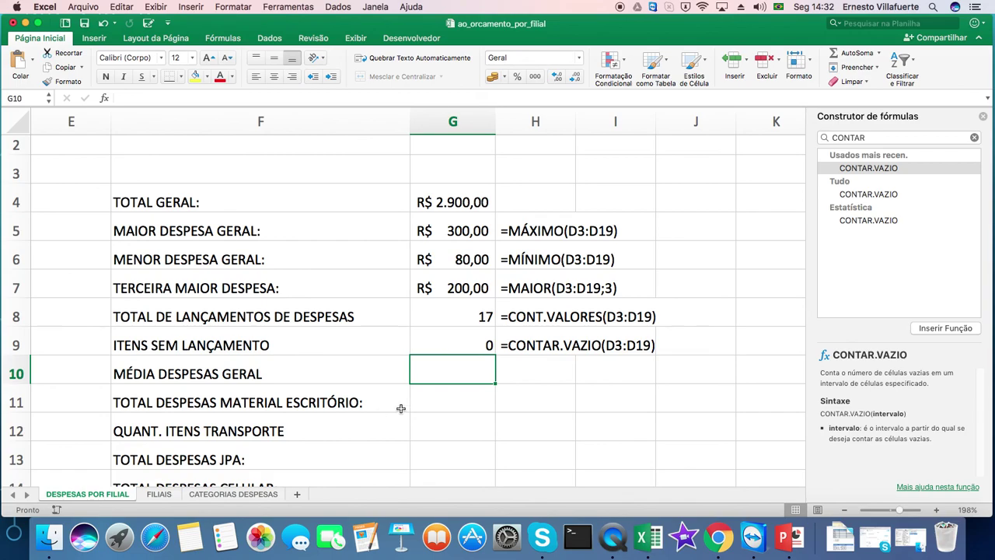
{"action": "left_click_drag", "start_coordinate": [871, 137], "coordinate": [832, 140]}
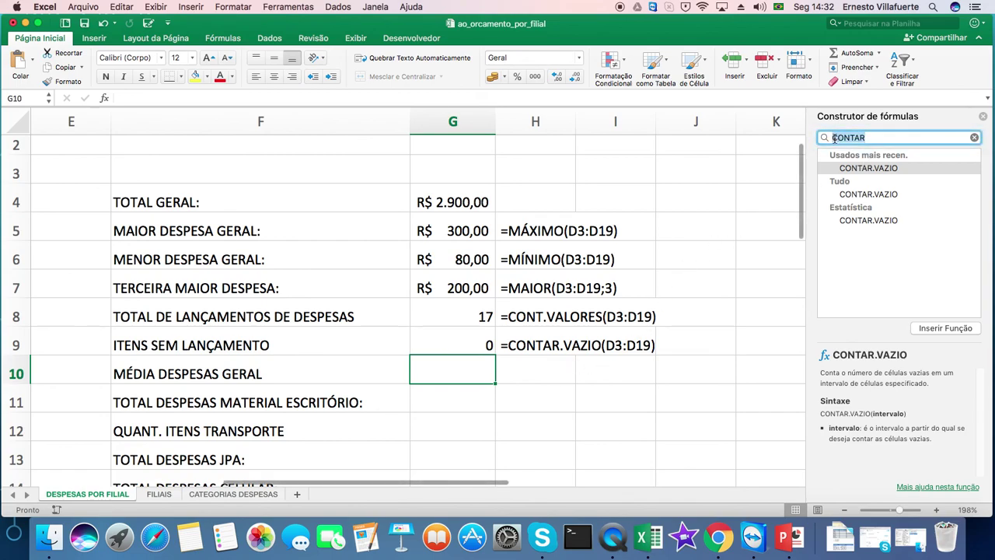
{"action": "key", "text": "BackSpace"}
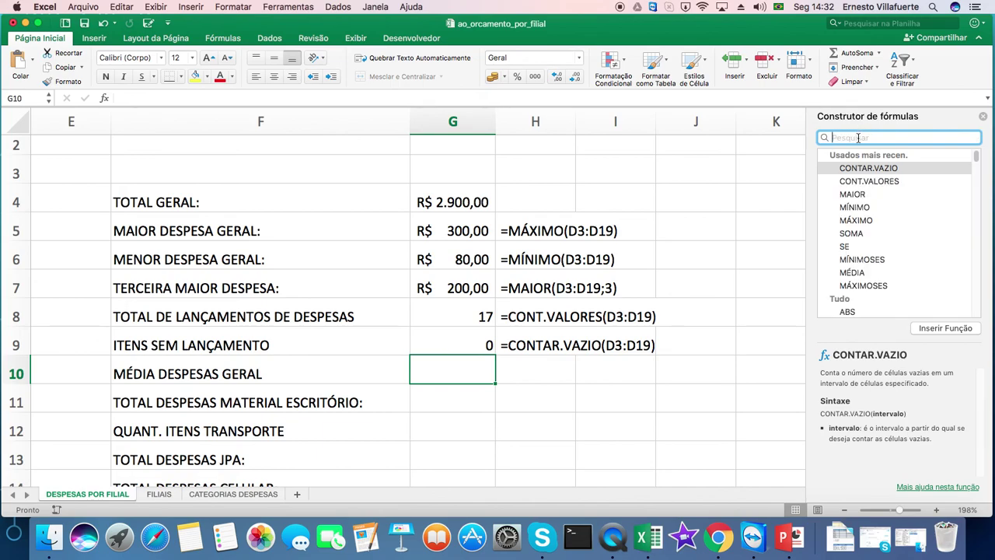
{"action": "left_click", "coordinate": [852, 273]}
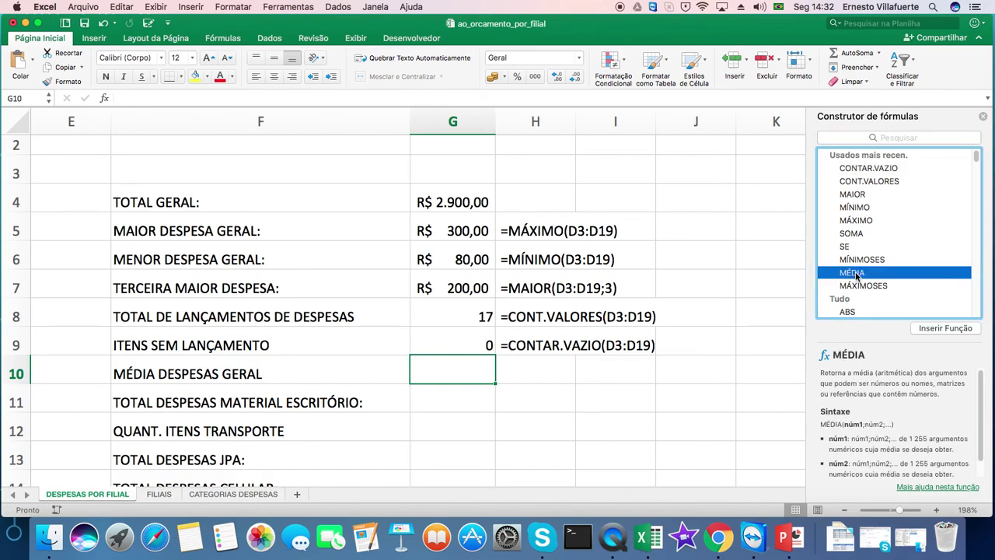
{"action": "left_click", "coordinate": [938, 330]}
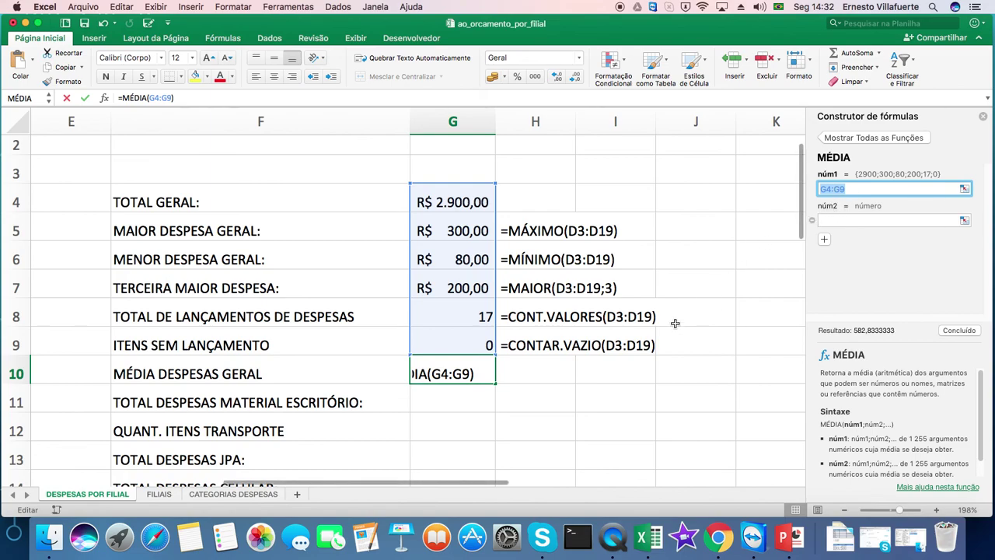
Set the first argument of MÉDIA to the VALOR range D3:D19 and complete the formula.
{"action": "scroll", "coordinate": [413, 479], "scroll_direction": "left", "scroll_amount": 10}
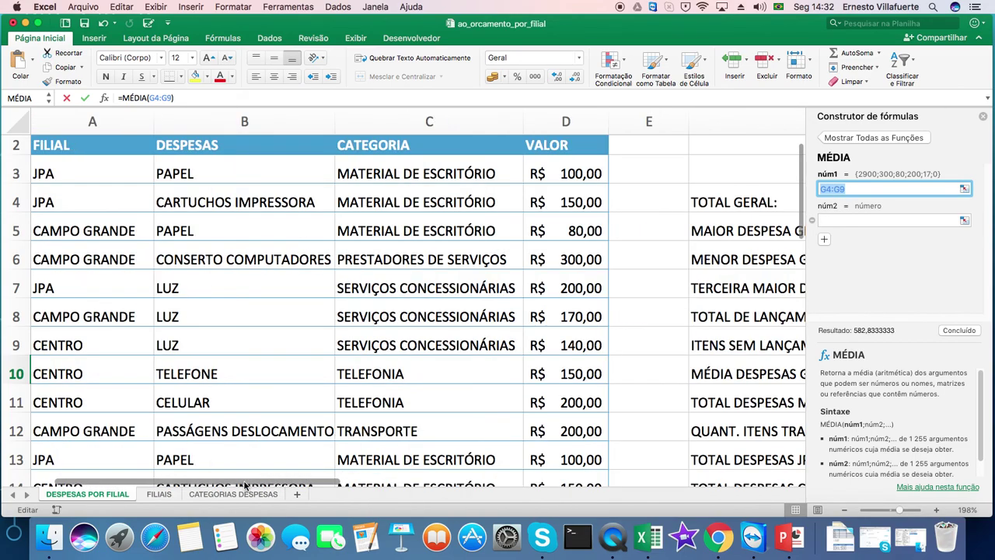
{"action": "left_click", "coordinate": [558, 174]}
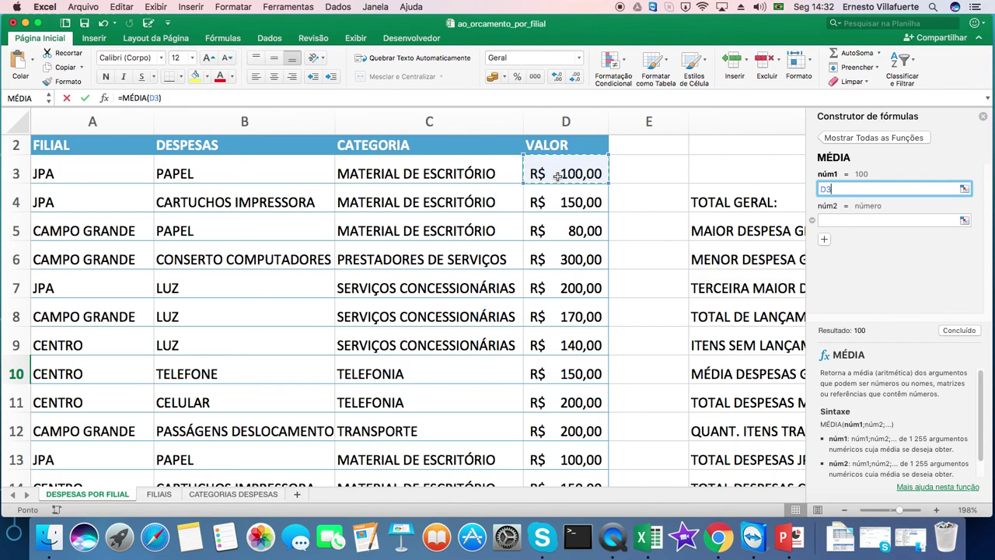
{"action": "left_click_drag", "start_coordinate": [557, 176], "coordinate": [562, 326]}
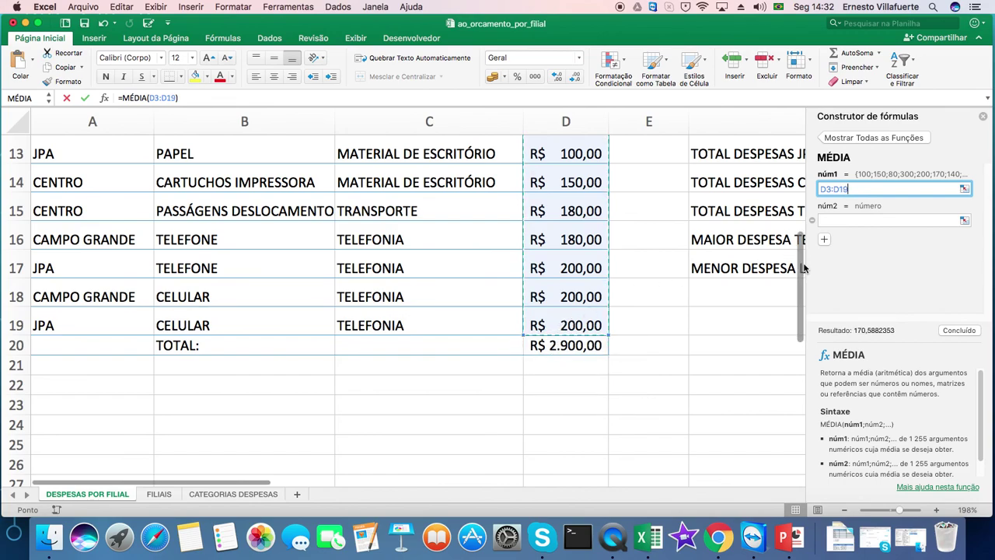
{"action": "left_click", "coordinate": [958, 331]}
Copy the formula =MÉDIA(D3:D19) from G10 into H10 as visible text.
{"action": "left_click_drag", "start_coordinate": [801, 235], "coordinate": [803, 189]}
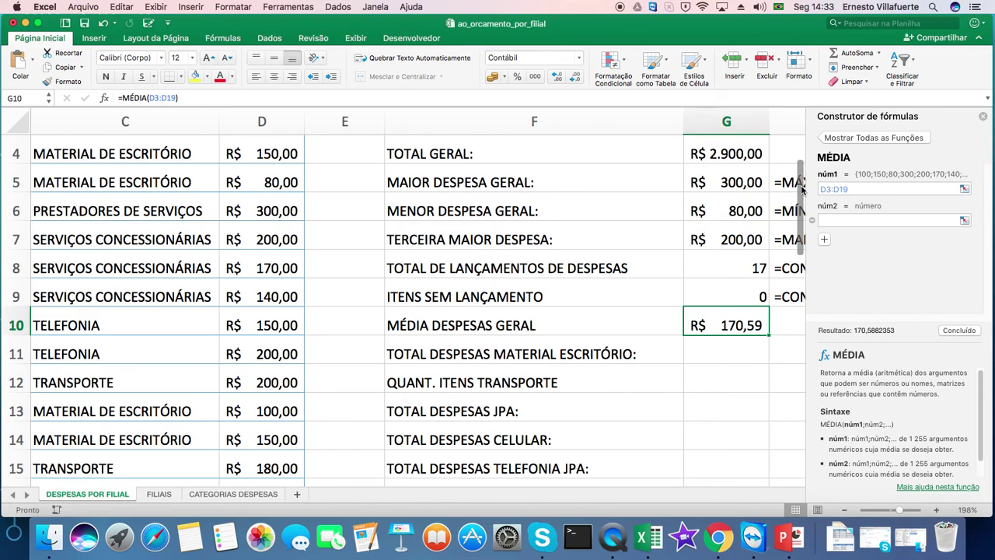
{"action": "scroll", "coordinate": [803, 190], "scroll_direction": "down", "scroll_amount": 1}
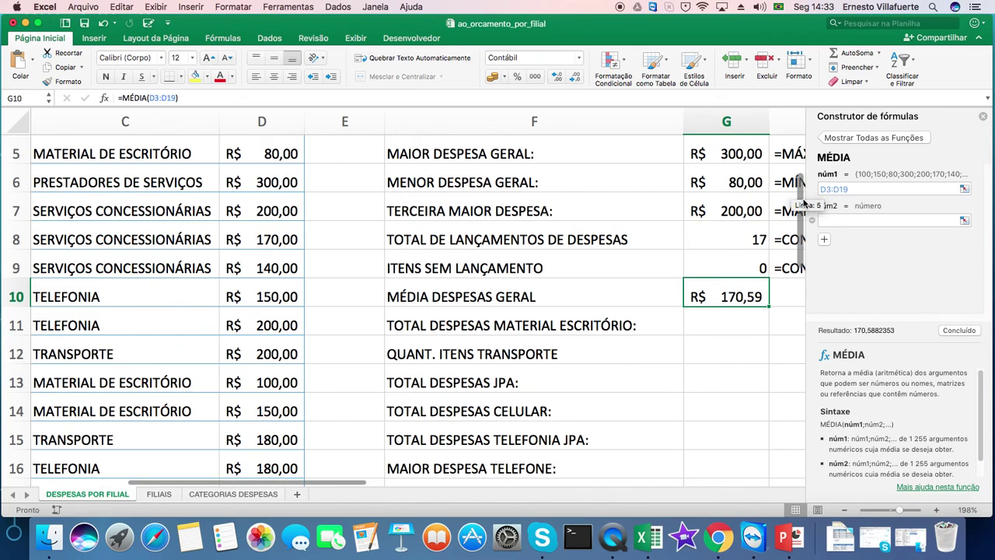
{"action": "left_click_drag", "start_coordinate": [318, 483], "coordinate": [491, 493]}
{"action": "double_click", "coordinate": [388, 297]}
{"action": "left_click_drag", "start_coordinate": [335, 297], "coordinate": [452, 303]}
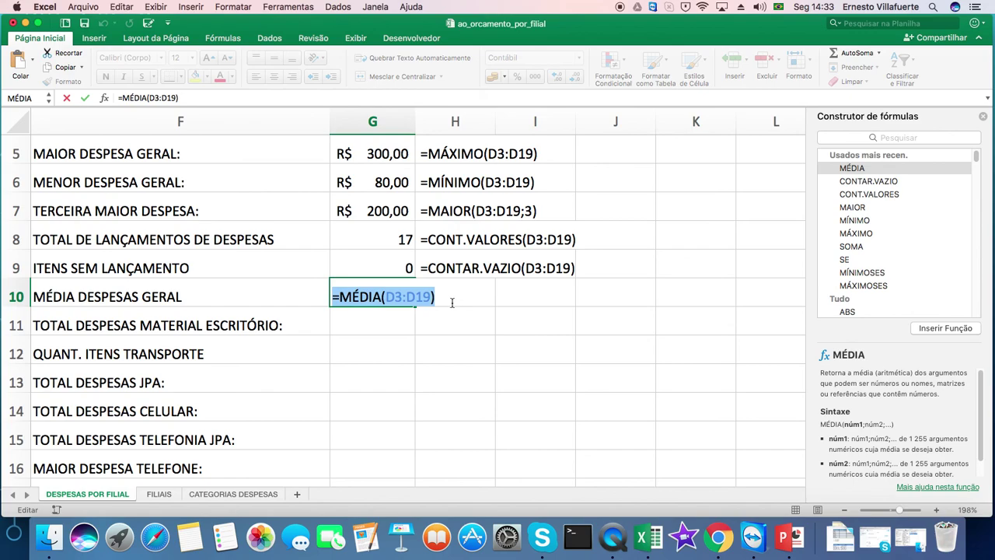
{"action": "key", "text": "Escape"}
{"action": "double_click", "coordinate": [452, 293]}
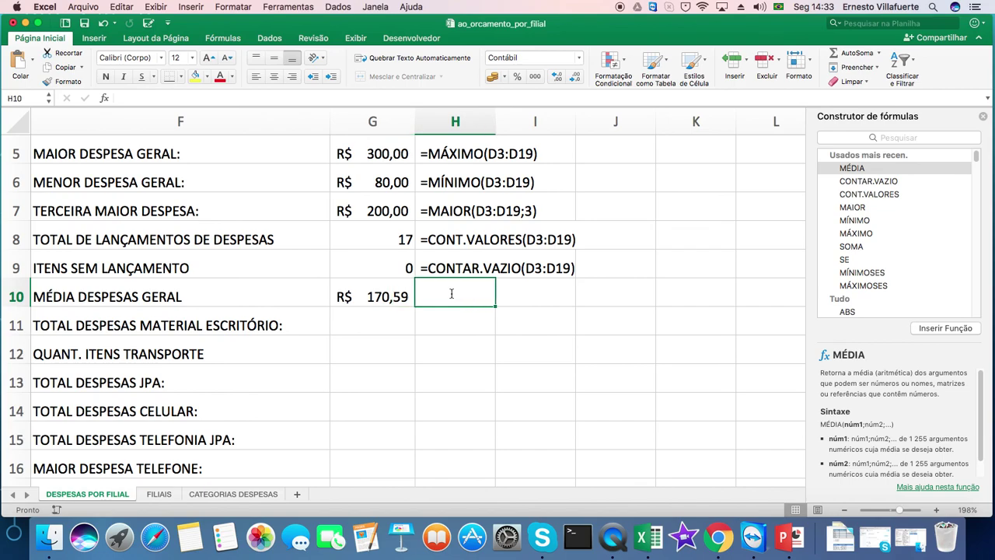
{"action": "key", "text": "super+v"}
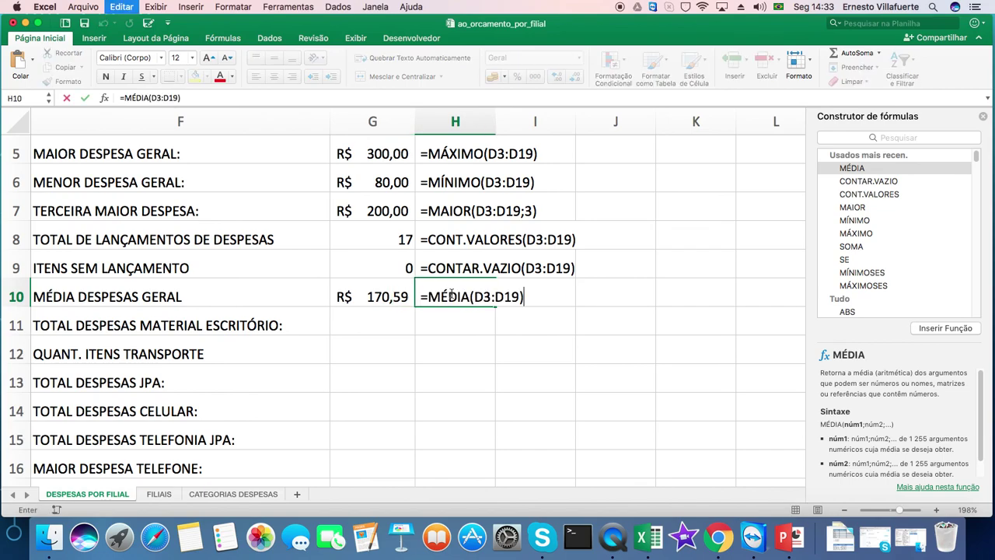
{"action": "key", "text": "Return"}
Examine the expense table's branches, expenses and categories, and the unfilled summary items from TOTAL DESPESAS MATERIAL ESCRITÓRIO to MENOR DESPESA LUZ.
{"action": "left_click", "coordinate": [396, 321]}
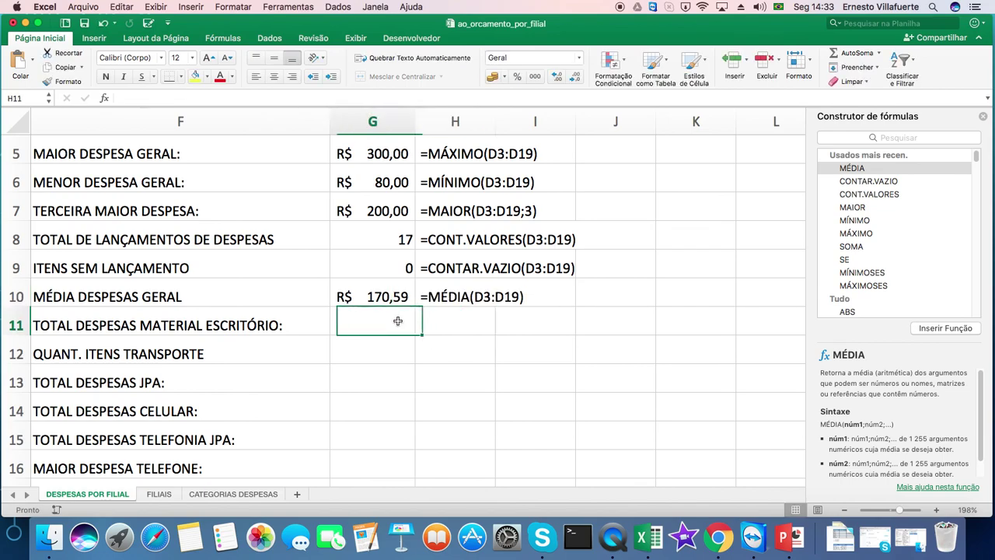
{"action": "left_click_drag", "start_coordinate": [343, 481], "coordinate": [266, 488]}
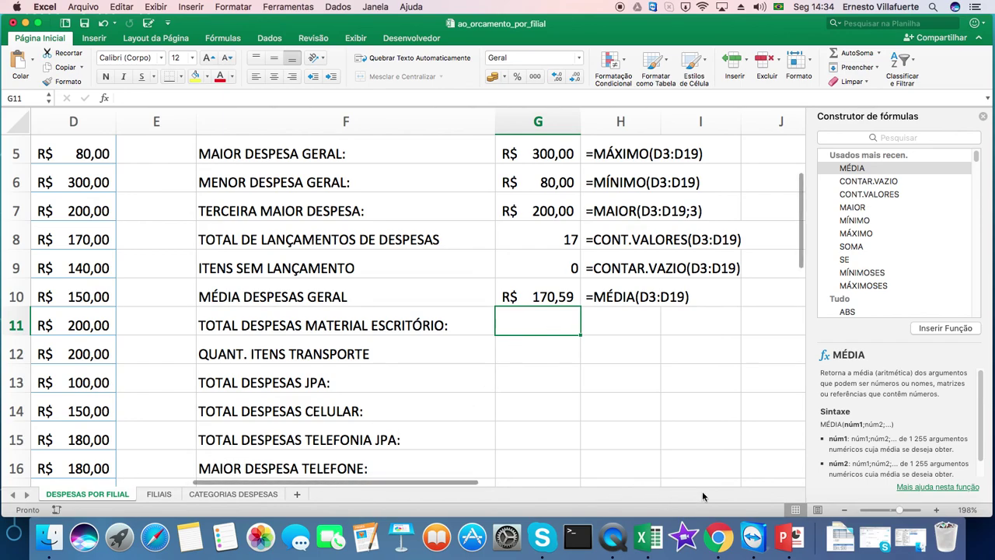
{"action": "left_click_drag", "start_coordinate": [428, 482], "coordinate": [495, 506]}
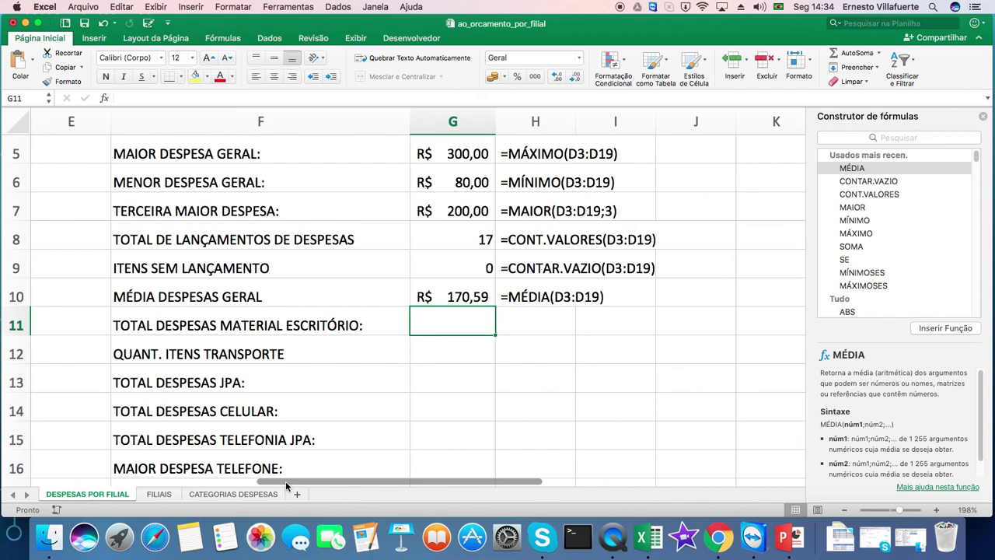
{"action": "left_click_drag", "start_coordinate": [286, 486], "coordinate": [5, 486]}
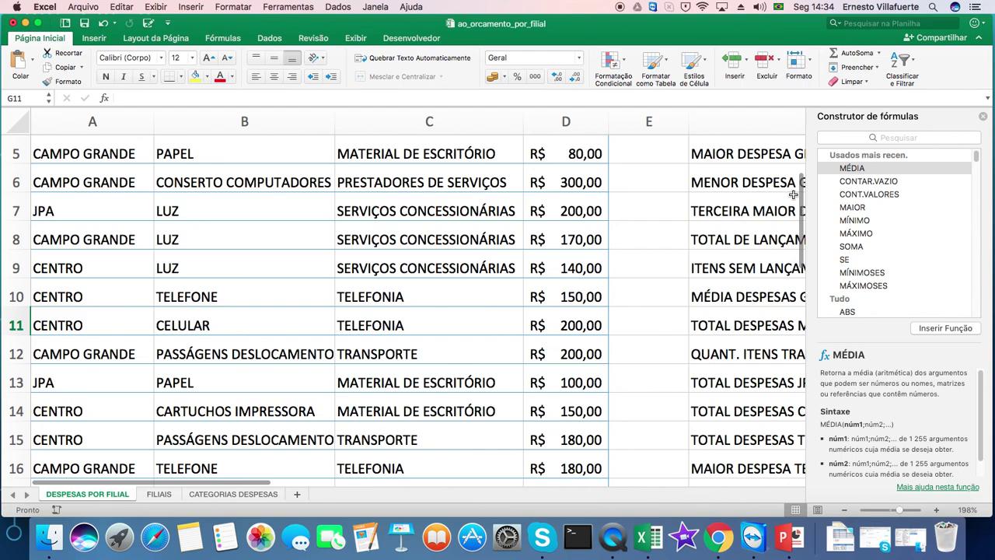
{"action": "left_click_drag", "start_coordinate": [801, 194], "coordinate": [794, 161]}
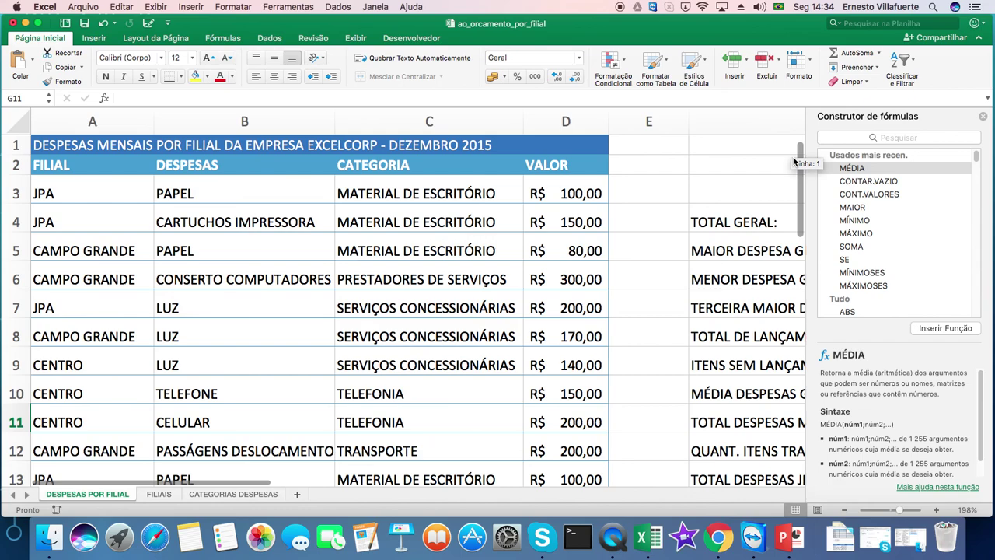
{"action": "left_click_drag", "start_coordinate": [794, 161], "coordinate": [794, 227]}
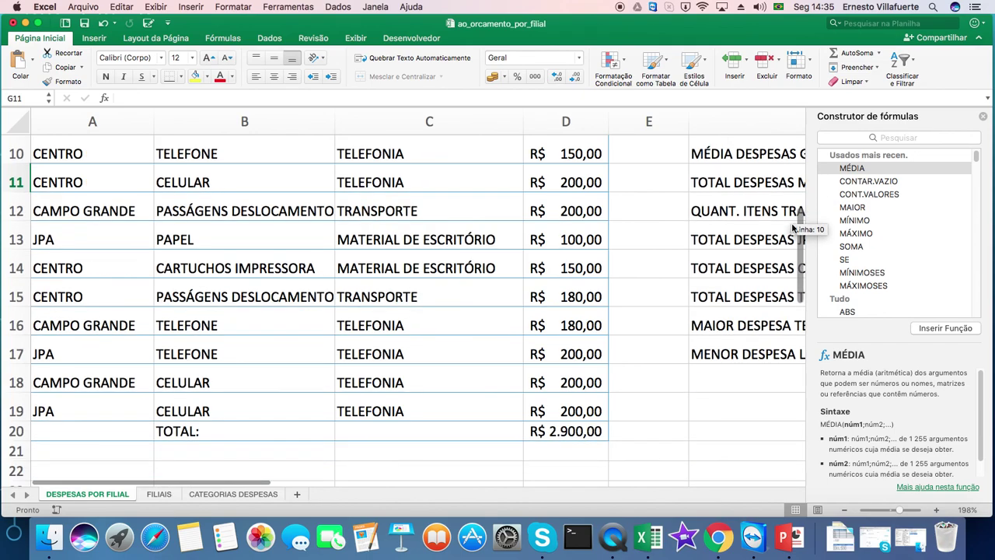
{"action": "left_click_drag", "start_coordinate": [792, 225], "coordinate": [792, 224]}
{"action": "left_click_drag", "start_coordinate": [252, 482], "coordinate": [527, 476]}
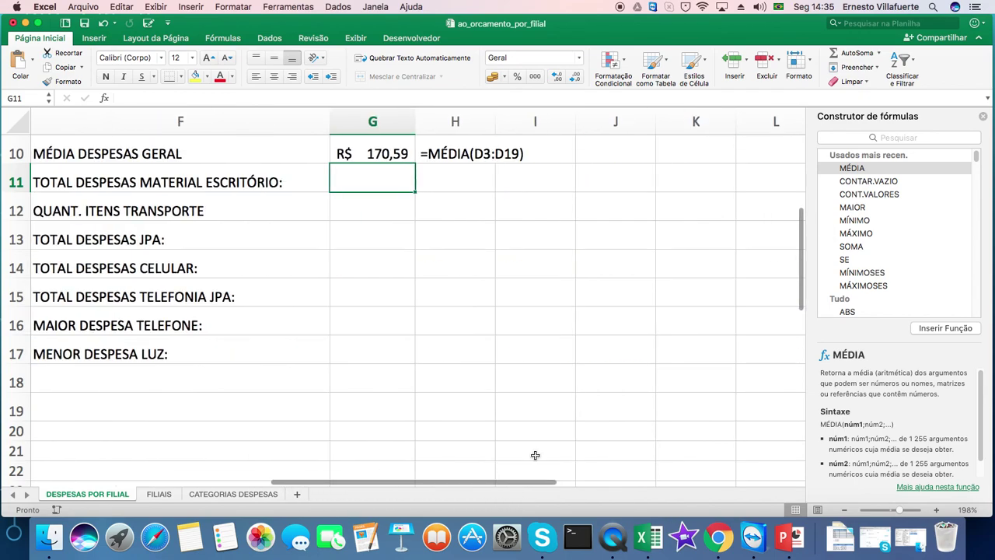
{"action": "left_click_drag", "start_coordinate": [802, 223], "coordinate": [802, 205]}
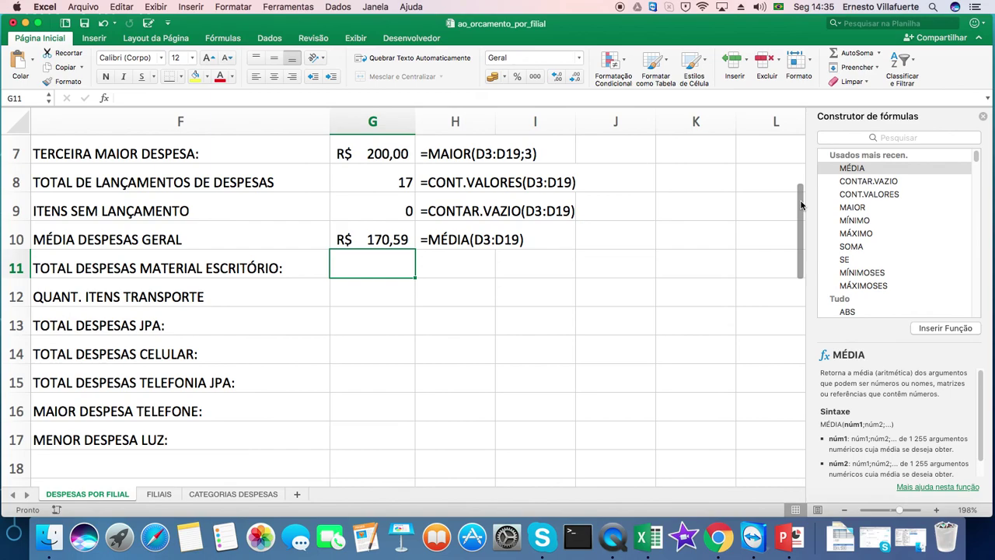
Find the CONT.SE function in the formula builder and insert it into G12 for QUANT. ITENS TRANSPORTE.
{"action": "left_click", "coordinate": [355, 291]}
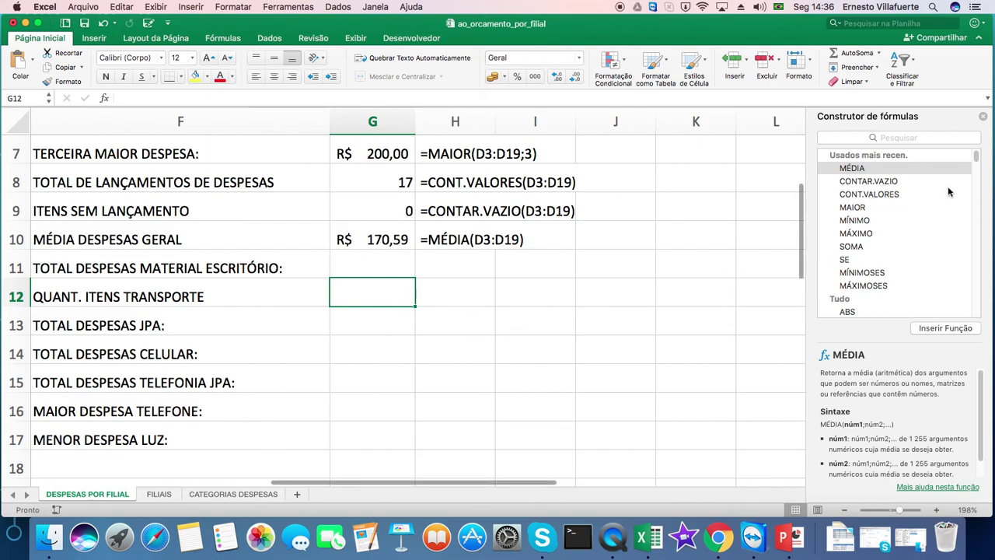
{"action": "left_click", "coordinate": [898, 138]}
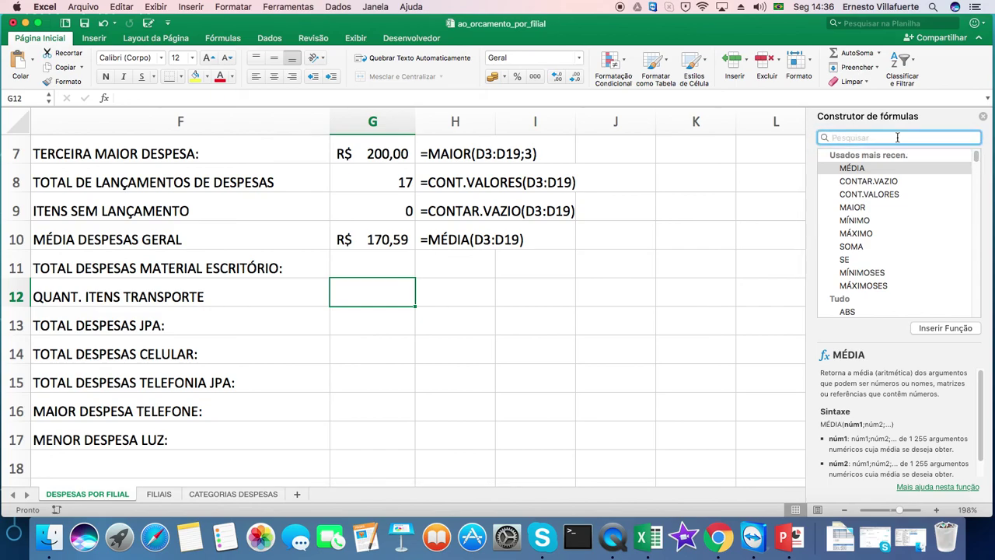
{"action": "type", "text": "CONT"}
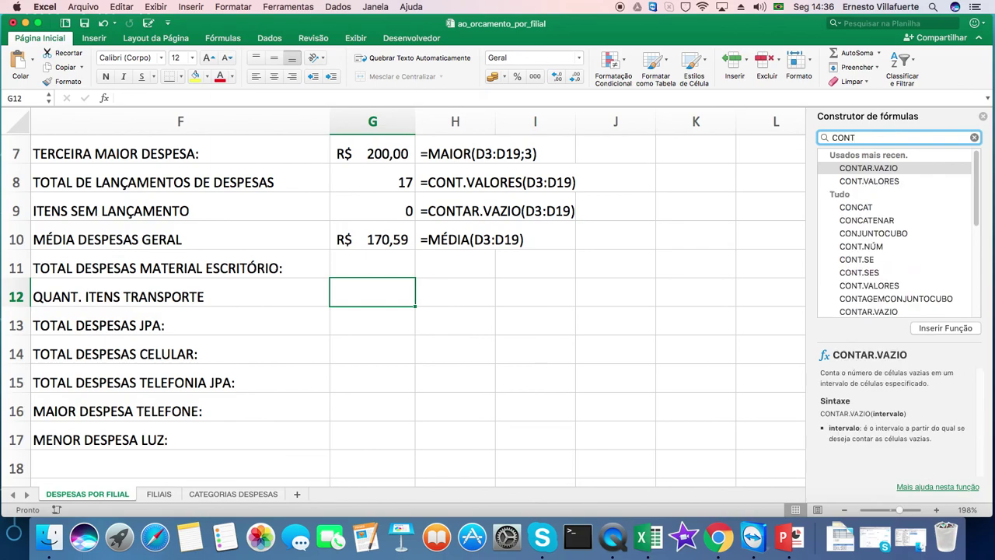
{"action": "type", "text": ".SE"}
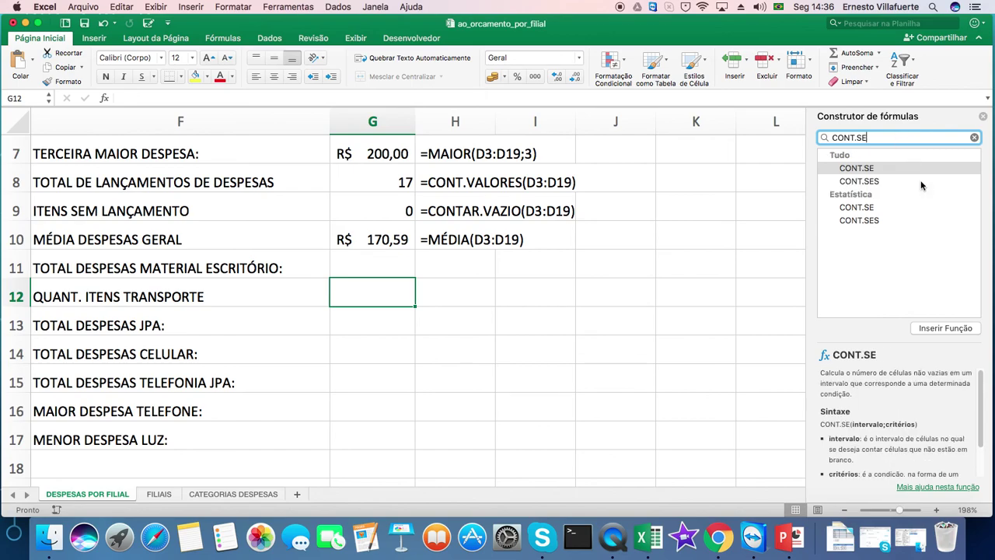
{"action": "left_click", "coordinate": [874, 170]}
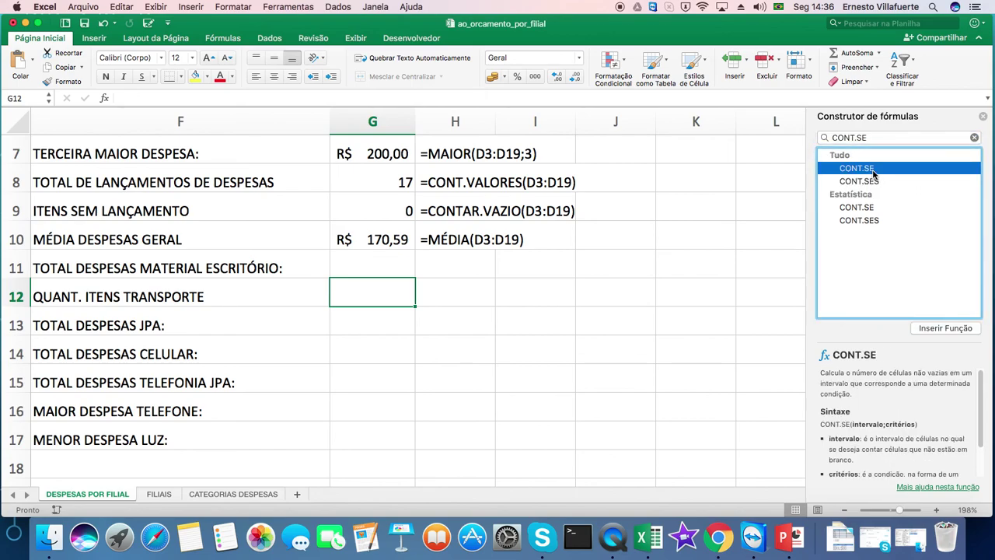
{"action": "left_click", "coordinate": [948, 329]}
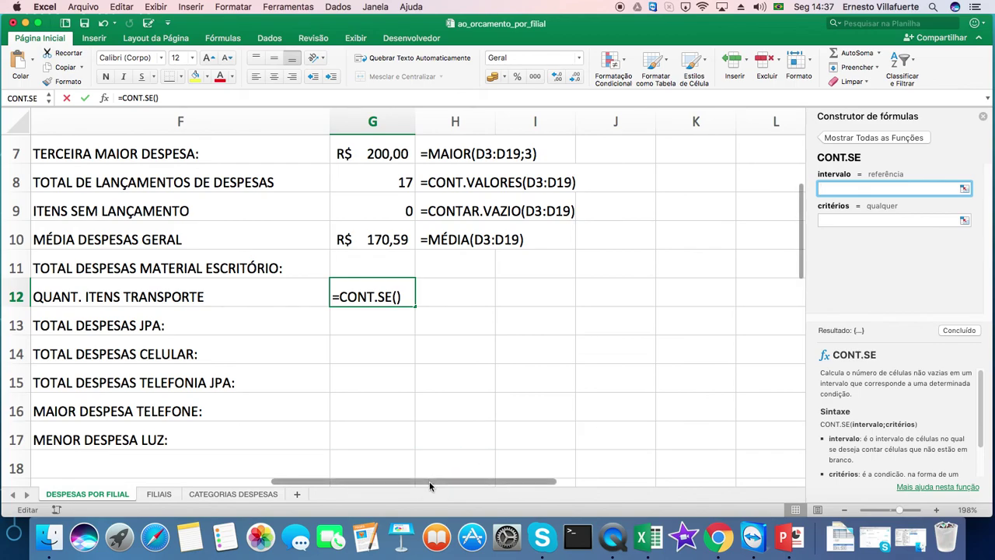
Set the interval of CONT.SE in G12 to the CATEGORIA cells C3:C19.
{"action": "left_click_drag", "start_coordinate": [429, 481], "coordinate": [247, 478]}
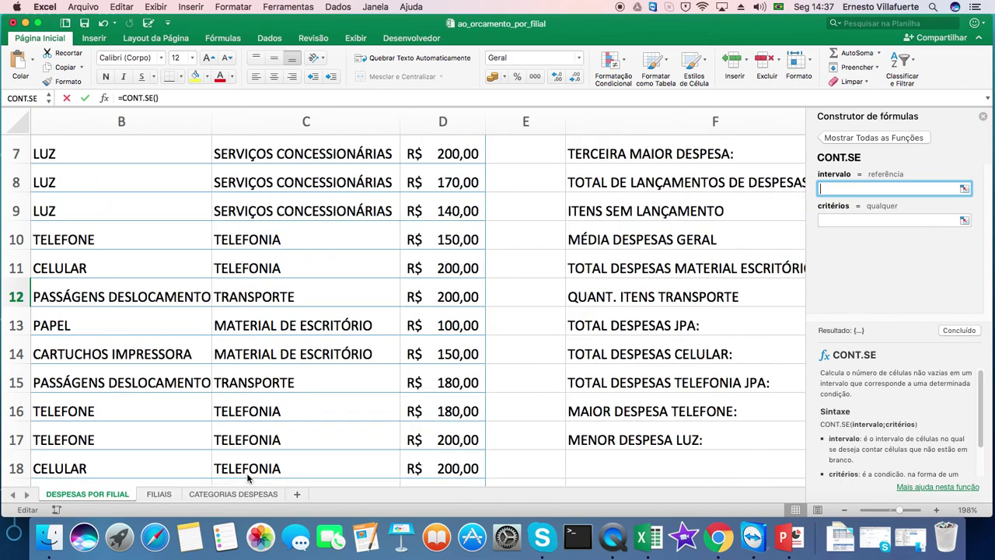
{"action": "left_click_drag", "start_coordinate": [800, 195], "coordinate": [796, 145]}
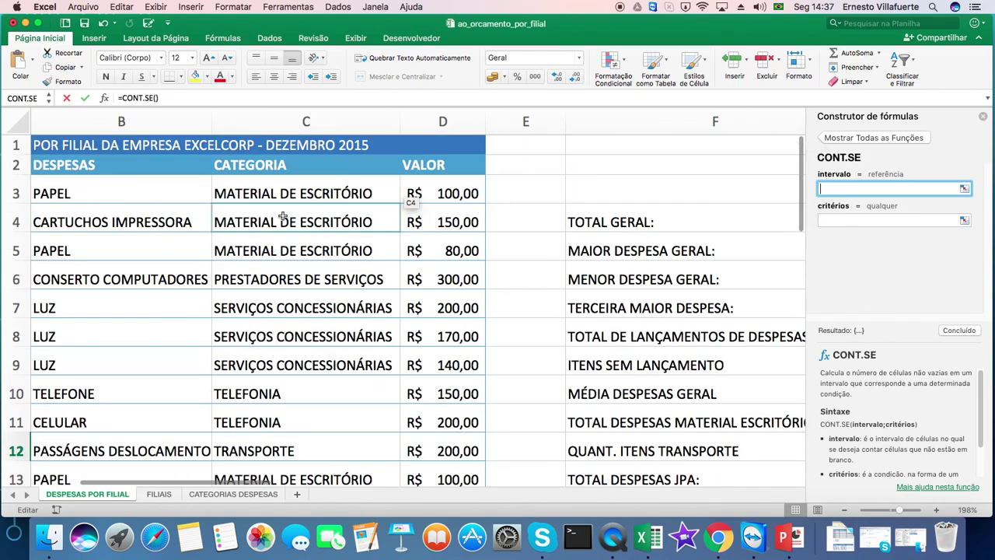
{"action": "left_click", "coordinate": [470, 199]}
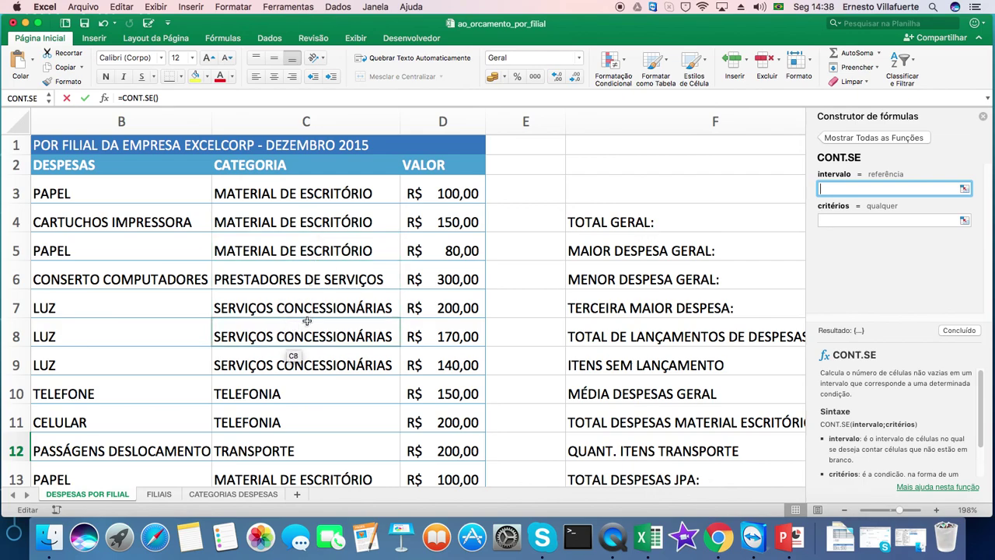
{"action": "left_click", "coordinate": [312, 191]}
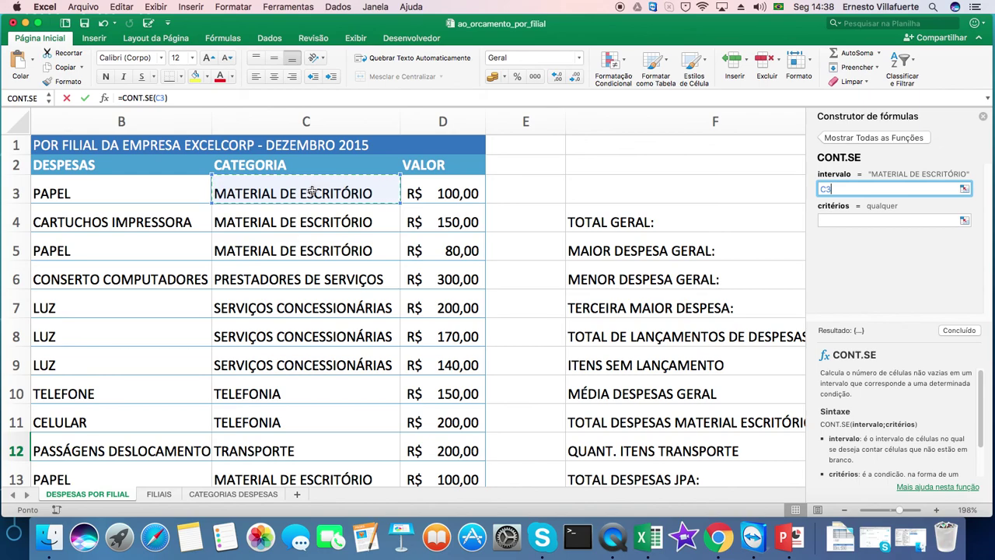
{"action": "left_click_drag", "start_coordinate": [312, 192], "coordinate": [285, 240]}
Set the CONT.SE criterion to TRANSPORTE and complete the formula in G12.
{"action": "left_click_drag", "start_coordinate": [265, 482], "coordinate": [408, 486]}
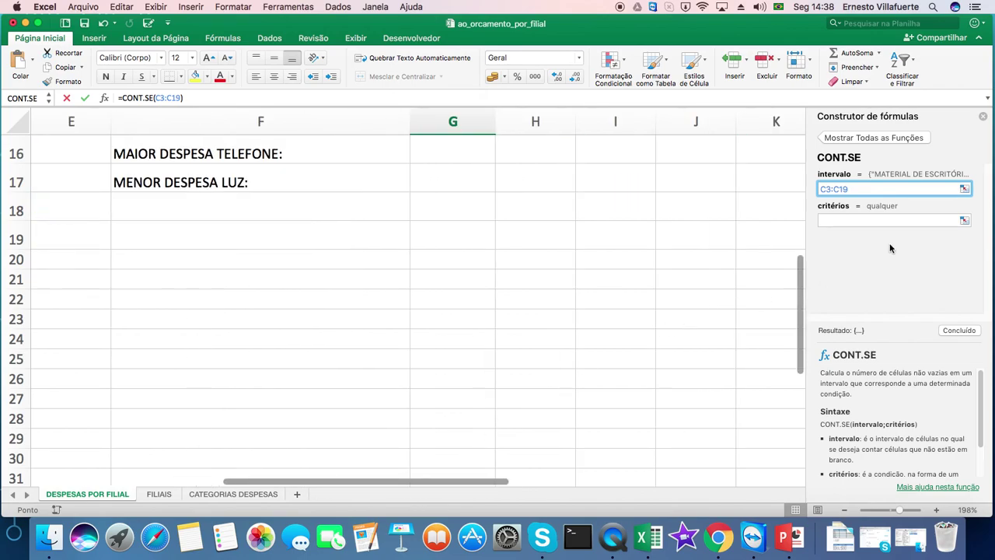
{"action": "left_click", "coordinate": [853, 220]}
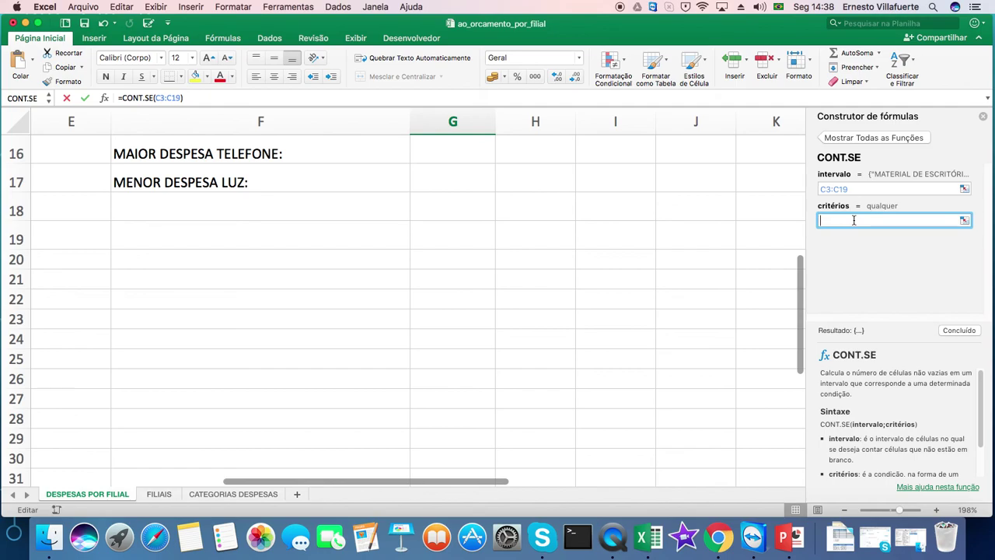
{"action": "left_click_drag", "start_coordinate": [801, 268], "coordinate": [804, 212]}
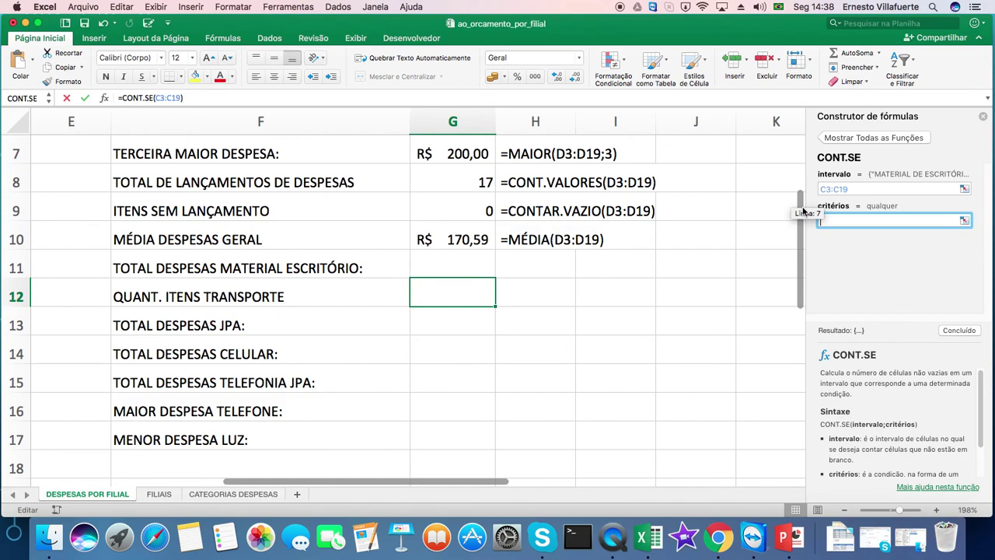
{"action": "left_click_drag", "start_coordinate": [804, 211], "coordinate": [803, 212]}
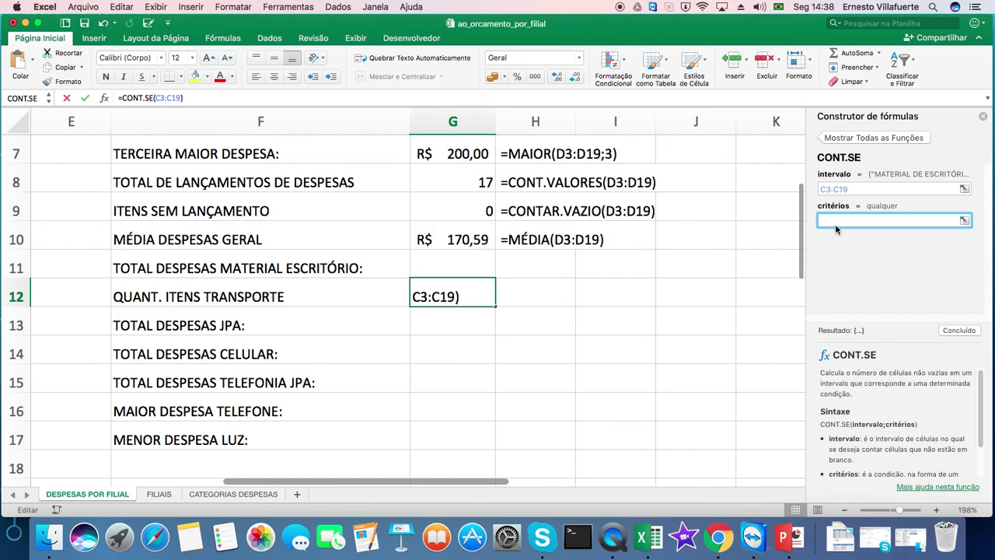
{"action": "type", "text": "TRANSPORTE"}
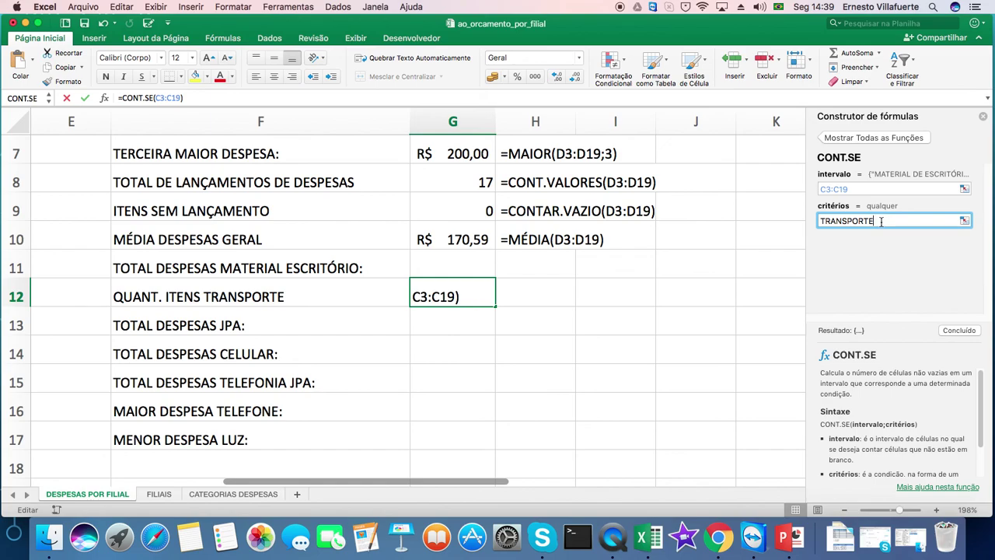
{"action": "left_click", "coordinate": [960, 331]}
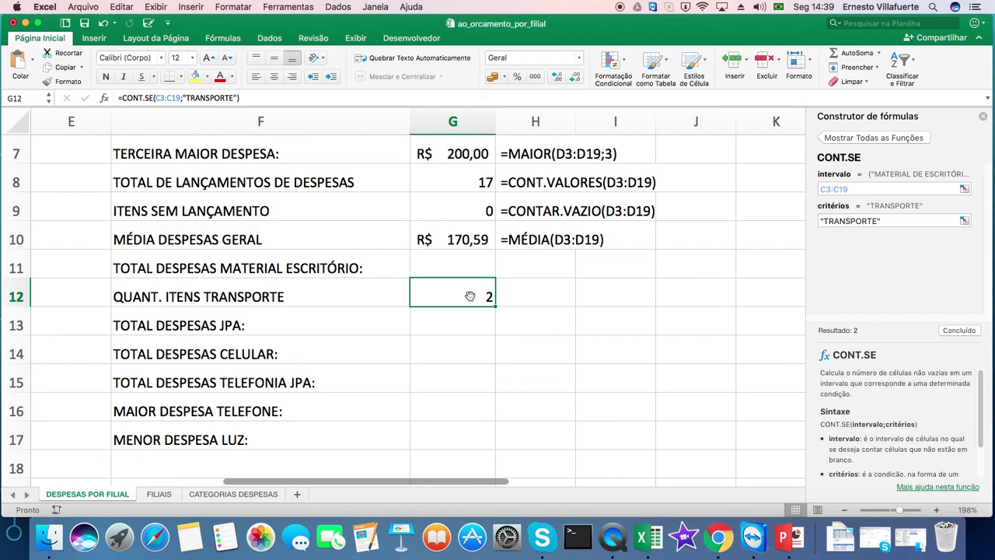
Check the TRANSPORTE entries in the CATEGORIA column against the count for QUANT. ITENS TRANSPORTE.
{"action": "left_click_drag", "start_coordinate": [459, 486], "coordinate": [268, 482]}
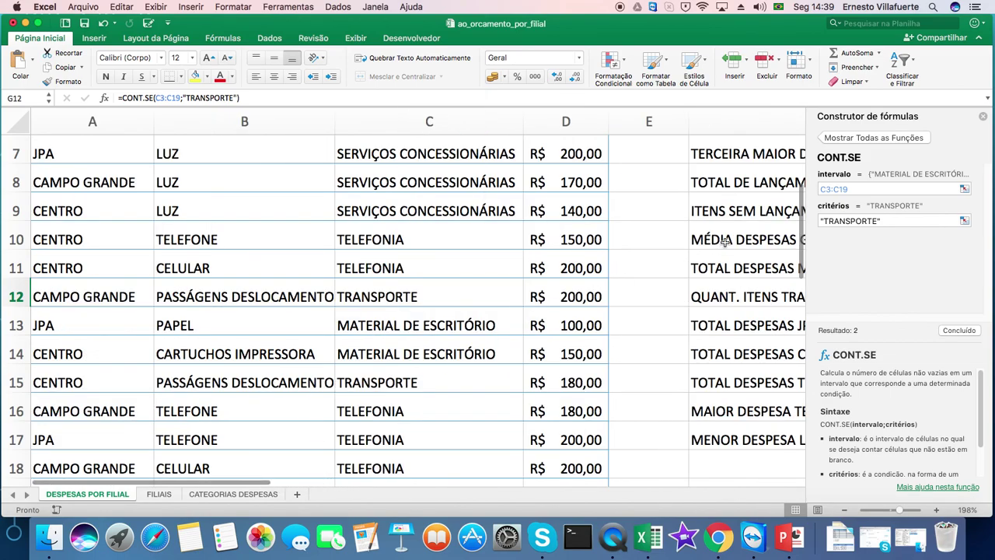
{"action": "left_click_drag", "start_coordinate": [800, 205], "coordinate": [797, 180]}
{"action": "left_click_drag", "start_coordinate": [797, 184], "coordinate": [798, 210]}
{"action": "left_click", "coordinate": [397, 295]}
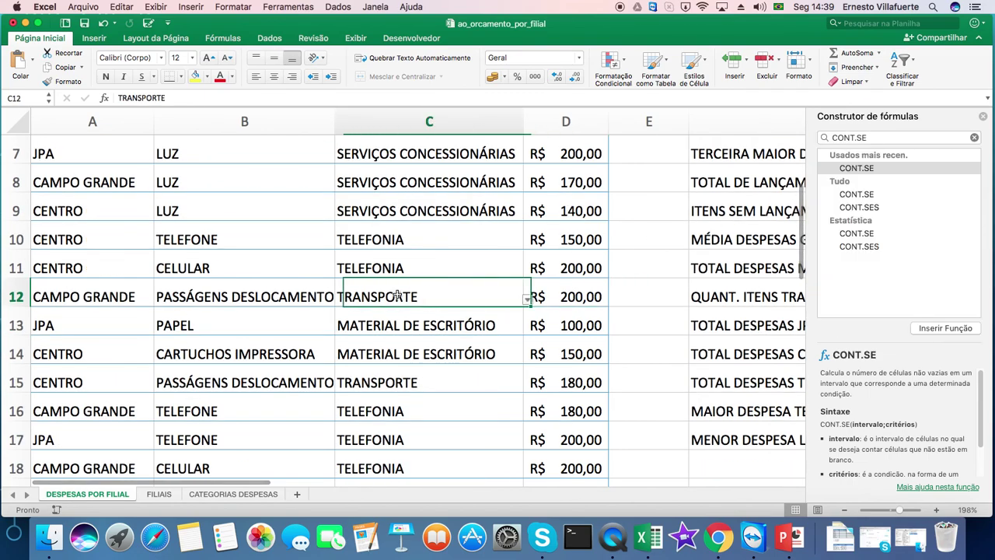
{"action": "left_click", "coordinate": [394, 384]}
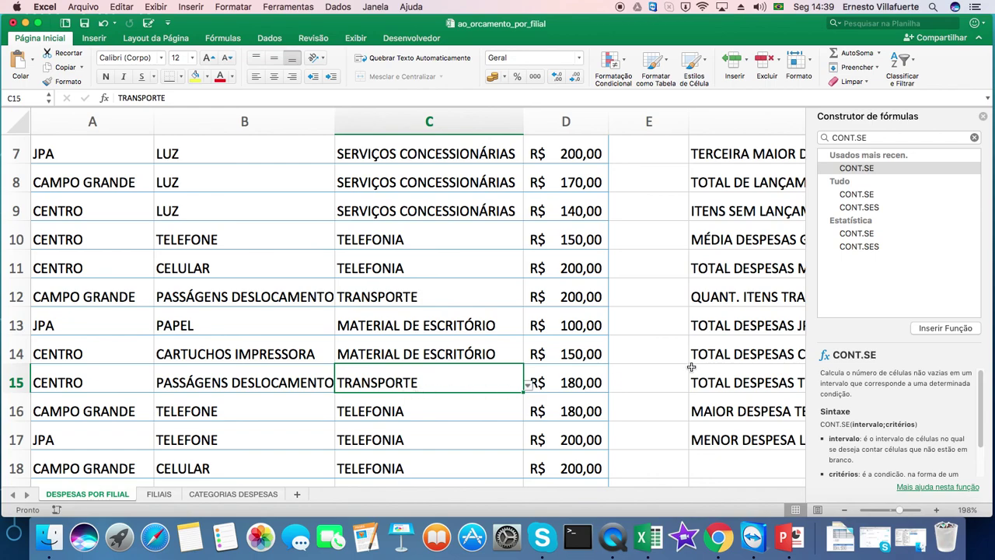
{"action": "left_click_drag", "start_coordinate": [801, 265], "coordinate": [802, 286]}
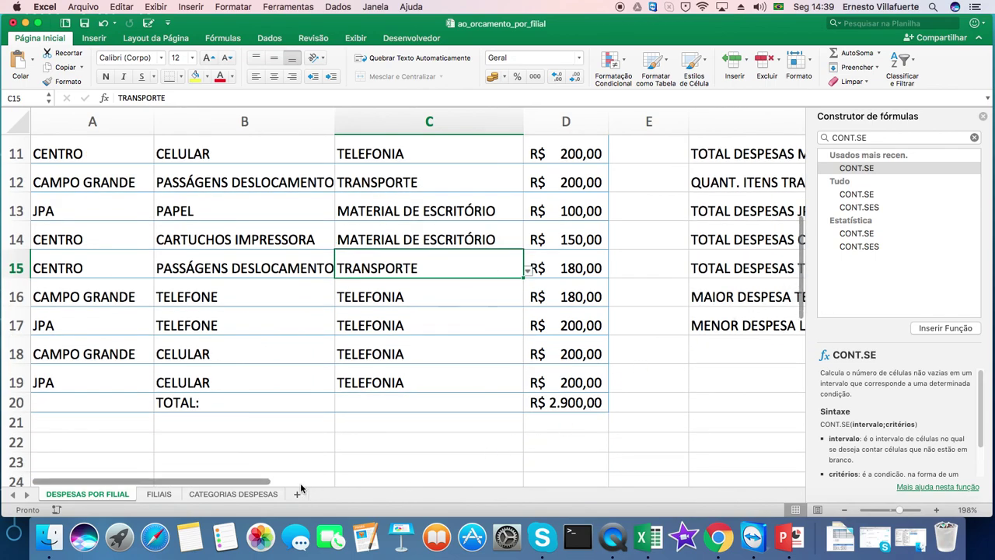
{"action": "left_click_drag", "start_coordinate": [251, 483], "coordinate": [439, 498]}
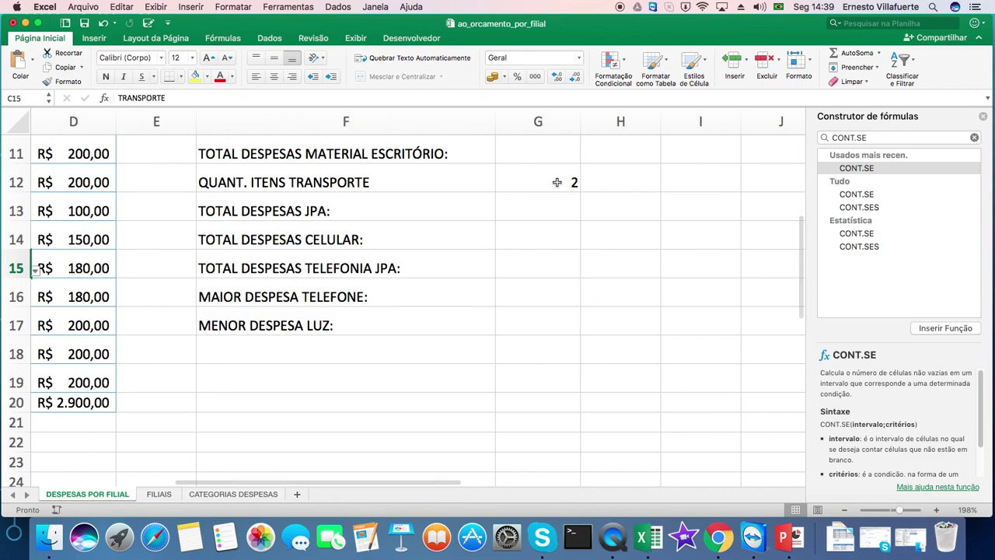
Inspect the interval and criterion arguments of the CONT.SE formula in G12 without changing it.
{"action": "left_click", "coordinate": [556, 182]}
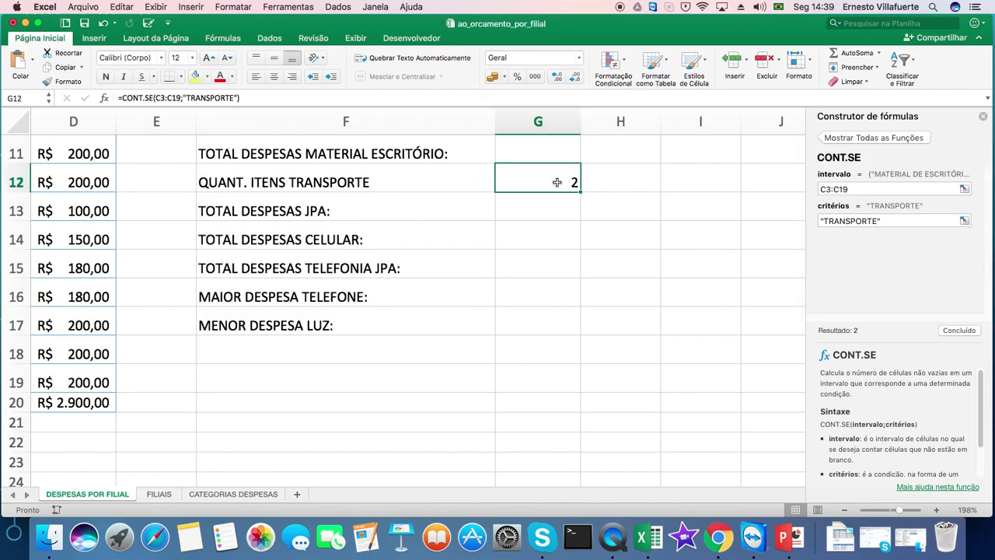
{"action": "left_click_drag", "start_coordinate": [803, 276], "coordinate": [806, 251]}
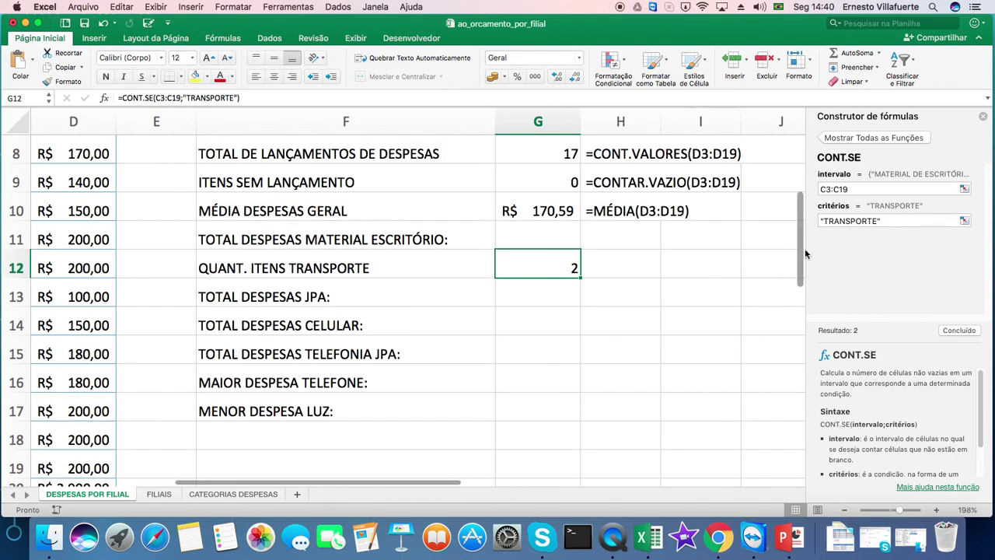
{"action": "double_click", "coordinate": [561, 258]}
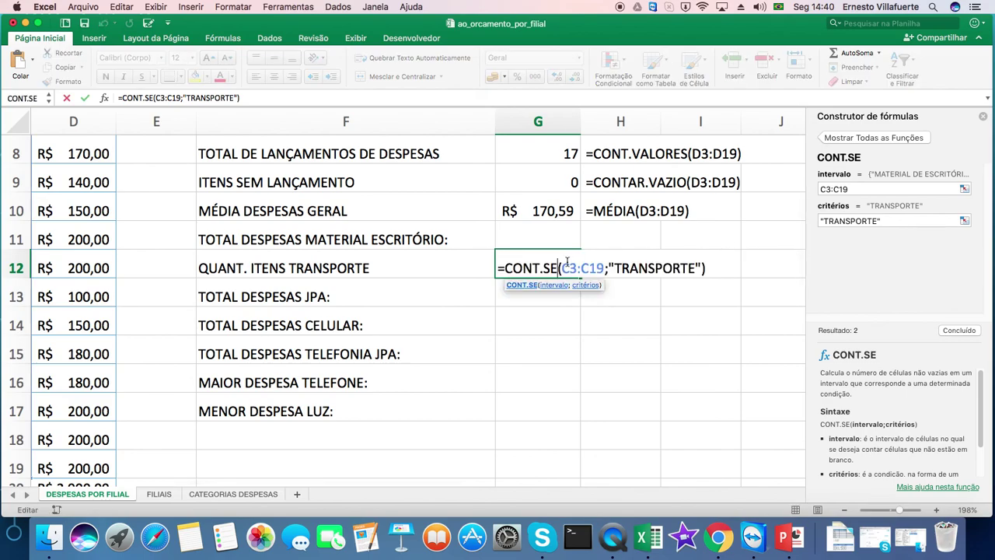
{"action": "left_click_drag", "start_coordinate": [560, 267], "coordinate": [603, 267]}
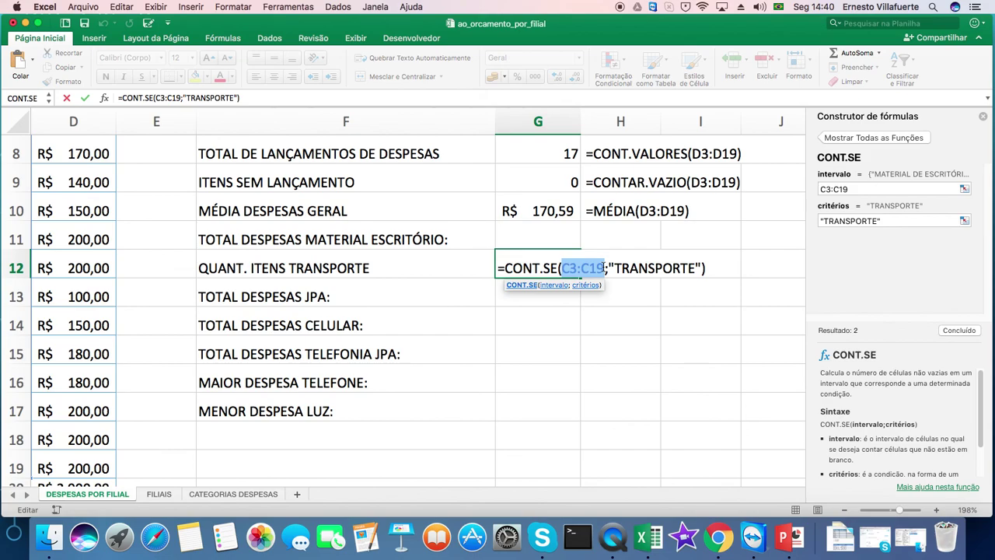
{"action": "left_click_drag", "start_coordinate": [609, 267], "coordinate": [697, 269]}
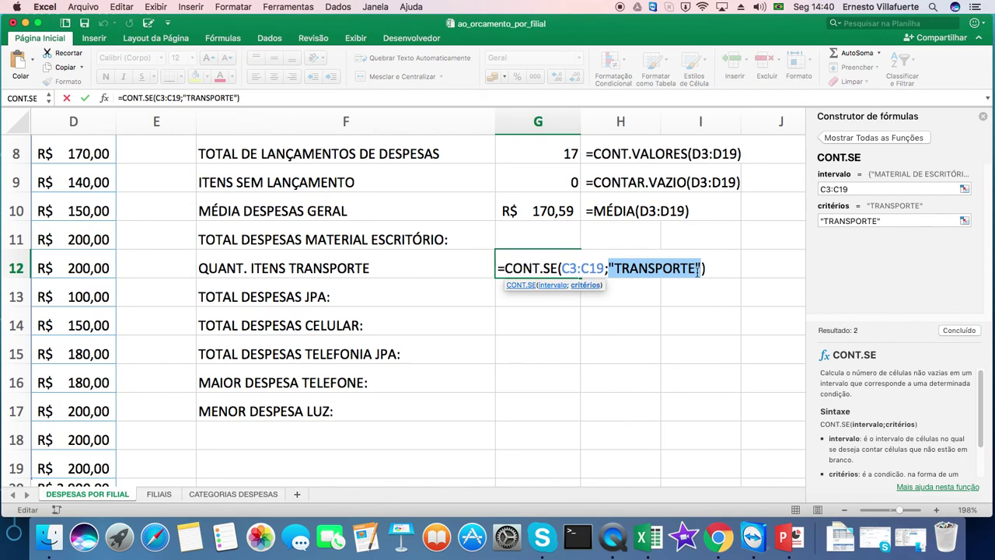
{"action": "key", "text": "Escape"}
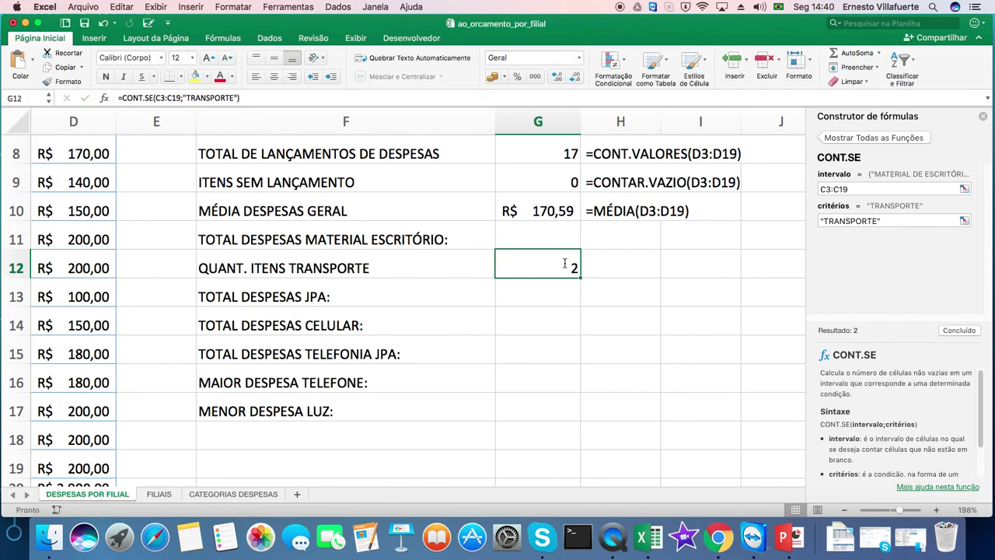
Copy the formula =CONT.SE(C3:C19;"TRANSPORTE") from G12 into H12 as visible text.
{"action": "double_click", "coordinate": [564, 264]}
{"action": "left_click_drag", "start_coordinate": [498, 270], "coordinate": [709, 270]}
{"action": "key", "text": "super+c"}
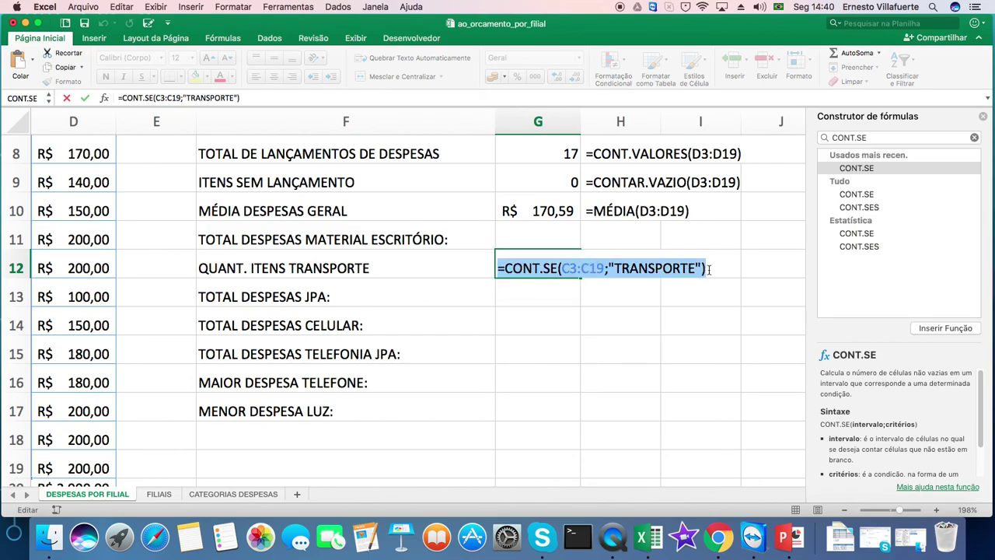
{"action": "key", "text": "Escape"}
{"action": "left_click", "coordinate": [618, 266]}
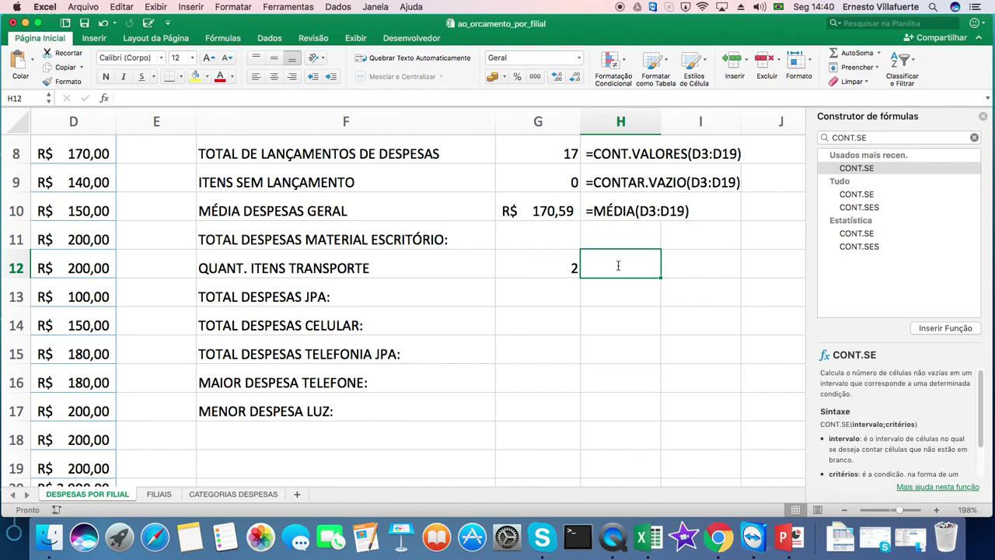
{"action": "key", "text": "super+v"}
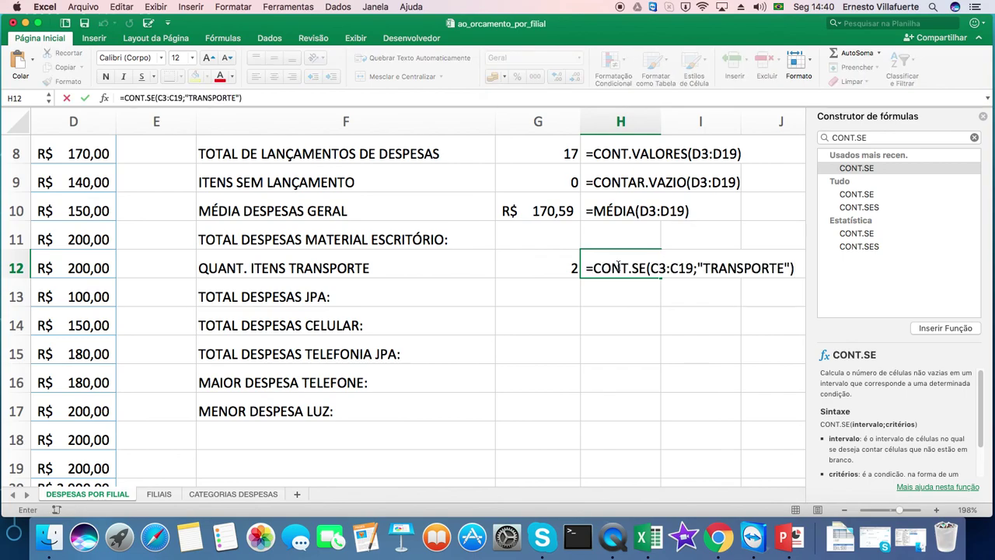
{"action": "left_click", "coordinate": [560, 239]}
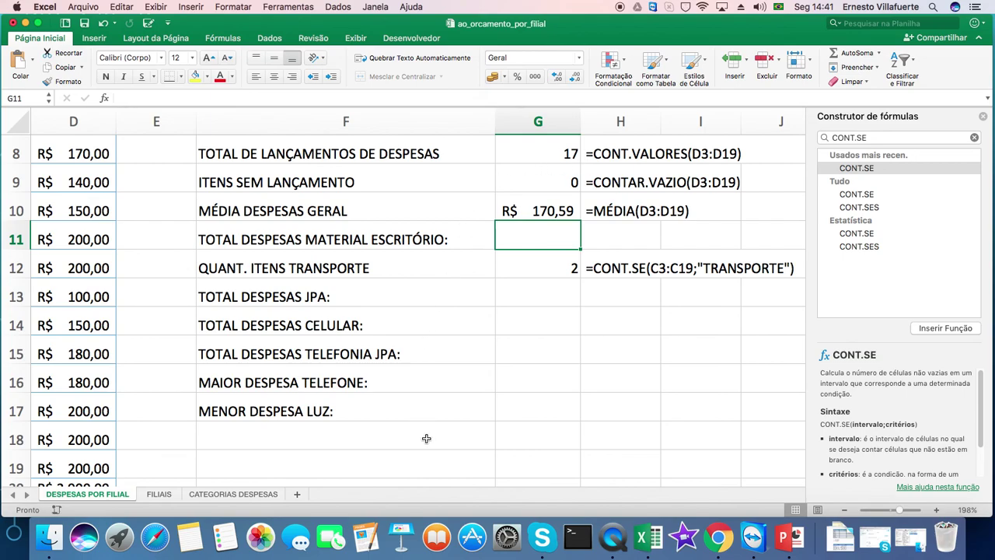
Examine the MATERIAL DE ESCRITÓRIO and TELEFONIA rows in the CATEGORIA column, and the TELEFONIA amounts in the VALOR column.
{"action": "left_click_drag", "start_coordinate": [434, 486], "coordinate": [289, 483]}
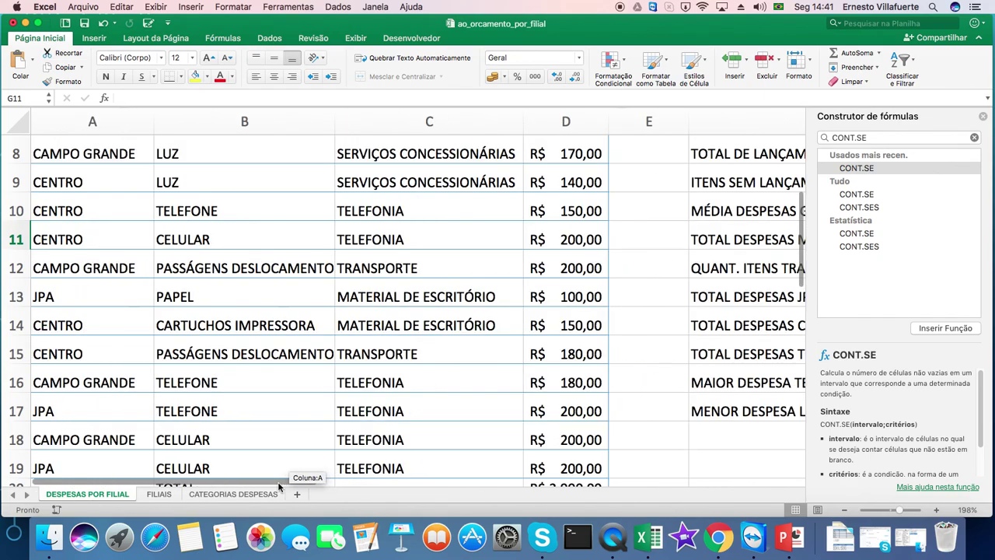
{"action": "left_click_drag", "start_coordinate": [803, 210], "coordinate": [797, 159]}
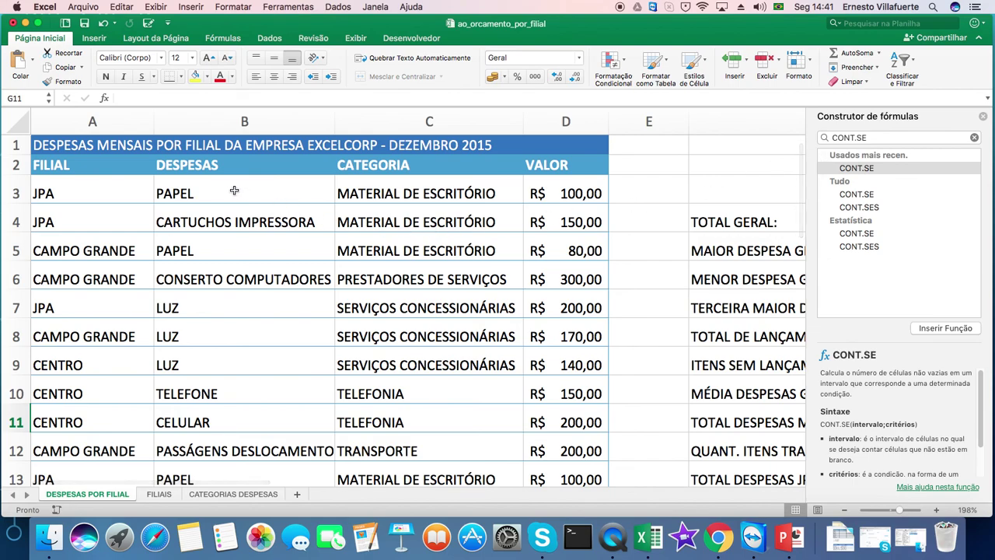
{"action": "left_click", "coordinate": [372, 192]}
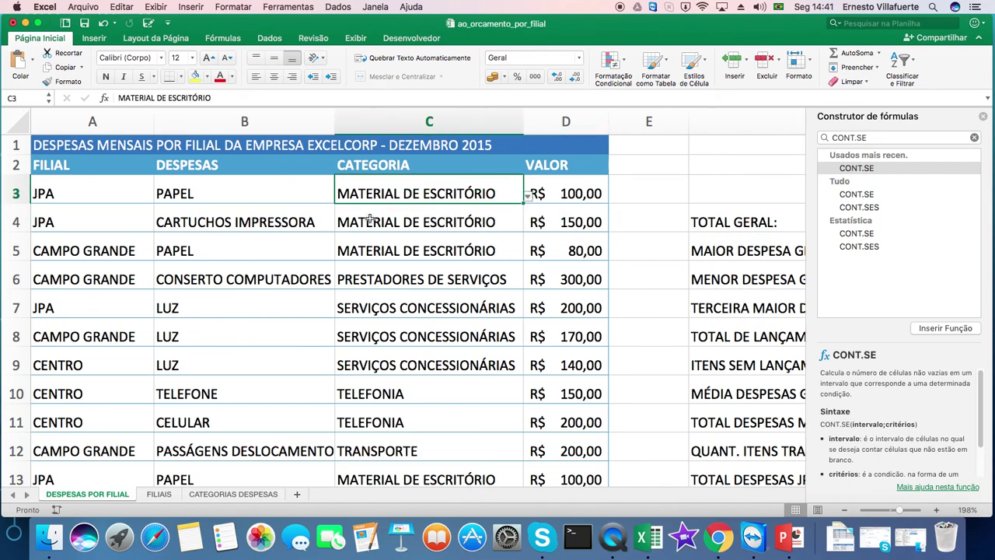
{"action": "left_click", "coordinate": [371, 221]}
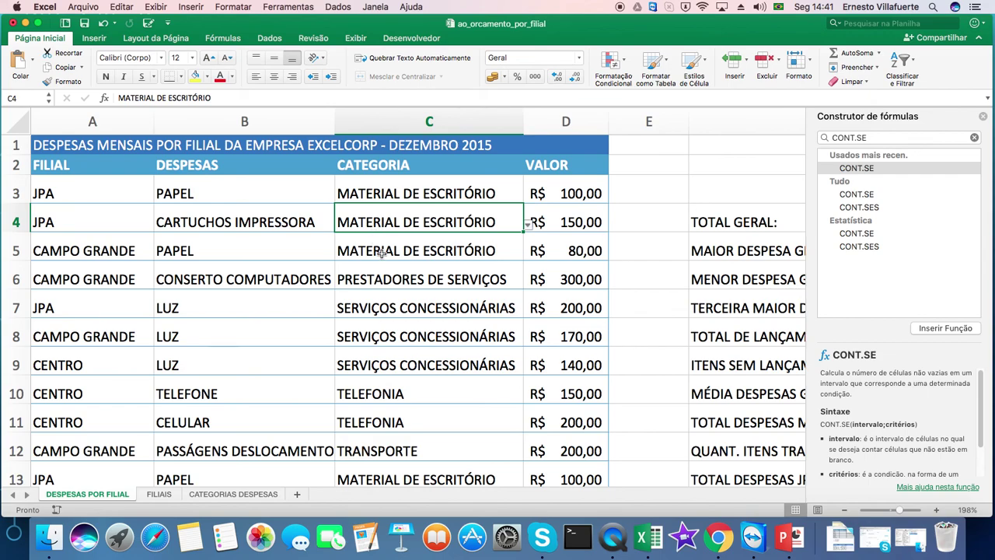
{"action": "left_click", "coordinate": [382, 254]}
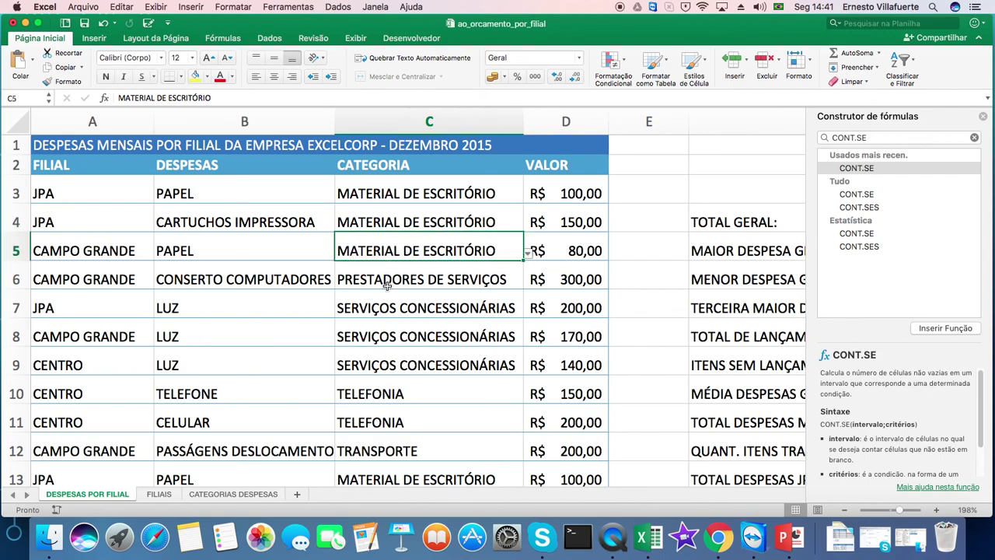
{"action": "left_click", "coordinate": [384, 395]}
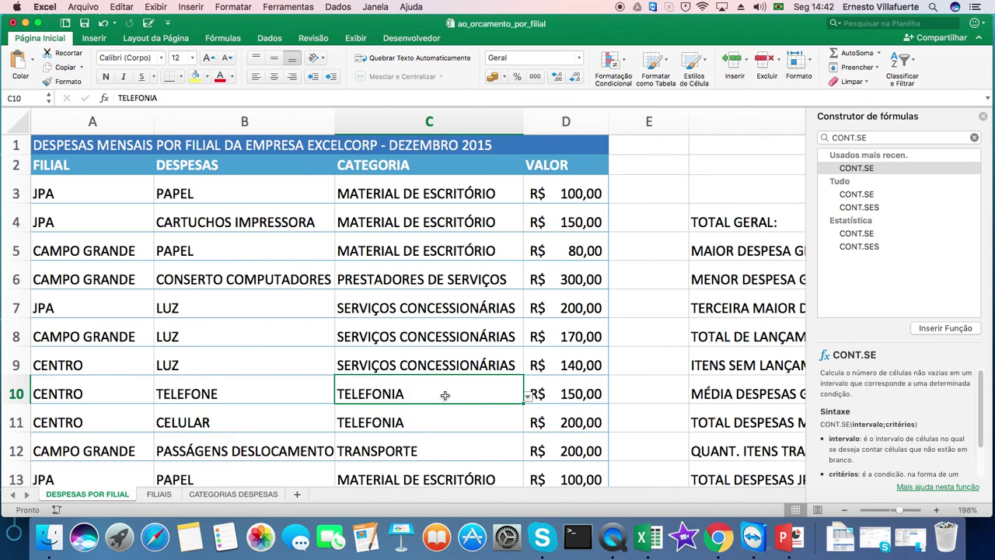
{"action": "left_click", "coordinate": [573, 394]}
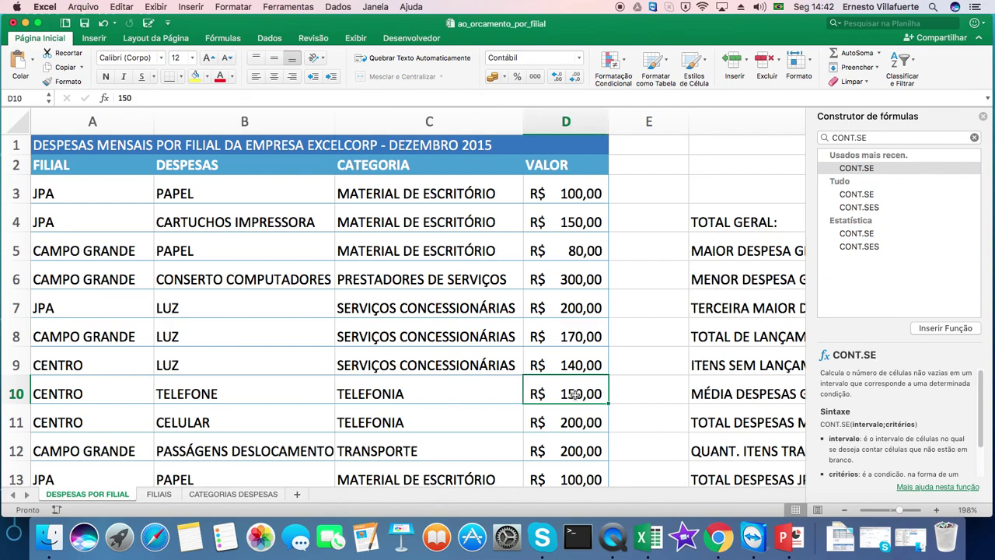
{"action": "left_click", "coordinate": [427, 388]}
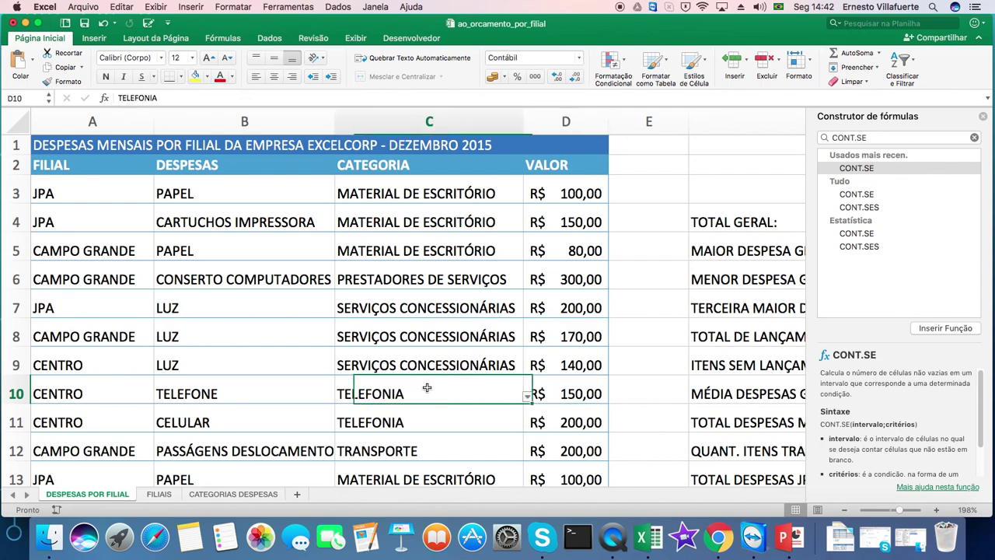
{"action": "left_click", "coordinate": [405, 422]}
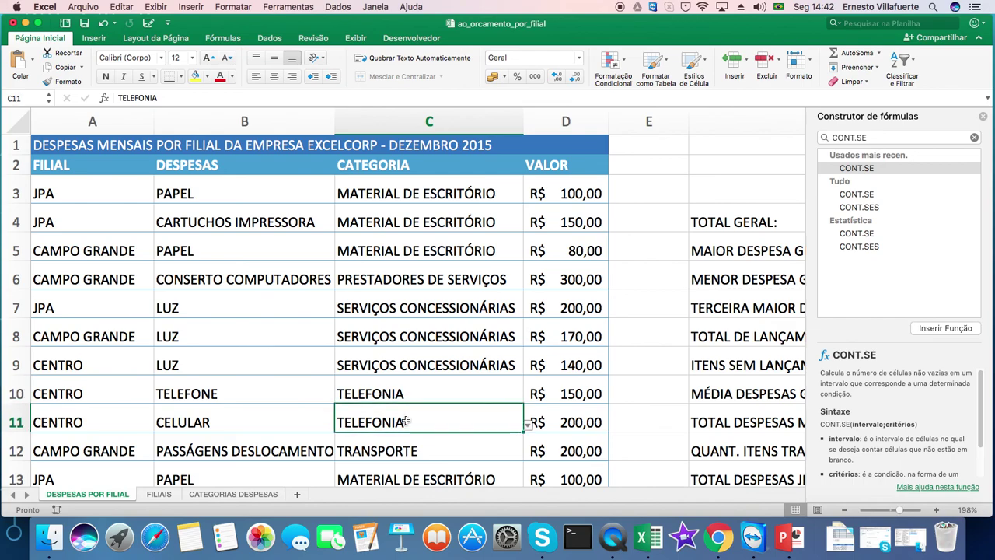
{"action": "left_click", "coordinate": [575, 422]}
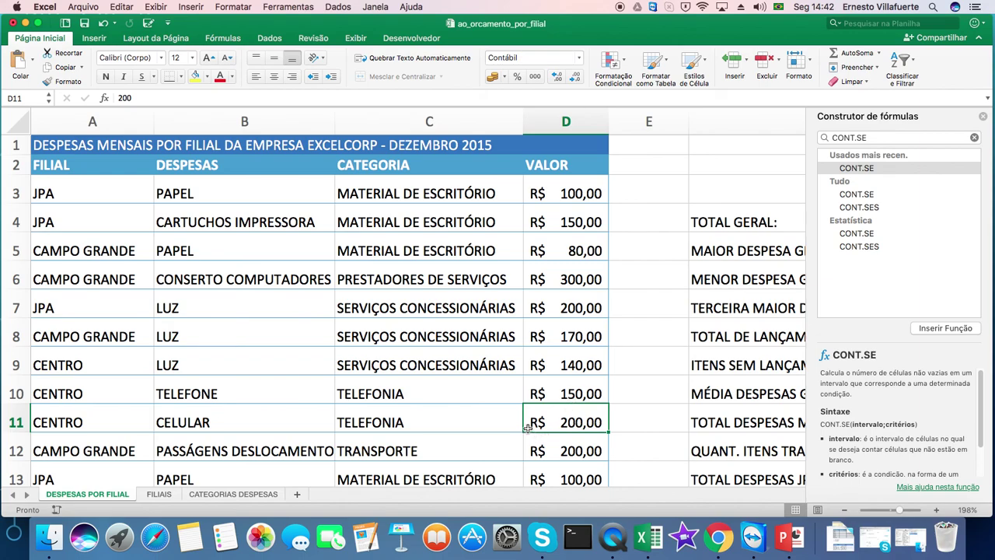
Examine the TRANSPORTE rows in the expense table and the summary items from TOTAL GERAL to MENOR DESPESA LUZ.
{"action": "left_click", "coordinate": [406, 451]}
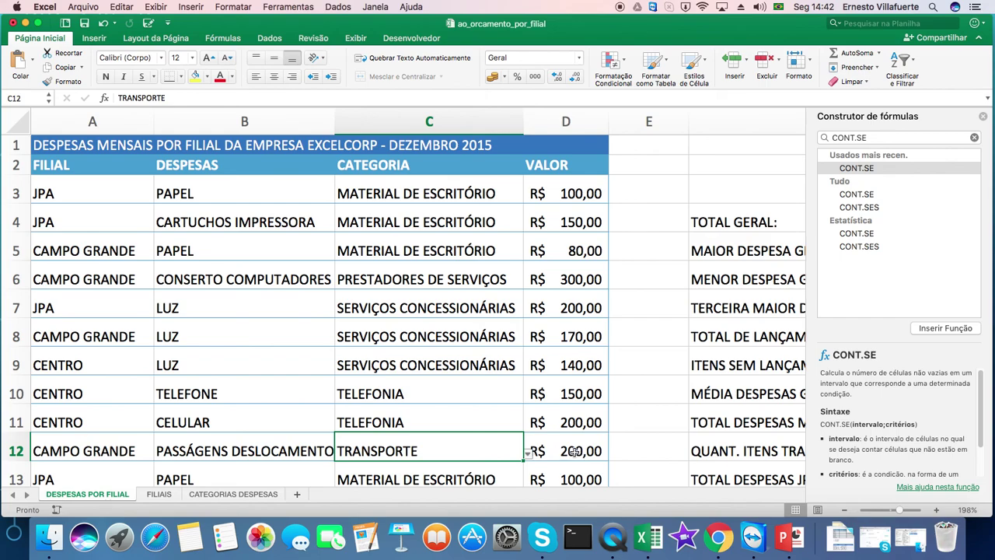
{"action": "scroll", "coordinate": [426, 482], "scroll_direction": "right", "scroll_amount": 5}
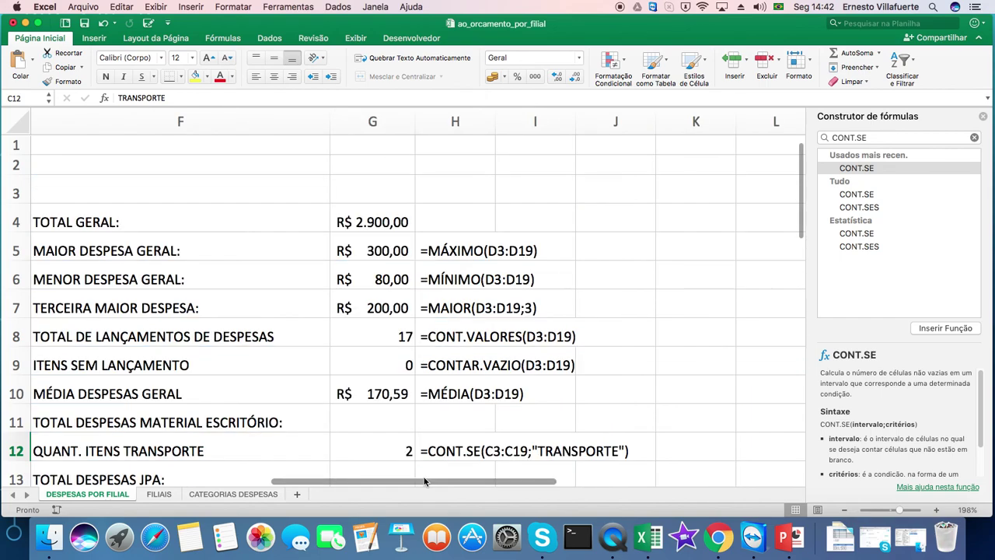
{"action": "left_click_drag", "start_coordinate": [358, 482], "coordinate": [202, 482]}
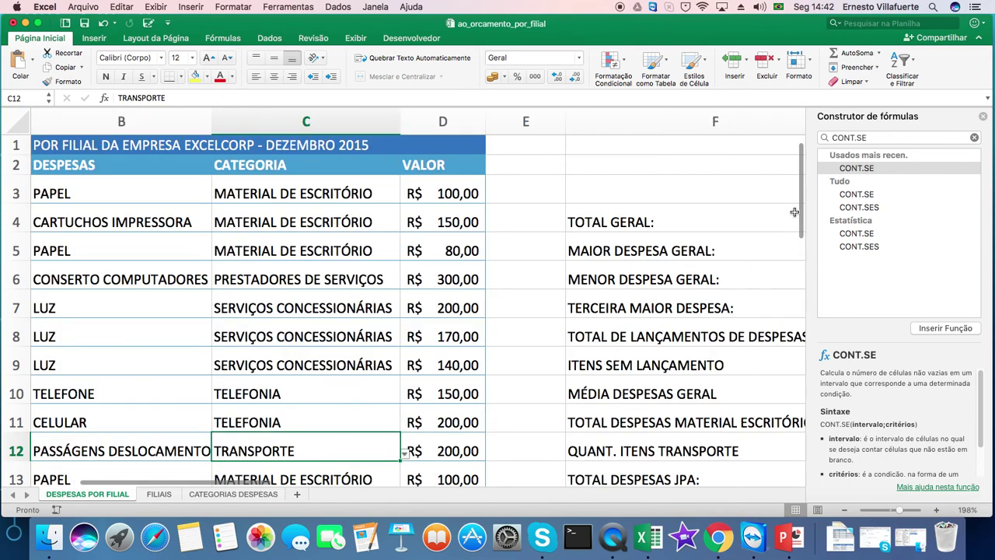
{"action": "left_click_drag", "start_coordinate": [800, 213], "coordinate": [801, 276]}
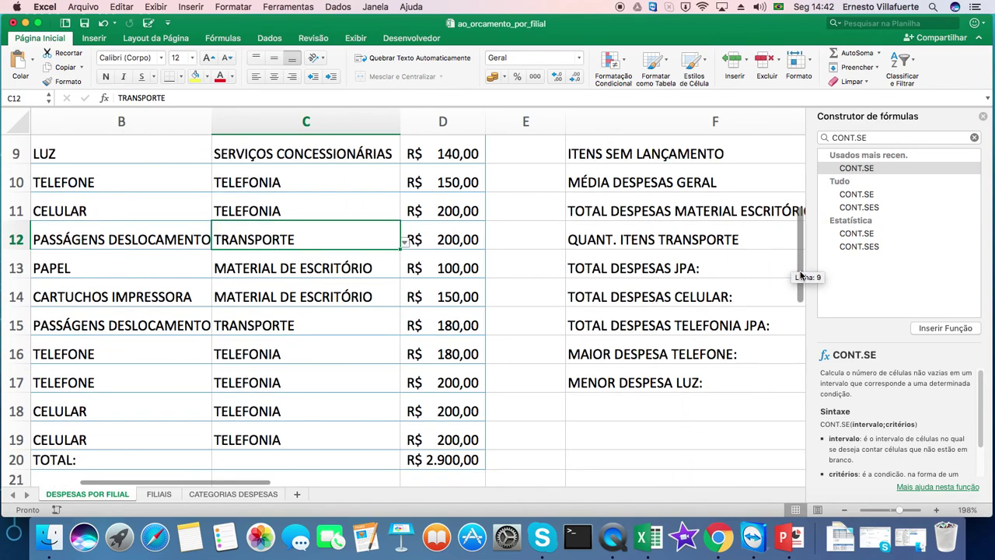
{"action": "left_click_drag", "start_coordinate": [800, 276], "coordinate": [795, 217]}
{"action": "left_click_drag", "start_coordinate": [241, 486], "coordinate": [472, 529]}
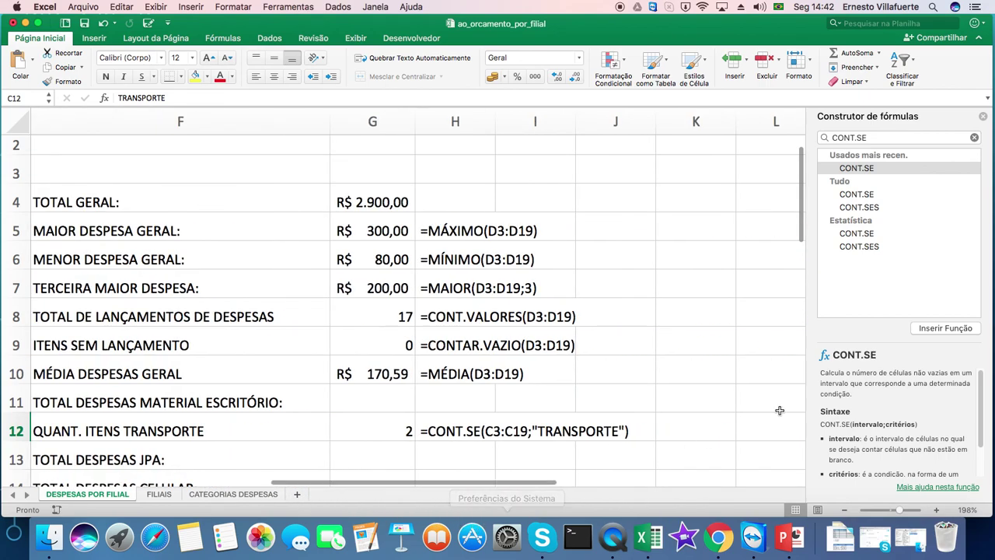
{"action": "left_click_drag", "start_coordinate": [801, 227], "coordinate": [800, 261]}
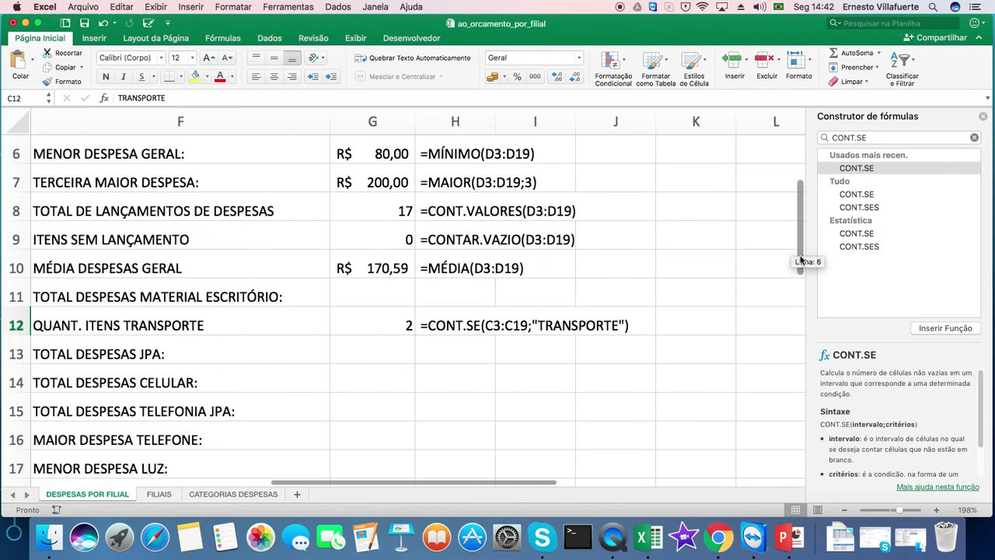
{"action": "left_click_drag", "start_coordinate": [800, 262], "coordinate": [800, 261]}
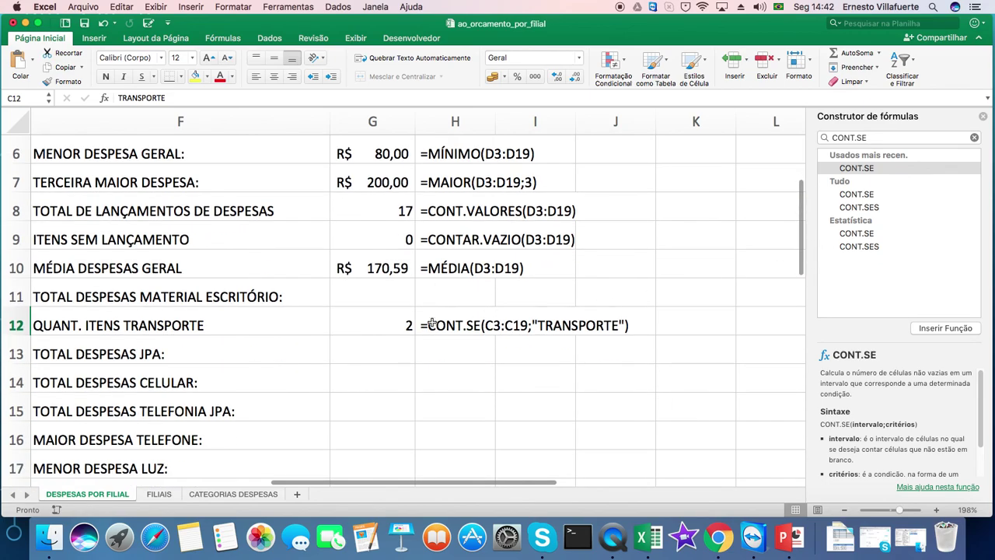
Insert the SOMASE function into G11 for TOTAL DESPESAS MATERIAL ESCRITÓRIO.
{"action": "left_click", "coordinate": [360, 295]}
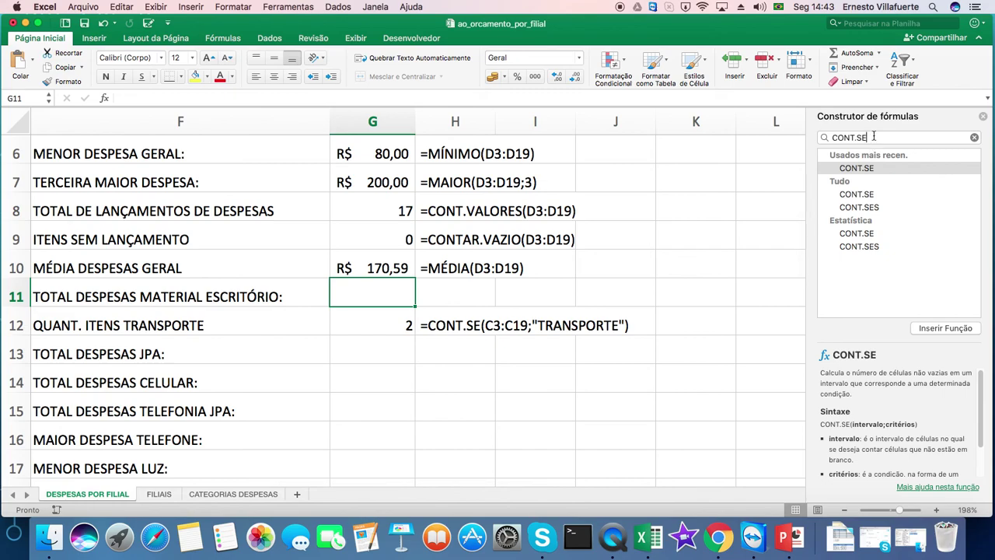
{"action": "left_click", "coordinate": [824, 140]}
{"action": "type", "text": "SOMASE"}
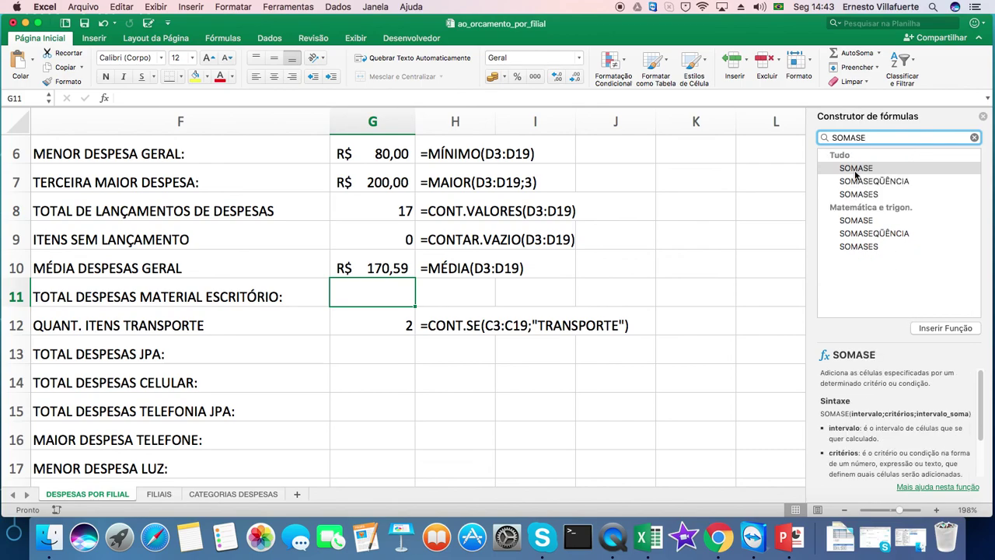
{"action": "left_click", "coordinate": [856, 172]}
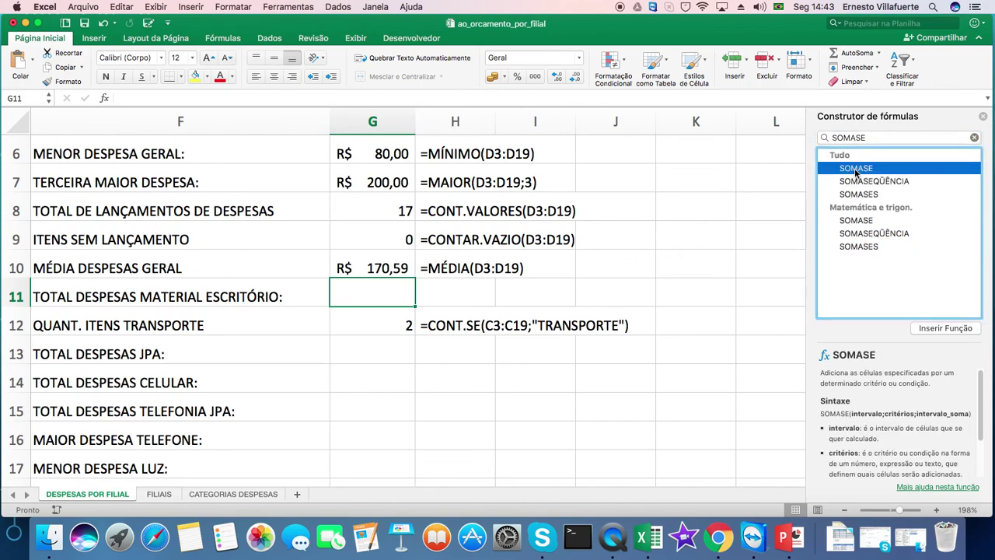
{"action": "left_click", "coordinate": [943, 330]}
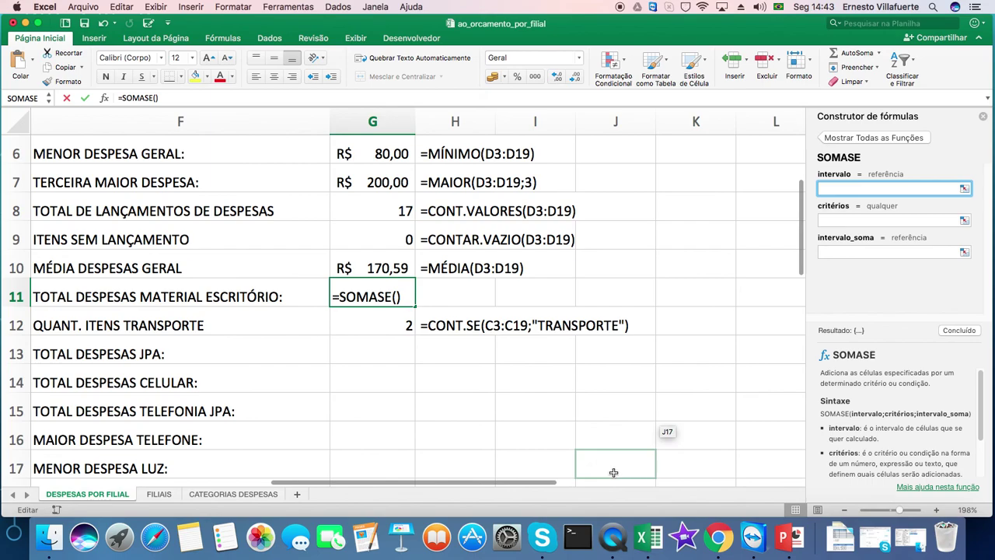
Set the interval of the SOMASE in G11 to C3:C19 and its criterion to MATERIAL DE ESCRITÓRIO.
{"action": "left_click_drag", "start_coordinate": [528, 488], "coordinate": [304, 477]}
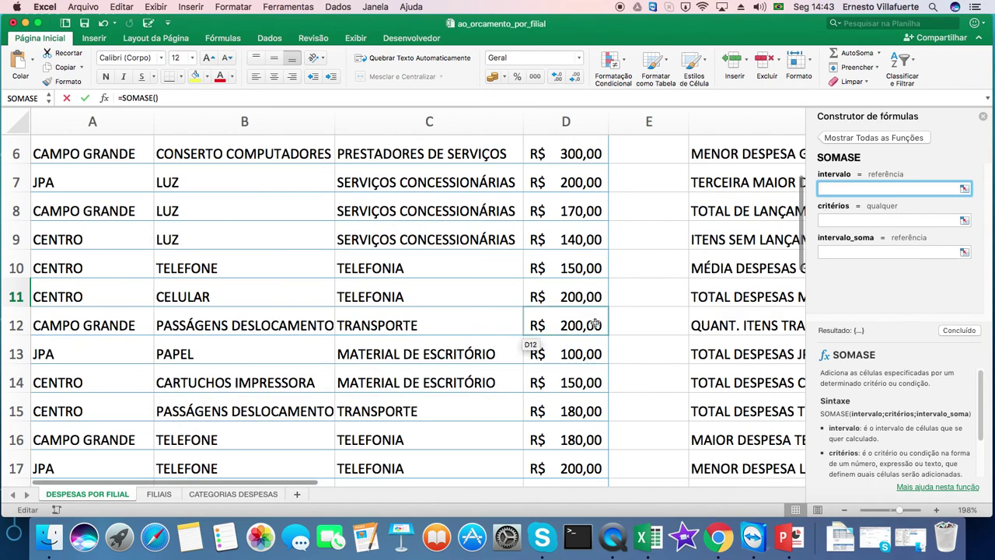
{"action": "left_click_drag", "start_coordinate": [801, 228], "coordinate": [800, 192]}
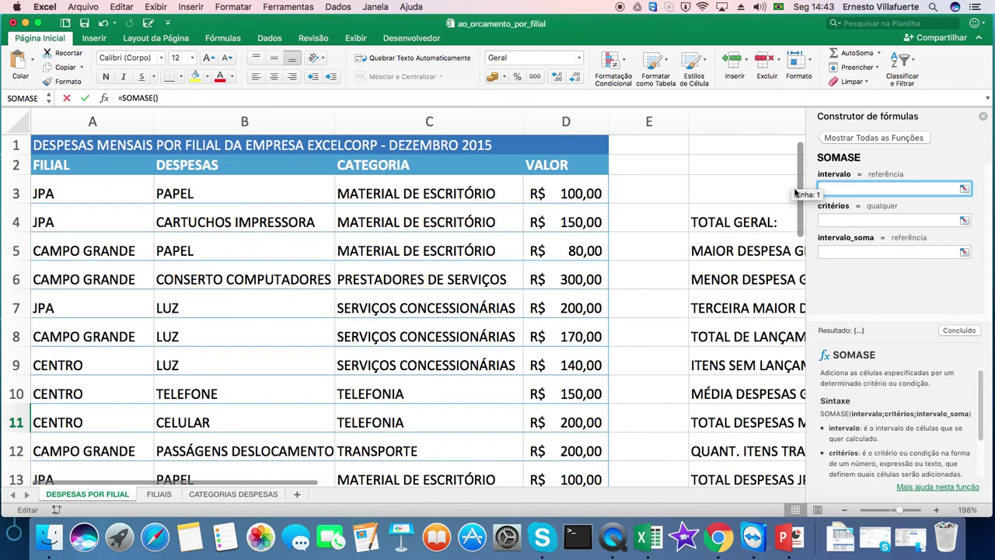
{"action": "left_click_drag", "start_coordinate": [444, 195], "coordinate": [420, 328]}
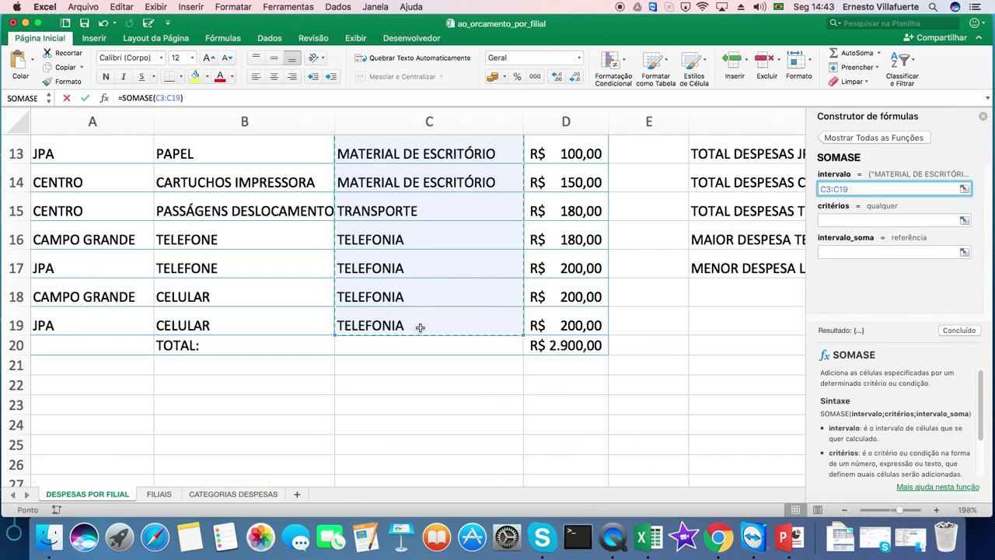
{"action": "left_click", "coordinate": [837, 220]}
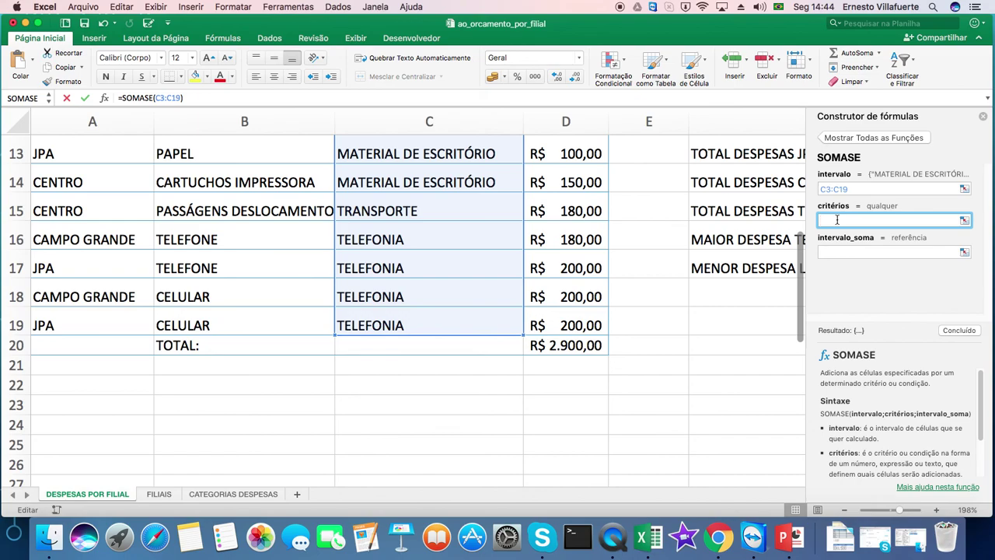
{"action": "type", "text": "MATERIAL DE ESCRITÓRIO"}
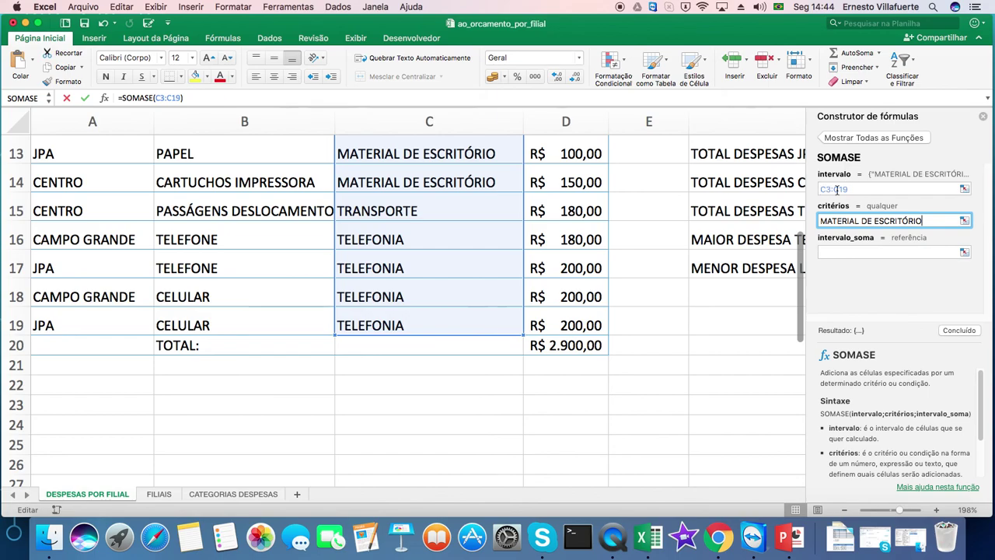
{"action": "left_click_drag", "start_coordinate": [924, 222], "coordinate": [816, 223]}
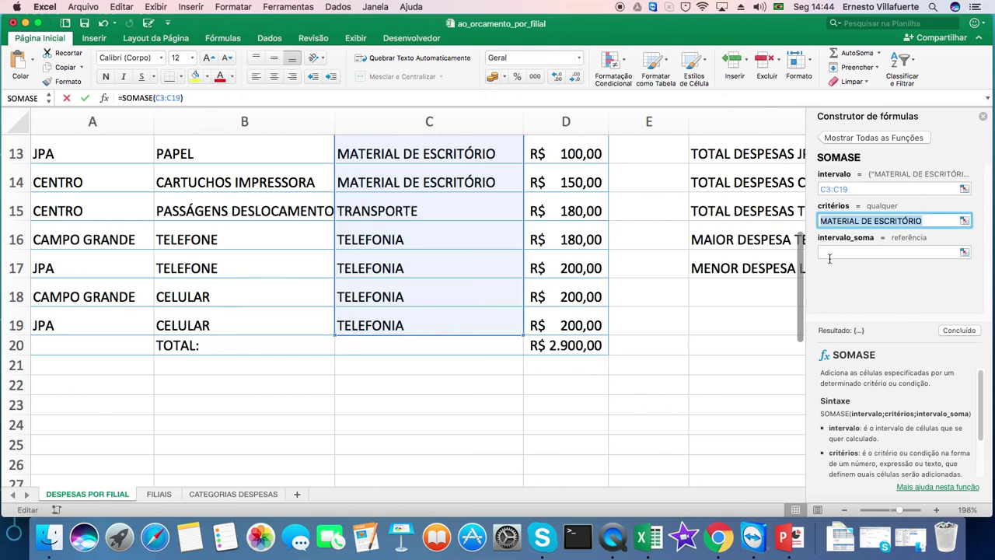
Set the sum range of the SOMASE in G11 to D3:D19 and complete the formula.
{"action": "left_click", "coordinate": [829, 254]}
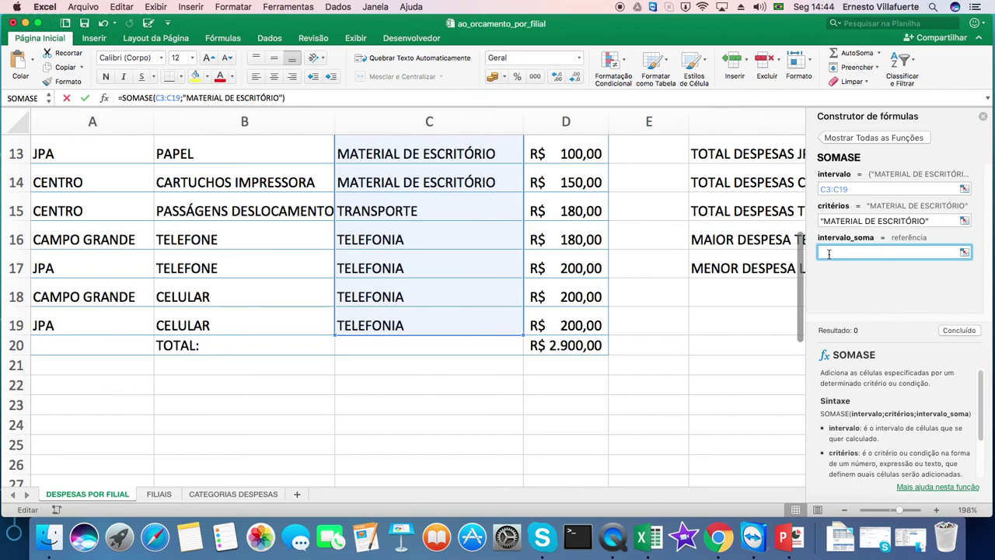
{"action": "left_click_drag", "start_coordinate": [803, 246], "coordinate": [800, 160]}
{"action": "left_click_drag", "start_coordinate": [575, 173], "coordinate": [583, 420]}
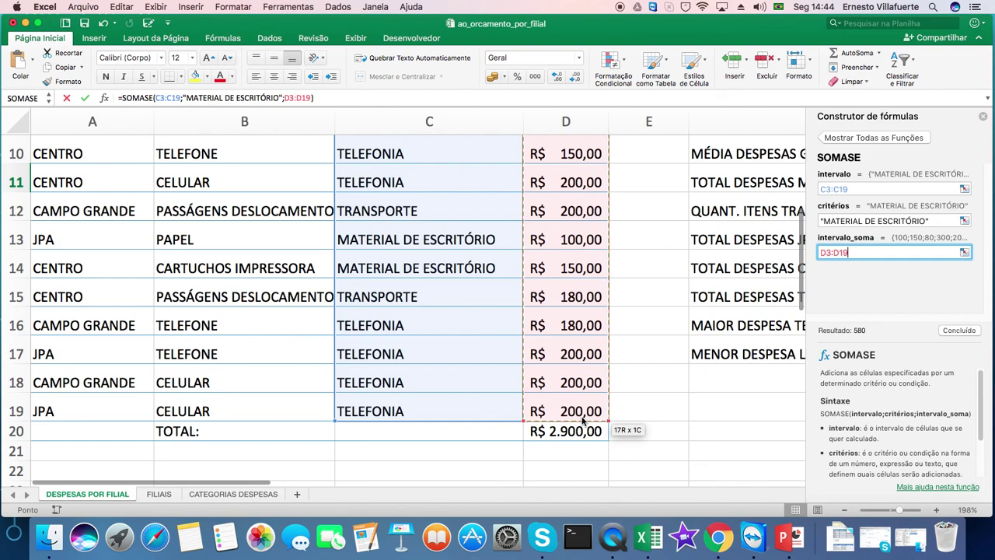
{"action": "left_click_drag", "start_coordinate": [583, 420], "coordinate": [582, 418]}
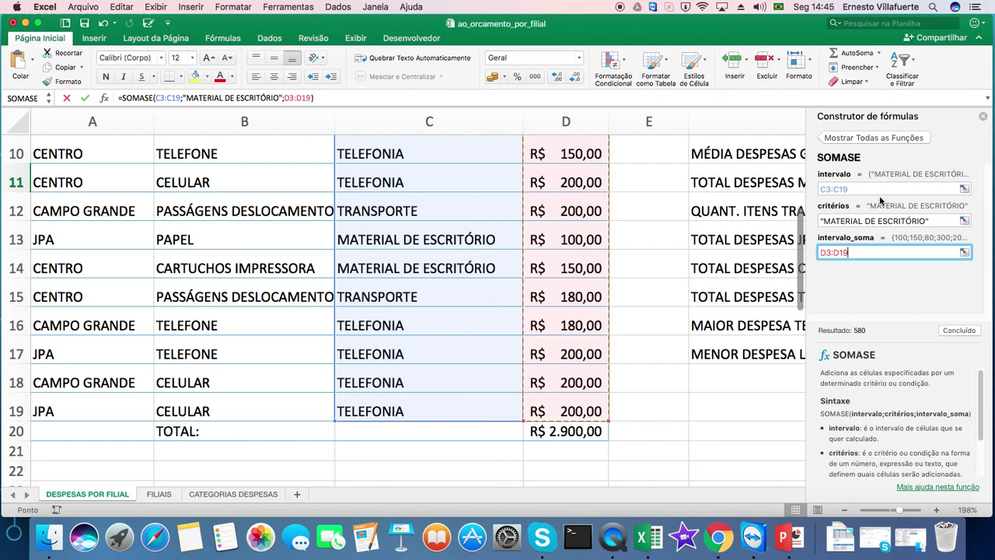
{"action": "left_click", "coordinate": [956, 330]}
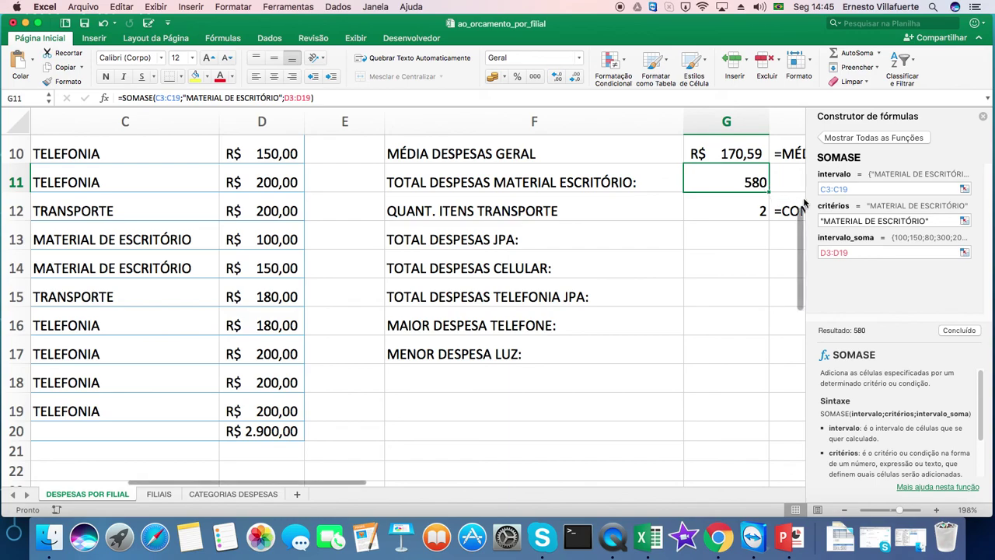
Format the TOTAL DESPESAS MATERIAL ESCRITÓRIO result in G11 with the R$ accounting format.
{"action": "scroll", "coordinate": [803, 226], "scroll_direction": "up", "scroll_amount": 8}
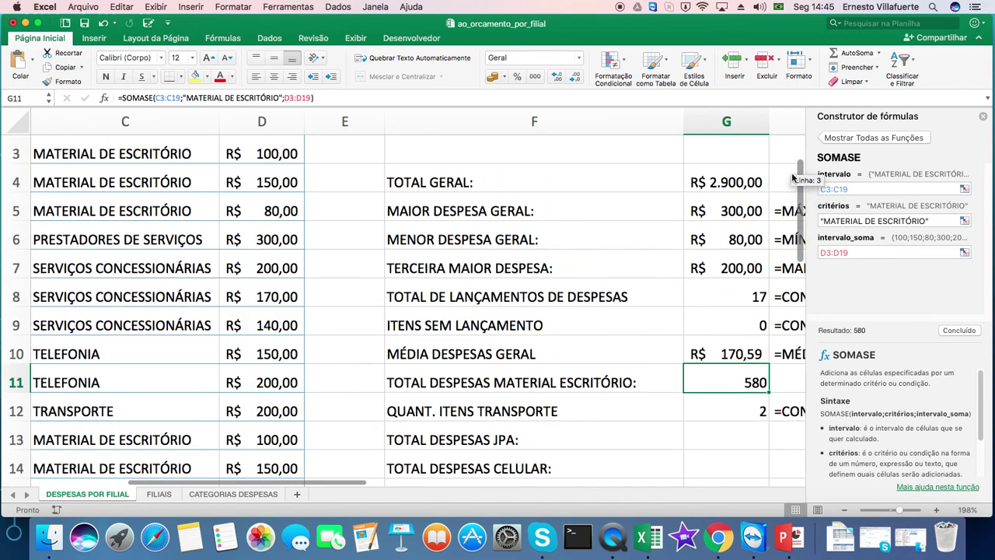
{"action": "left_click", "coordinate": [739, 196]}
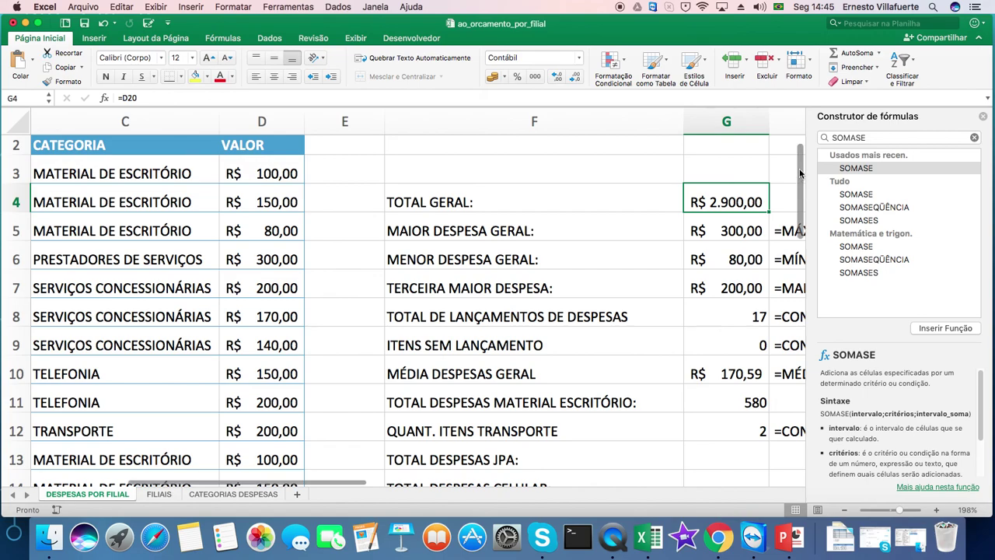
{"action": "left_click_drag", "start_coordinate": [800, 173], "coordinate": [803, 207]}
{"action": "left_click", "coordinate": [740, 297]}
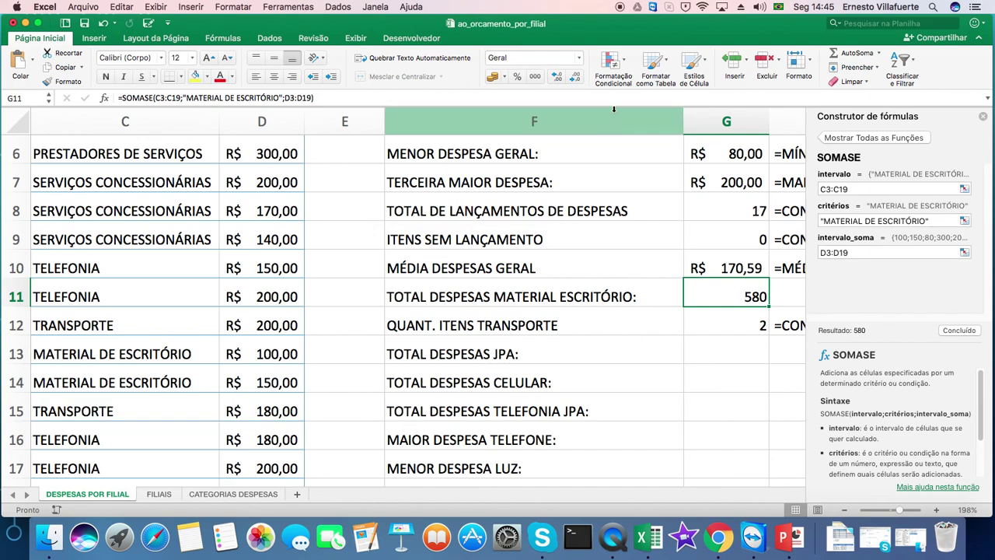
{"action": "left_click", "coordinate": [52, 41]}
{"action": "left_click", "coordinate": [52, 41]}
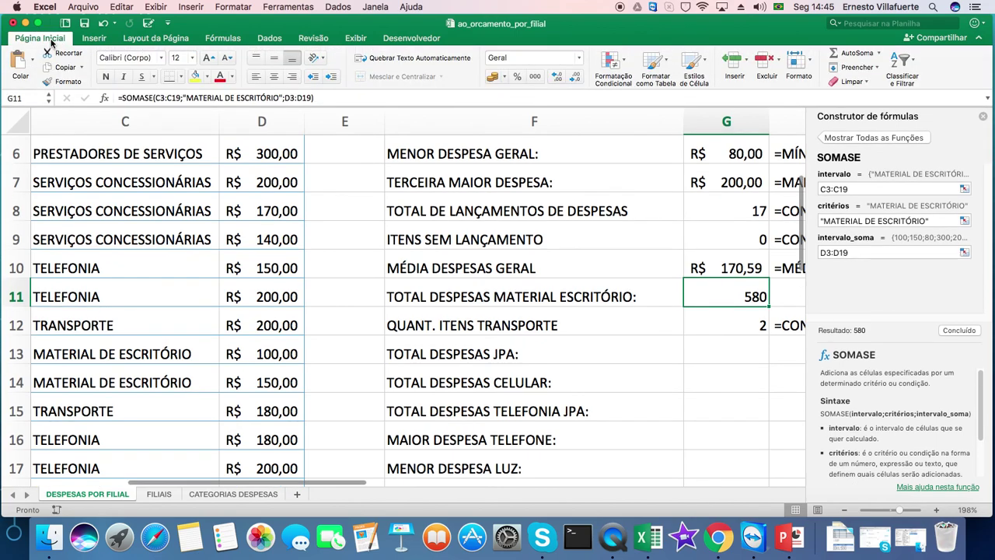
{"action": "left_click", "coordinate": [494, 77]}
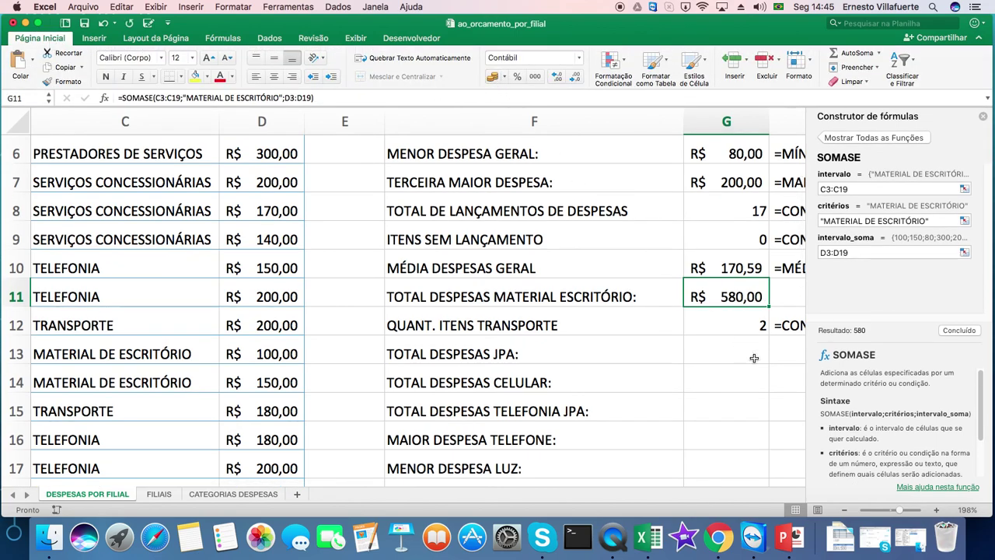
Insert the SOMASE function into G13 for TOTAL DESPESAS JPA.
{"action": "left_click", "coordinate": [739, 355]}
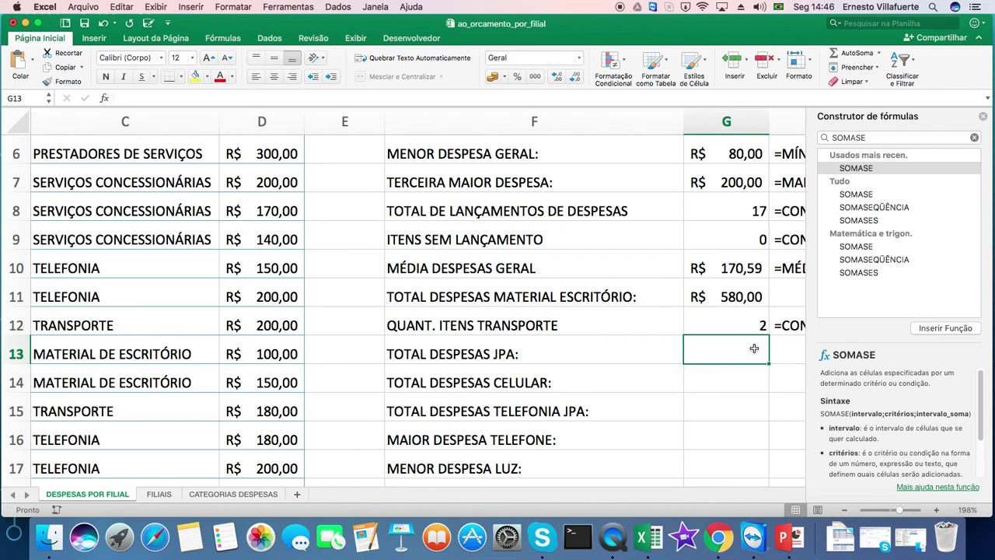
{"action": "left_click", "coordinate": [866, 173]}
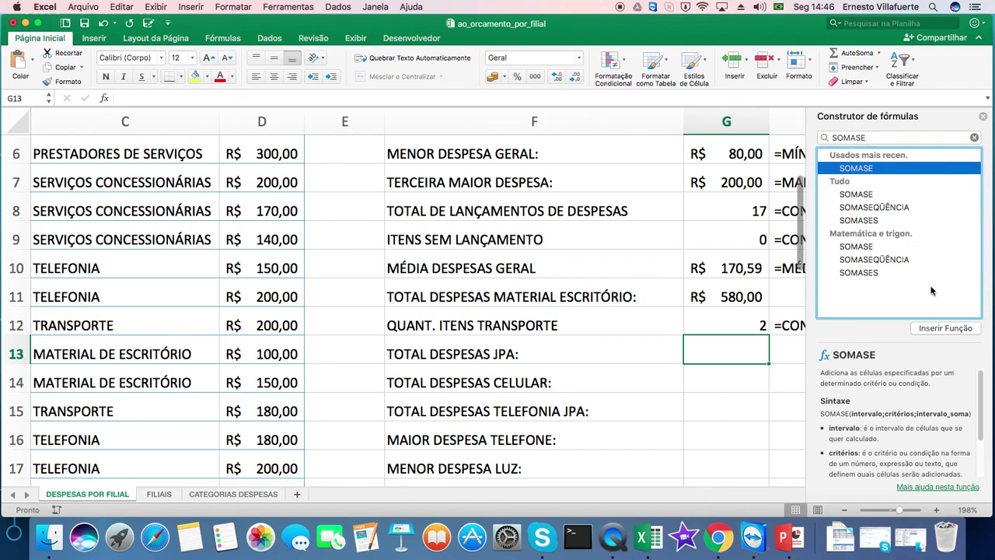
{"action": "left_click", "coordinate": [948, 330]}
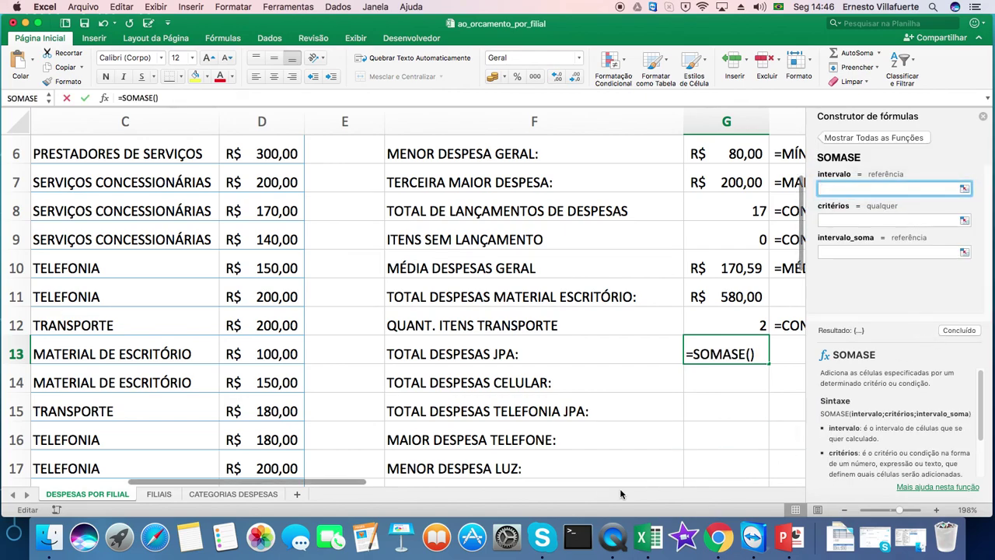
Set the interval of the SOMASE in G13 to A3:A19 and its criterion to JPA.
{"action": "left_click_drag", "start_coordinate": [347, 482], "coordinate": [154, 487]}
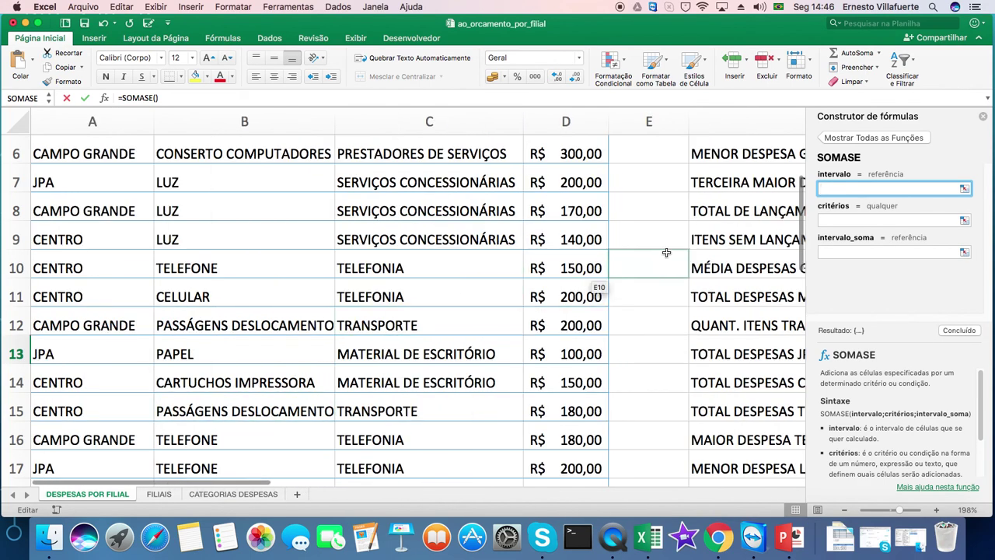
{"action": "left_click_drag", "start_coordinate": [802, 195], "coordinate": [801, 155]}
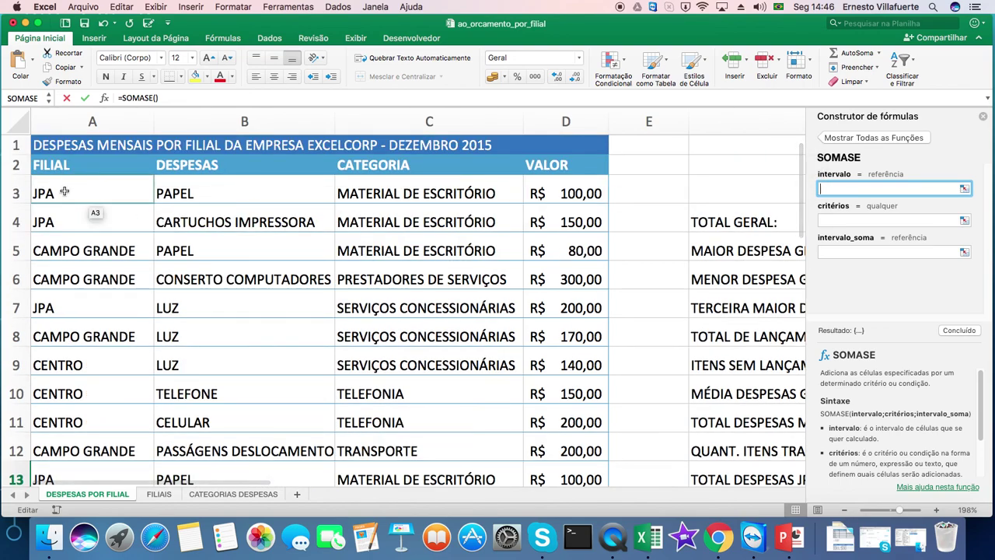
{"action": "left_click_drag", "start_coordinate": [63, 189], "coordinate": [98, 354]}
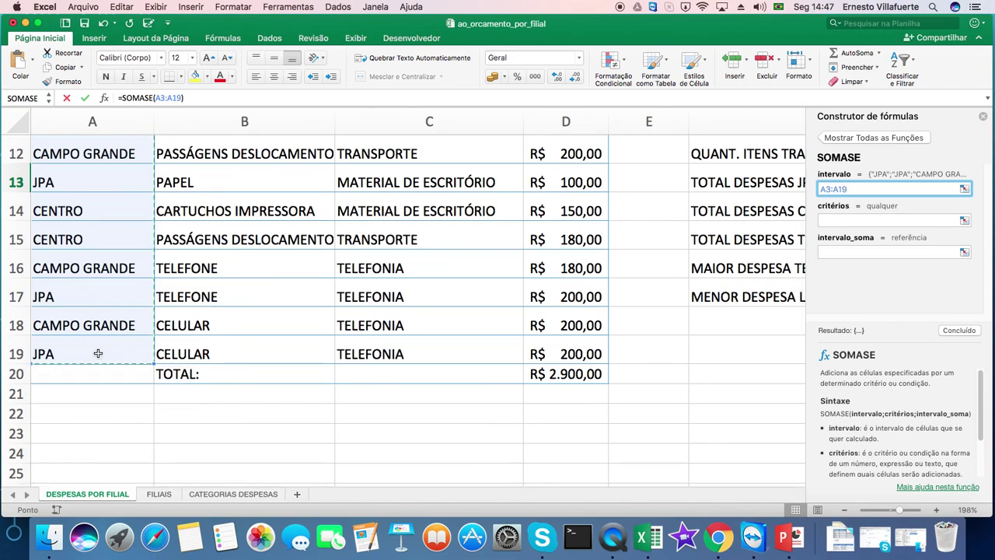
{"action": "left_click", "coordinate": [835, 218]}
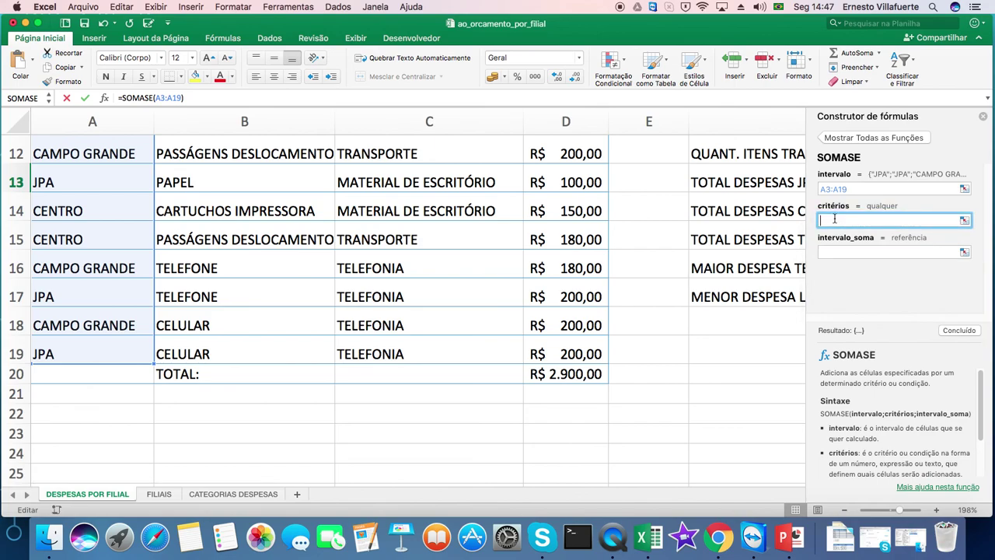
{"action": "type", "text": "JPA"}
Set the sum range of the SOMASE in G13 to D3:D19, review its three arguments and complete the formula.
{"action": "left_click", "coordinate": [835, 253]}
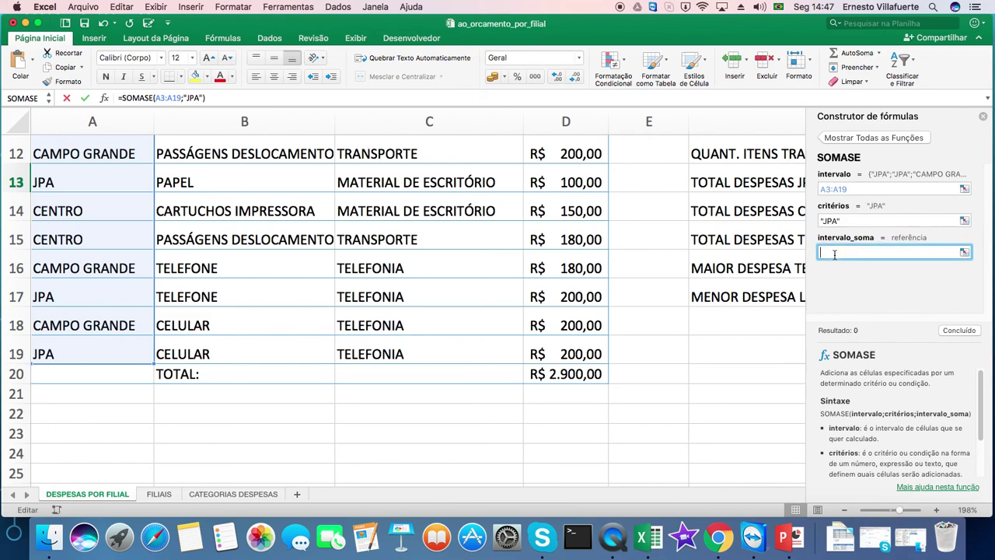
{"action": "left_click_drag", "start_coordinate": [801, 281], "coordinate": [799, 140]}
{"action": "left_click_drag", "start_coordinate": [581, 193], "coordinate": [568, 381]}
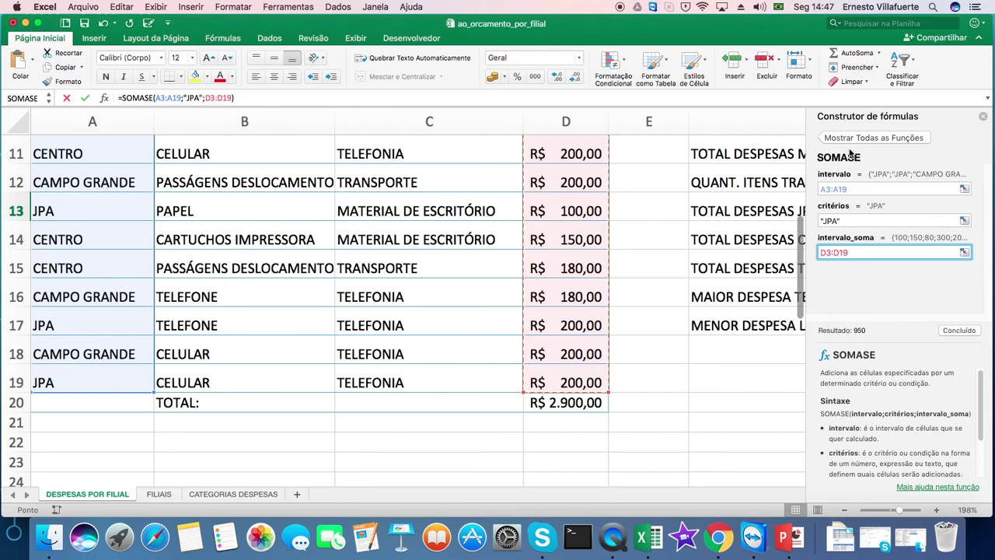
{"action": "left_click", "coordinate": [850, 190]}
{"action": "left_click_drag", "start_coordinate": [851, 194], "coordinate": [815, 194]}
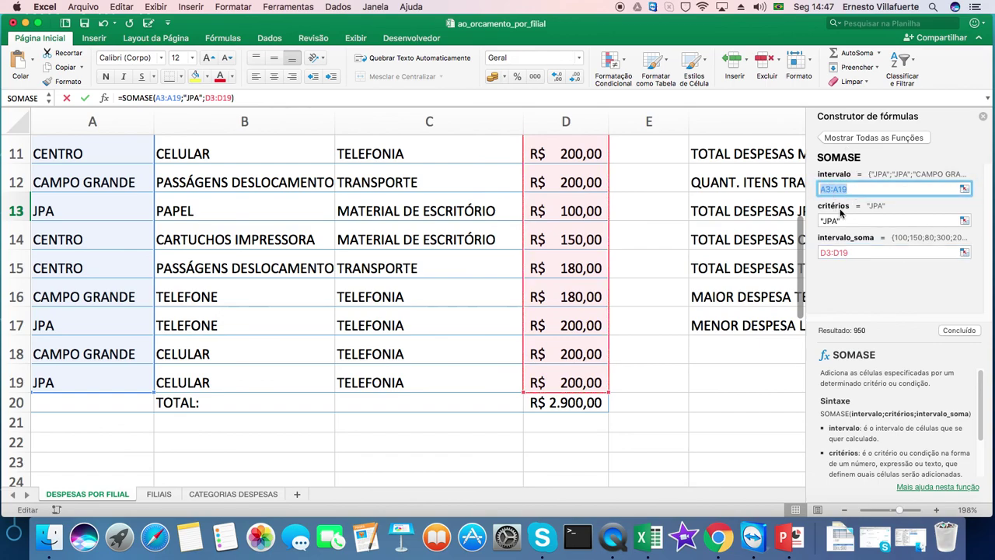
{"action": "mouse_move", "coordinate": [840, 213]}
{"action": "left_click", "coordinate": [859, 187]}
{"action": "left_click_drag", "start_coordinate": [852, 221], "coordinate": [817, 224]}
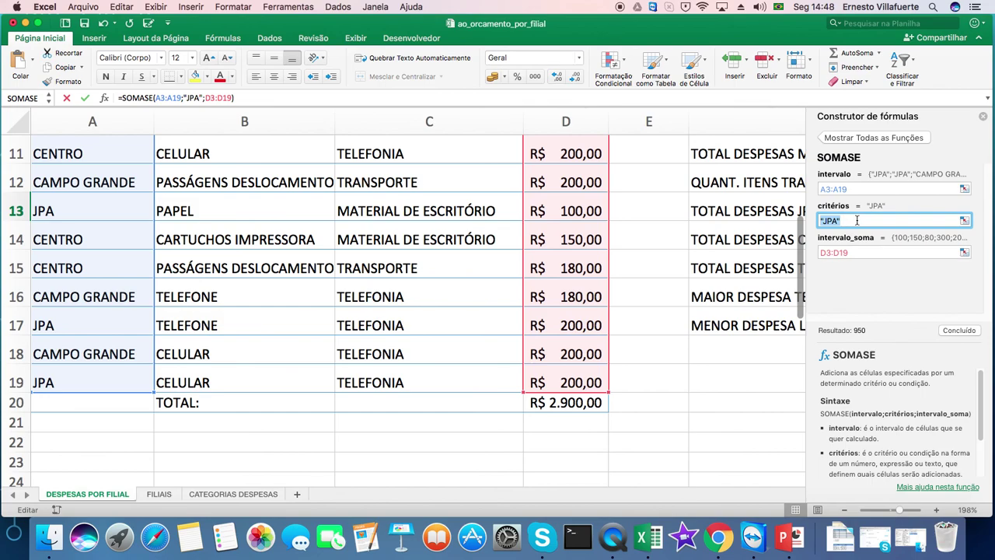
{"action": "left_click_drag", "start_coordinate": [858, 251], "coordinate": [809, 260]}
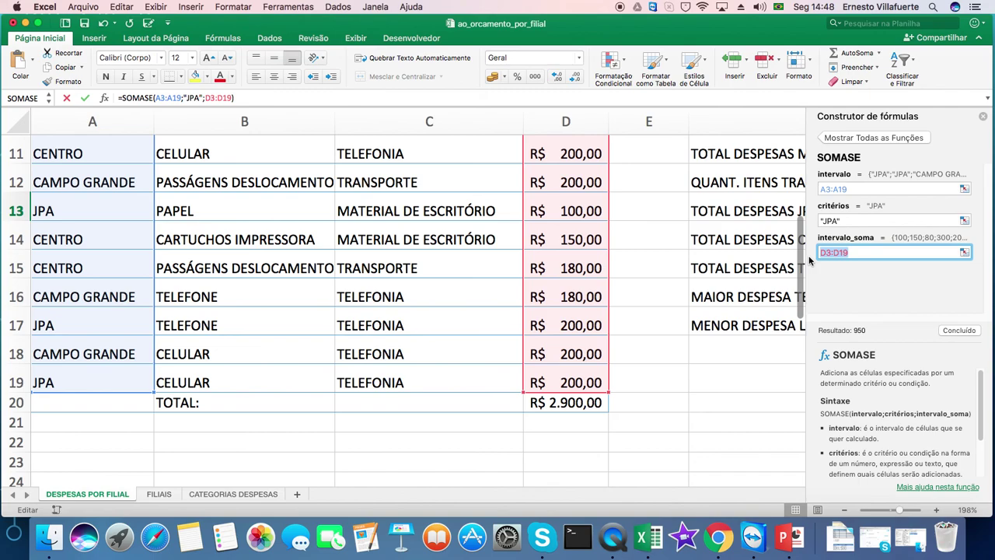
{"action": "left_click", "coordinate": [959, 330]}
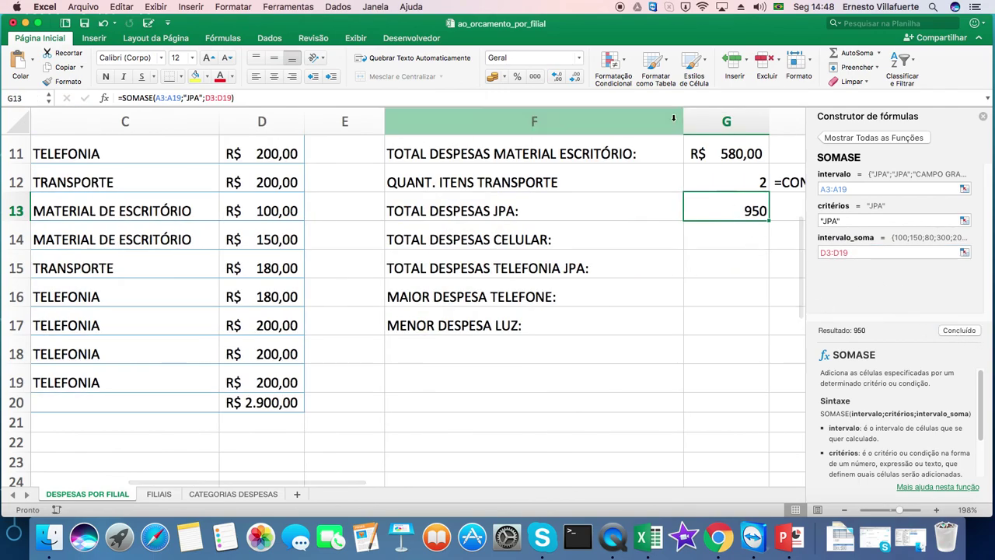
Format the TOTAL DESPESAS JPA result in G13 as Contábil with the R$ symbol and 2 decimal places.
{"action": "left_click", "coordinate": [494, 75]}
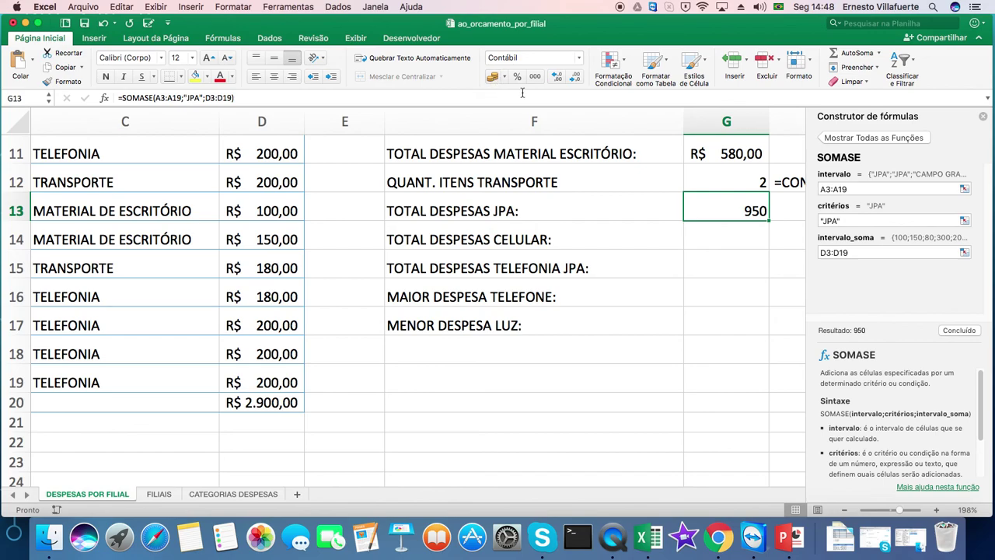
{"action": "right_click", "coordinate": [752, 208]}
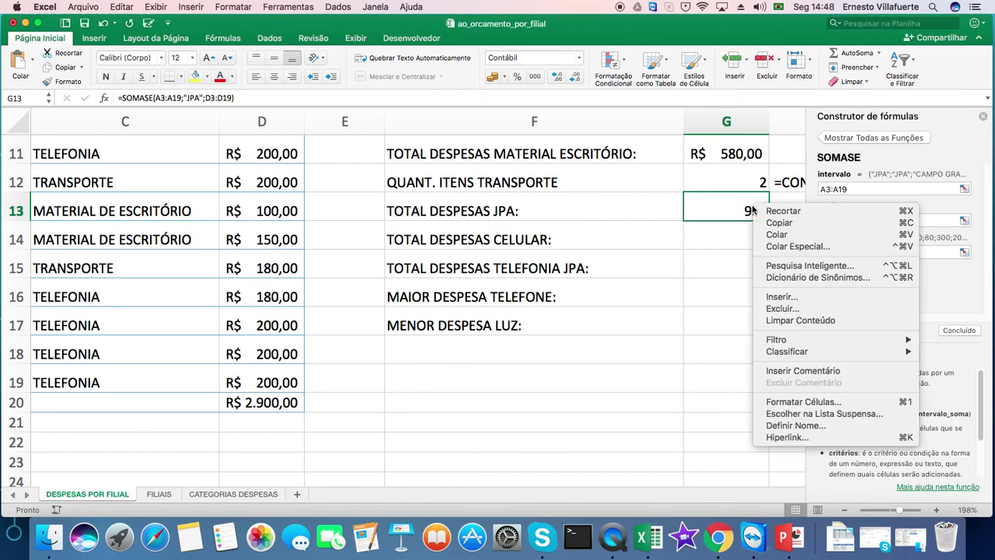
{"action": "left_click", "coordinate": [737, 210]}
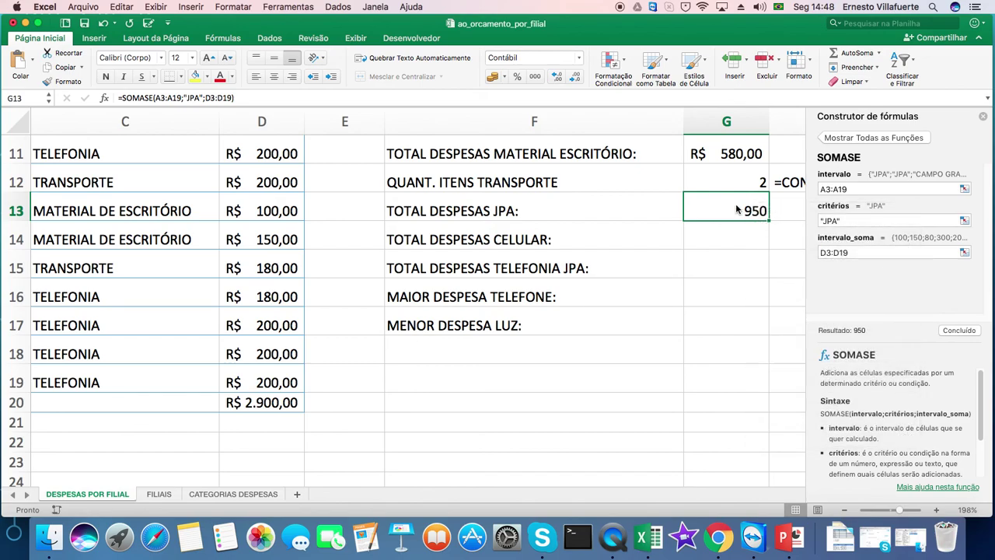
{"action": "right_click", "coordinate": [737, 209]}
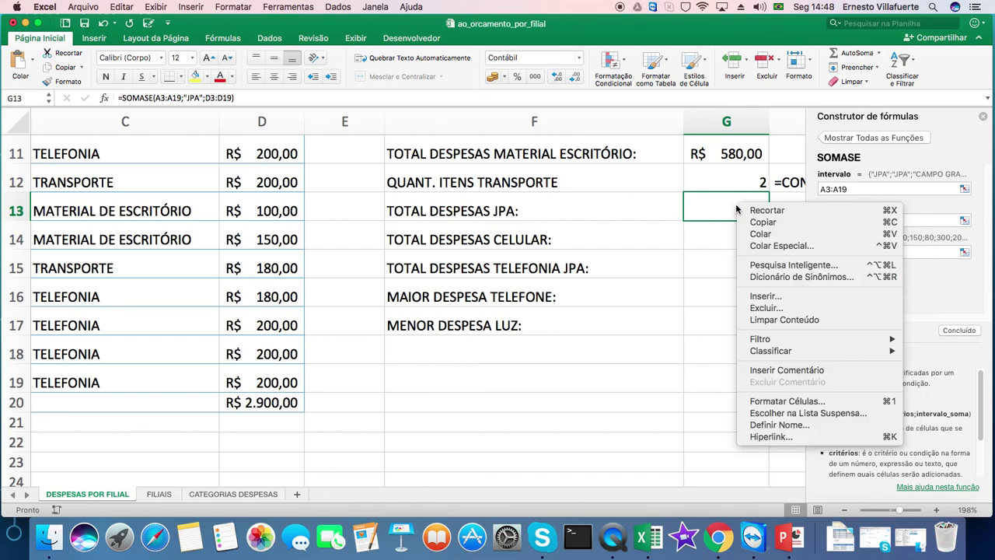
{"action": "left_click", "coordinate": [774, 402]}
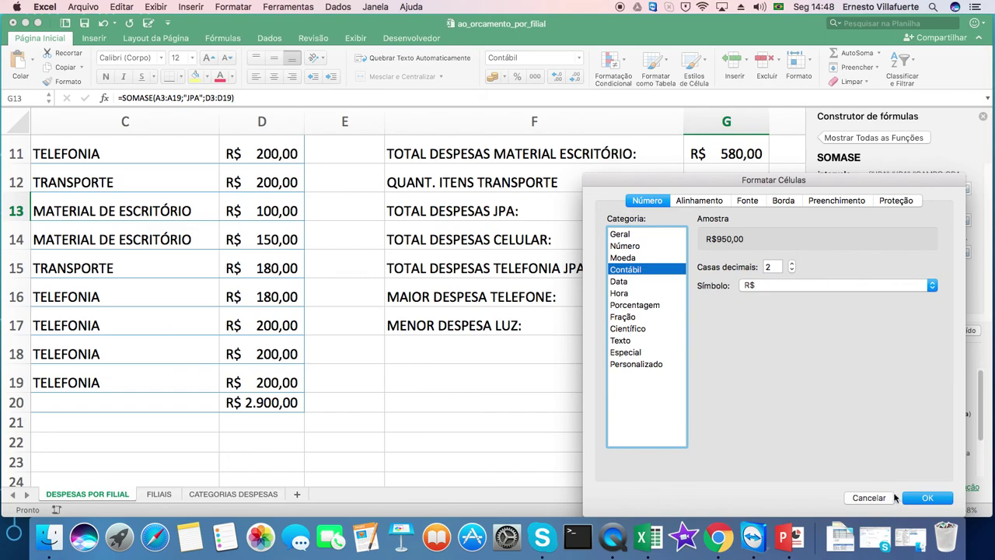
{"action": "left_click", "coordinate": [928, 497]}
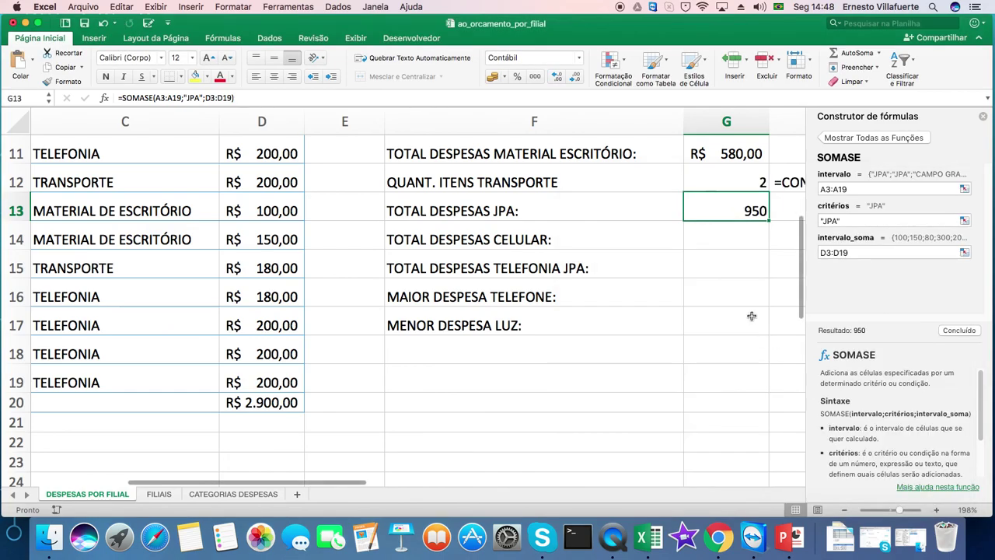
{"action": "left_click_drag", "start_coordinate": [354, 484], "coordinate": [449, 484]}
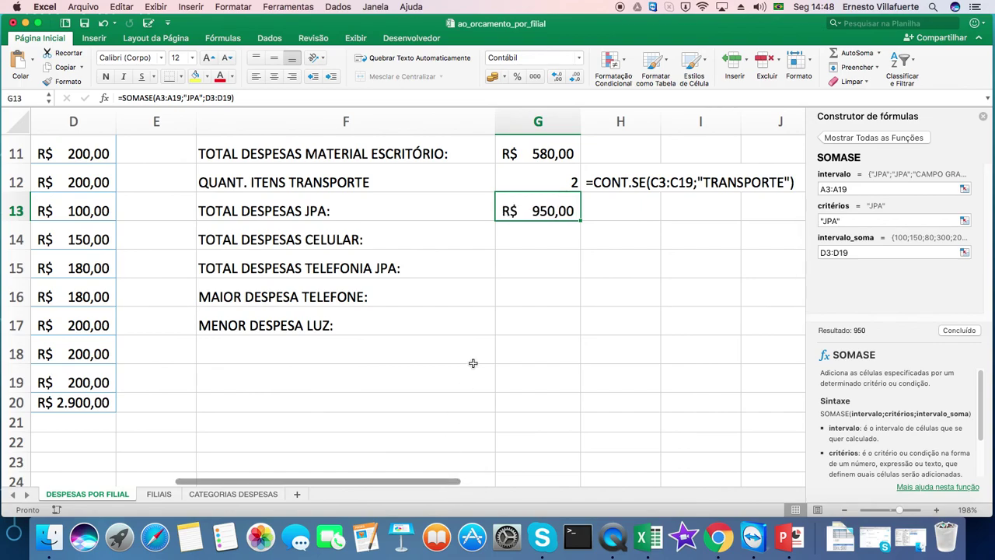
Examine the CATEGORIA and DESPESAS columns to determine which one holds the criterion for TOTAL DESPESAS CELULAR.
{"action": "left_click", "coordinate": [535, 235]}
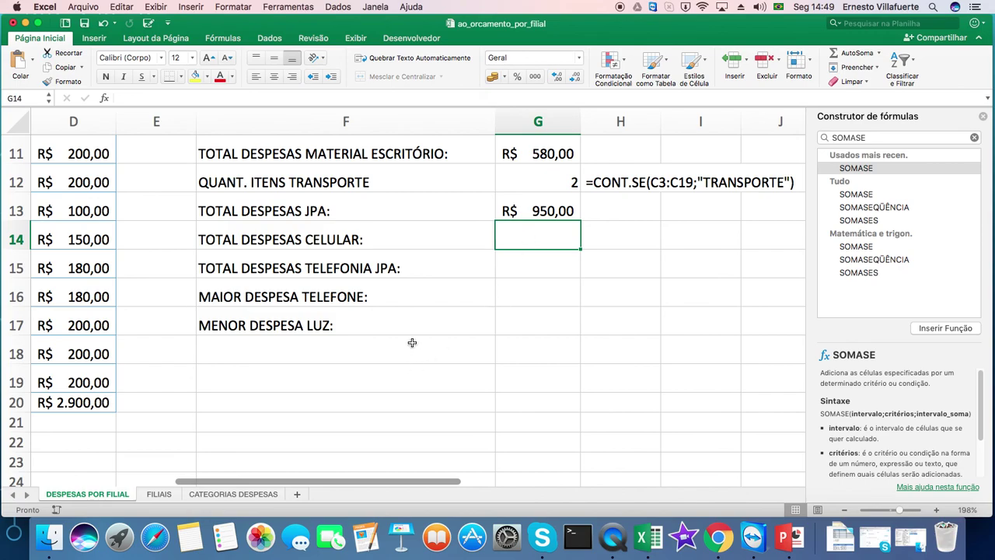
{"action": "left_click_drag", "start_coordinate": [437, 488], "coordinate": [329, 478]}
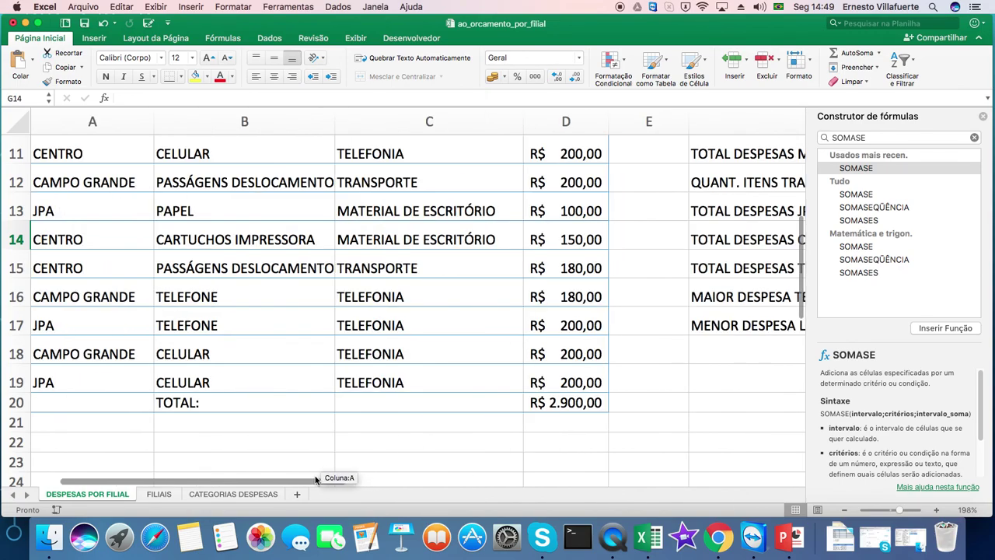
{"action": "left_click_drag", "start_coordinate": [803, 249], "coordinate": [773, 168]}
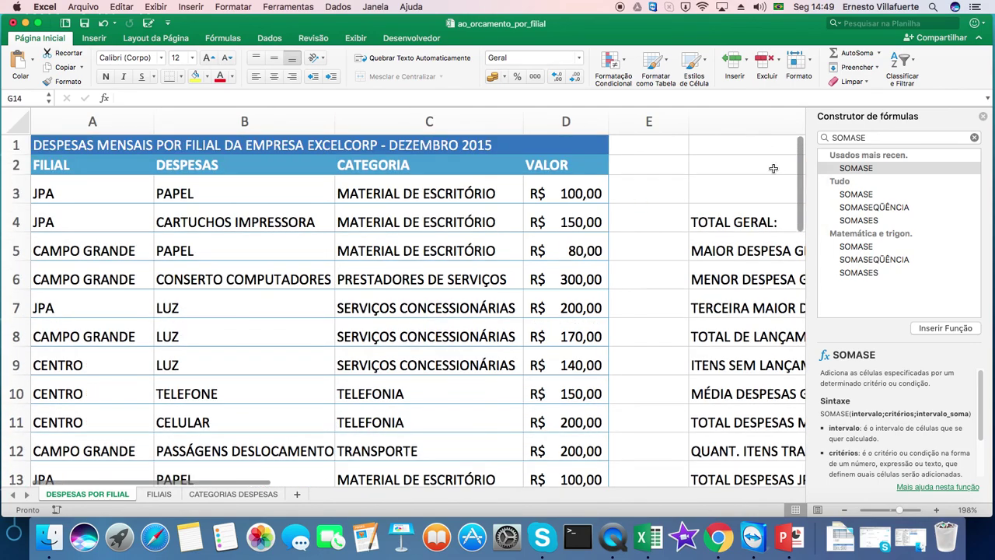
{"action": "left_click", "coordinate": [437, 165]}
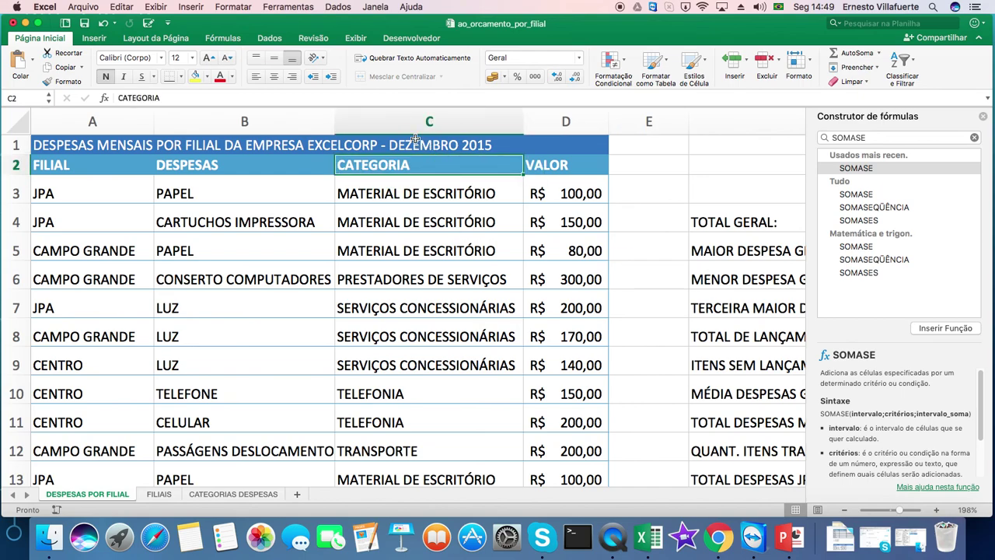
{"action": "left_click", "coordinate": [406, 116]}
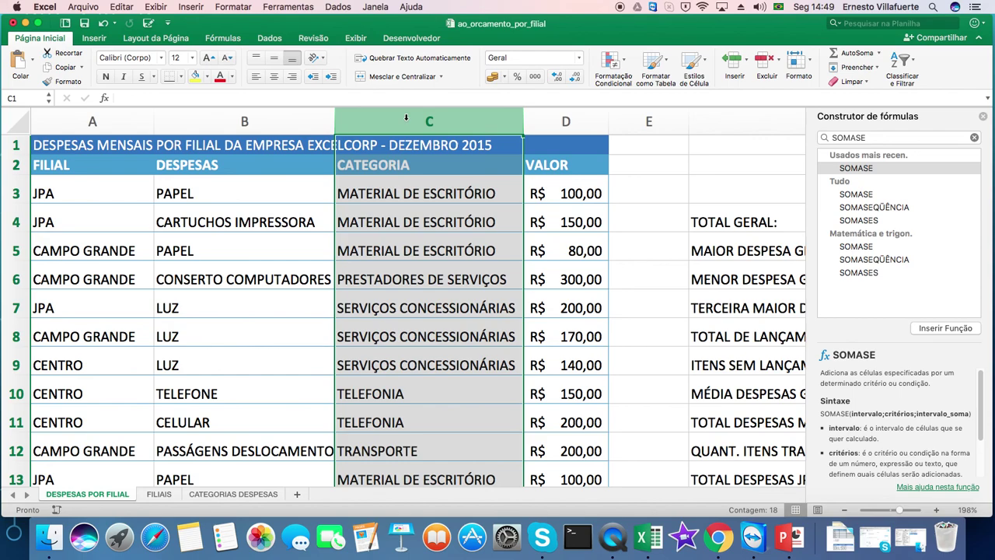
{"action": "left_click", "coordinate": [296, 188]}
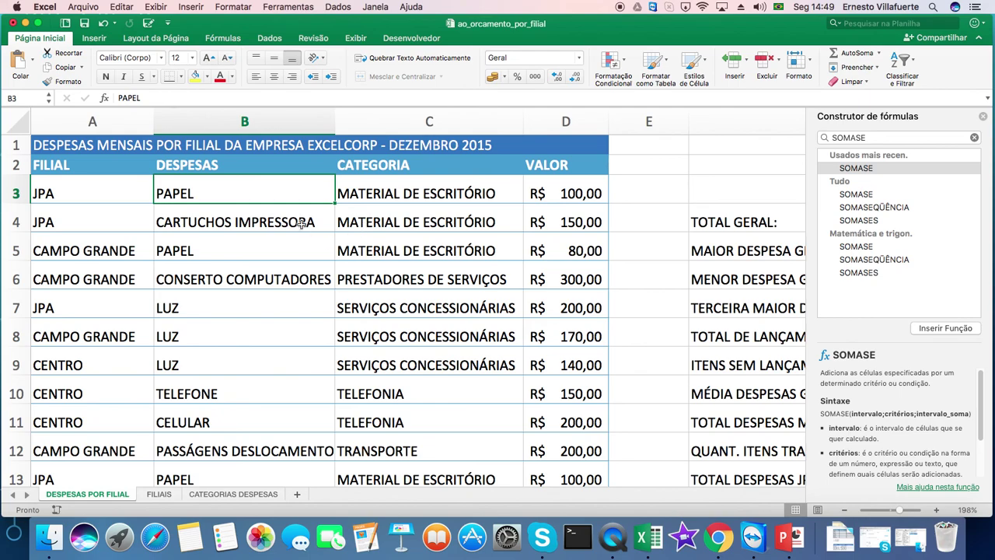
{"action": "left_click", "coordinate": [270, 116]}
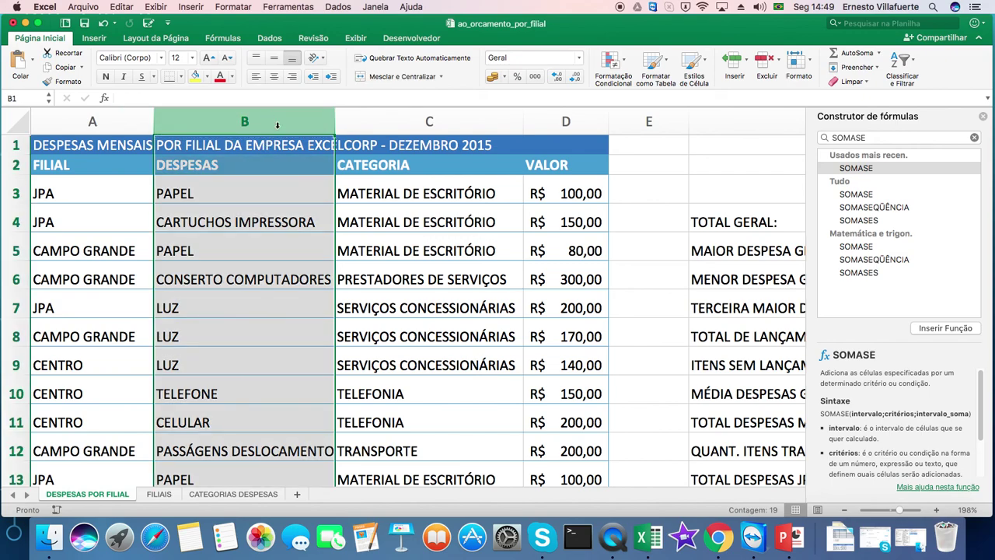
Copy the SOMASE formula text from G13 into H13 as a note beside the TOTAL DESPESAS JPA result.
{"action": "left_click_drag", "start_coordinate": [253, 486], "coordinate": [455, 528]}
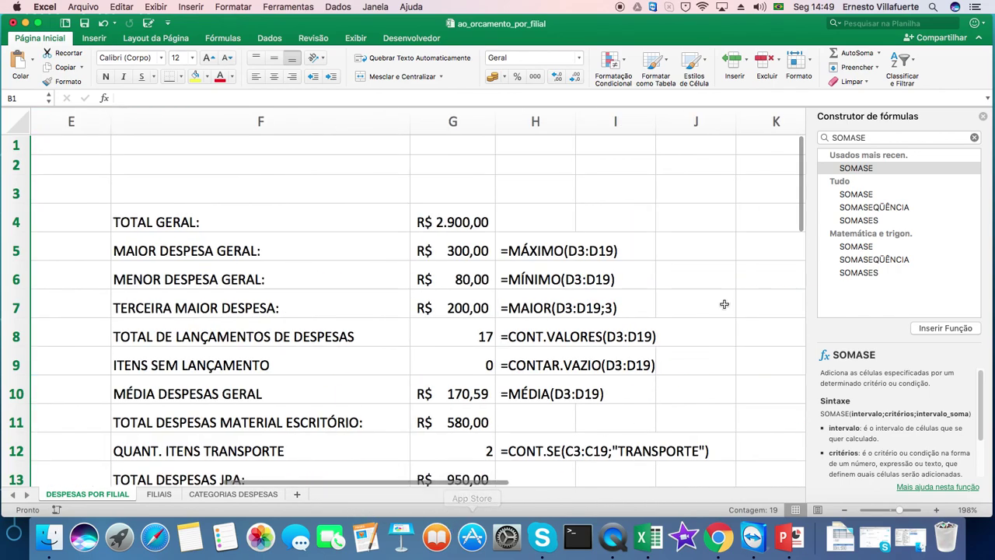
{"action": "left_click_drag", "start_coordinate": [802, 213], "coordinate": [801, 250]}
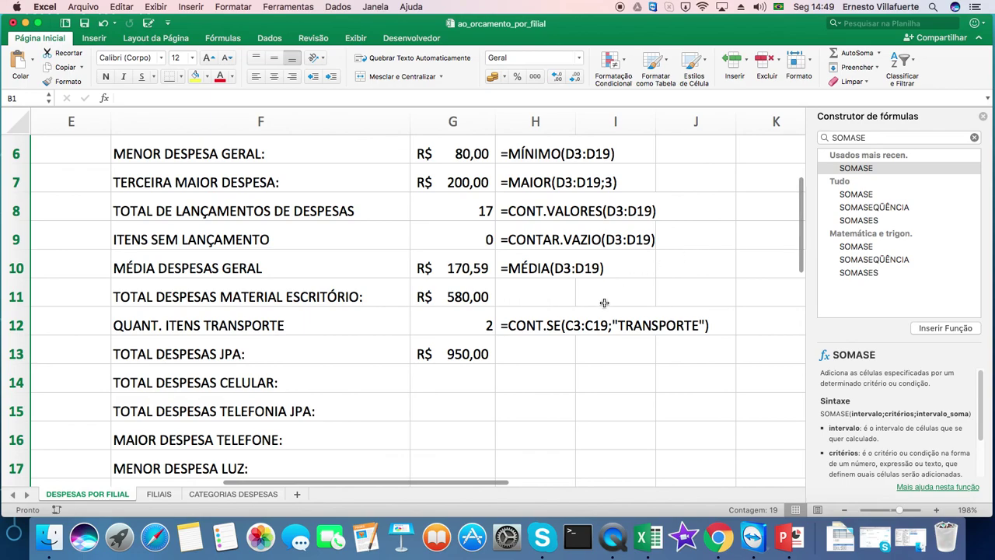
{"action": "double_click", "coordinate": [487, 351]}
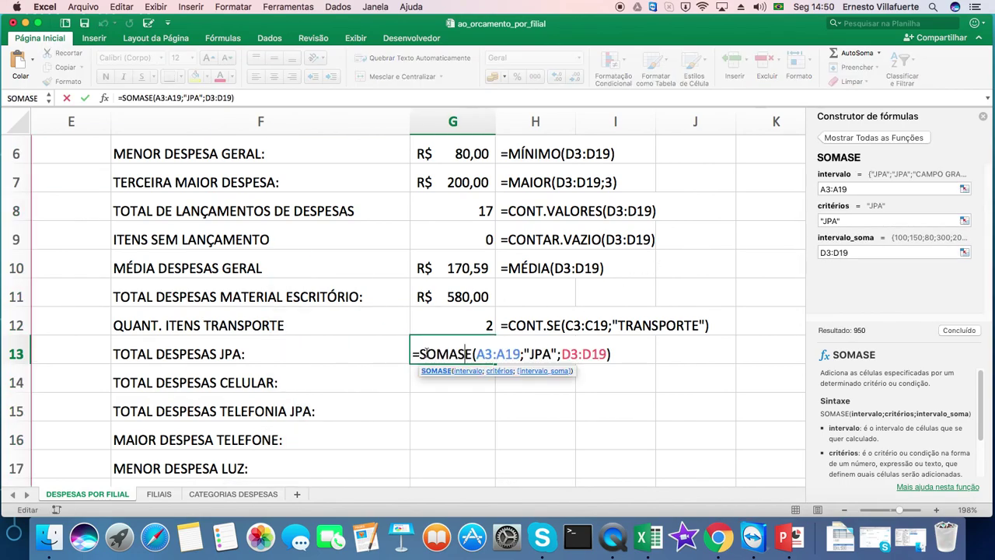
{"action": "left_click_drag", "start_coordinate": [412, 354], "coordinate": [639, 359]}
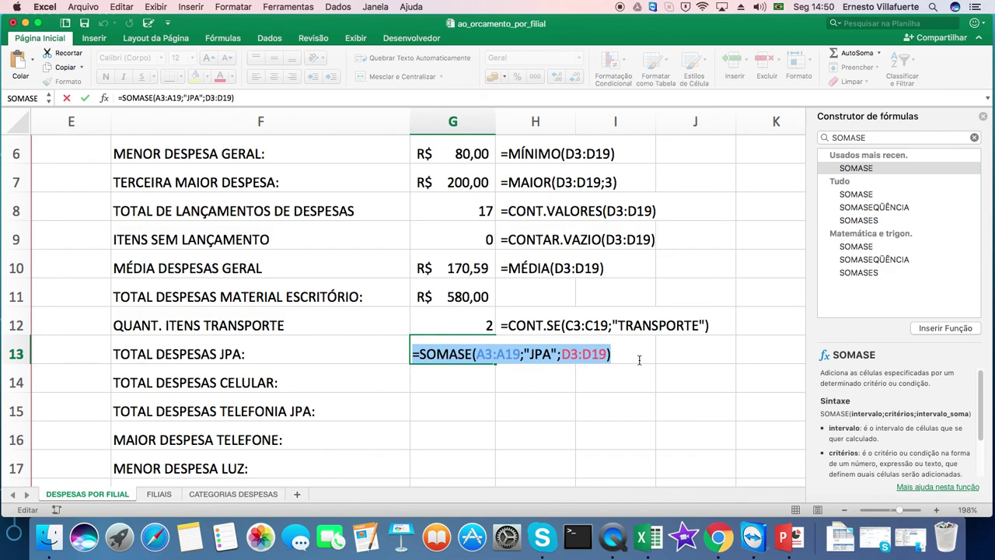
{"action": "key", "text": "super+c"}
{"action": "key", "text": "Return"}
{"action": "left_click", "coordinate": [543, 351]}
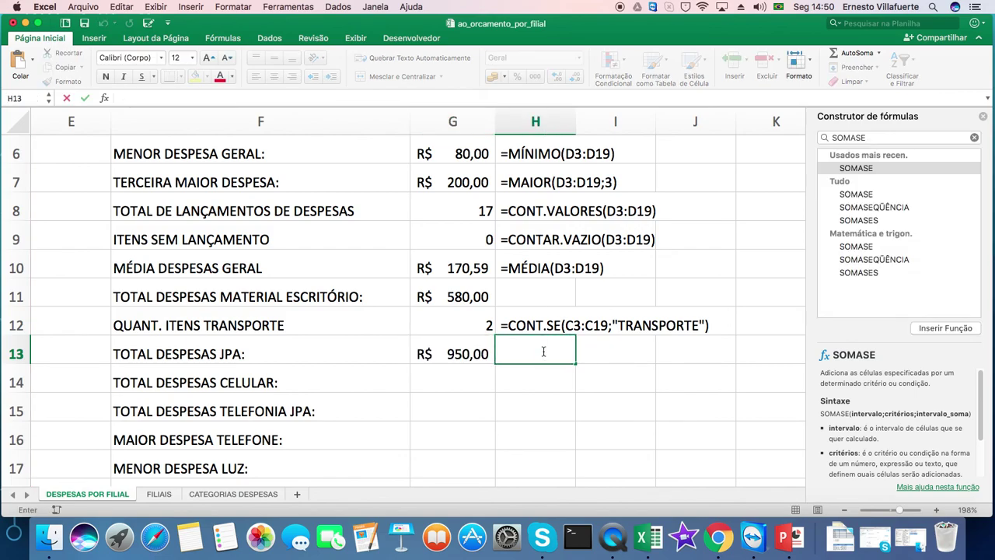
{"action": "key", "text": "super+v"}
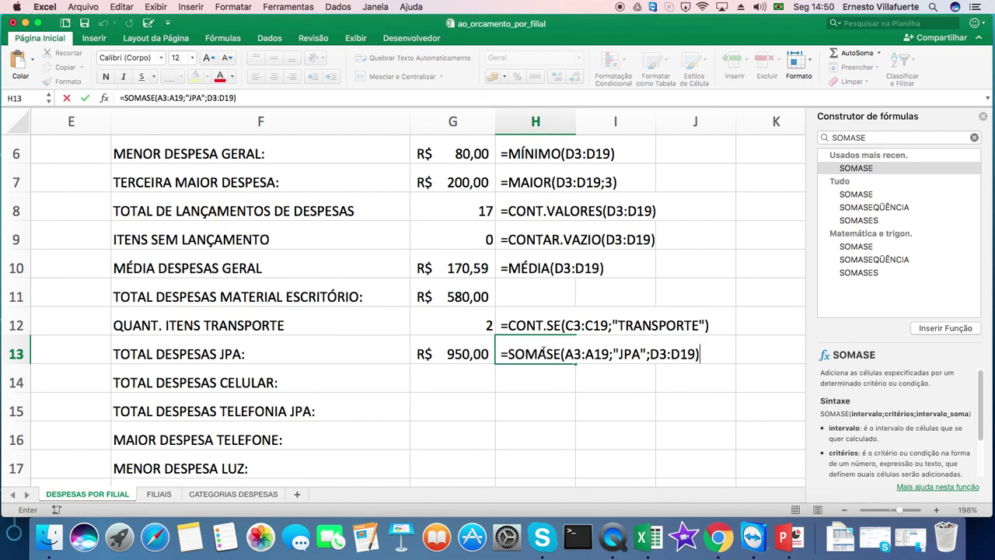
{"action": "key", "text": "Return"}
Insert the SOMASE function into G14 for TOTAL DESPESAS CELULAR and set its interval to B3:B19.
{"action": "left_click", "coordinate": [461, 376]}
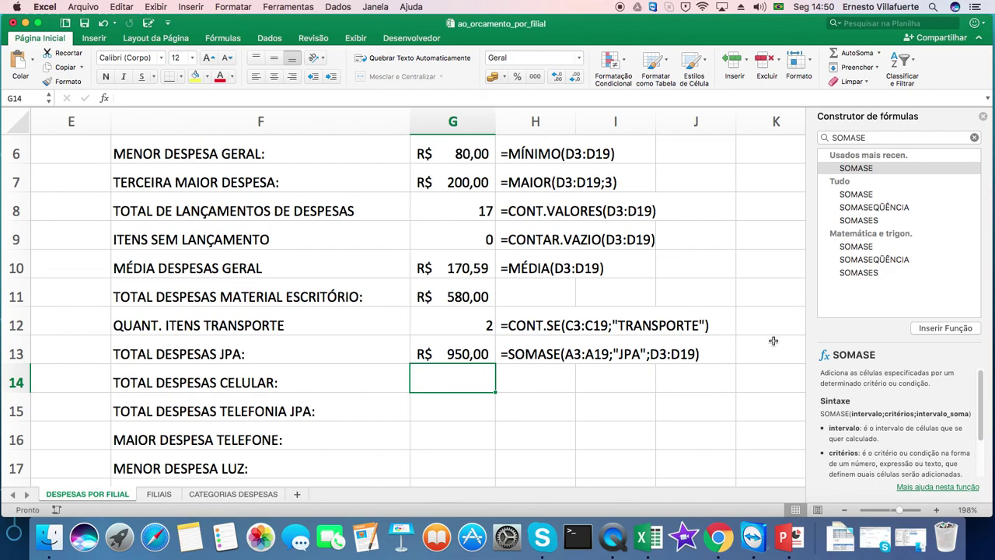
{"action": "left_click", "coordinate": [866, 170]}
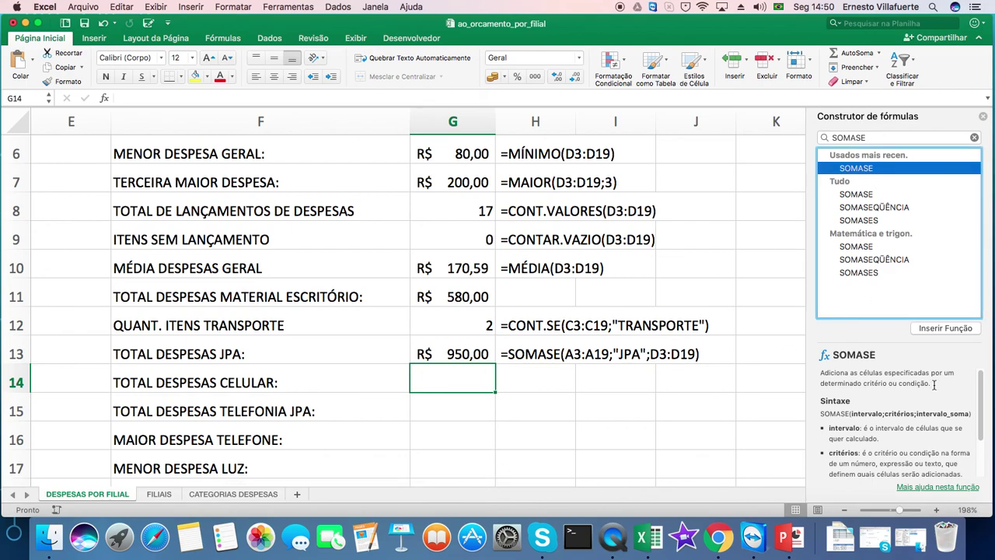
{"action": "left_click", "coordinate": [931, 328]}
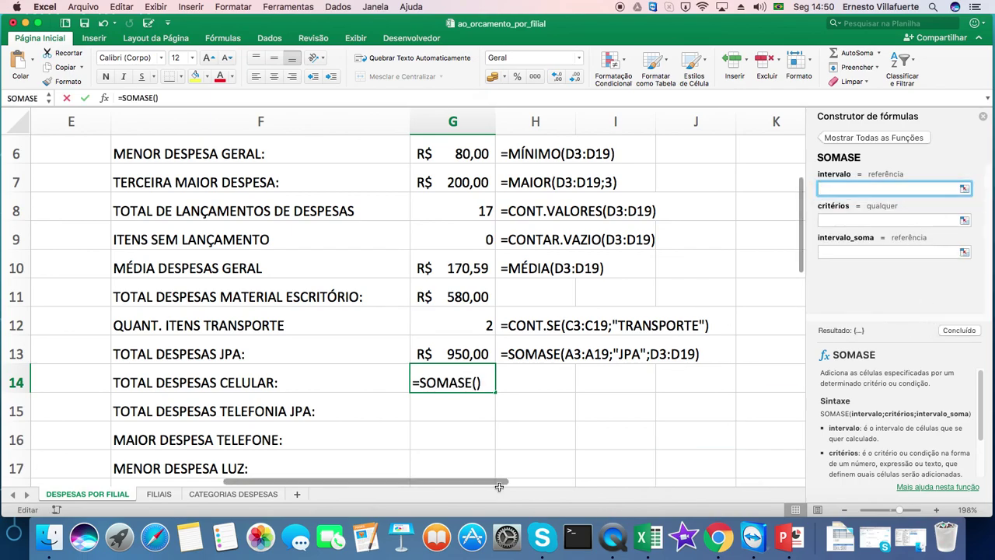
{"action": "left_click_drag", "start_coordinate": [497, 479], "coordinate": [280, 481]}
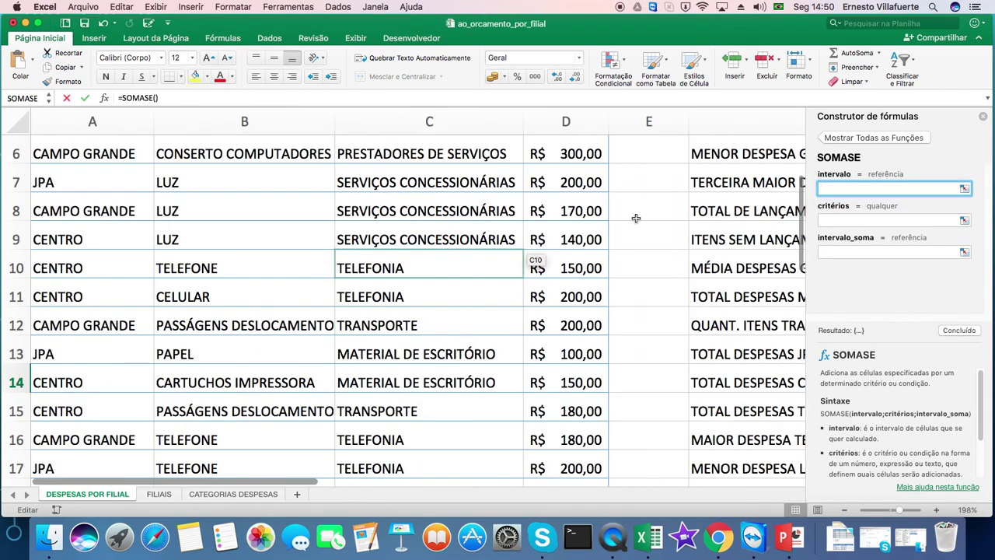
{"action": "left_click_drag", "start_coordinate": [801, 193], "coordinate": [797, 156]}
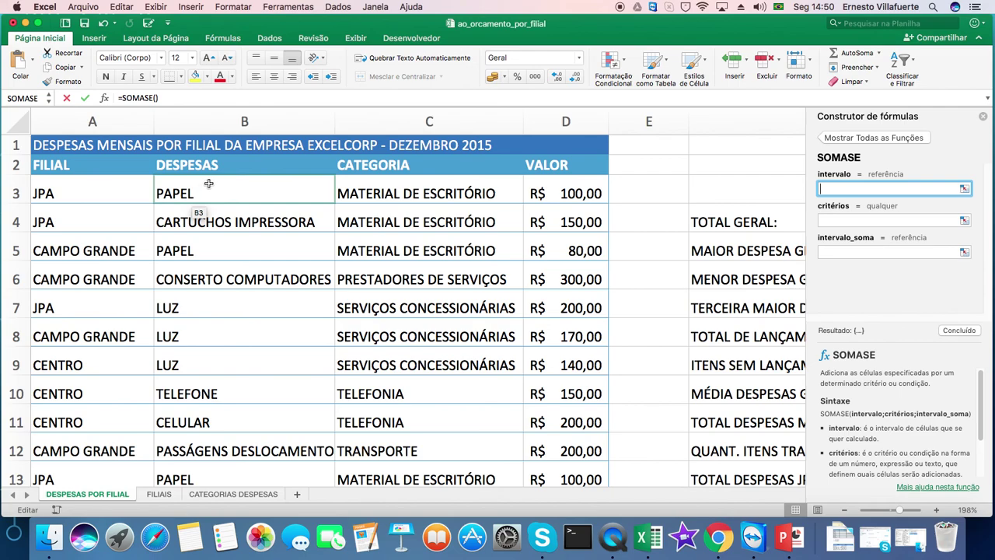
{"action": "left_click_drag", "start_coordinate": [209, 185], "coordinate": [271, 295]}
Set the criterion of the SOMASE in G14 to CELULAR and its sum range to D3:D19, and complete the formula.
{"action": "left_click_drag", "start_coordinate": [234, 482], "coordinate": [482, 515]}
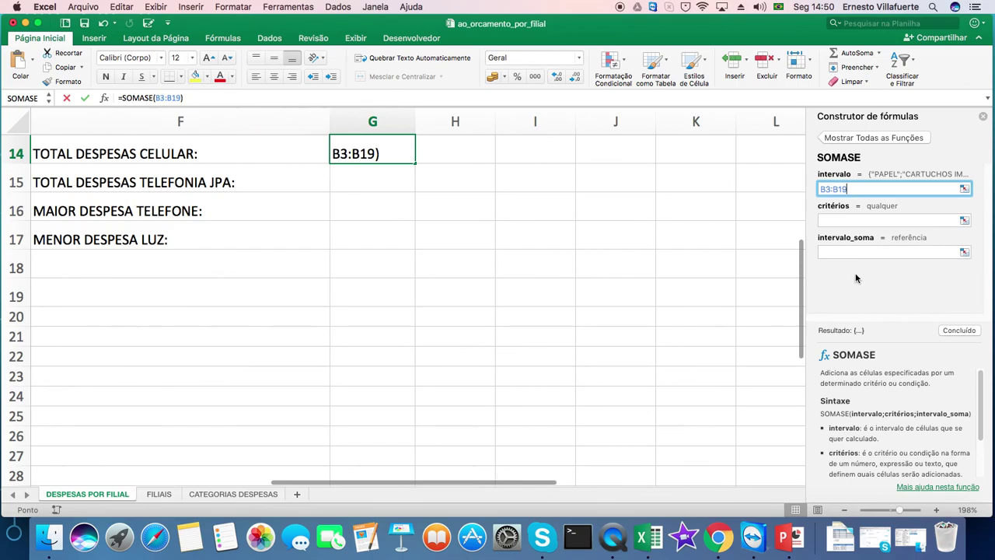
{"action": "left_click", "coordinate": [846, 222]}
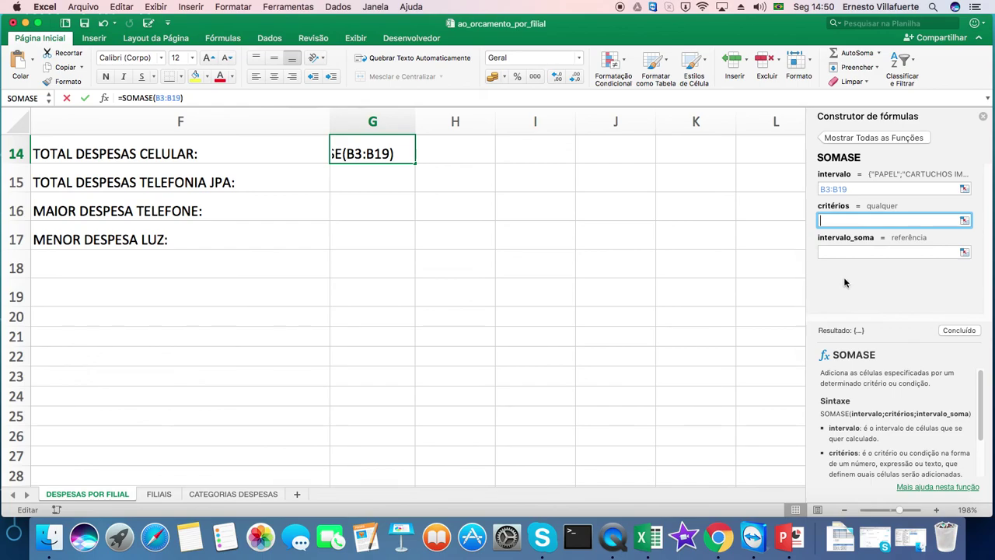
{"action": "type", "text": "CELULAR"}
{"action": "left_click", "coordinate": [863, 253]}
{"action": "left_click_drag", "start_coordinate": [317, 482], "coordinate": [184, 482]}
{"action": "left_click_drag", "start_coordinate": [276, 297], "coordinate": [270, 192]}
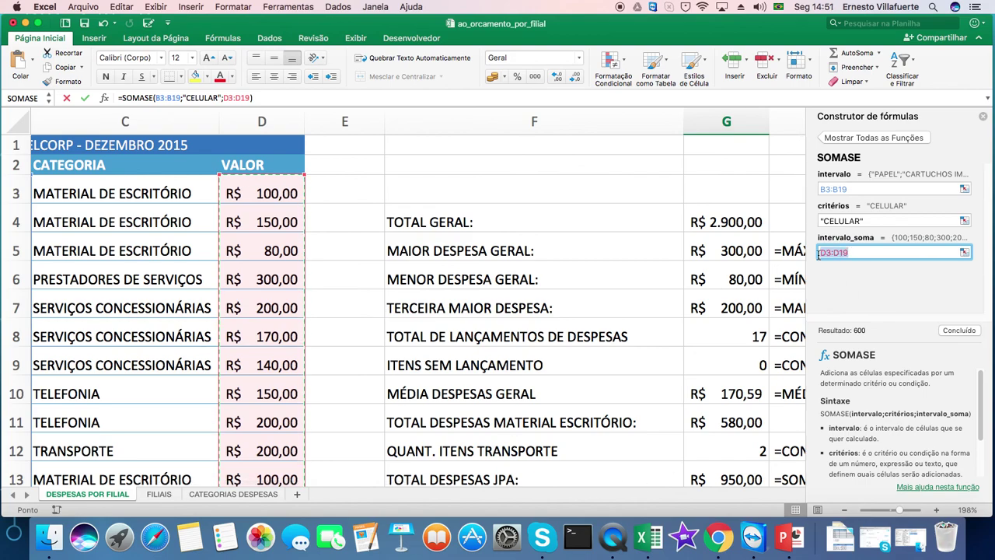
{"action": "left_click", "coordinate": [953, 331]}
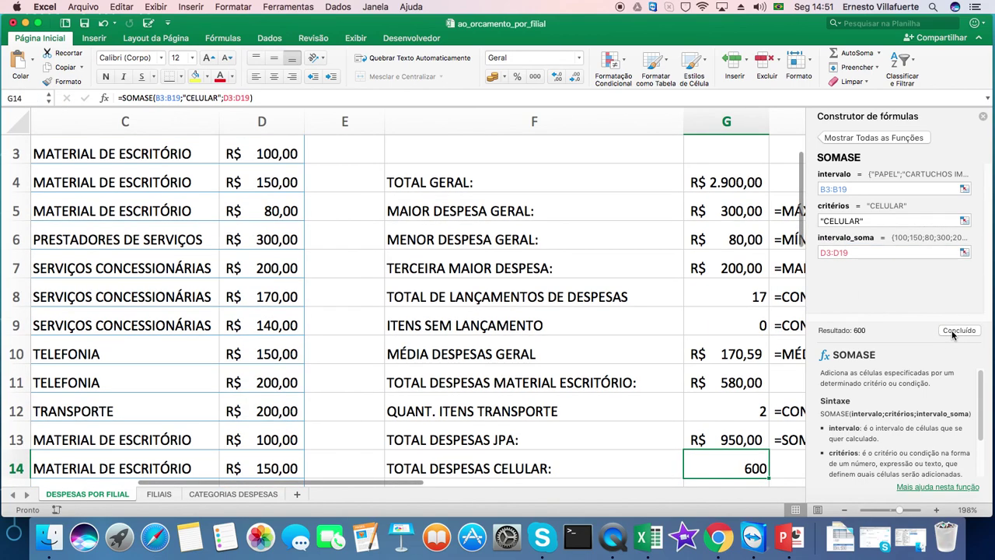
Format G14 as currency and copy its SOMASE formula text into H14 as a note beside the TOTAL DESPESAS CELULAR result.
{"action": "left_click_drag", "start_coordinate": [397, 488], "coordinate": [526, 493]}
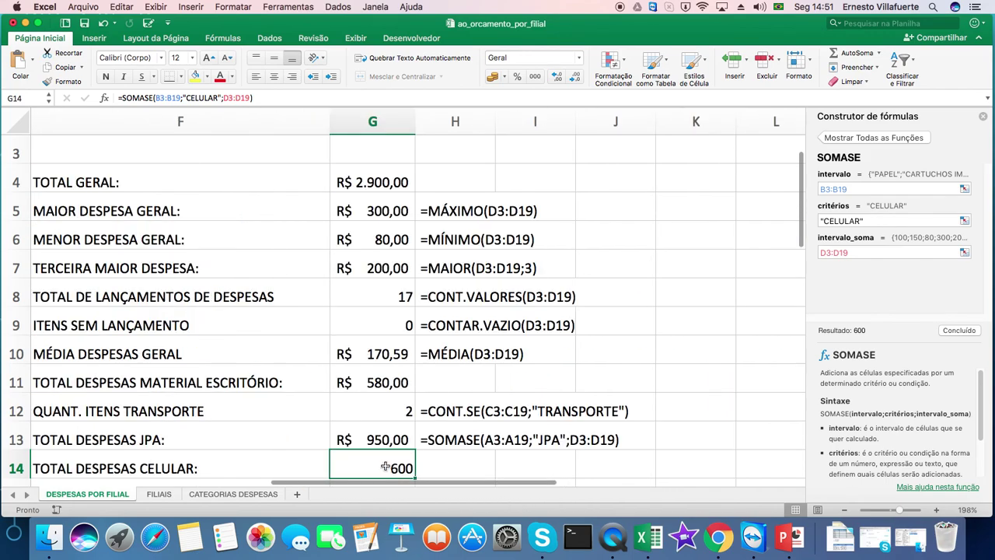
{"action": "left_click", "coordinate": [495, 77]}
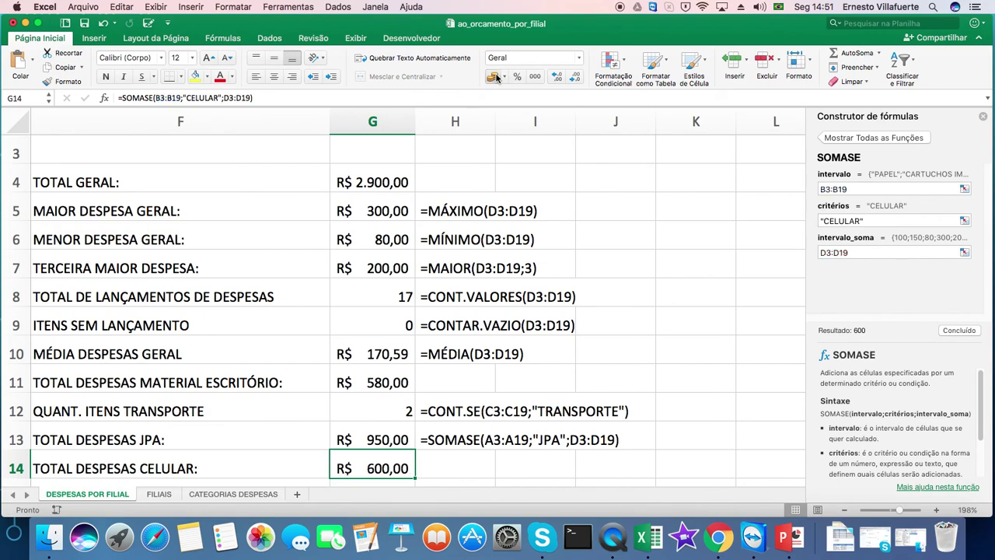
{"action": "double_click", "coordinate": [347, 467]}
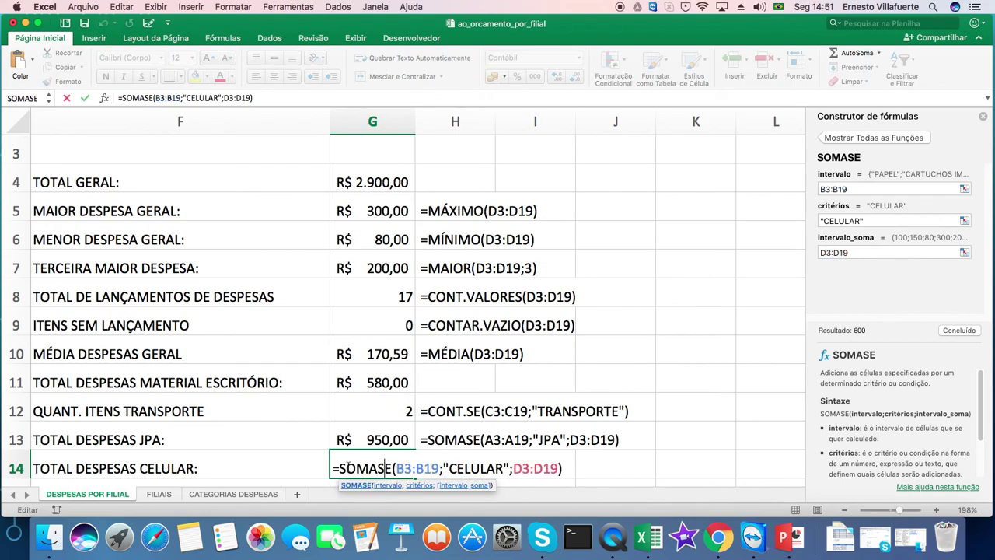
{"action": "left_click_drag", "start_coordinate": [333, 468], "coordinate": [587, 472]}
{"action": "key", "text": "super+c"}
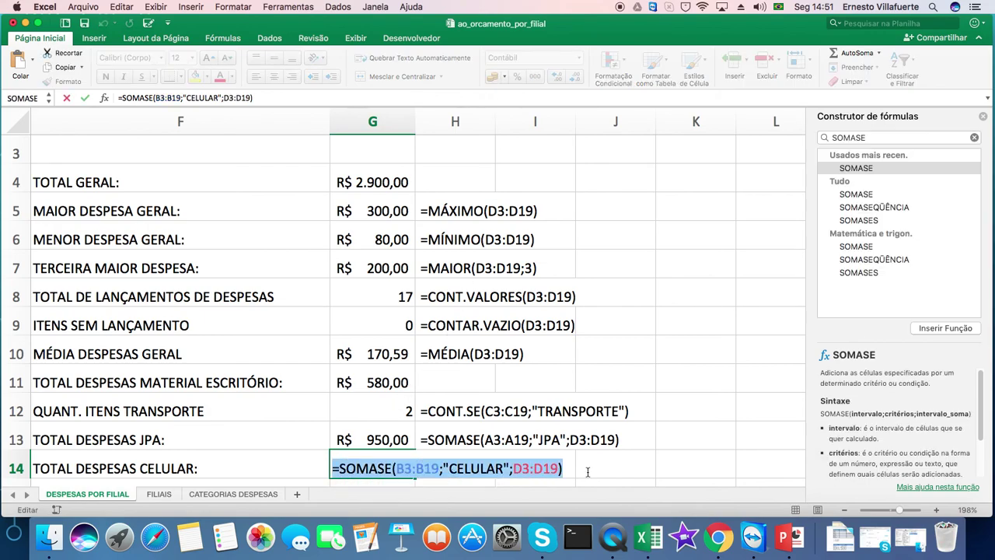
{"action": "key", "text": "Escape"}
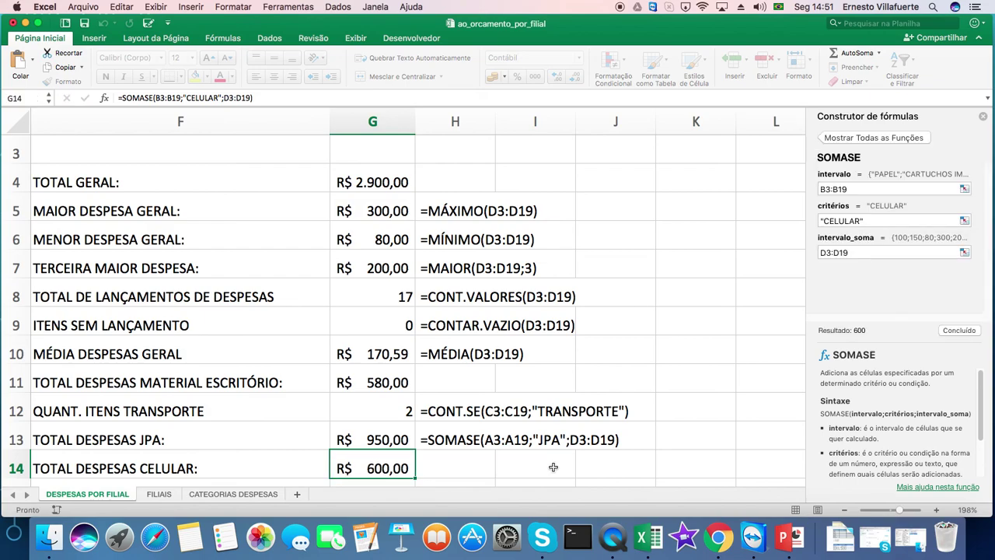
{"action": "left_click", "coordinate": [455, 464]}
{"action": "double_click", "coordinate": [458, 464]}
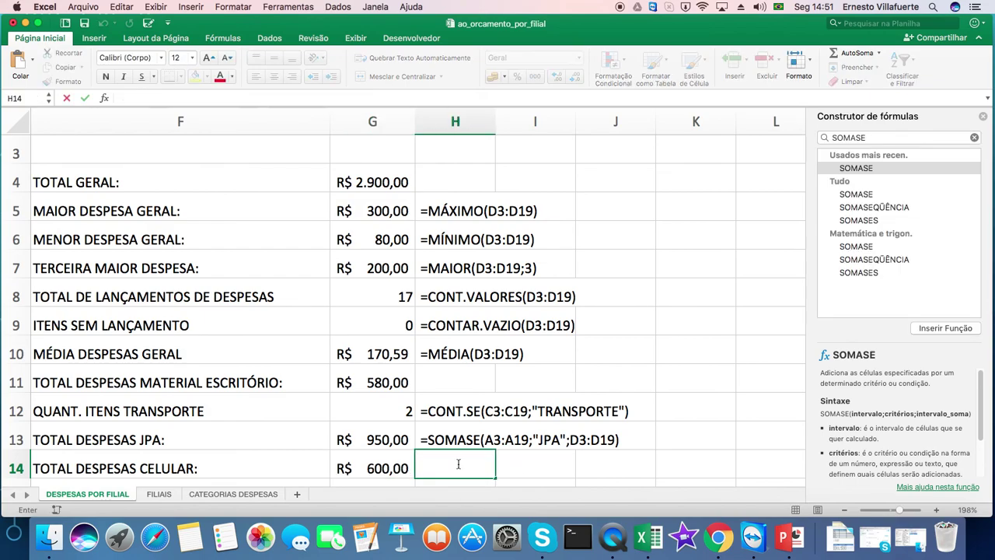
{"action": "key", "text": "super+v"}
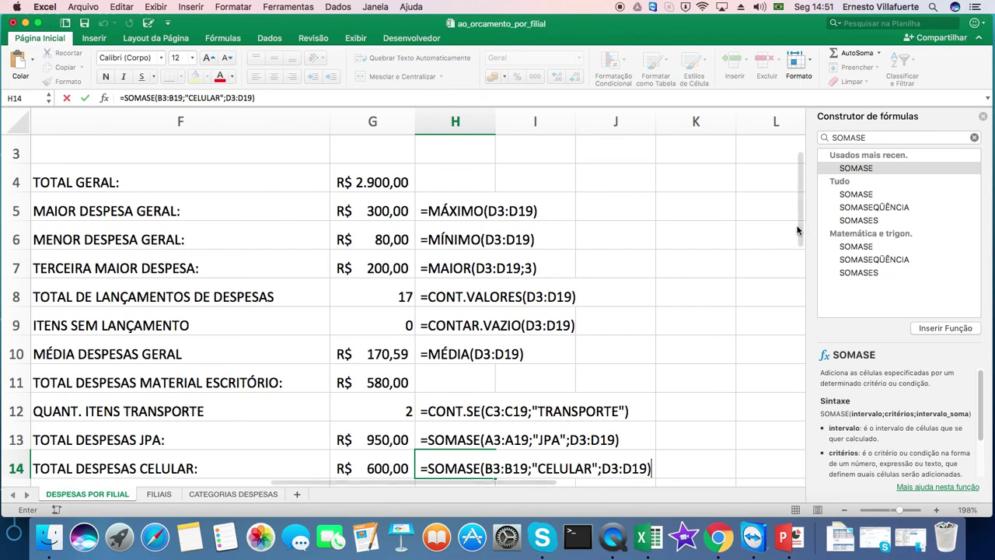
{"action": "left_click_drag", "start_coordinate": [800, 223], "coordinate": [809, 258]}
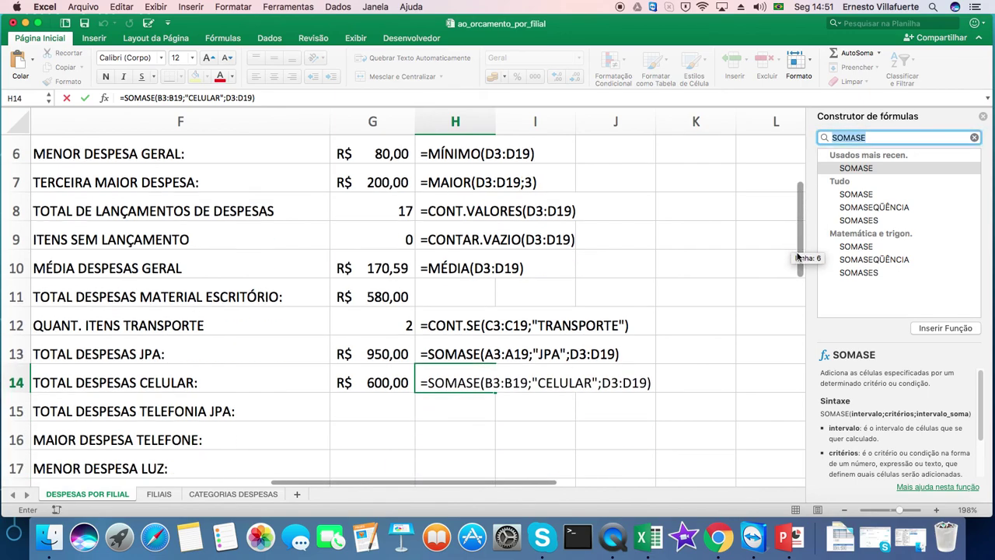
{"action": "left_click", "coordinate": [393, 413]}
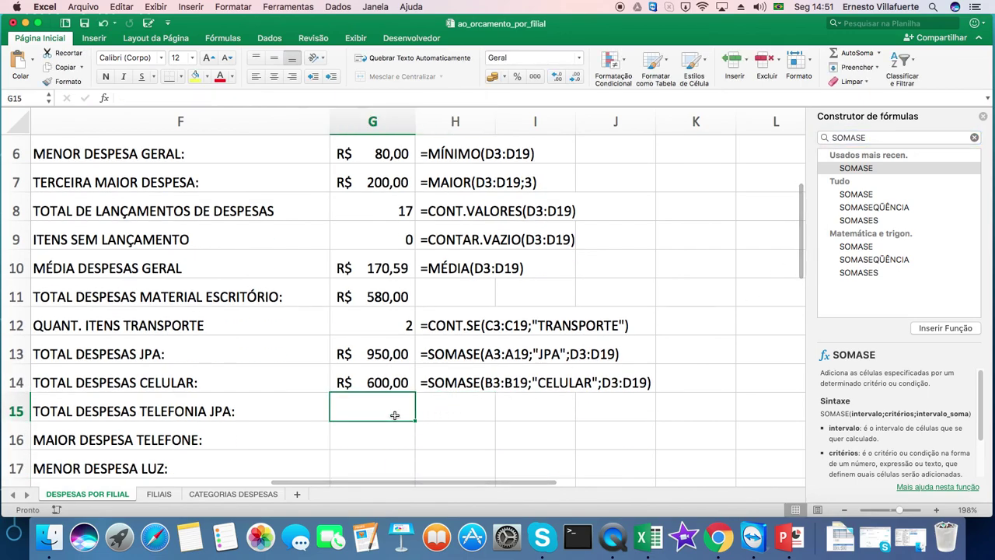
Save a copy of the workbook as ao_orcamento_por_filial_resolvido in the exemplos folder, keeping the .xlsx format.
{"action": "left_click", "coordinate": [83, 7]}
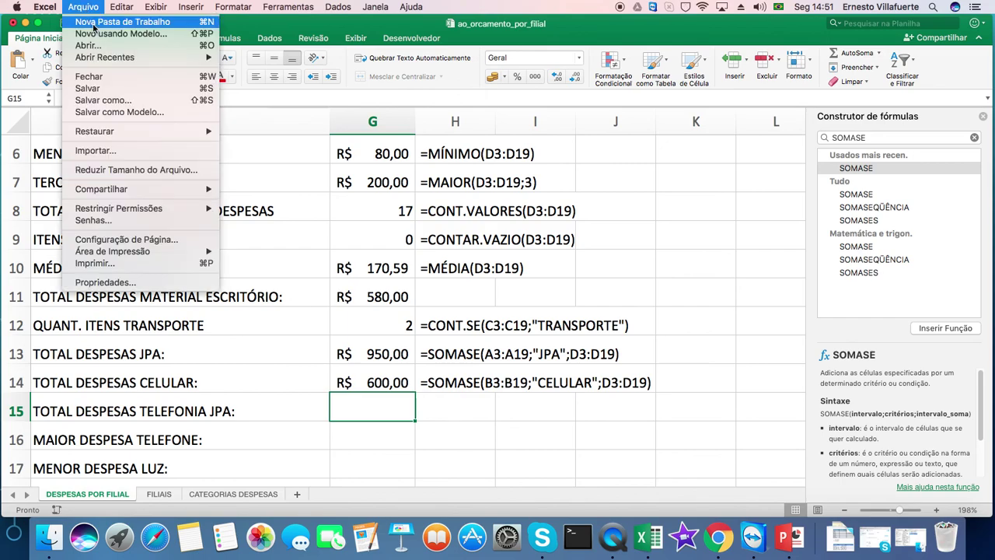
{"action": "left_click", "coordinate": [112, 101]}
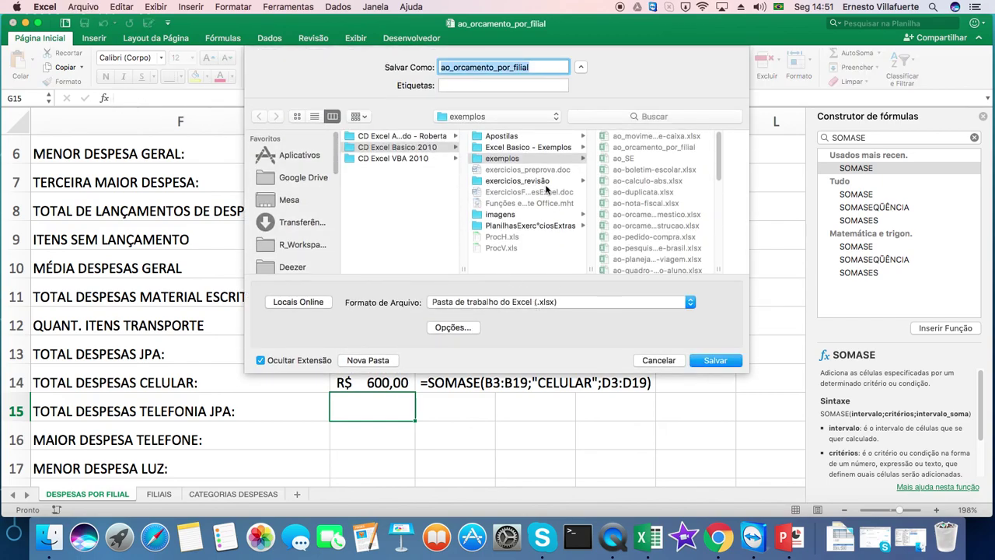
{"action": "left_click", "coordinate": [534, 68]}
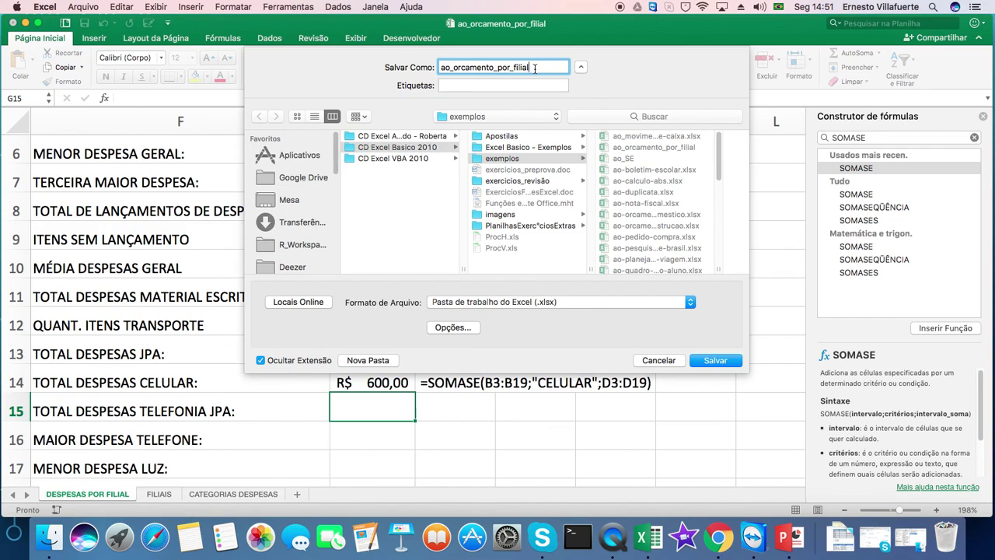
{"action": "type", "text": "_resolvido"}
{"action": "left_click", "coordinate": [714, 360]}
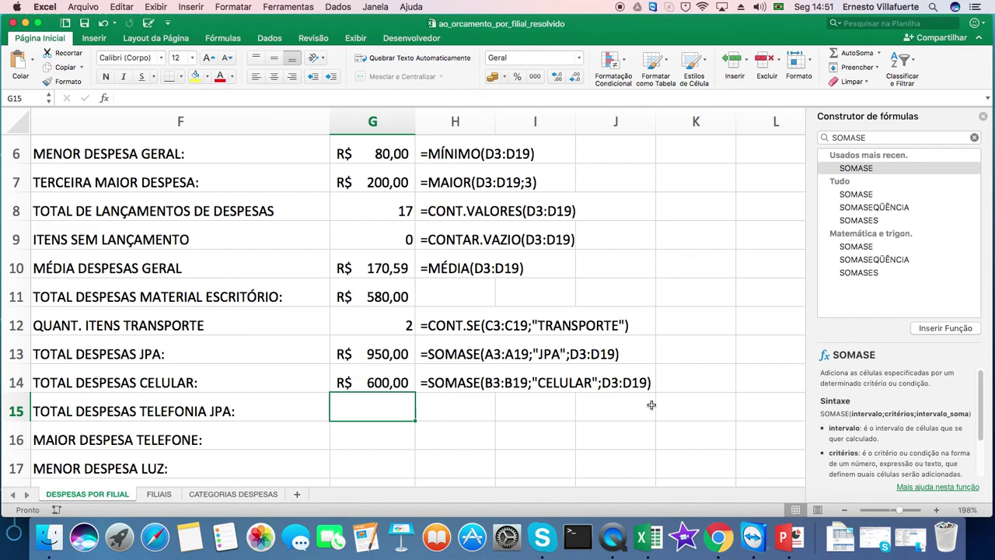
Find the MÁXIMOSES function in the formula builder and insert it into G16 for MAIOR DESPESA TELEFONE.
{"action": "left_click_drag", "start_coordinate": [801, 241], "coordinate": [806, 260]}
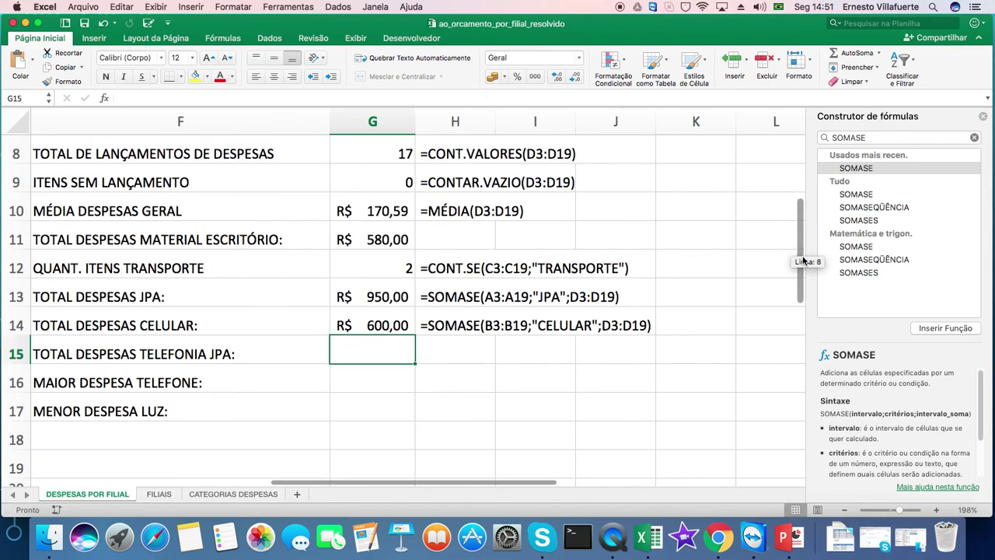
{"action": "left_click_drag", "start_coordinate": [443, 481], "coordinate": [411, 480]}
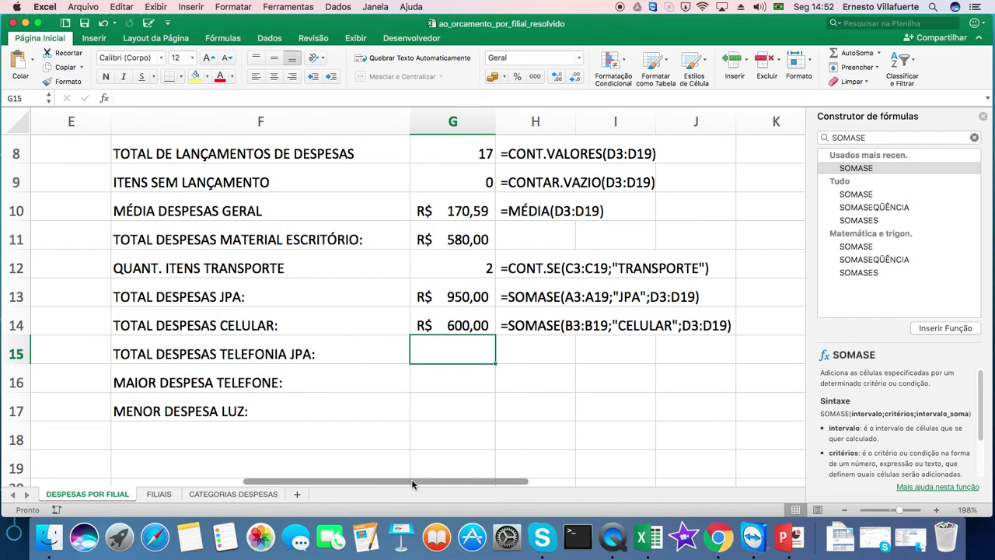
{"action": "left_click", "coordinate": [426, 381]}
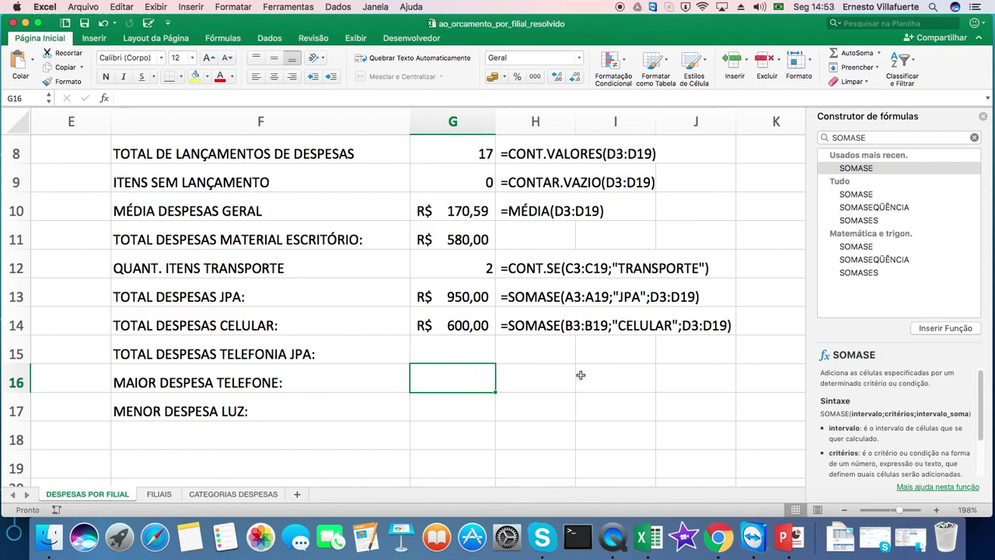
{"action": "left_click_drag", "start_coordinate": [884, 138], "coordinate": [826, 137]}
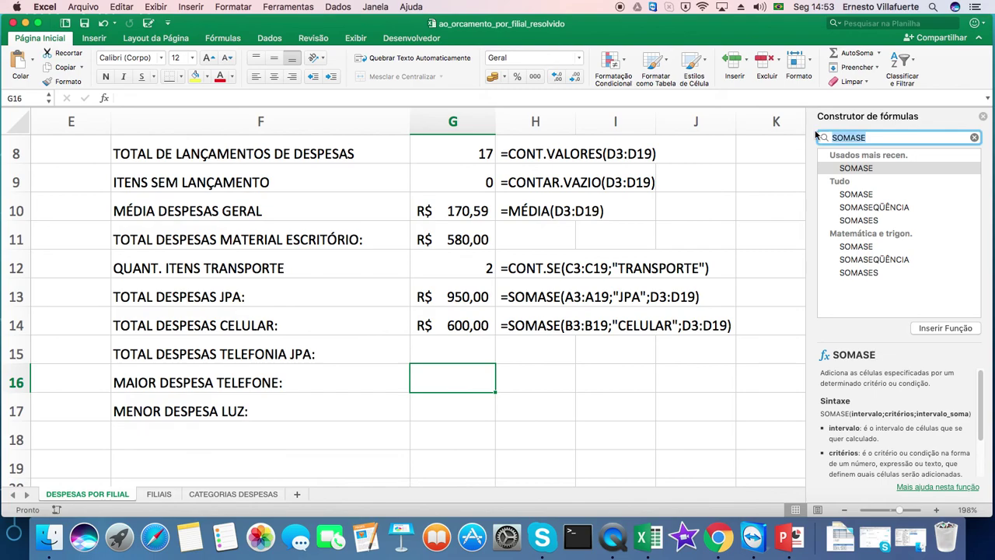
{"action": "key", "text": "BackSpace"}
{"action": "type", "text": "M"}
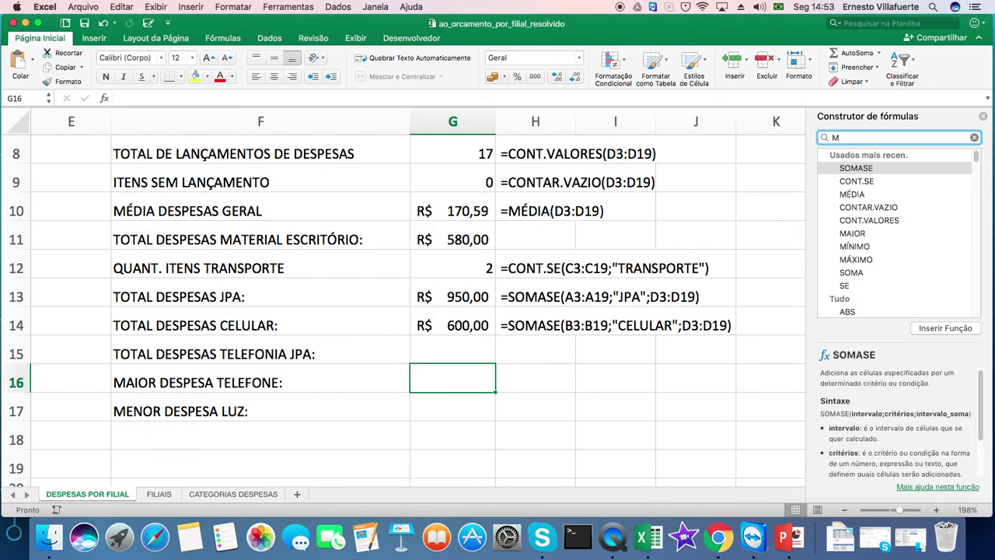
{"action": "type", "text": "ÁXIM"}
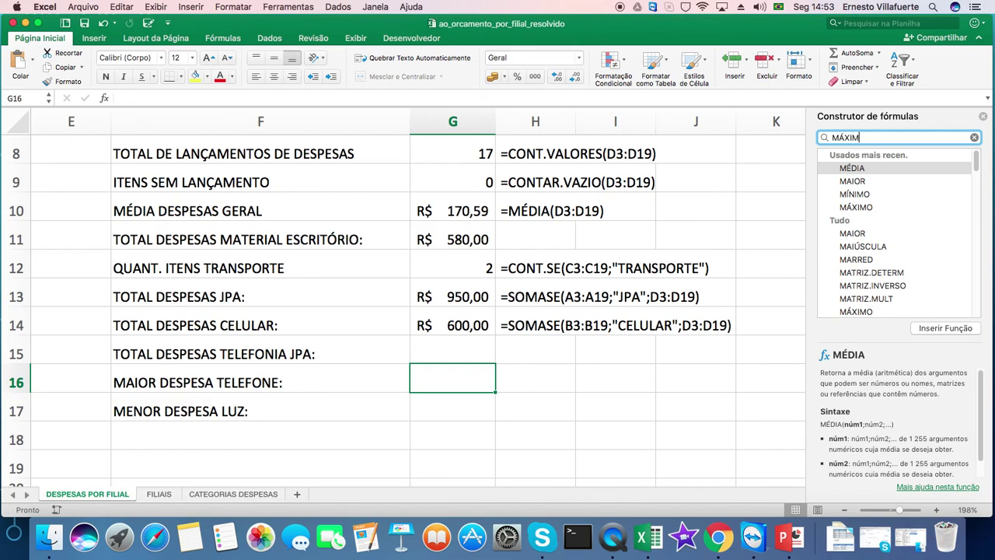
{"action": "type", "text": "OSE"}
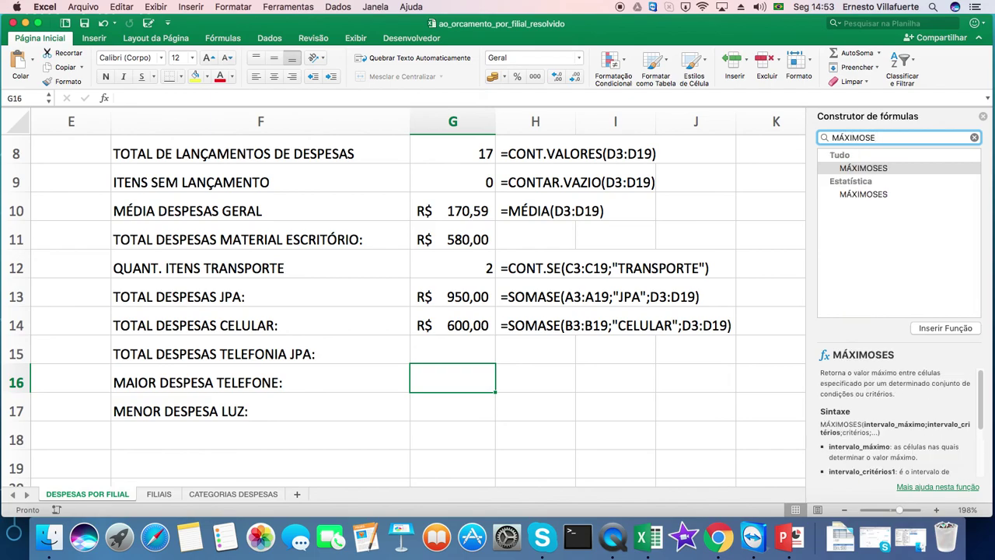
{"action": "type", "text": "S"}
{"action": "left_click", "coordinate": [884, 169]}
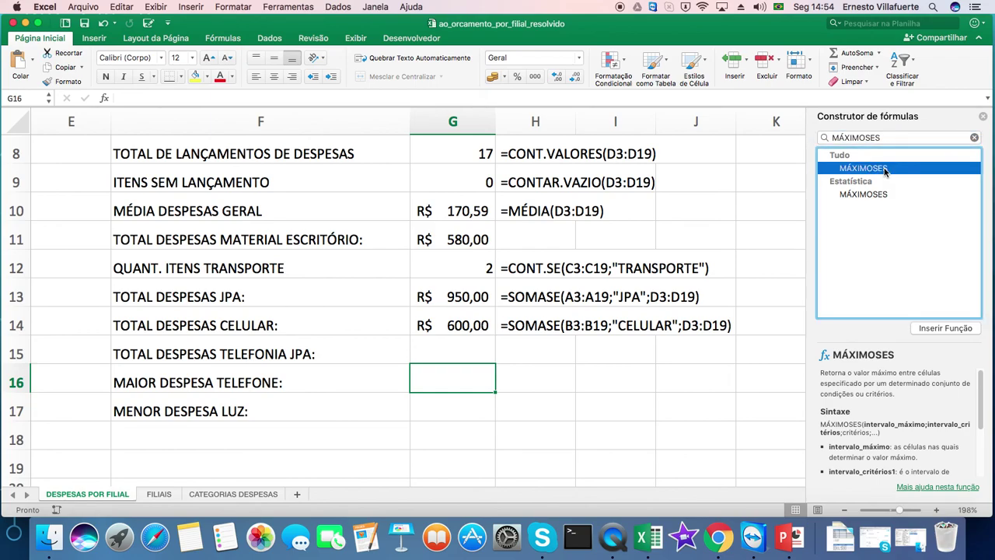
{"action": "left_click", "coordinate": [939, 330]}
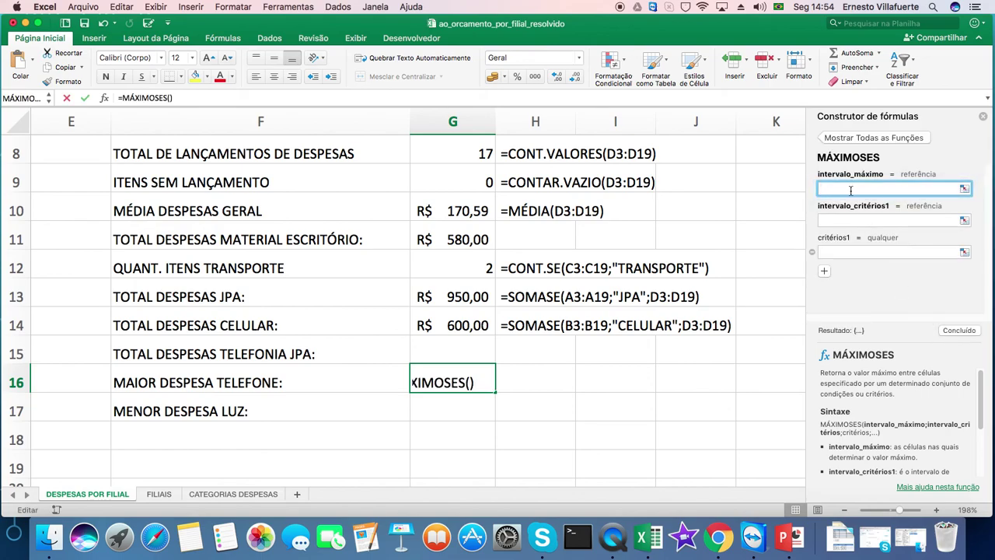
Set the intervalo_máximo of the MÁXIMOSES function in G16 to the DESPESAS cells B3:B19.
{"action": "left_click_drag", "start_coordinate": [340, 483], "coordinate": [331, 483]}
{"action": "left_click_drag", "start_coordinate": [455, 483], "coordinate": [194, 488]}
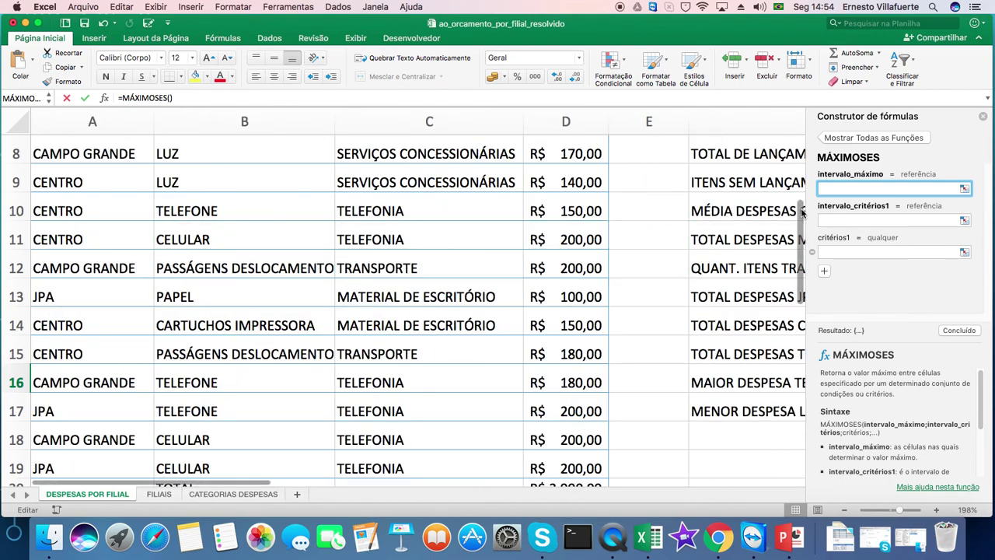
{"action": "left_click_drag", "start_coordinate": [801, 212], "coordinate": [802, 148]}
{"action": "left_click_drag", "start_coordinate": [194, 191], "coordinate": [215, 350]}
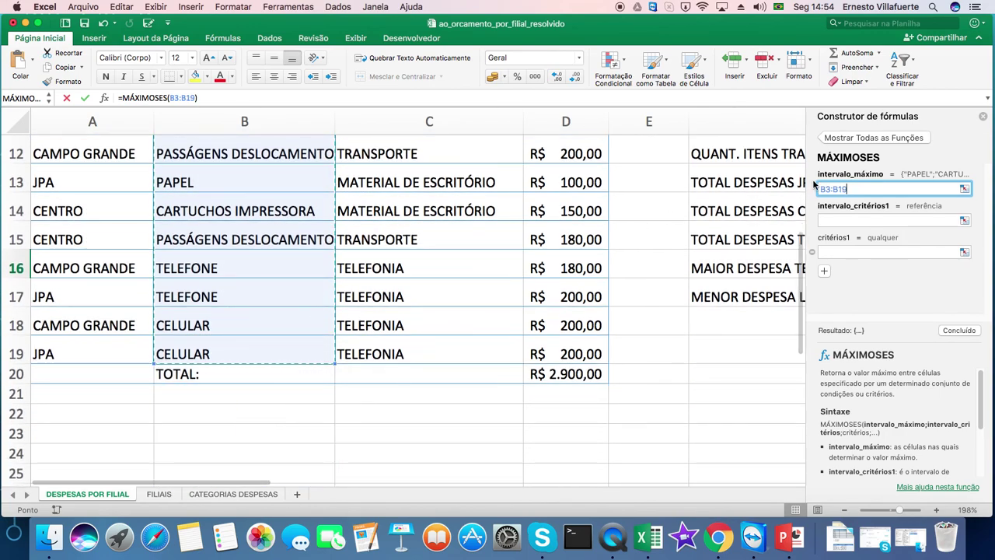
Set intervalo_critérios1 of the MÁXIMOSES function to "TELEFONE" and critérios1 to the VALOR cells D3:D19.
{"action": "left_click", "coordinate": [838, 219]}
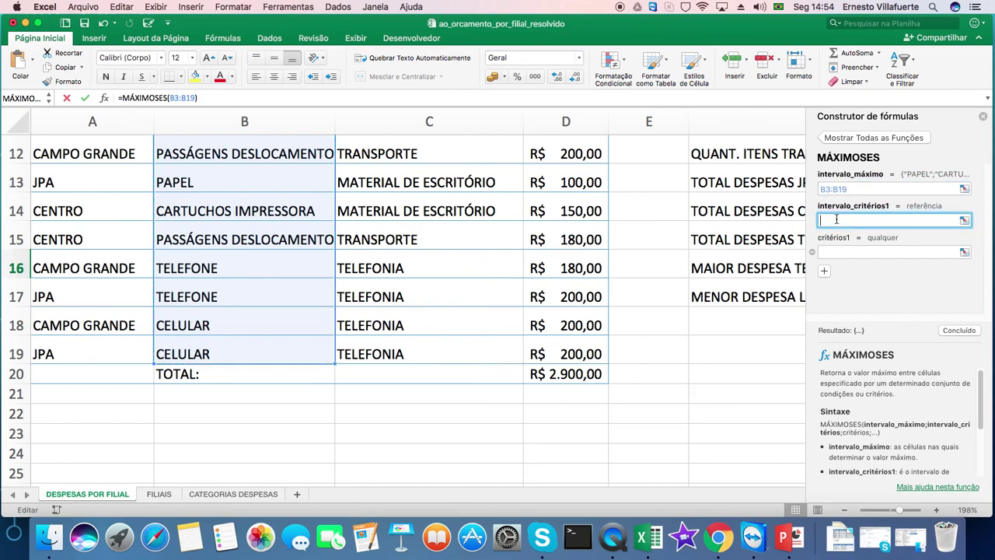
{"action": "type", "text": "TELEFONE"}
{"action": "left_click", "coordinate": [847, 251]}
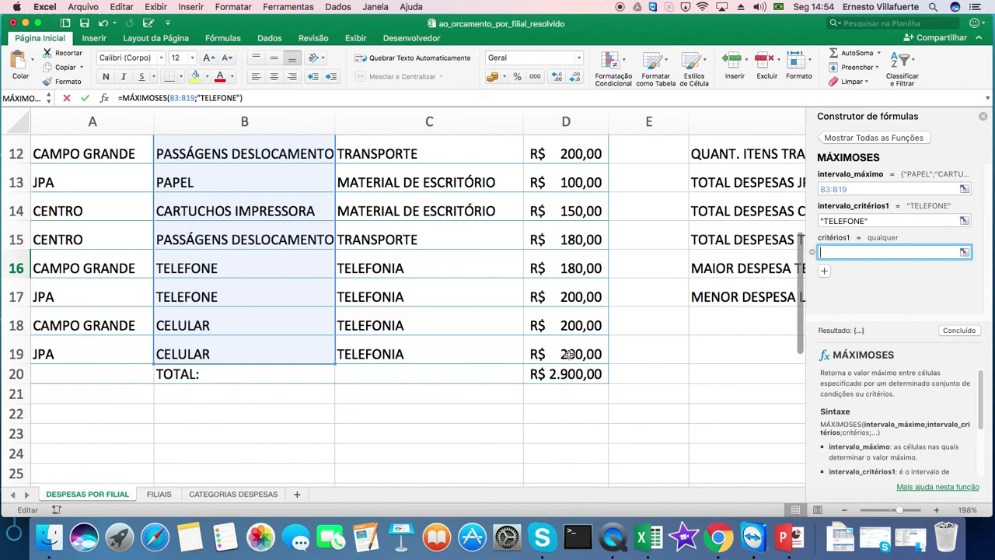
{"action": "left_click_drag", "start_coordinate": [568, 354], "coordinate": [563, 176]}
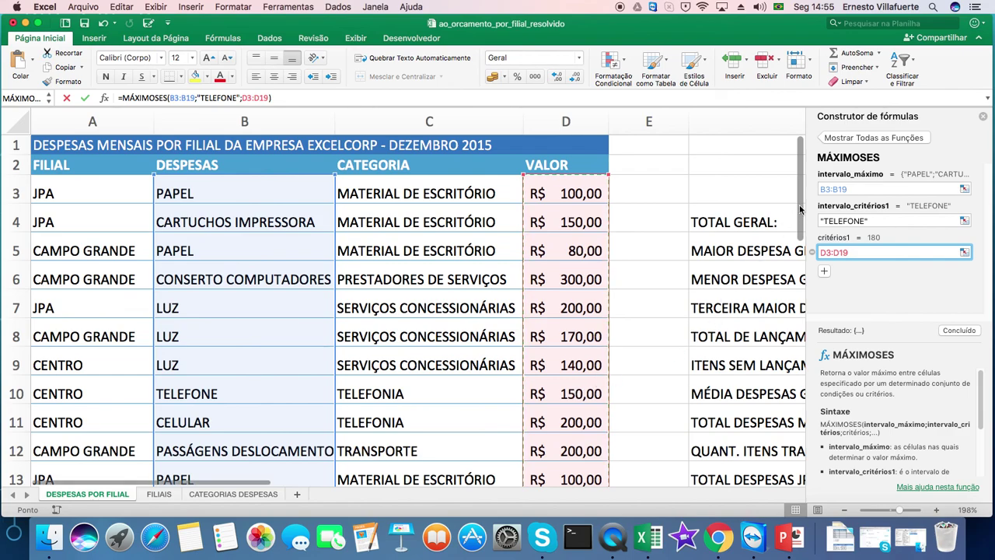
Check the TELEFONE rows against the chosen ranges and try to complete the MÁXIMOSES formula in G16.
{"action": "left_click_drag", "start_coordinate": [800, 208], "coordinate": [793, 224]}
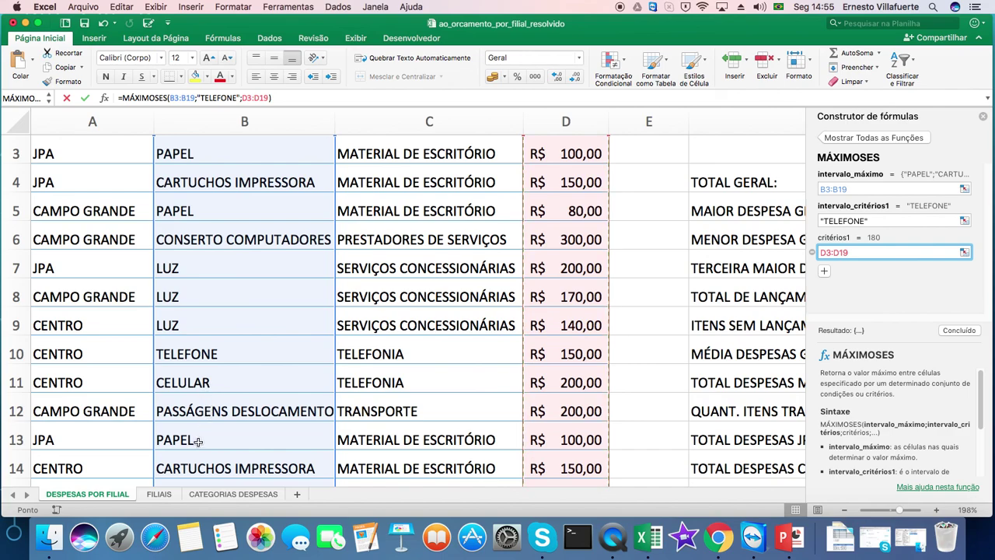
{"action": "left_click_drag", "start_coordinate": [801, 230], "coordinate": [797, 271]}
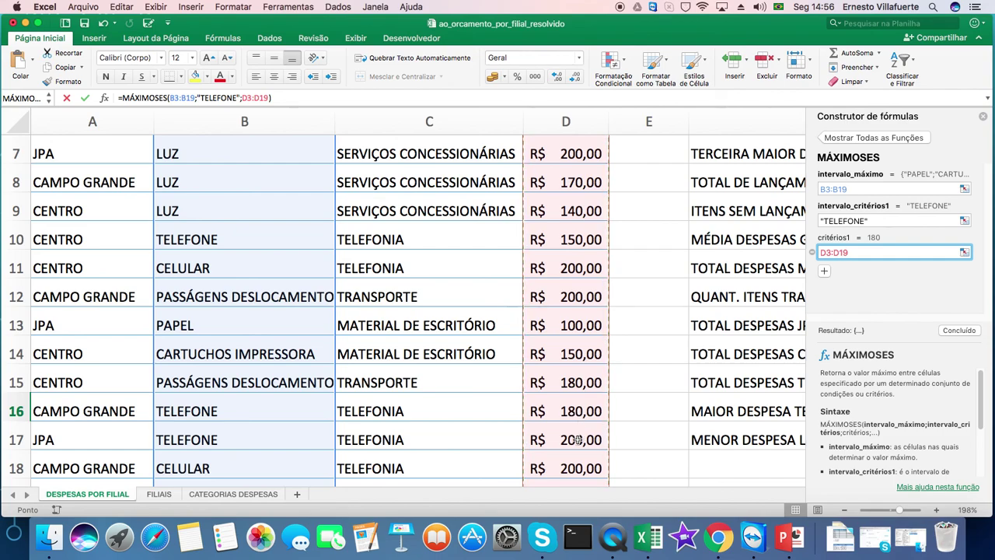
{"action": "left_click_drag", "start_coordinate": [801, 269], "coordinate": [800, 292]}
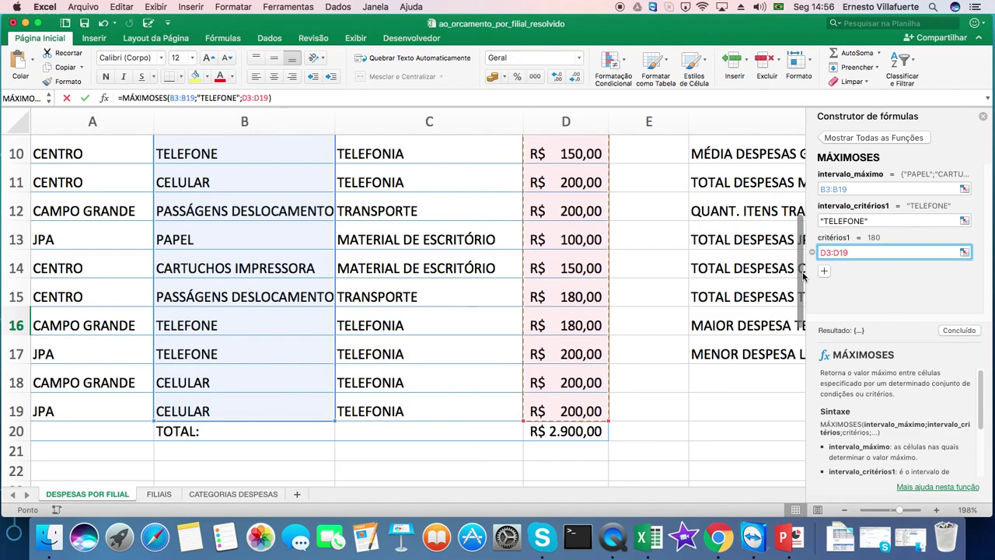
{"action": "left_click", "coordinate": [952, 332]}
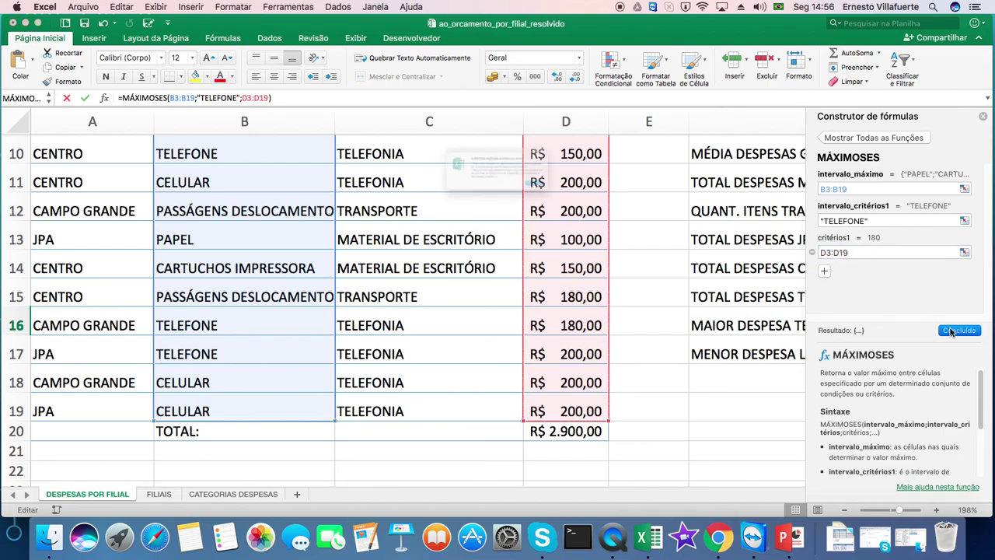
{"action": "left_click", "coordinate": [597, 208]}
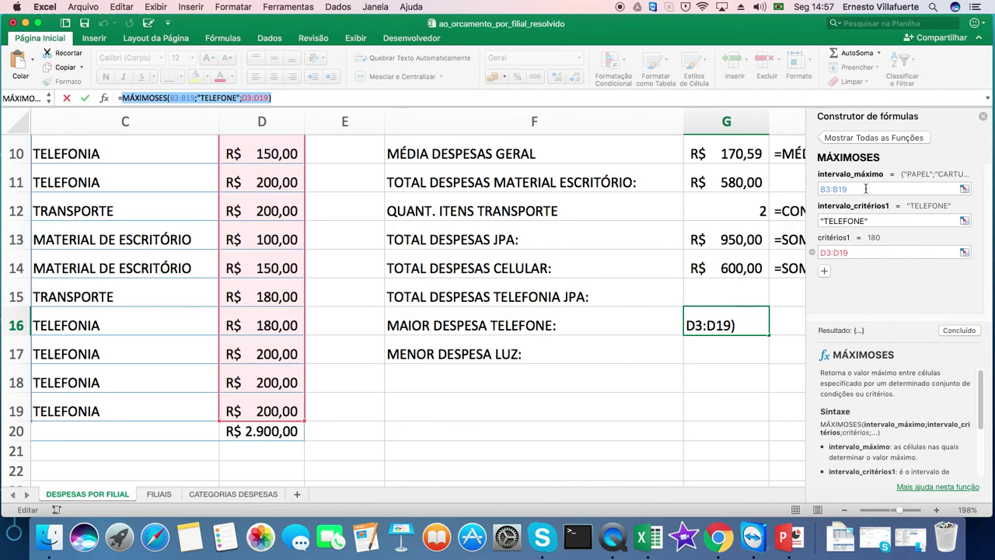
{"action": "left_click_drag", "start_coordinate": [858, 187], "coordinate": [820, 189]}
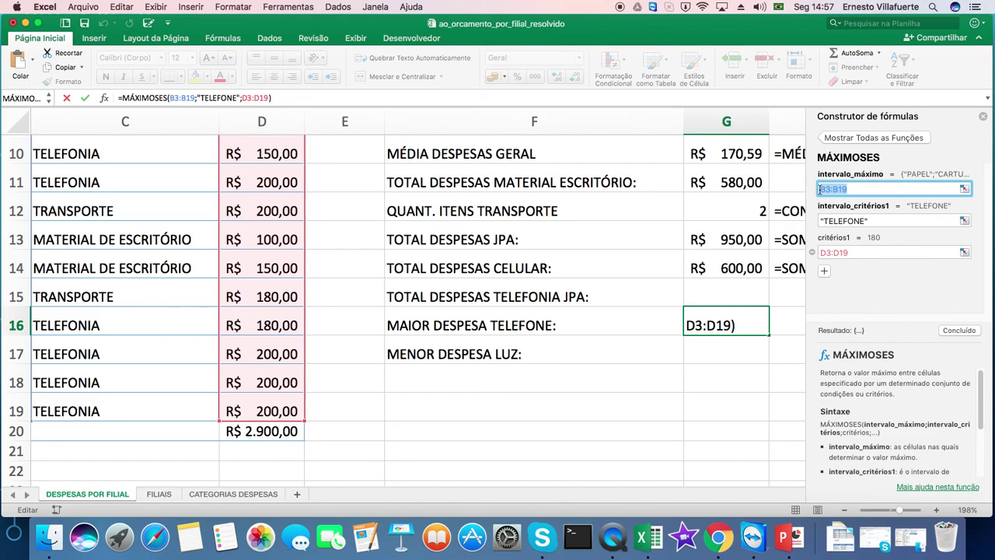
{"action": "key", "text": "BackSpace"}
{"action": "left_click_drag", "start_coordinate": [252, 409], "coordinate": [268, 166]}
{"action": "left_click", "coordinate": [268, 187]}
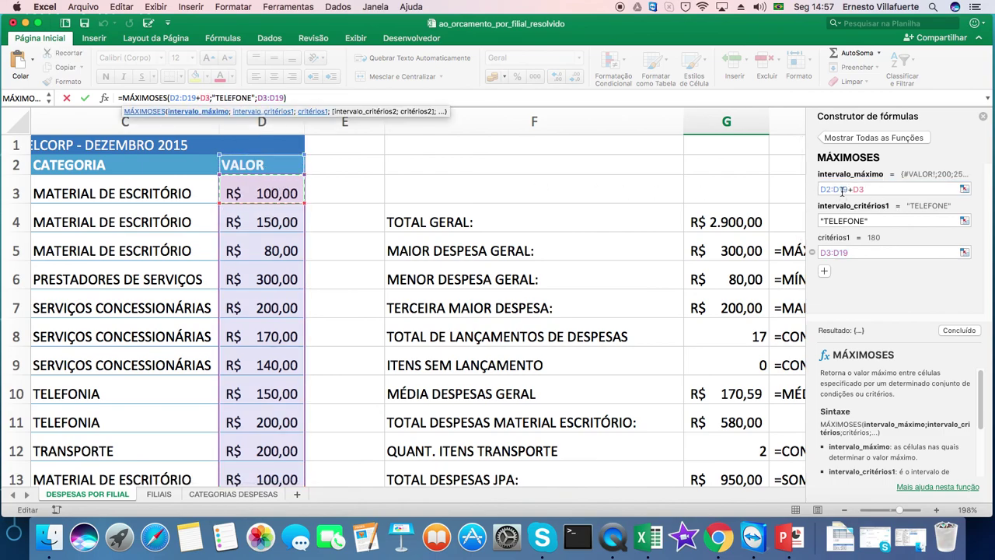
Replace the intervalo_máximo of the MÁXIMOSES function in G16 with the VALOR cells D3:D19.
{"action": "left_click_drag", "start_coordinate": [864, 189], "coordinate": [817, 196]}
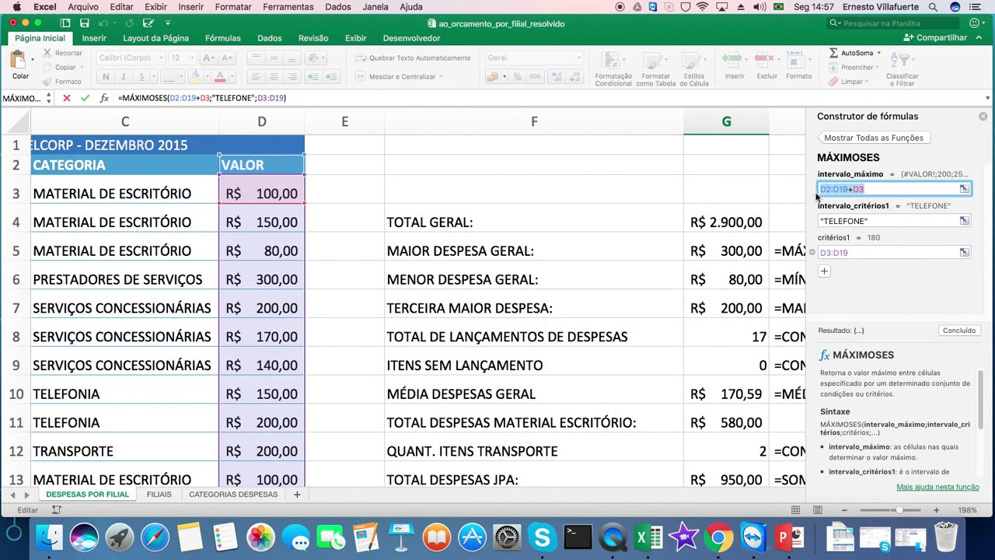
{"action": "key", "text": "BackSpace"}
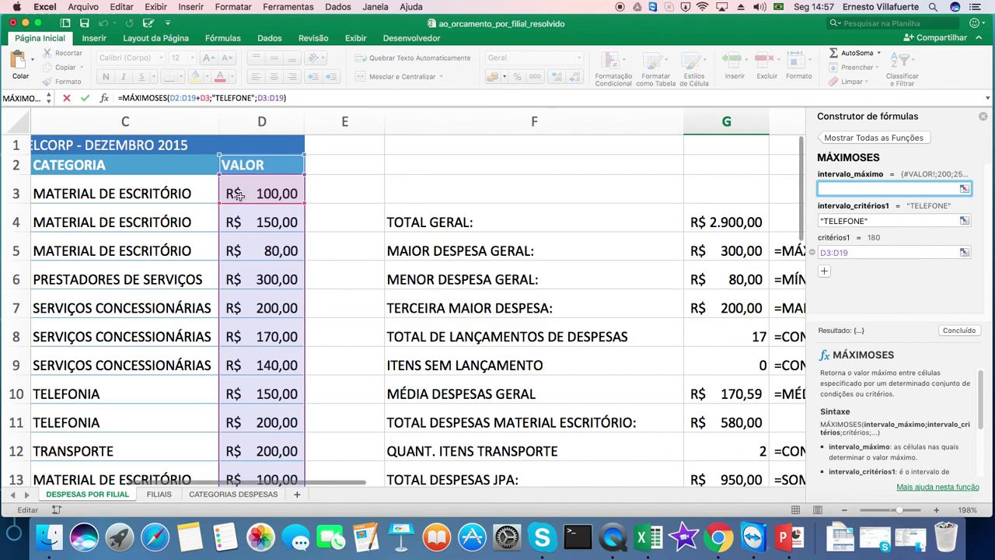
{"action": "left_click_drag", "start_coordinate": [237, 192], "coordinate": [260, 420]}
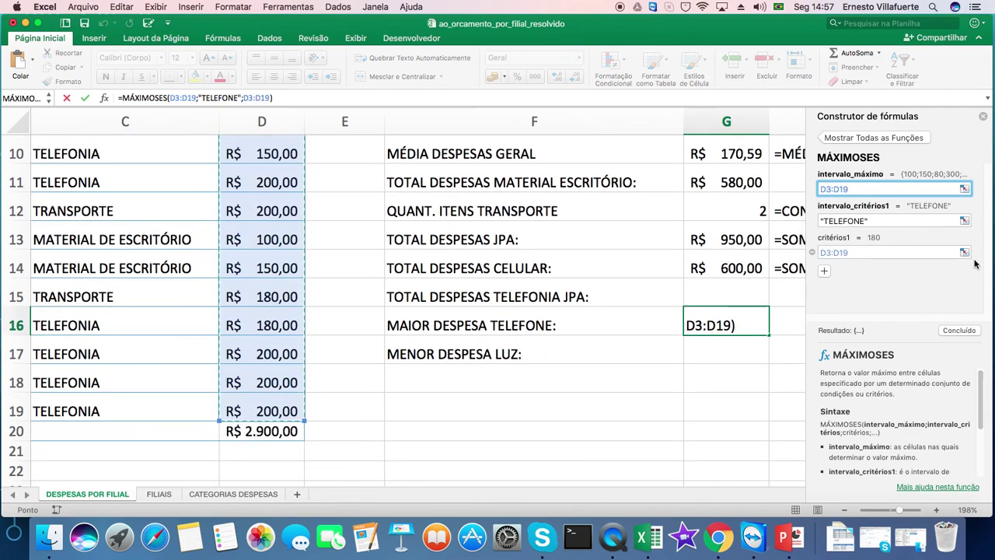
Replace the intervalo_critérios1 of the MÁXIMOSES function with the DESPESAS cells B3:B19.
{"action": "left_click", "coordinate": [882, 221]}
{"action": "left_click_drag", "start_coordinate": [883, 221], "coordinate": [808, 223]}
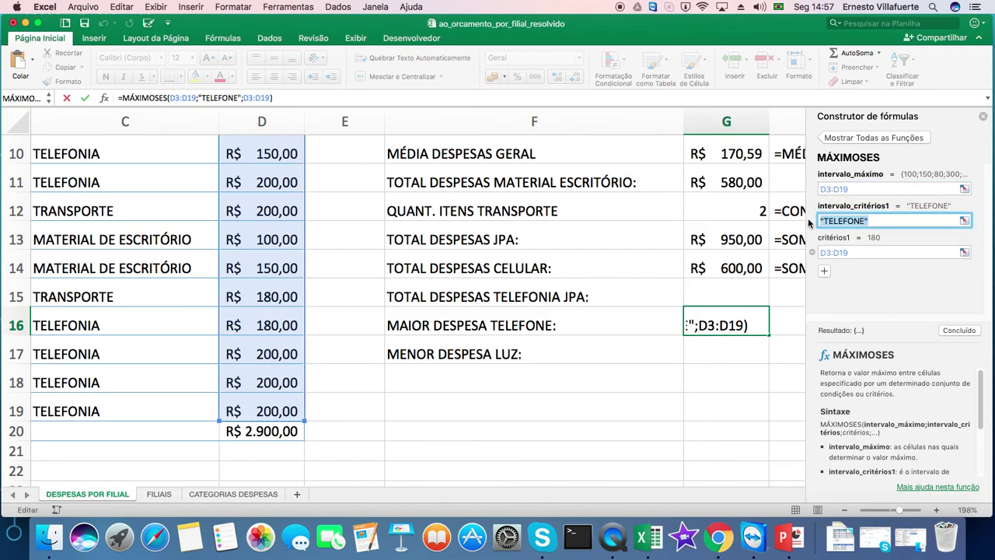
{"action": "key", "text": "BackSpace"}
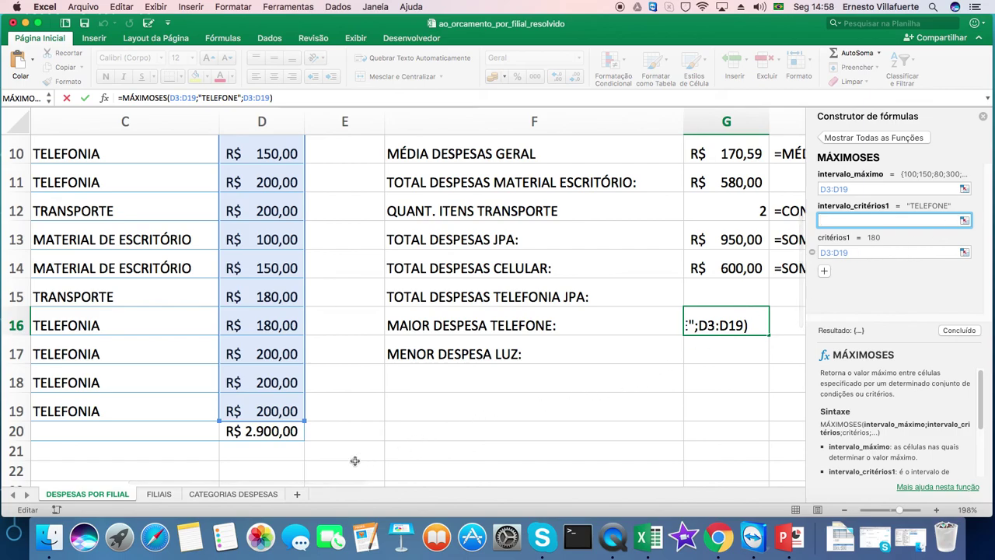
{"action": "left_click_drag", "start_coordinate": [309, 483], "coordinate": [239, 485]}
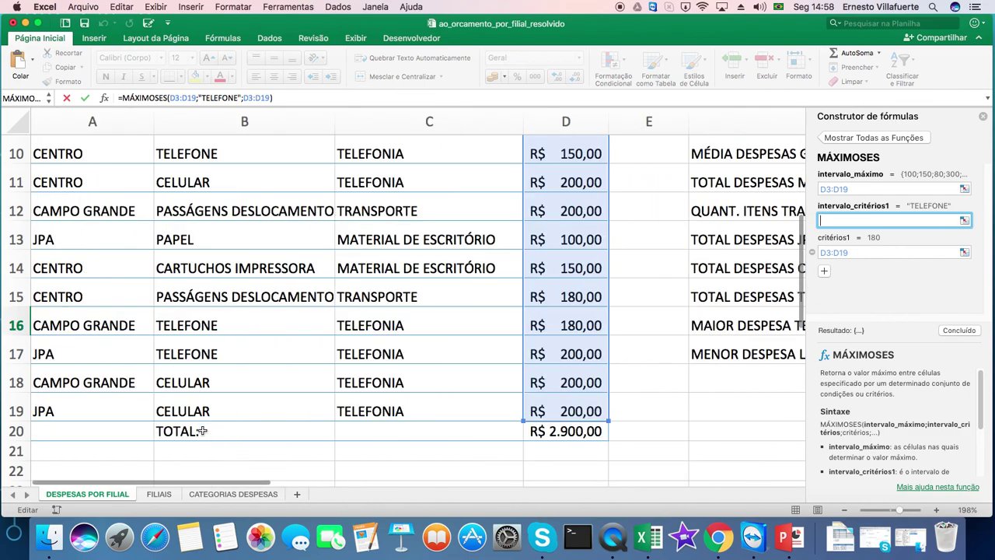
{"action": "left_click_drag", "start_coordinate": [201, 408], "coordinate": [205, 178]}
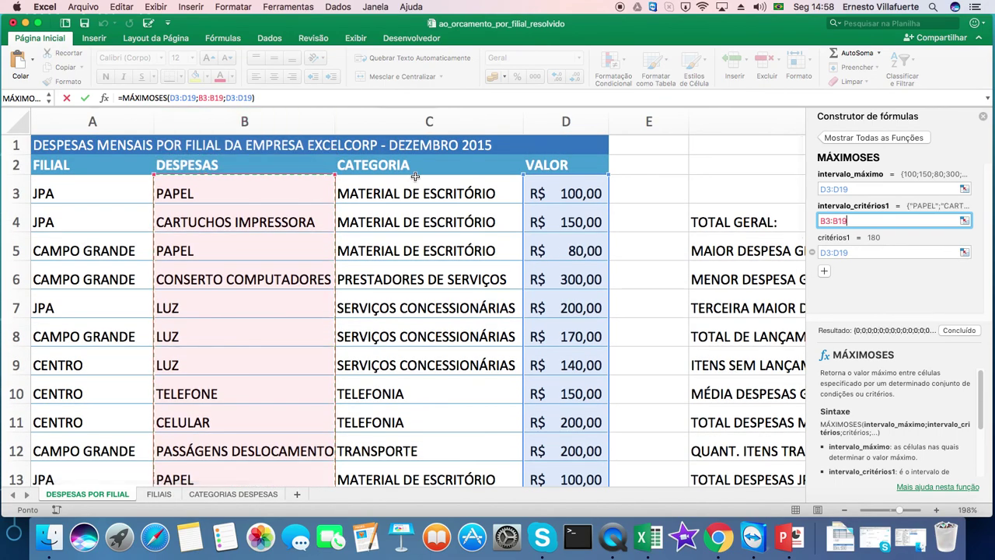
Set critérios1 of the MÁXIMOSES function to TELEFONE and complete the formula in G16.
{"action": "left_click", "coordinate": [866, 251]}
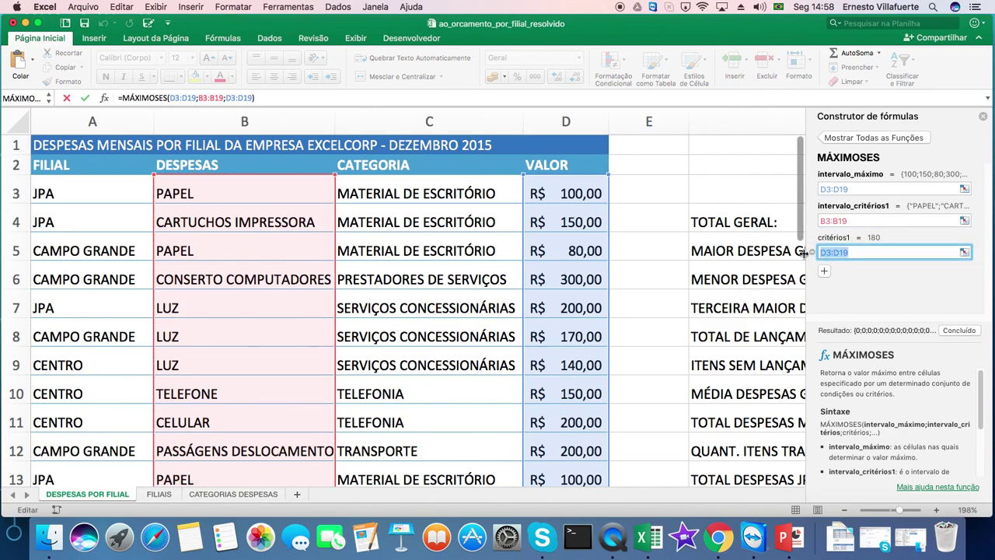
{"action": "type", "text": "TEE"}
{"action": "key", "text": "BackSpace"}
{"action": "type", "text": "LEFONE"}
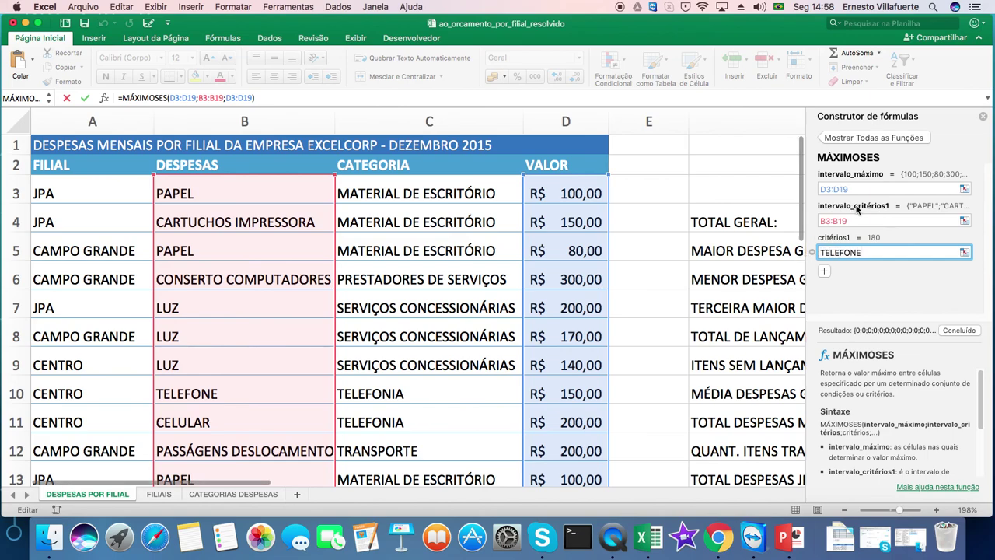
{"action": "mouse_move", "coordinate": [857, 208]}
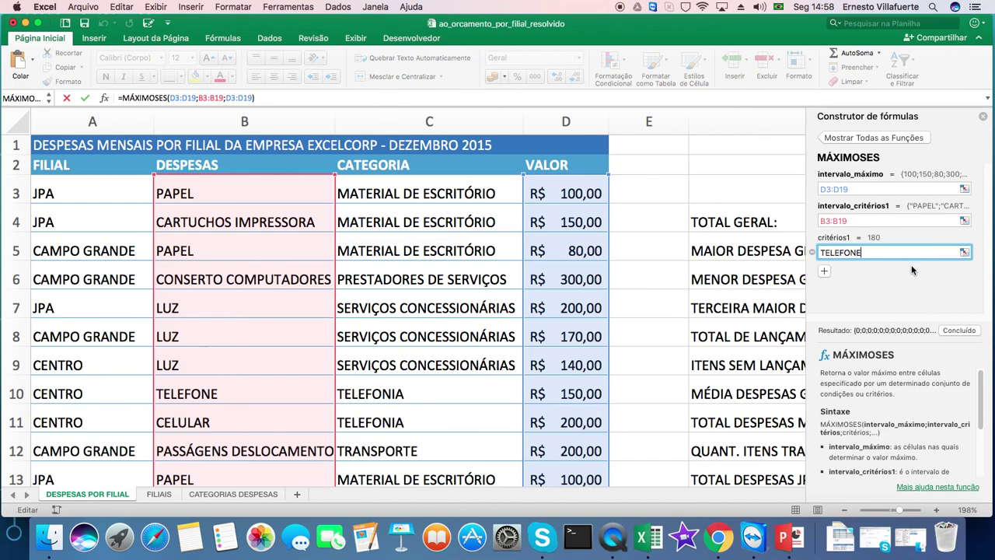
{"action": "left_click", "coordinate": [956, 332]}
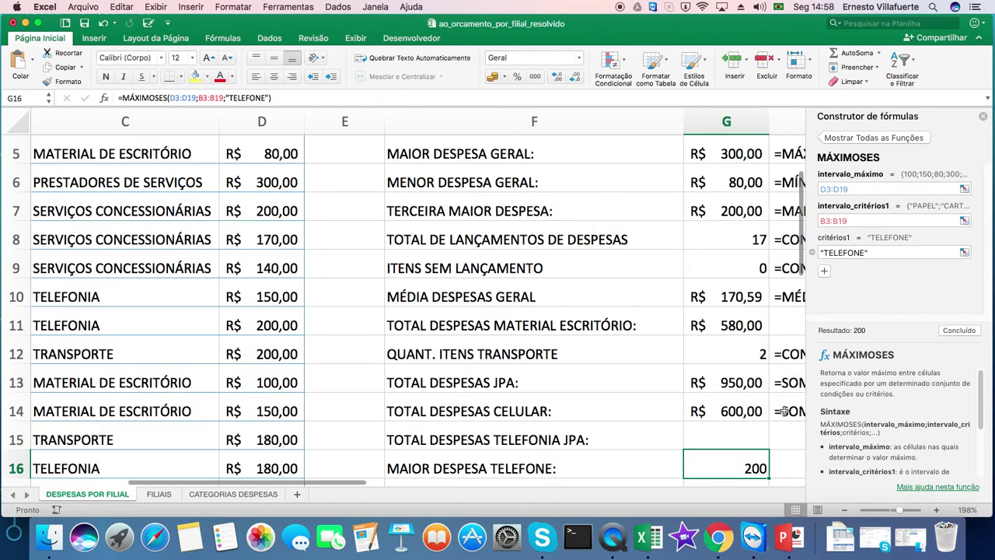
Apply the R$ accounting format to G16 and copy its MÁXIMOSES formula text into H16 beside the result.
{"action": "left_click_drag", "start_coordinate": [294, 479], "coordinate": [456, 495]}
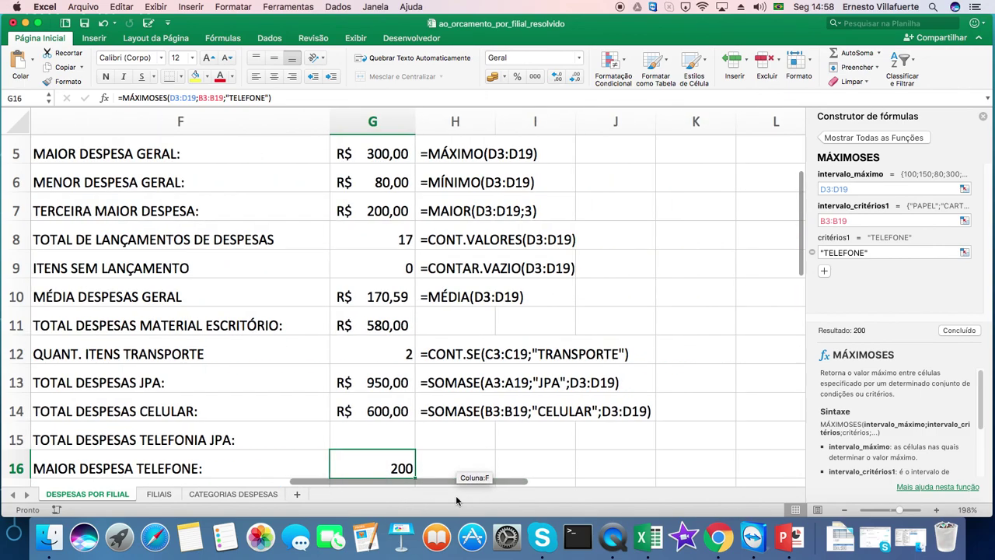
{"action": "left_click", "coordinate": [492, 76]}
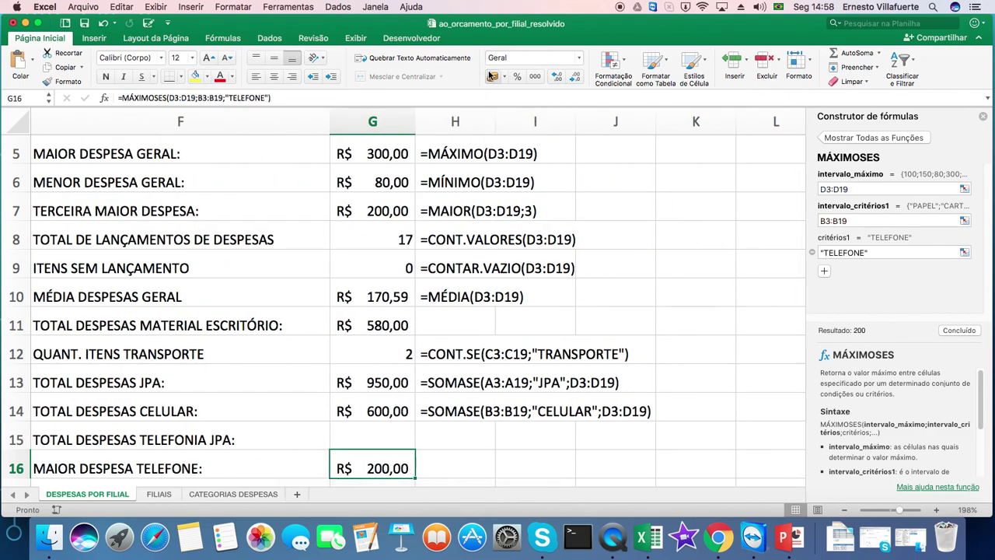
{"action": "double_click", "coordinate": [373, 467]}
{"action": "left_click_drag", "start_coordinate": [333, 468], "coordinate": [606, 472]}
{"action": "key", "text": "super+c"}
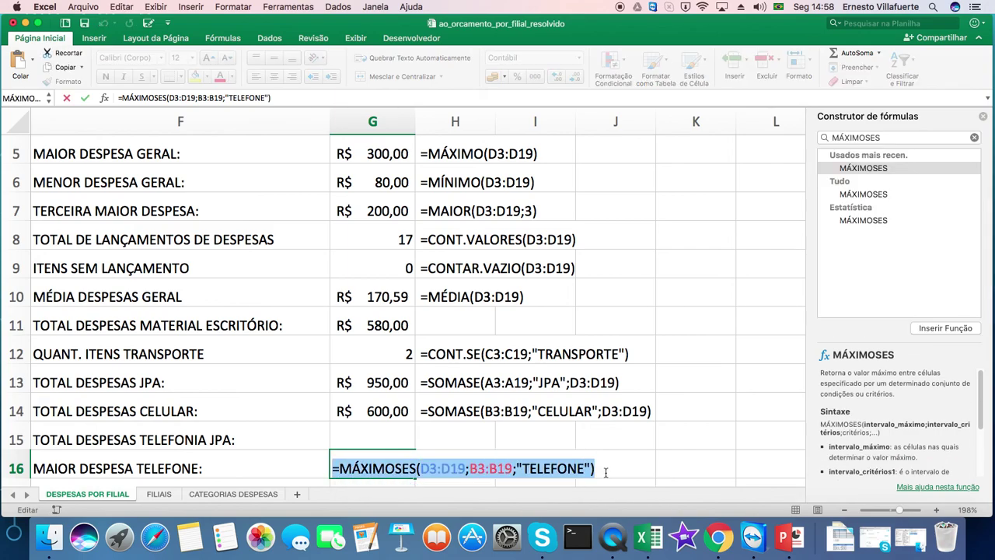
{"action": "key", "text": "Escape"}
{"action": "double_click", "coordinate": [469, 466]}
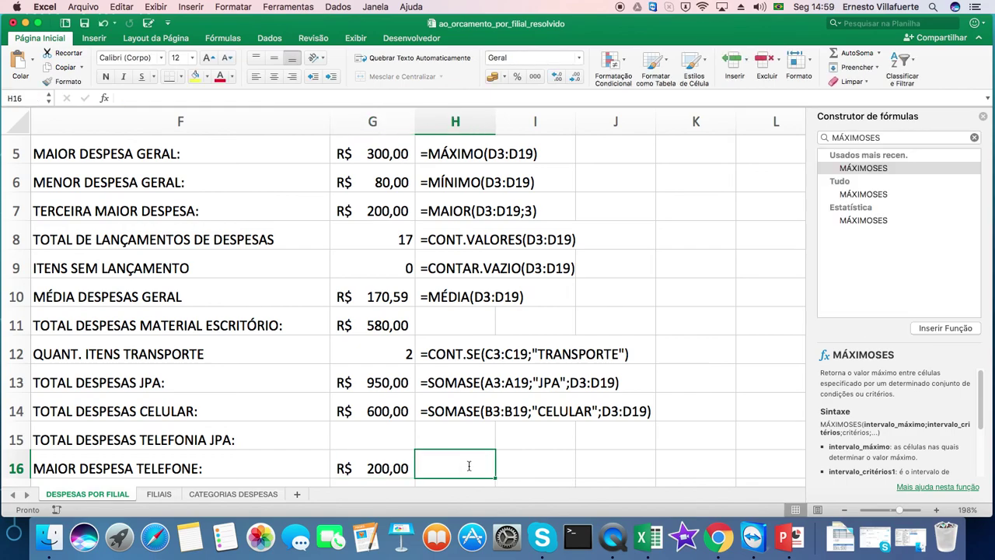
{"action": "key", "text": "super+v"}
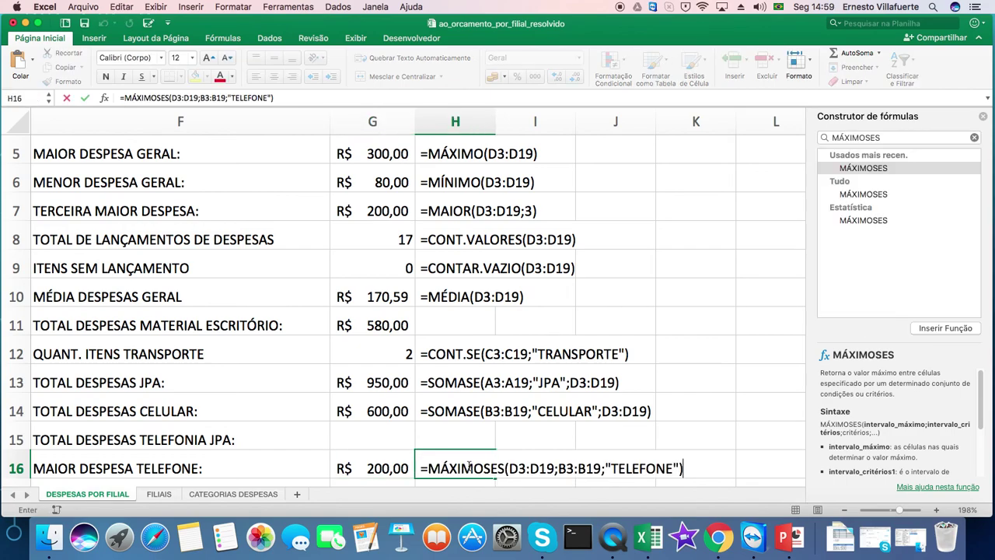
{"action": "key", "text": "Return"}
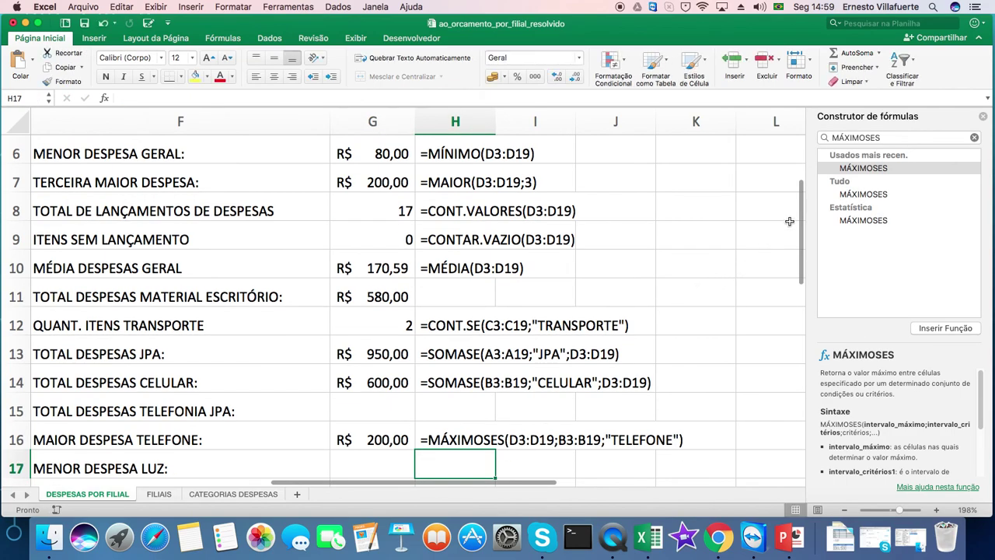
Find the MÍNIMOSES function in the formula builder and insert it into G17 for MENOR DESPESA LUZ.
{"action": "left_click_drag", "start_coordinate": [798, 212], "coordinate": [804, 231]}
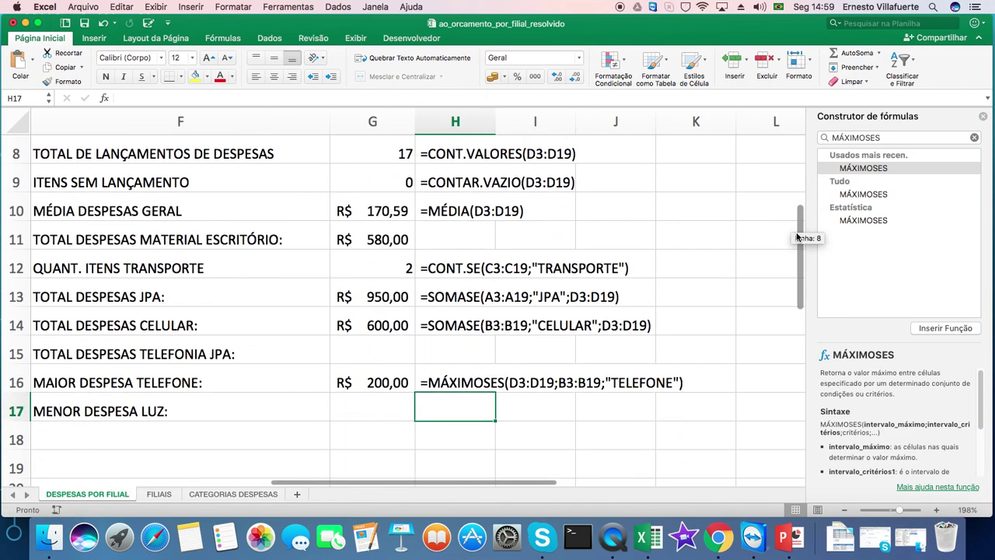
{"action": "left_click", "coordinate": [367, 406]}
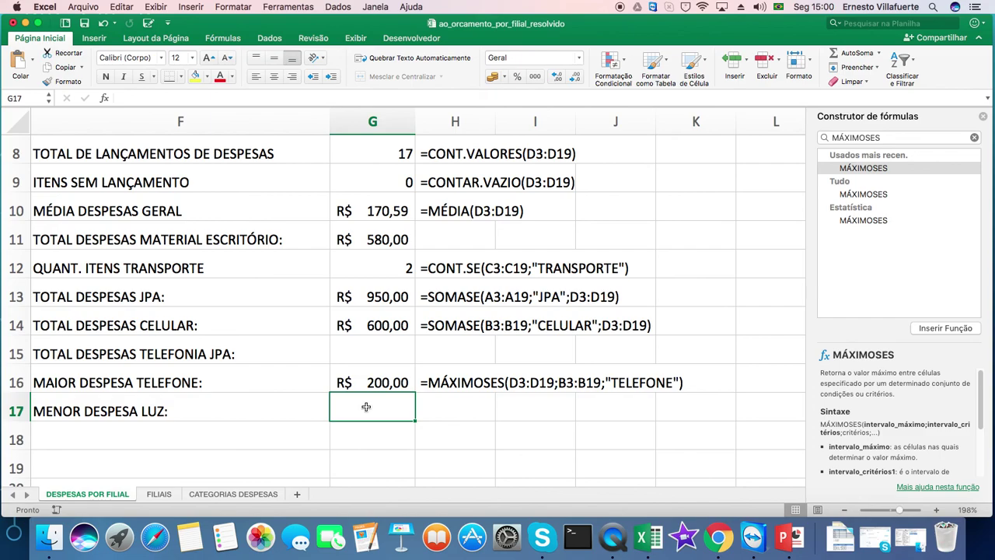
{"action": "double_click", "coordinate": [891, 137]}
{"action": "type", "text": "M"}
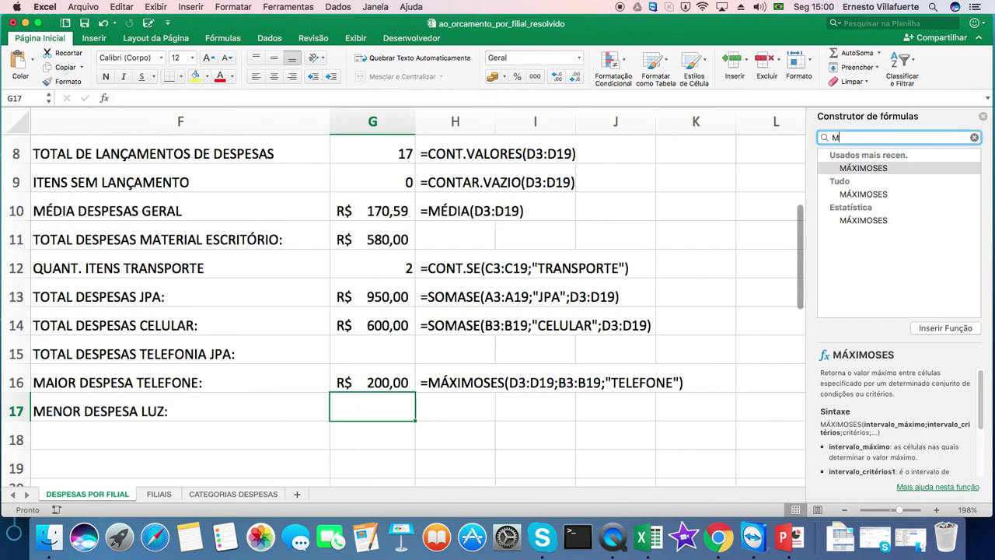
{"action": "key", "text": "dead_acute"}
{"action": "type", "text": "ÍNIMOSES"}
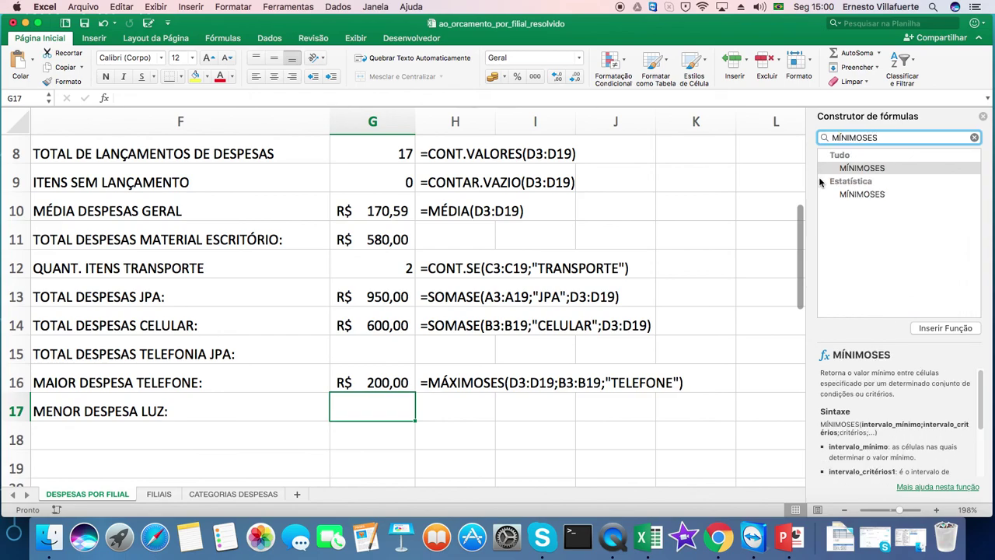
{"action": "left_click", "coordinate": [864, 168]}
{"action": "left_click", "coordinate": [944, 327]}
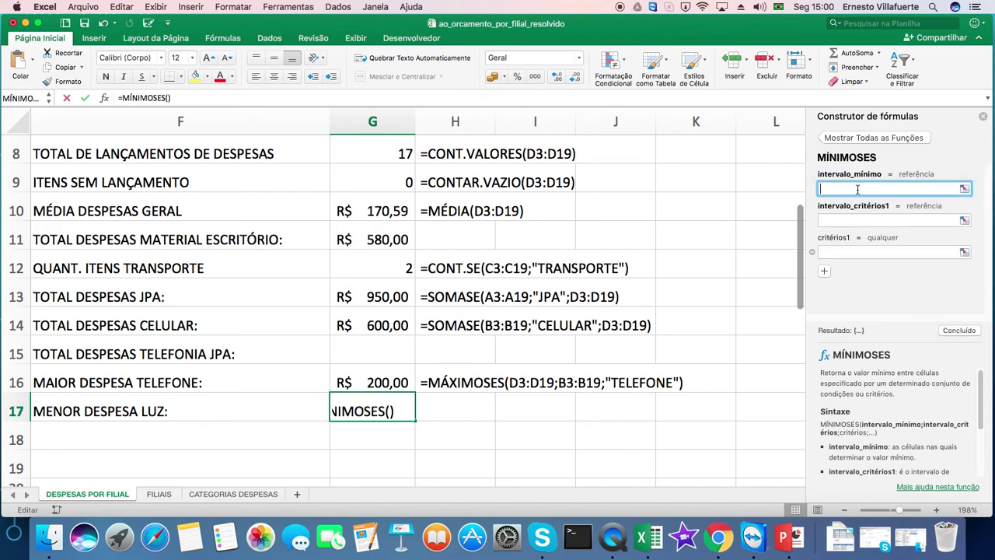
Set the intervalo_mínimo of the MÍNIMOSES function in G17 to the VALOR cells D3:D19.
{"action": "left_click_drag", "start_coordinate": [360, 479], "coordinate": [120, 479]}
{"action": "left_click_drag", "start_coordinate": [803, 216], "coordinate": [799, 153]}
{"action": "left_click_drag", "start_coordinate": [567, 193], "coordinate": [561, 450]}
Set the intervalo_critérios1 of the MÍNIMOSES function to the DESPESAS cells B3:B19.
{"action": "left_click", "coordinate": [842, 219]}
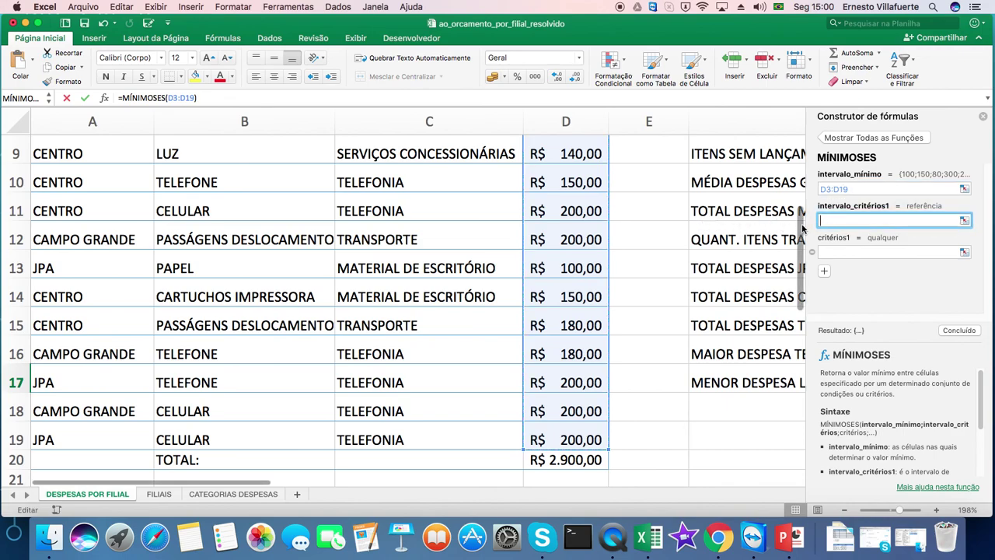
{"action": "left_click_drag", "start_coordinate": [802, 227], "coordinate": [799, 160]}
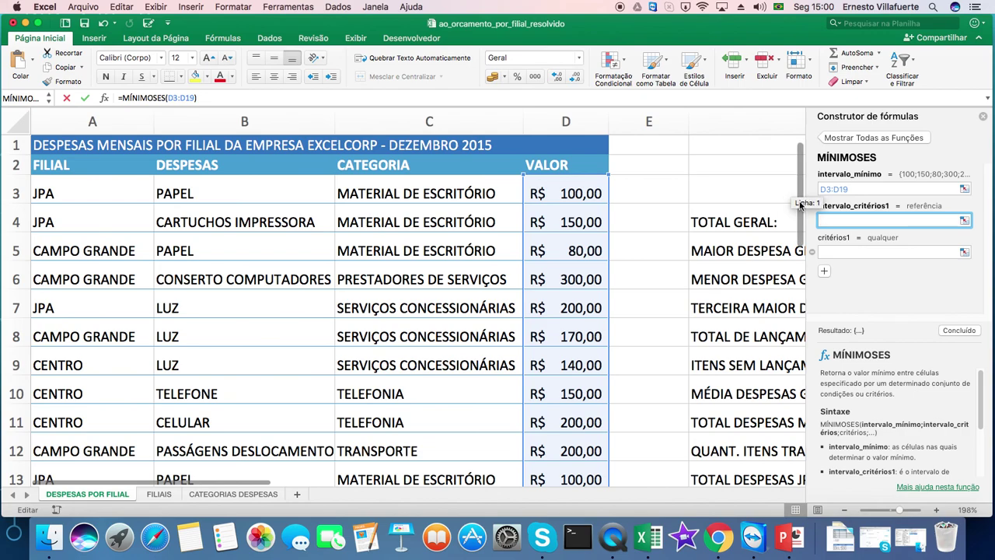
{"action": "left_click_drag", "start_coordinate": [801, 203], "coordinate": [783, 302]}
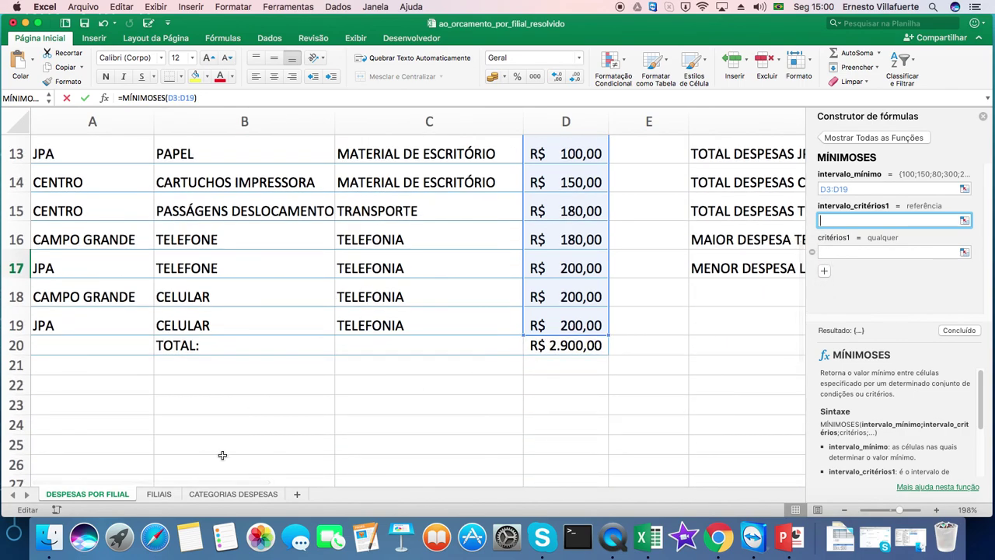
{"action": "left_click_drag", "start_coordinate": [220, 482], "coordinate": [111, 484]}
{"action": "left_click_drag", "start_coordinate": [801, 257], "coordinate": [799, 167]}
{"action": "left_click", "coordinate": [221, 192]}
{"action": "left_click_drag", "start_coordinate": [220, 193], "coordinate": [238, 307]}
{"action": "left_click_drag", "start_coordinate": [802, 253], "coordinate": [788, 186]}
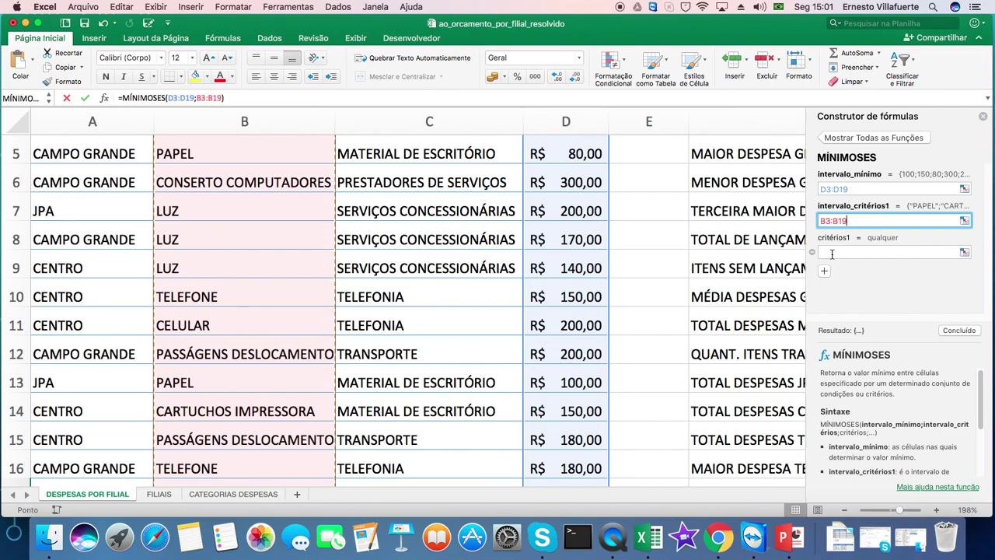
Set critérios1 of the MÍNIMOSES function to LUZ and complete the formula in G17.
{"action": "left_click", "coordinate": [832, 252]}
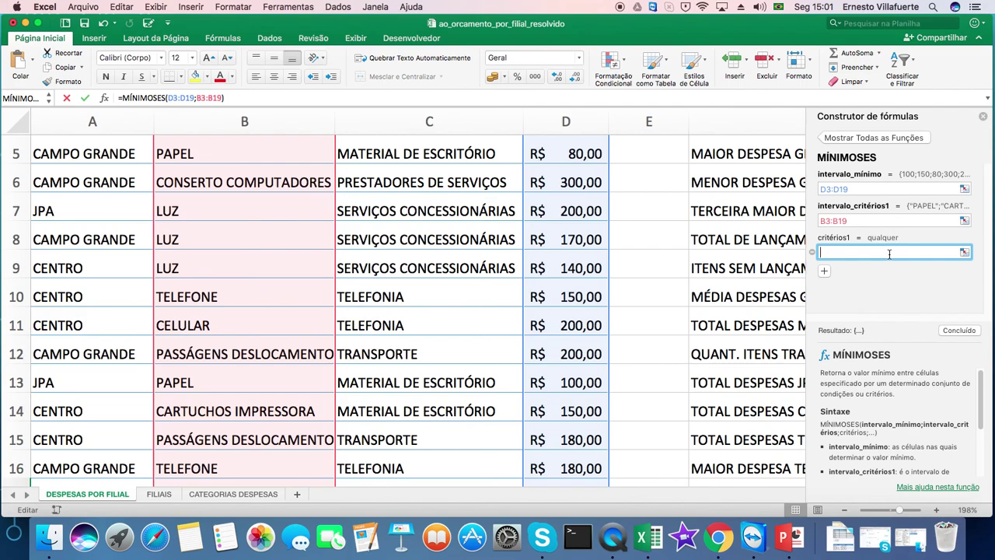
{"action": "type", "text": "LUZ"}
{"action": "left_click", "coordinate": [959, 331]}
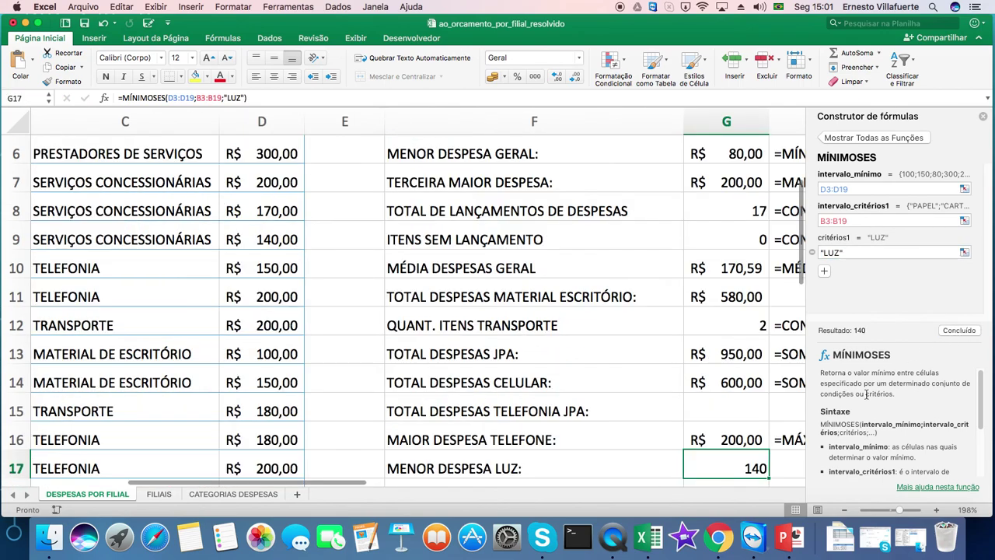
Apply the accounting currency format to G17 and copy its MÍNIMOSES formula as text into H17.
{"action": "left_click_drag", "start_coordinate": [313, 480], "coordinate": [412, 485]}
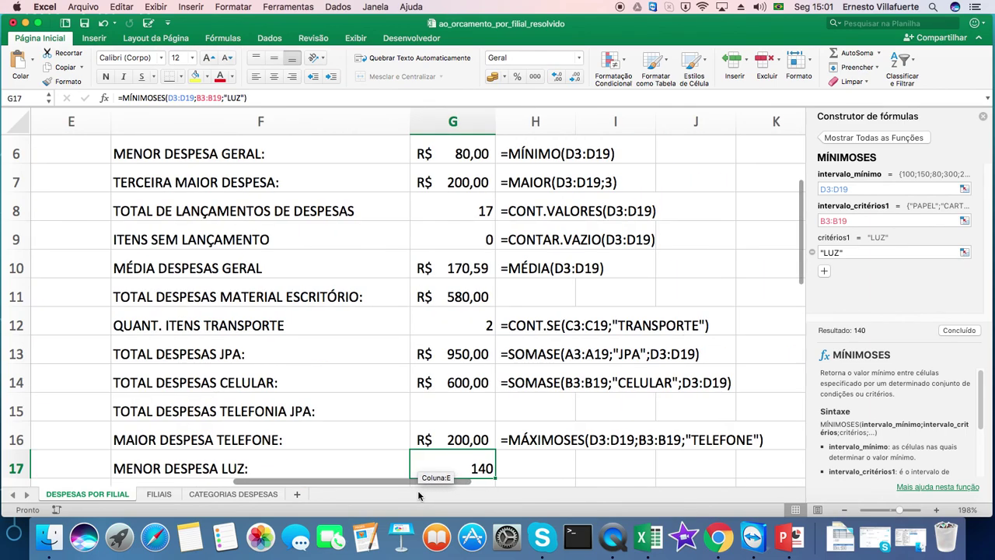
{"action": "left_click", "coordinate": [493, 77]}
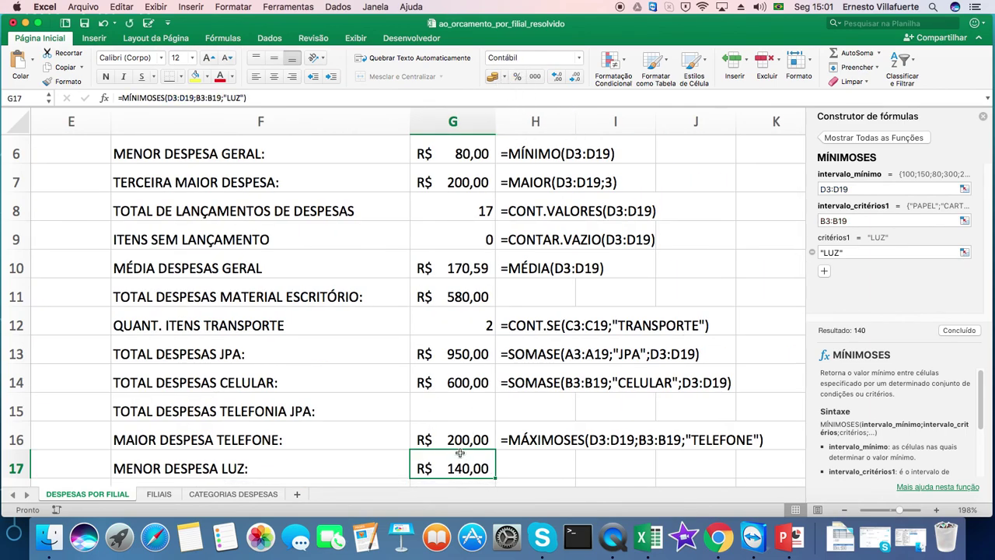
{"action": "double_click", "coordinate": [458, 467]}
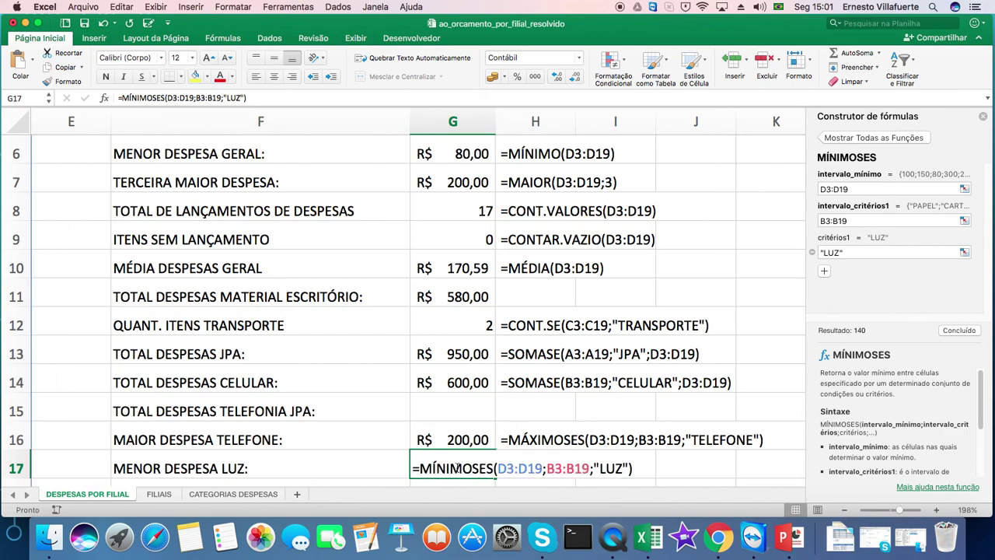
{"action": "left_click_drag", "start_coordinate": [414, 469], "coordinate": [660, 475]}
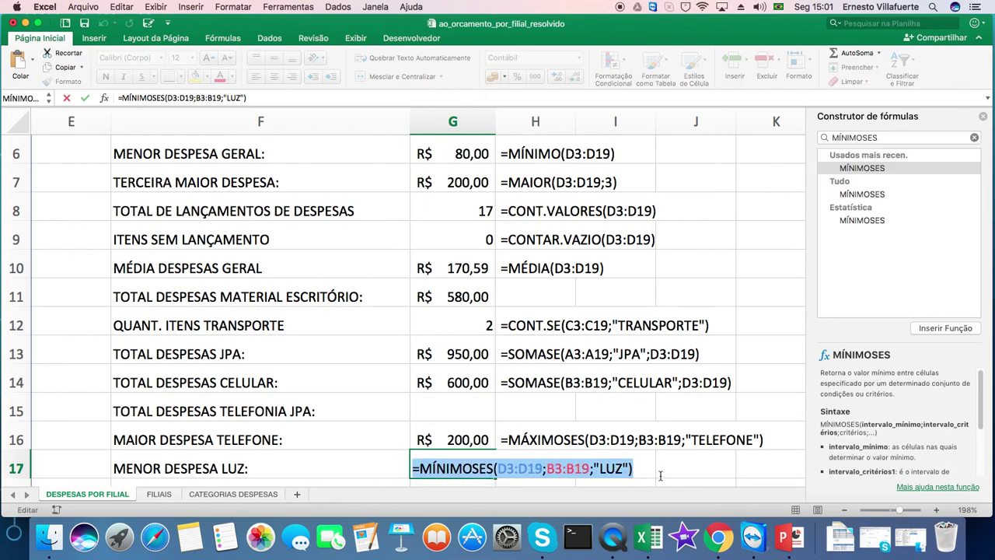
{"action": "key", "text": "super+c"}
{"action": "key", "text": "Escape"}
{"action": "left_click", "coordinate": [533, 462]}
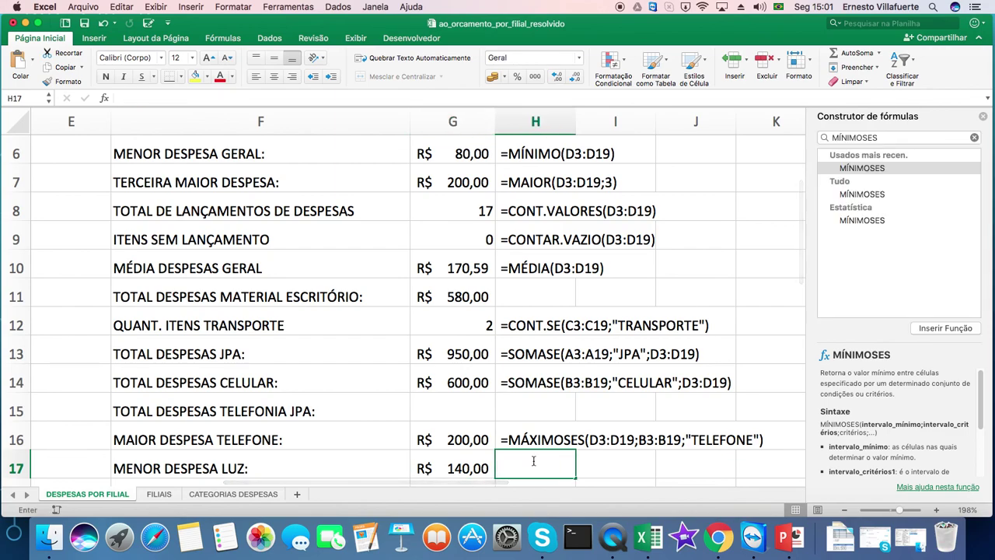
{"action": "double_click", "coordinate": [534, 462]}
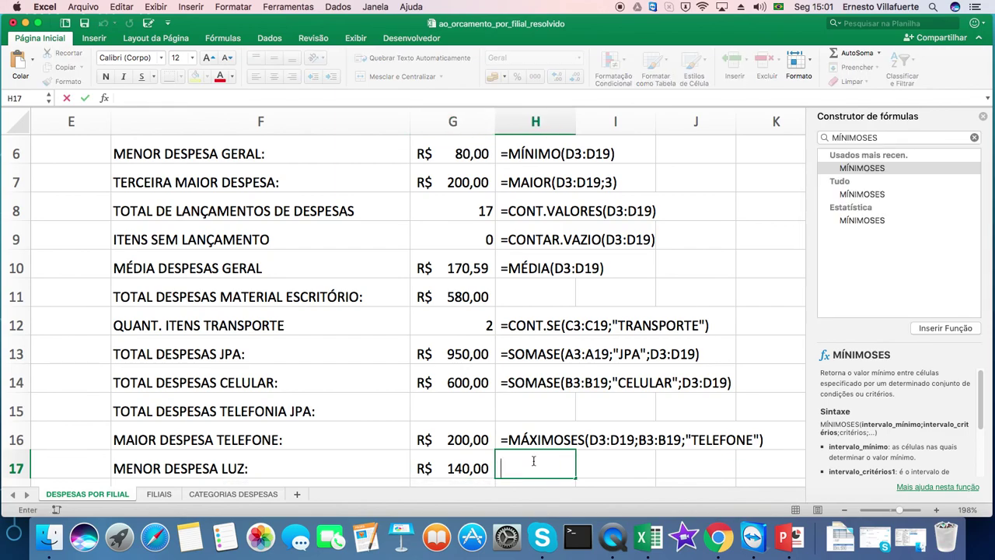
{"action": "key", "text": "super+v"}
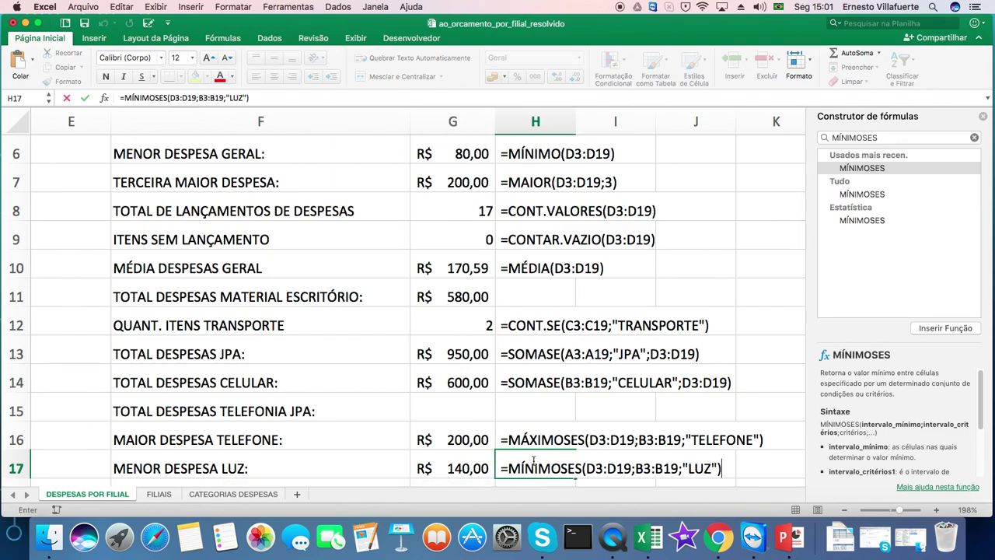
{"action": "key", "text": "Return"}
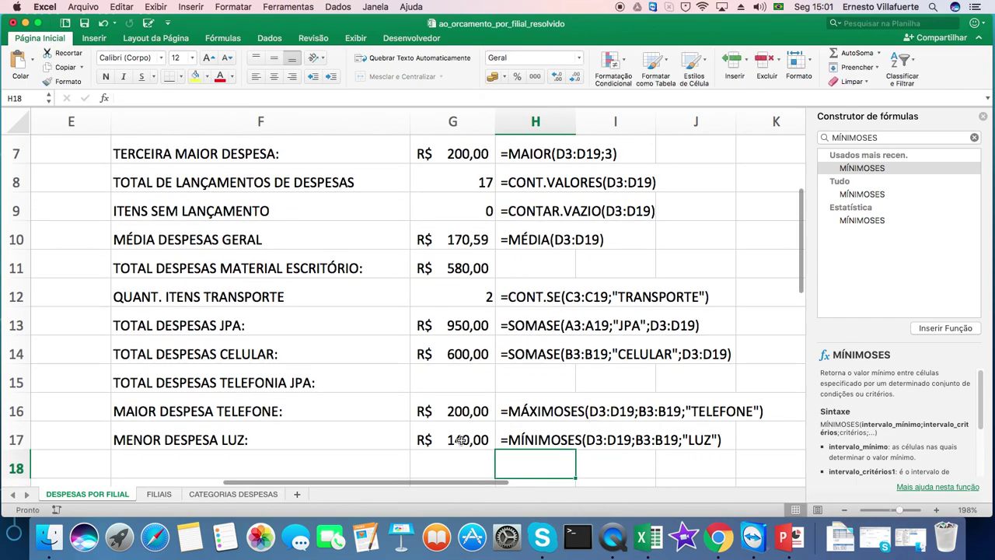
{"action": "left_click", "coordinate": [461, 439]}
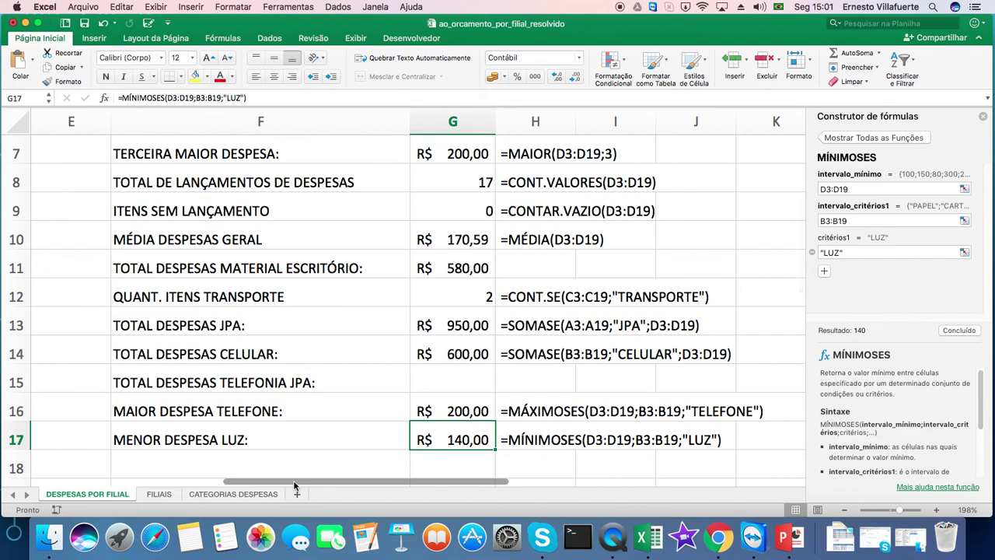
{"action": "mouse_move", "coordinate": [799, 211]}
{"action": "left_mouse_down"}
{"action": "mouse_move", "coordinate": [795, 160]}
{"action": "mouse_move", "coordinate": [788, 216]}
{"action": "left_mouse_up"}
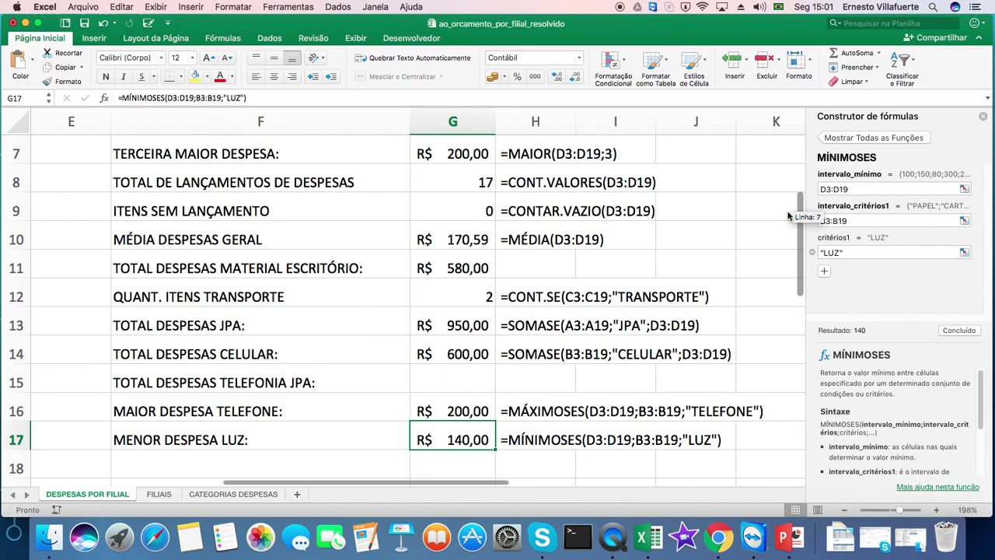
{"action": "mouse_move", "coordinate": [788, 216]}
{"action": "left_mouse_down"}
{"action": "mouse_move", "coordinate": [790, 181]}
{"action": "mouse_move", "coordinate": [780, 183]}
{"action": "mouse_move", "coordinate": [781, 227]}
{"action": "left_mouse_up"}
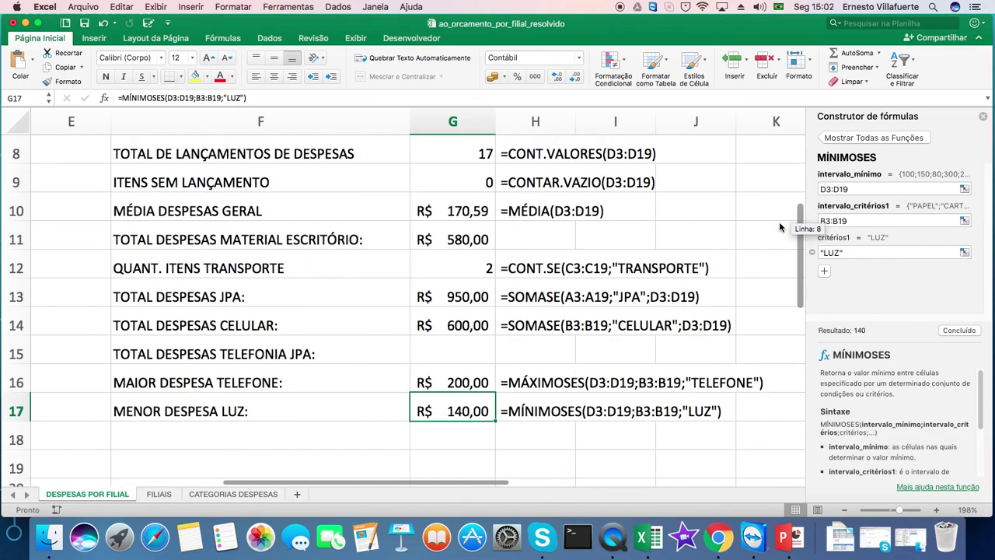
Close the formula builder and zoom the sheet out to 130% so the expense table and summary fit together.
{"action": "left_click_drag", "start_coordinate": [466, 483], "coordinate": [280, 504]}
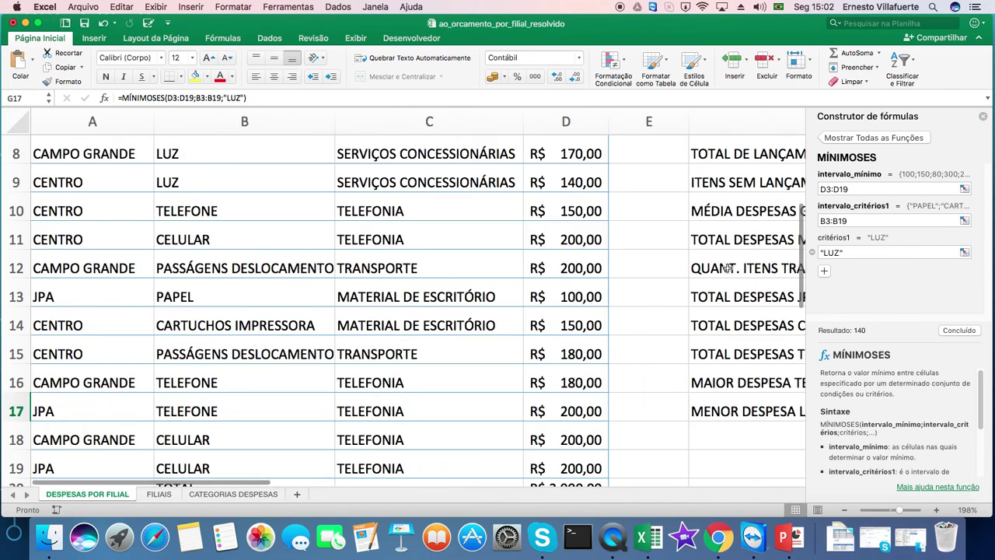
{"action": "left_click_drag", "start_coordinate": [803, 218], "coordinate": [793, 160]}
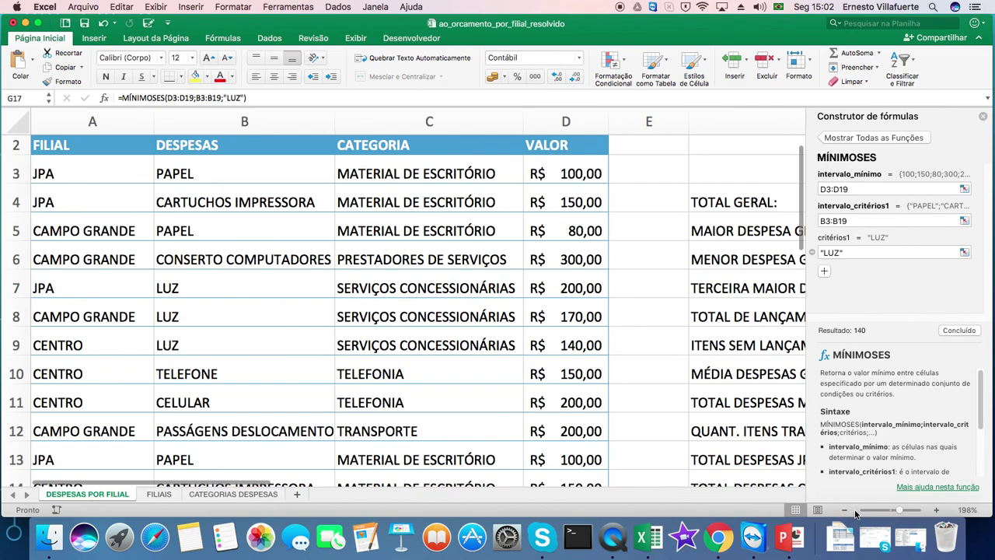
{"action": "left_click", "coordinate": [983, 116]}
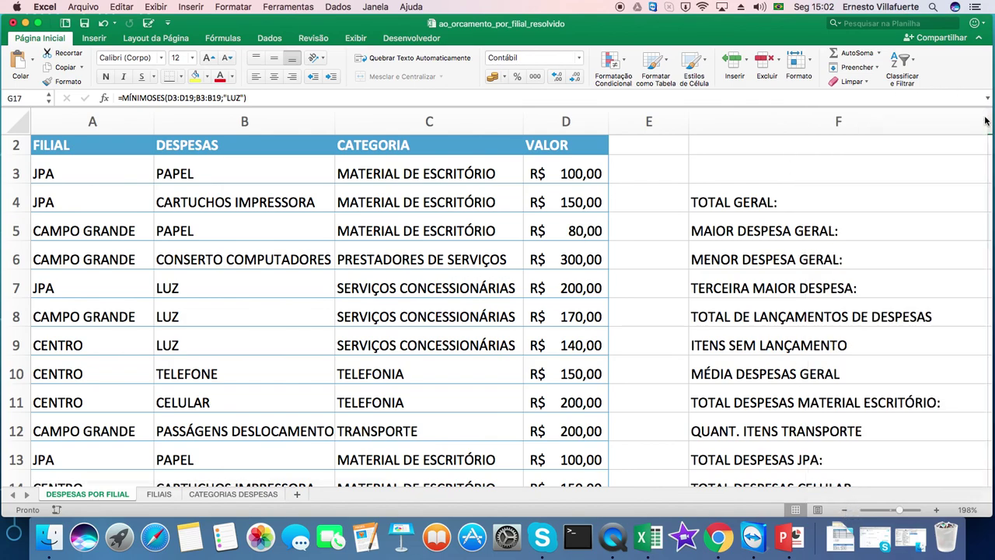
{"action": "left_click", "coordinate": [845, 510]}
{"action": "left_click", "coordinate": [845, 510]}
{"action": "left_click", "coordinate": [845, 510]}
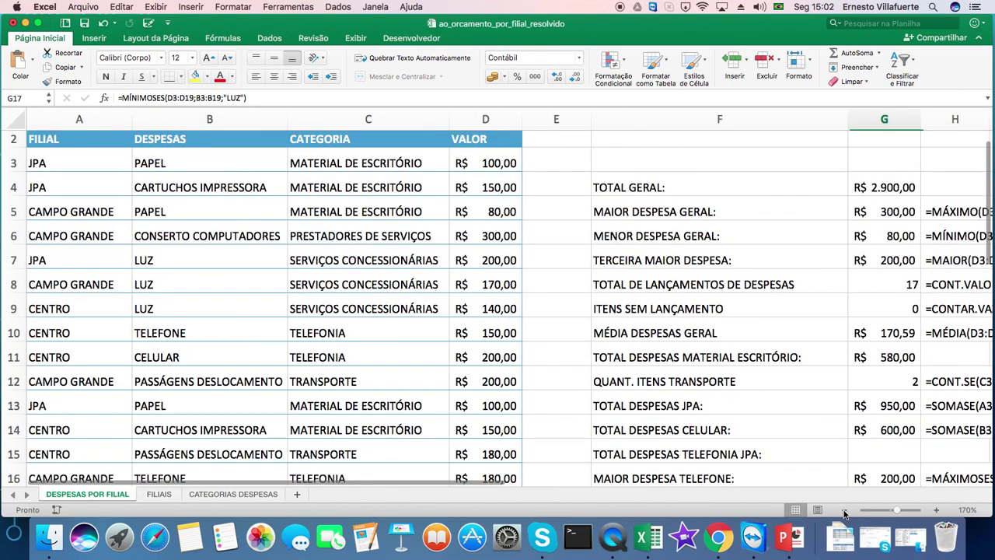
{"action": "left_click", "coordinate": [845, 510]}
{"action": "left_click", "coordinate": [845, 510]}
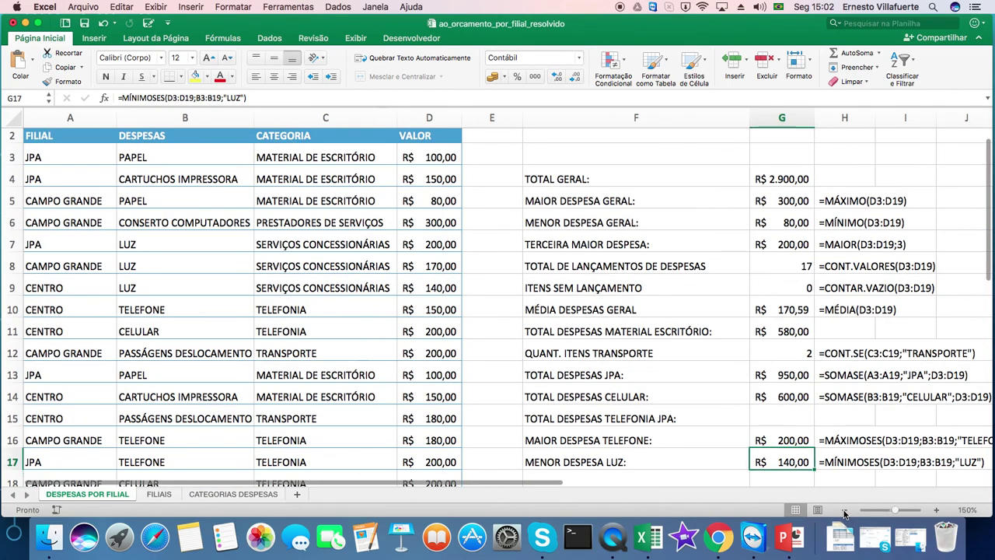
{"action": "left_click", "coordinate": [845, 510]}
{"action": "left_click", "coordinate": [845, 510]}
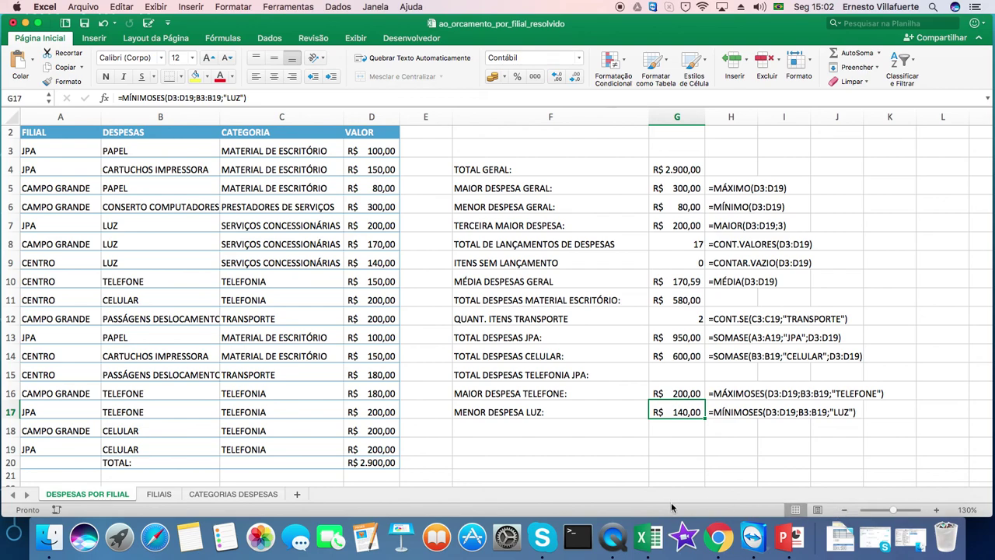
{"action": "right_click", "coordinate": [613, 538]}
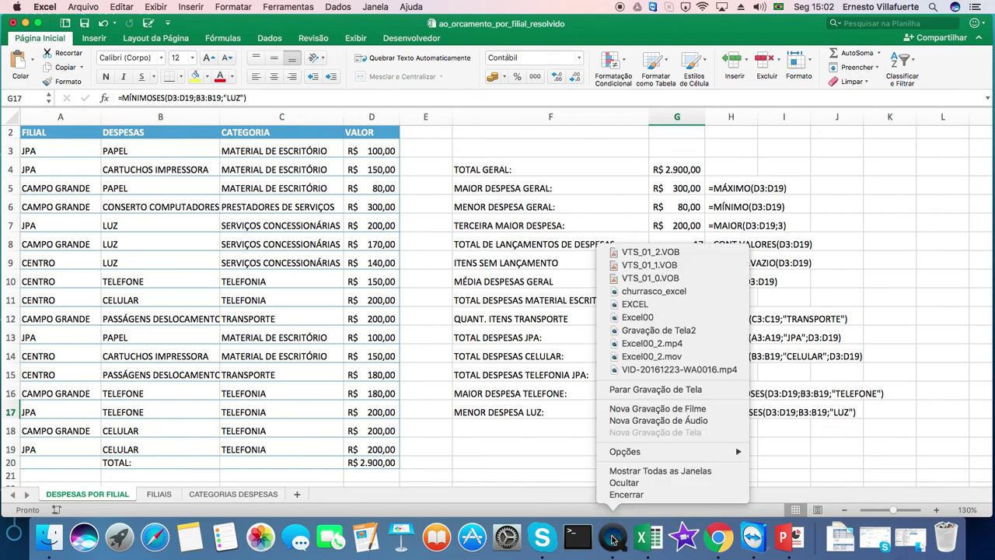